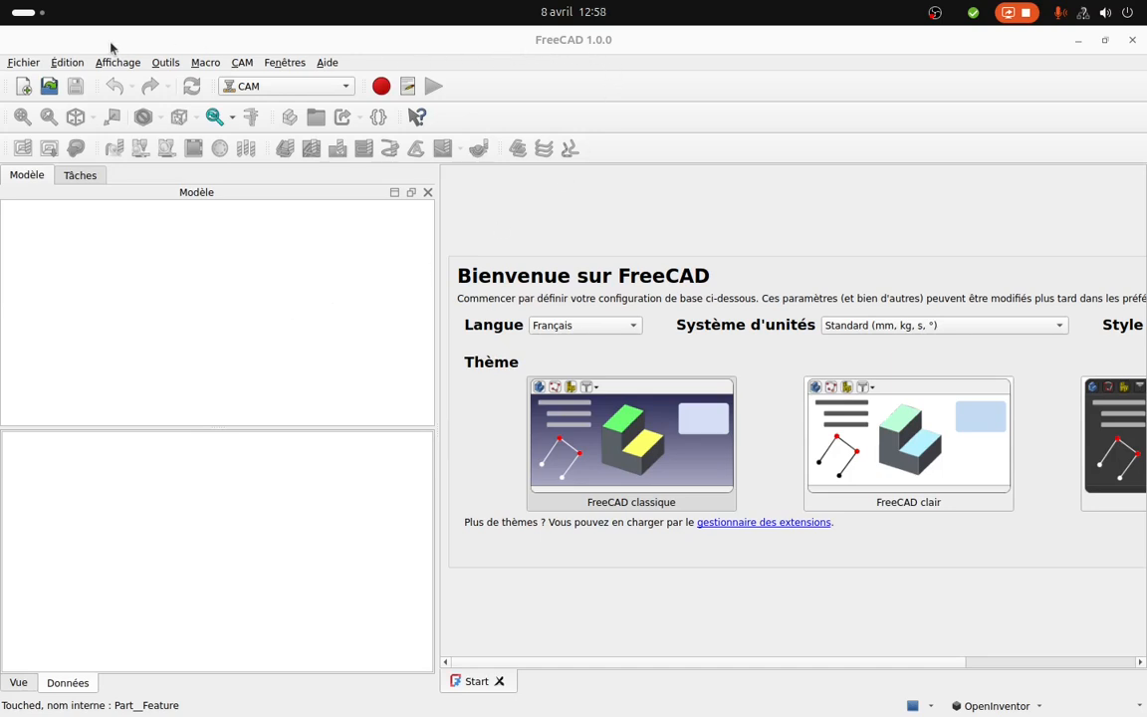
Create a new document and import Piece tuto-Corps.step into it with the default STEP import options.
left_click(23, 88)
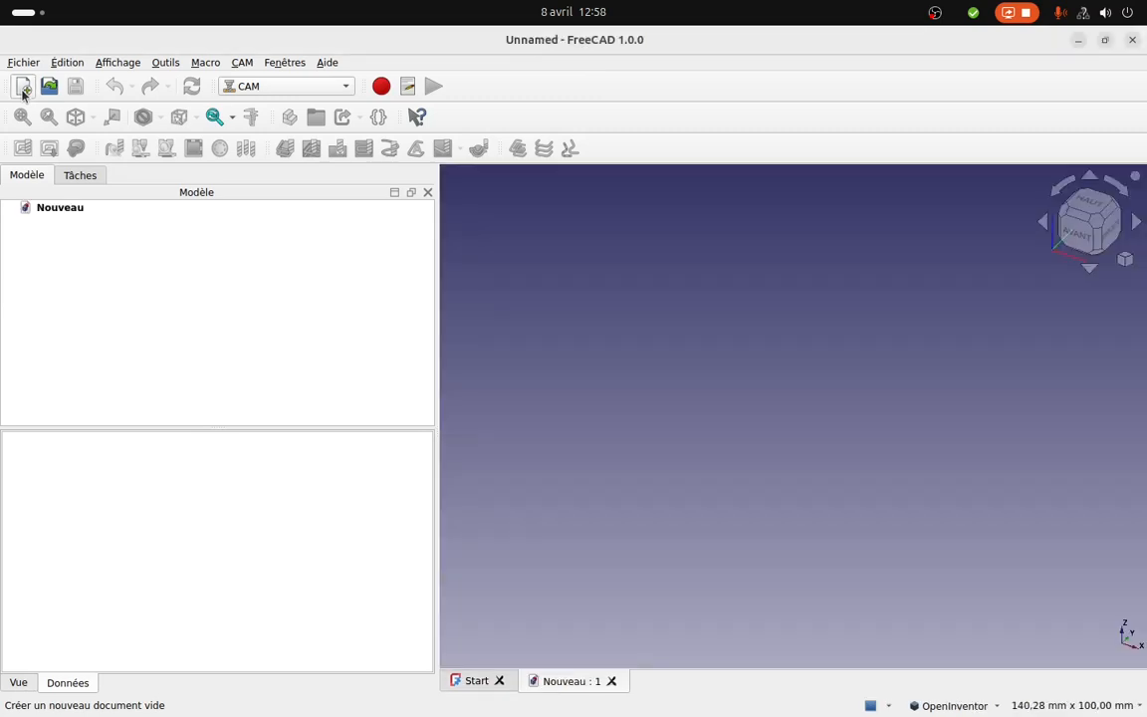
left_click(73, 209)
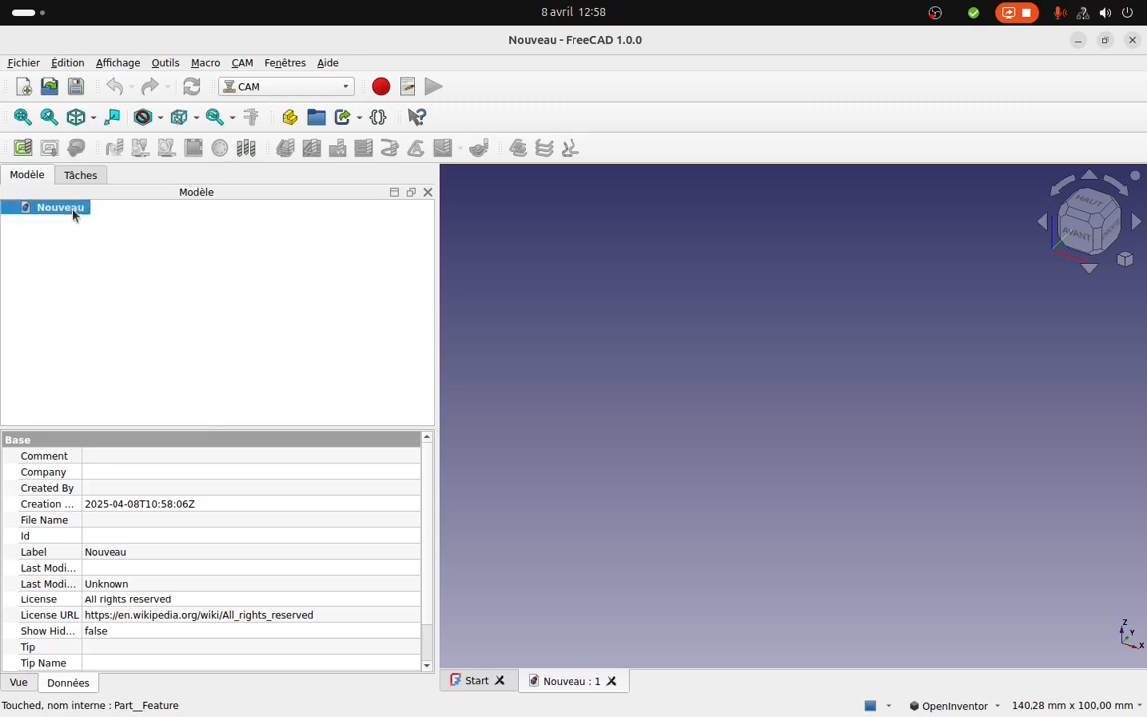
left_click(23, 62)
left_click(40, 266)
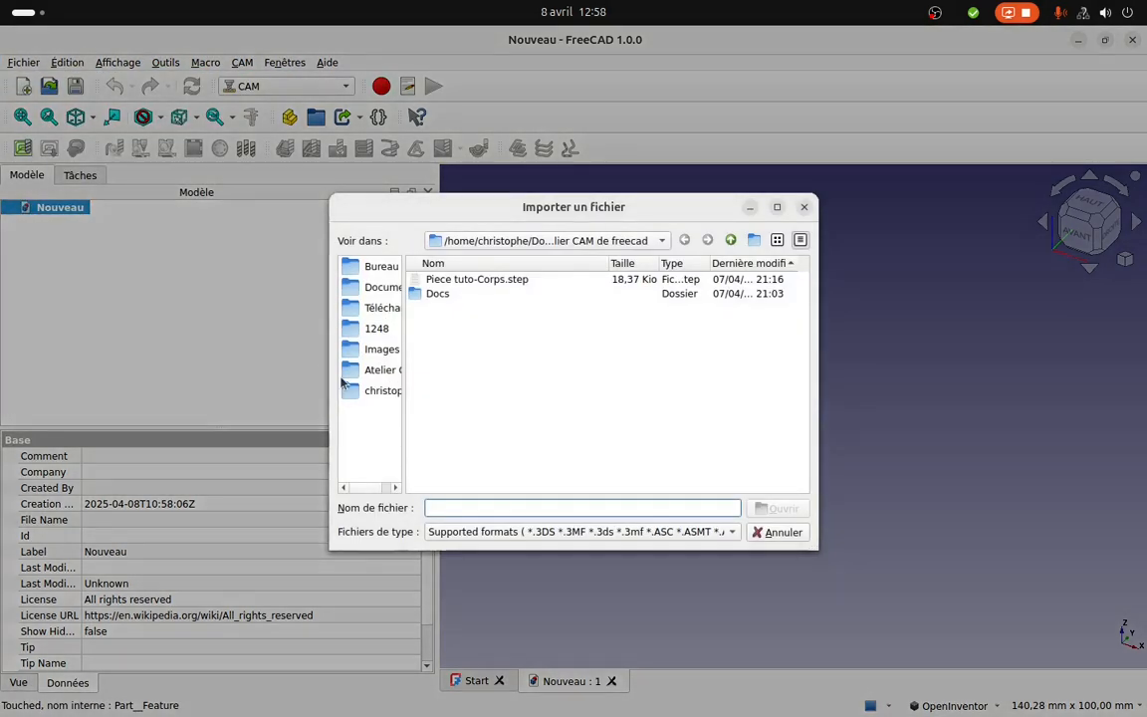
double_click(514, 281)
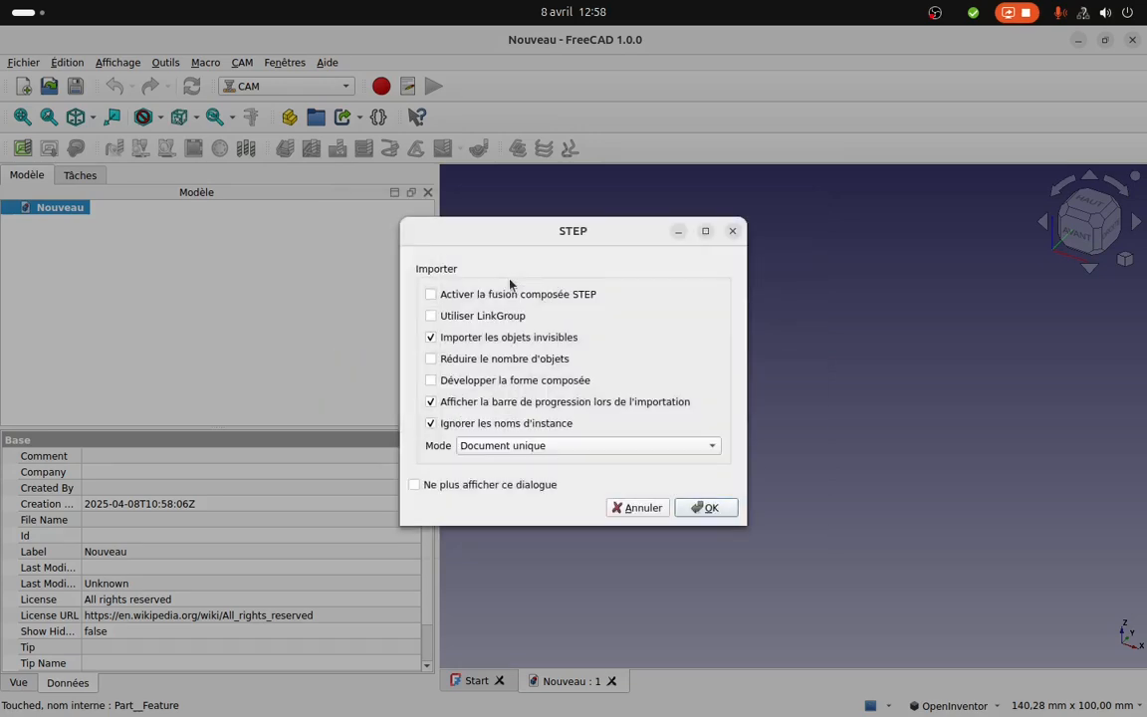
left_click(705, 508)
left_click_drag(687, 398, 698, 463)
middle_click_drag(825, 363, 818, 375)
left_click_drag(818, 375, 767, 371)
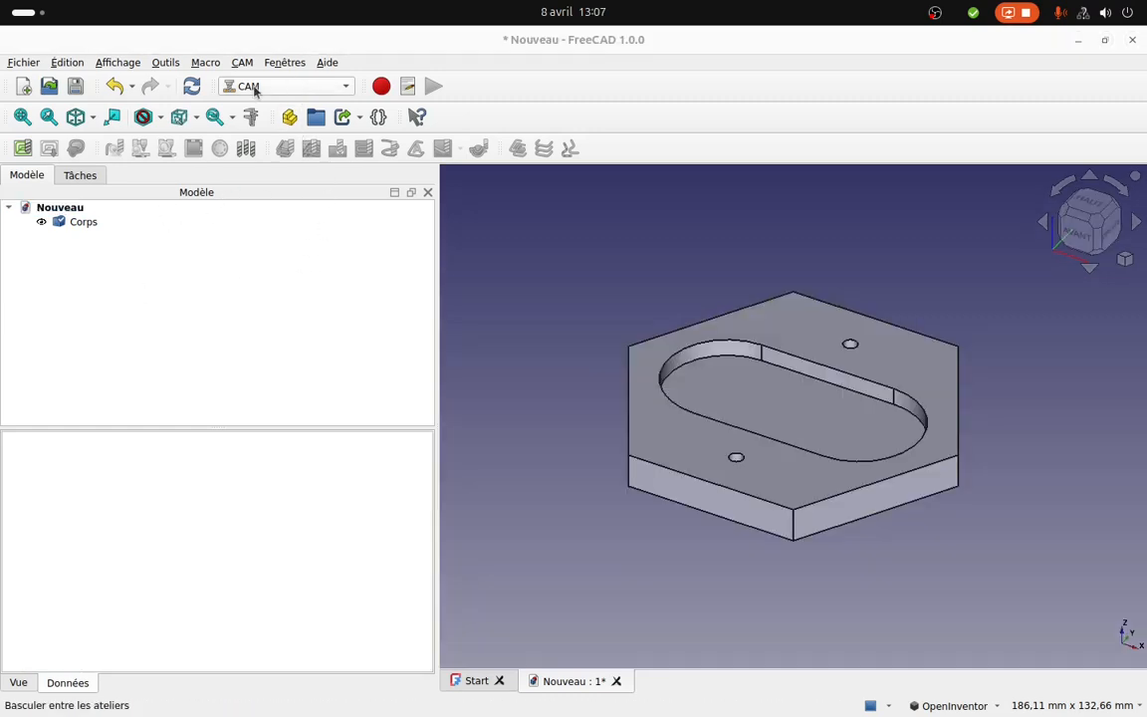
Set the unit system to Métrique, petites pièces & CNC (mm, mm/min) on the start page and return to the model.
left_click(476, 681)
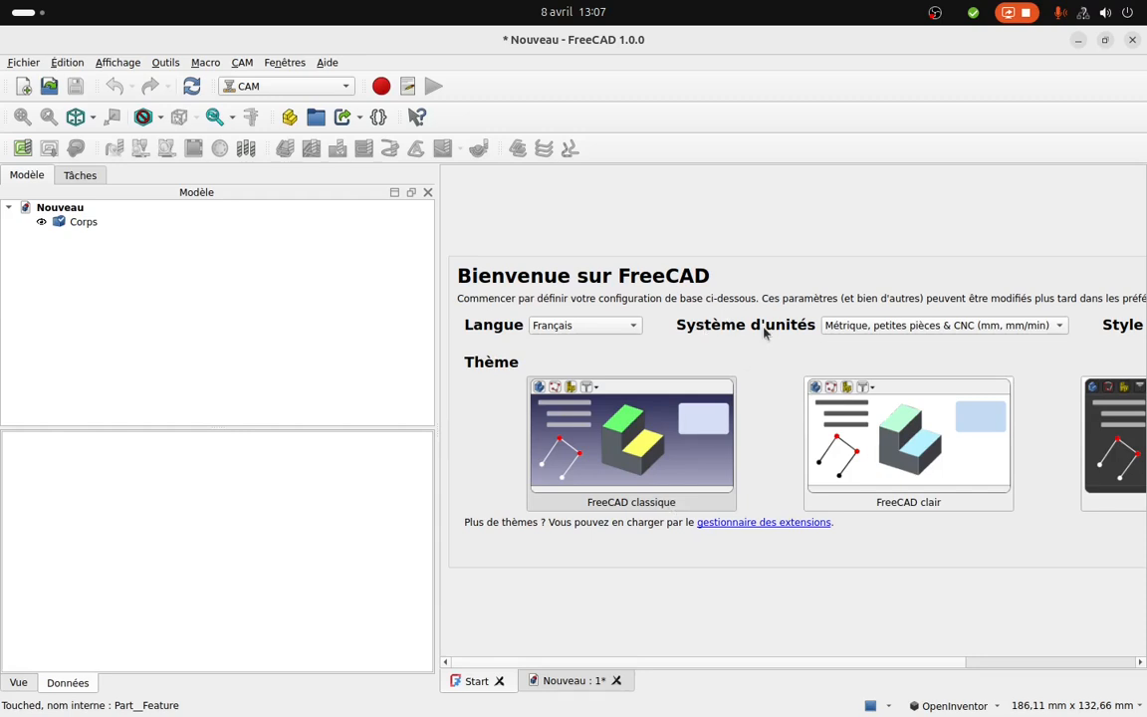
left_click(1008, 329)
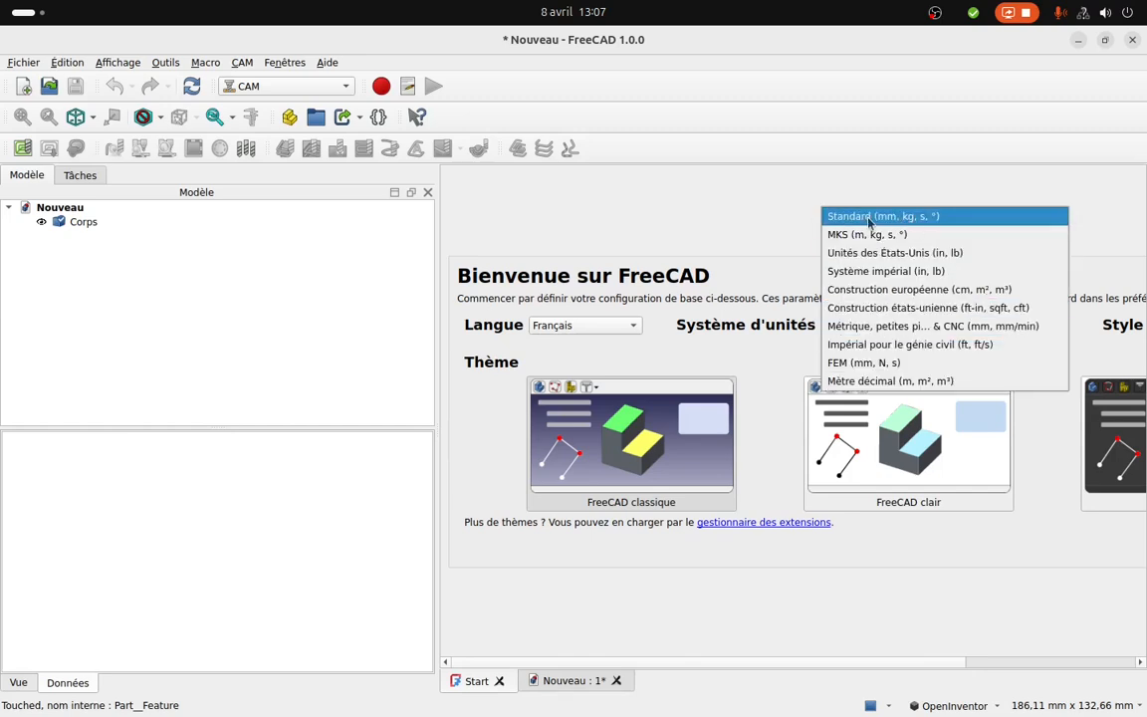
left_click(846, 326)
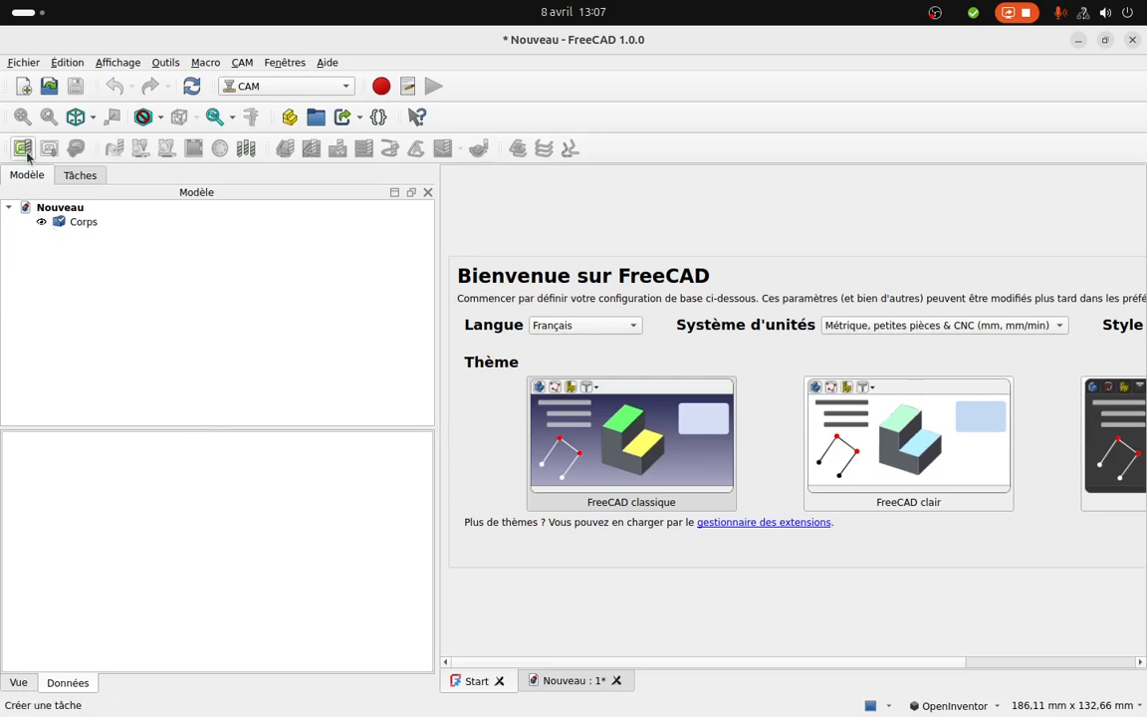
left_click(590, 681)
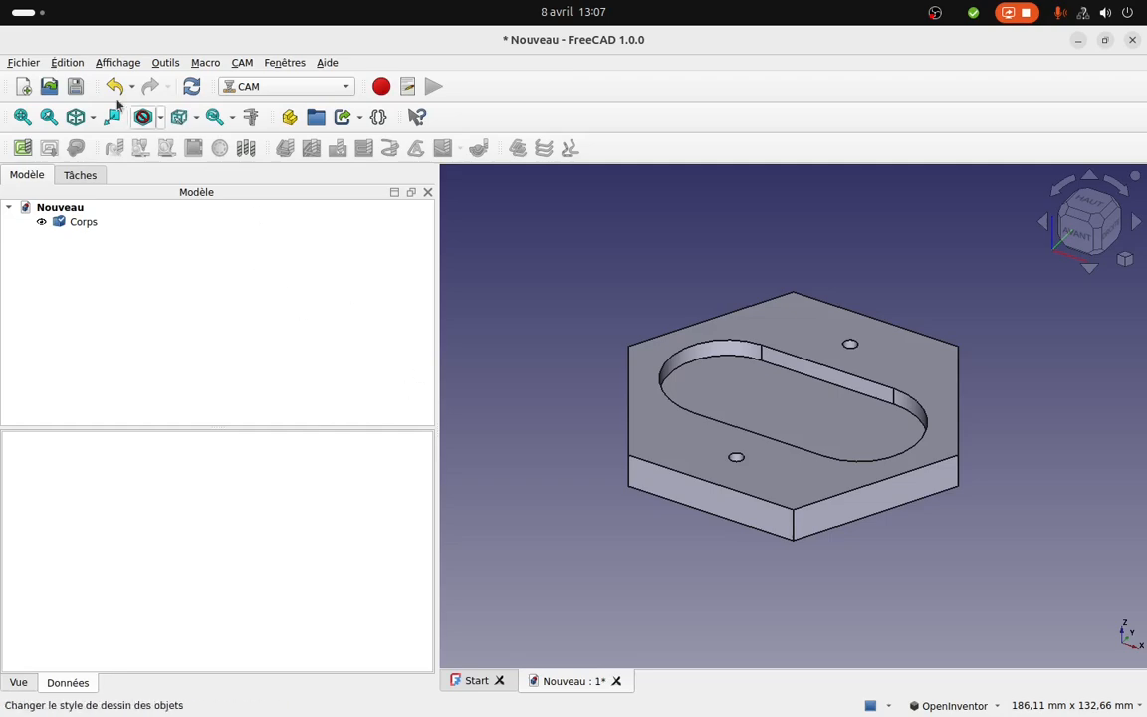
Check the default unit system in the general preferences and close them.
left_click(67, 61)
left_click(102, 419)
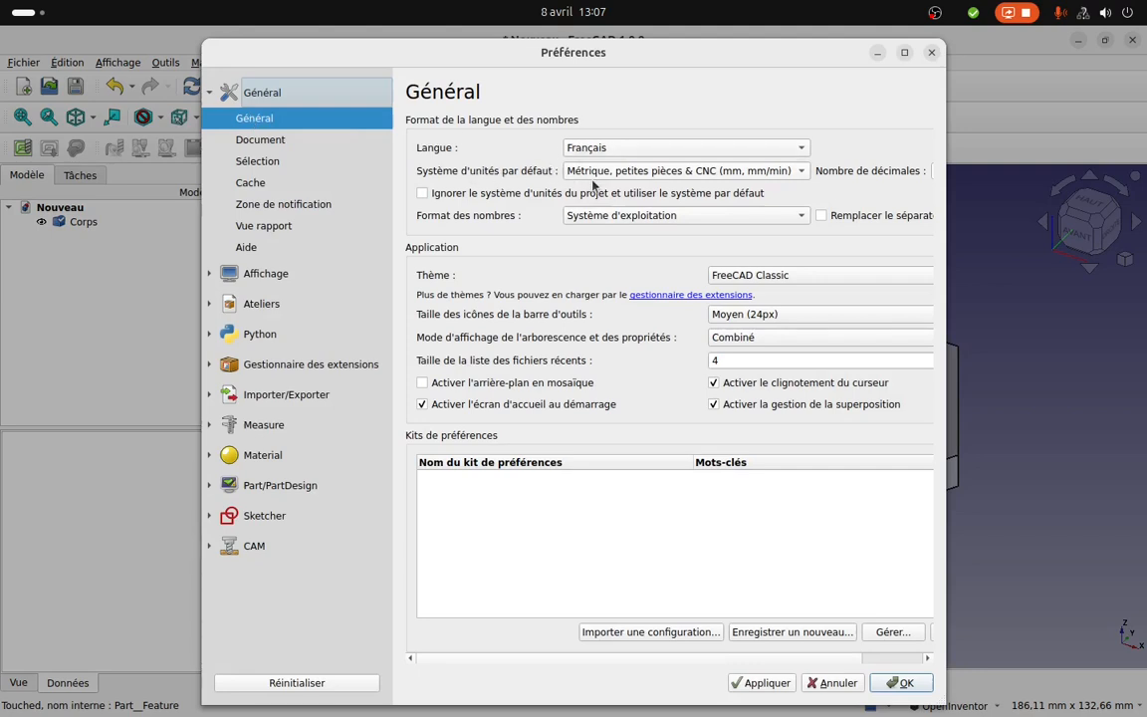
left_click(931, 53)
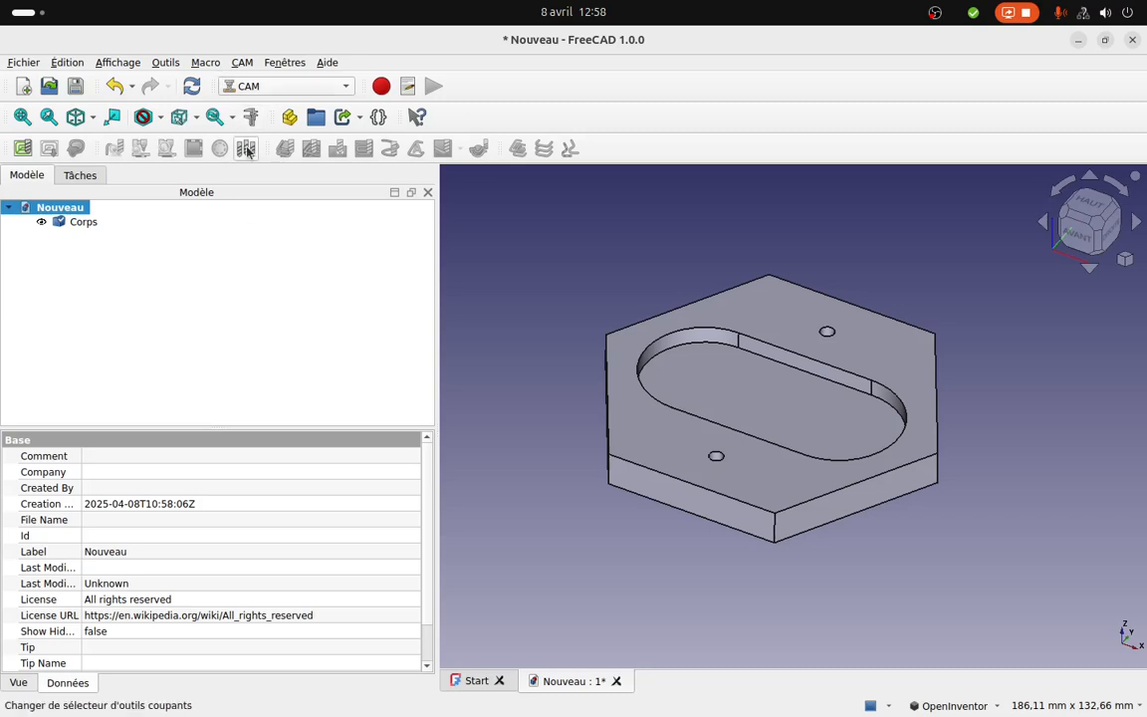
Open the cutting tool manager and agree to configure the cutting tools' working directory.
left_click(167, 63)
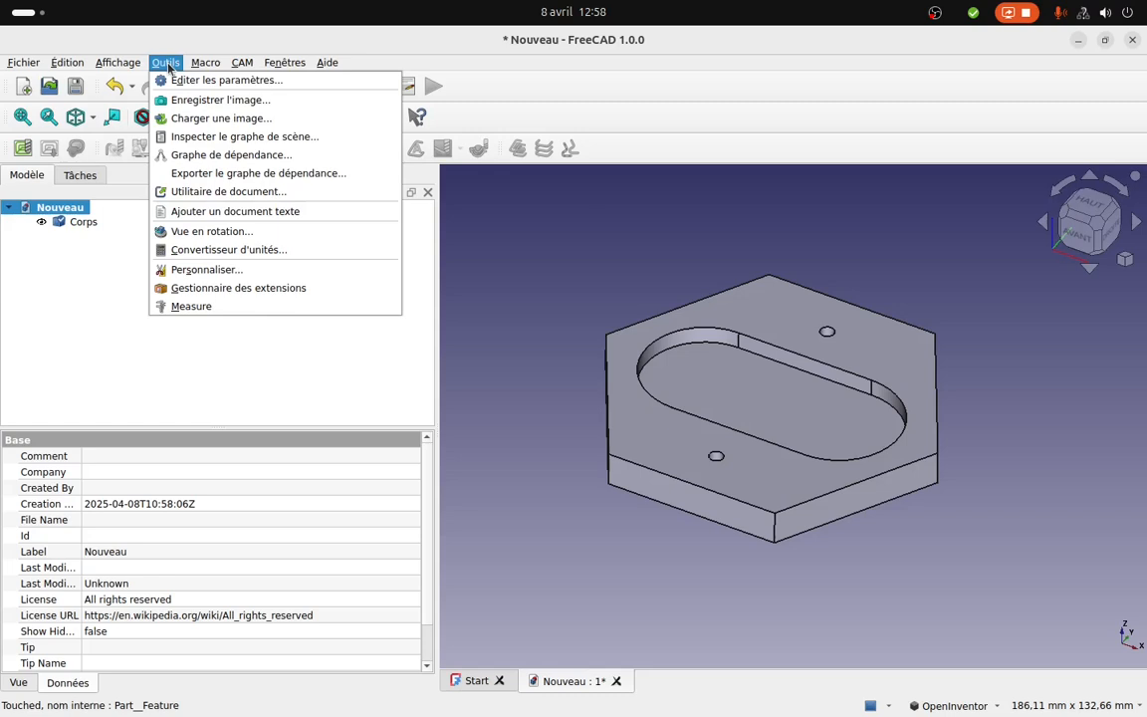
mouse_move(197, 66)
mouse_move(241, 65)
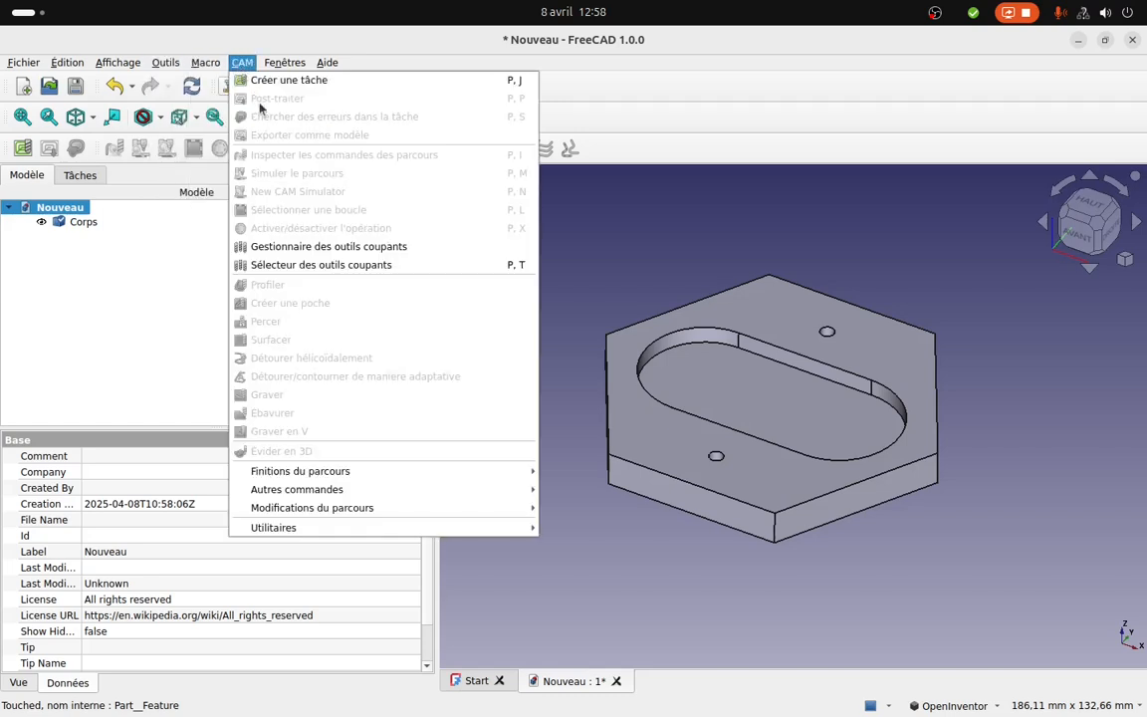
left_click(357, 251)
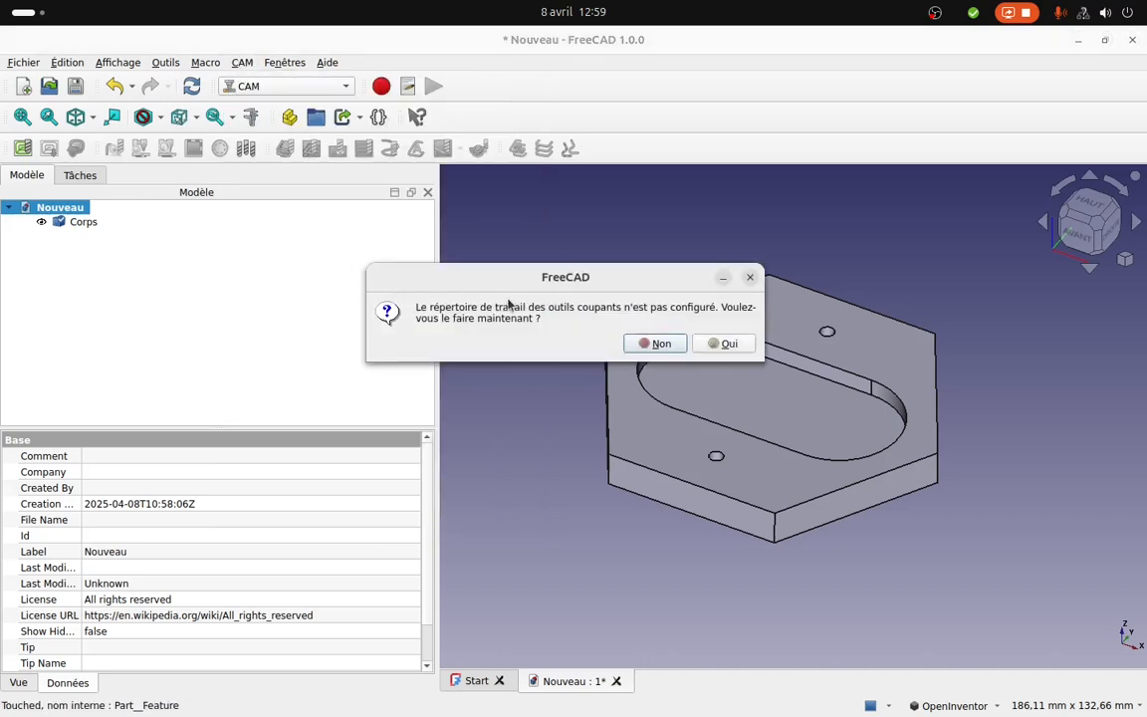
left_click(726, 344)
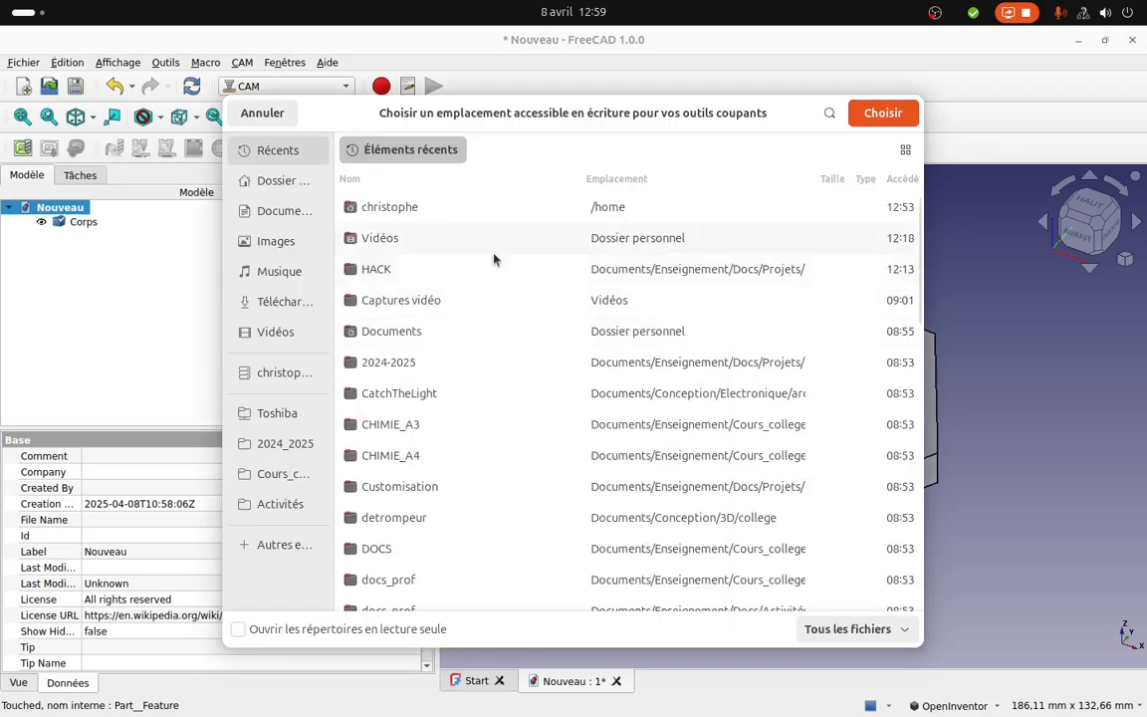
Choose the Tools folder in Documents/Conception/CNC/Freecad as the writable location for the cutting tools.
left_click(285, 212)
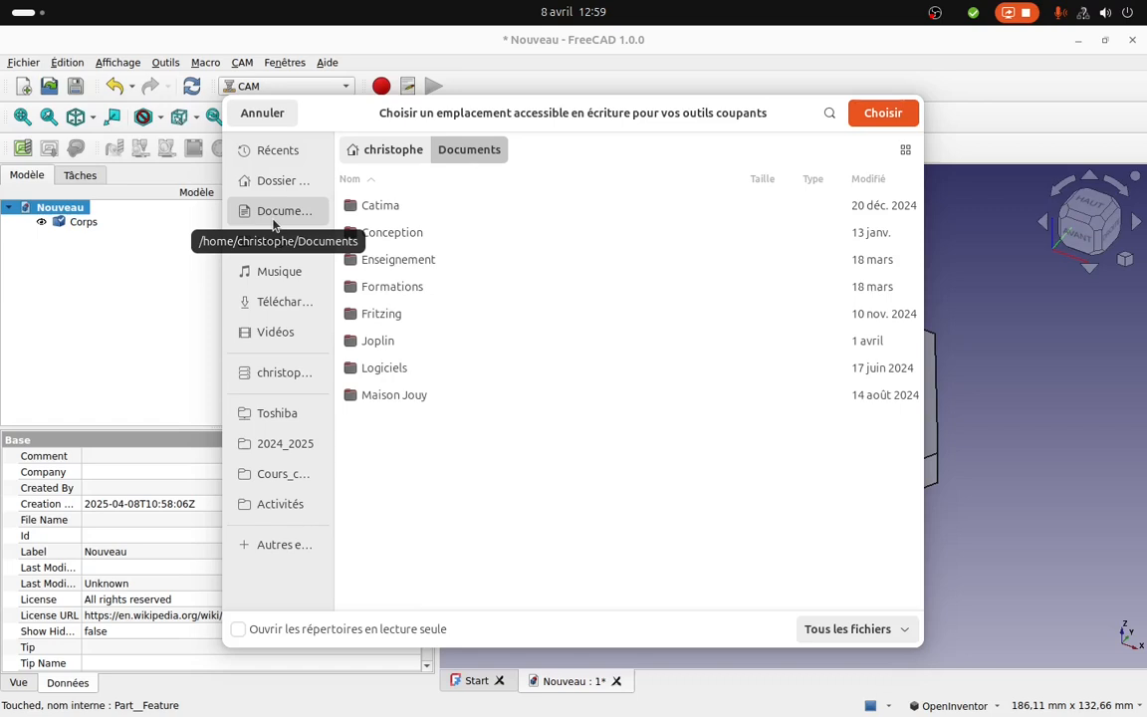
double_click(420, 235)
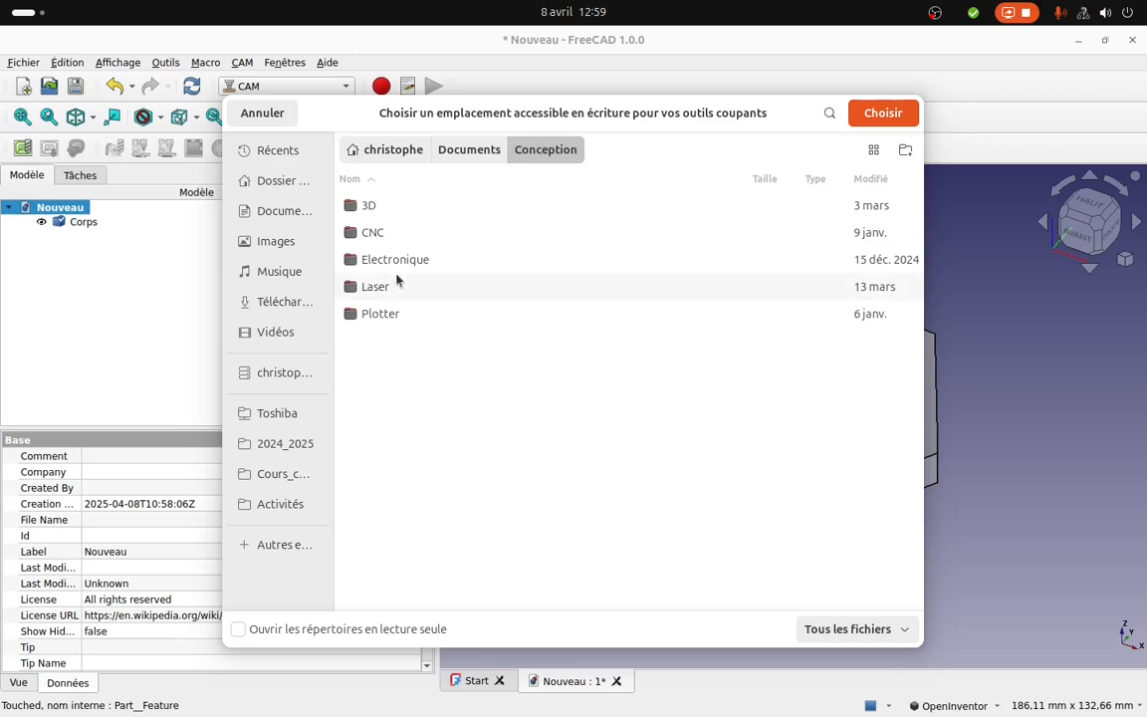
double_click(371, 235)
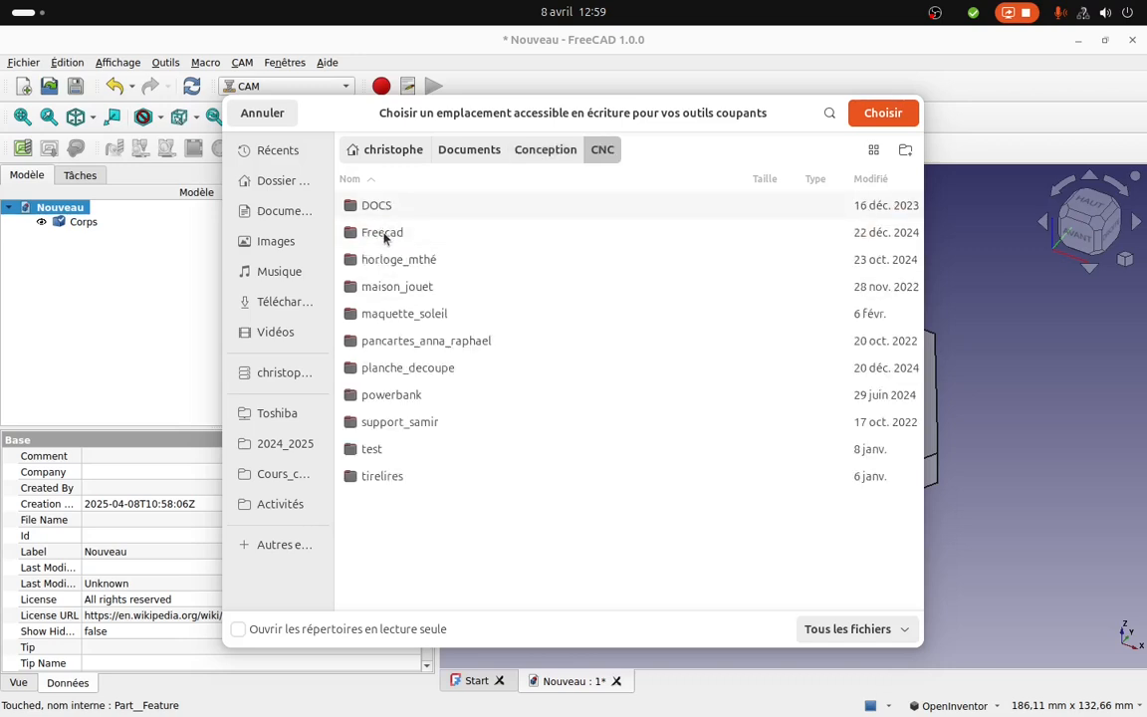
double_click(385, 235)
double_click(373, 207)
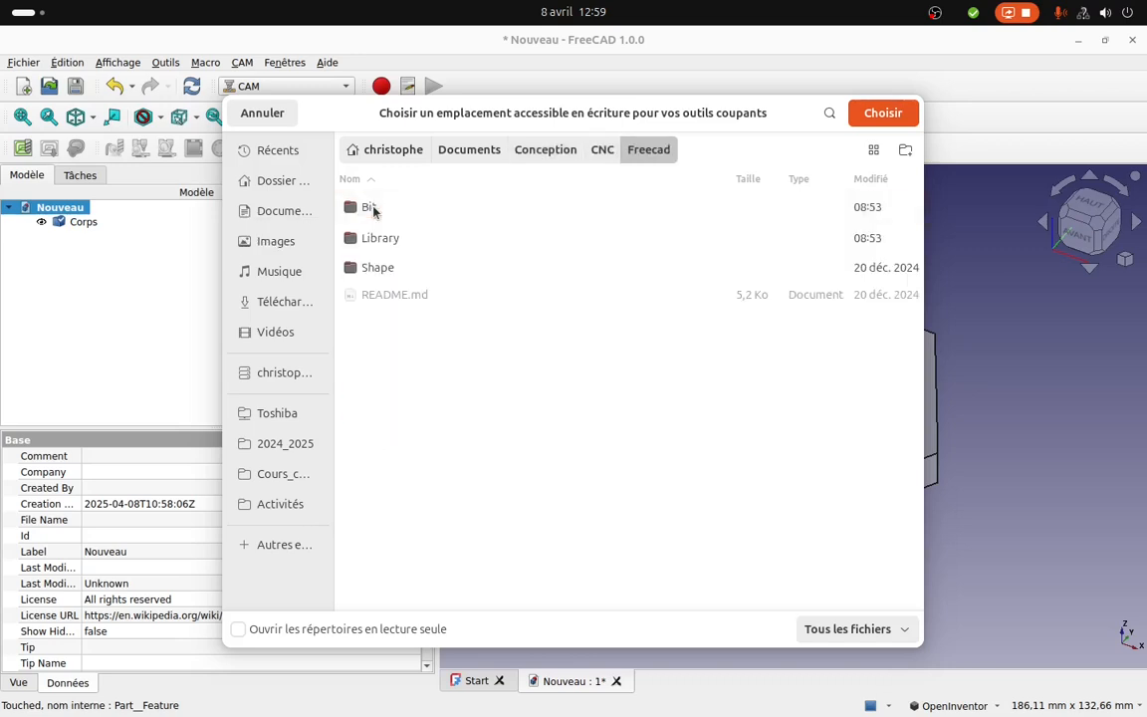
left_click(640, 153)
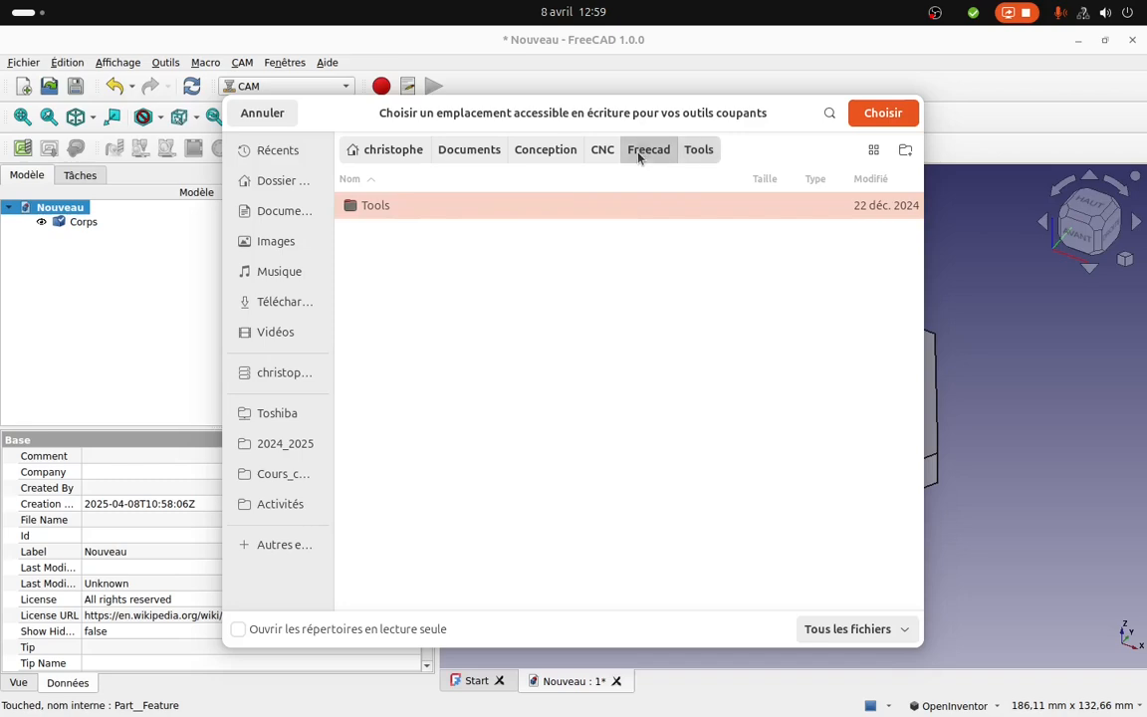
left_click(883, 113)
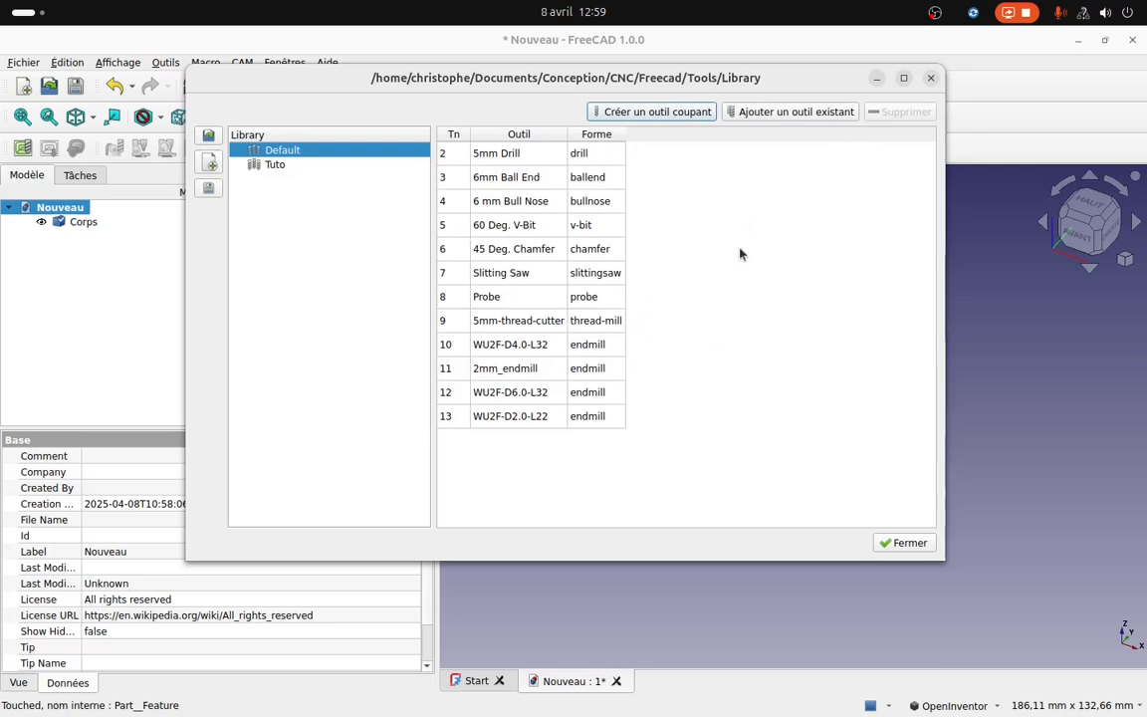
Compare the tools listed in the Default and Tuto libraries.
left_click(283, 167)
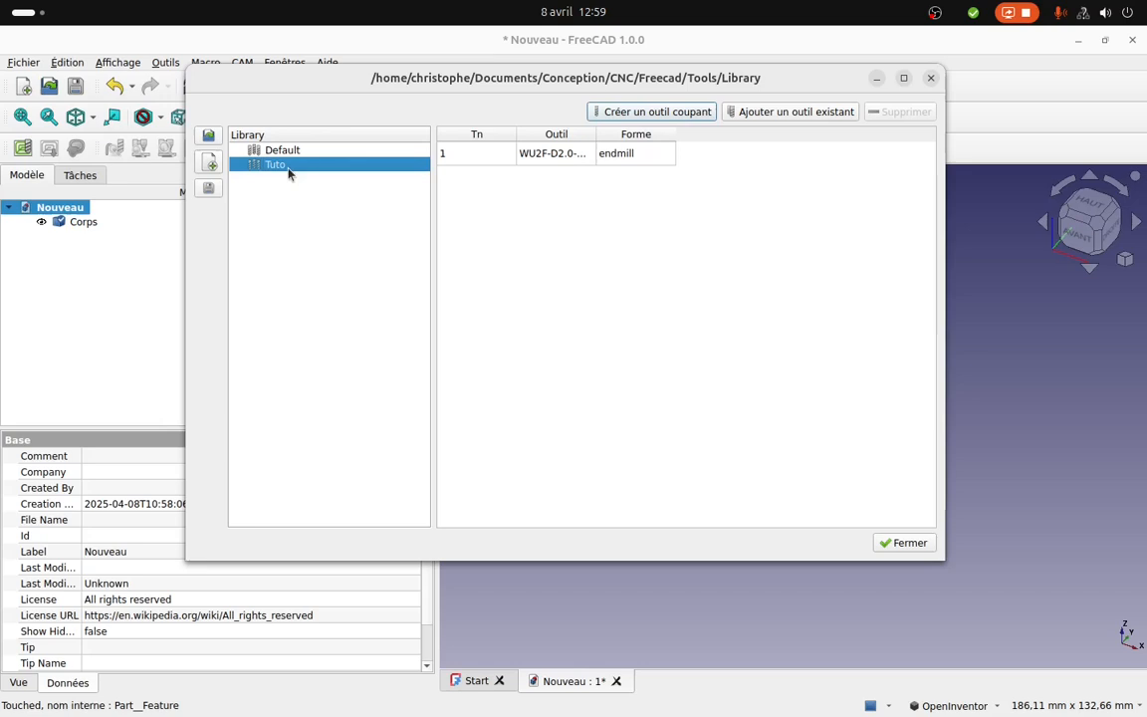
left_click(311, 152)
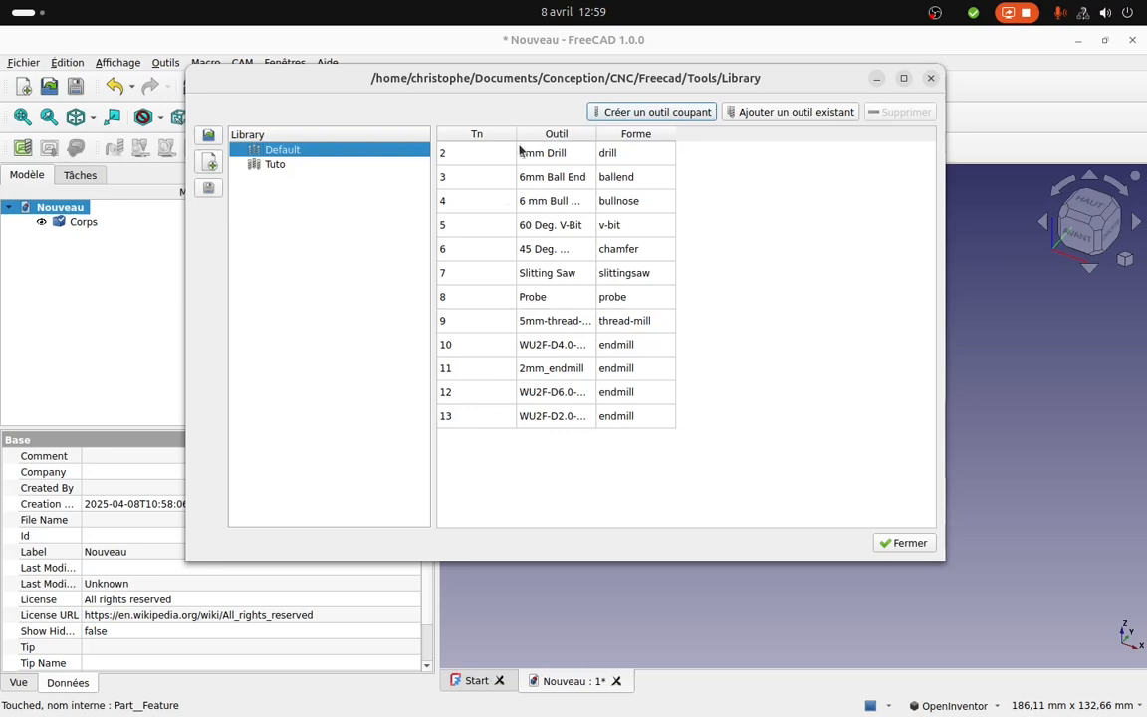
mouse_move(528, 421)
left_click(276, 166)
left_click(277, 154)
Delete the endmill listed as tool 1 from the Tuto library.
left_click(275, 167)
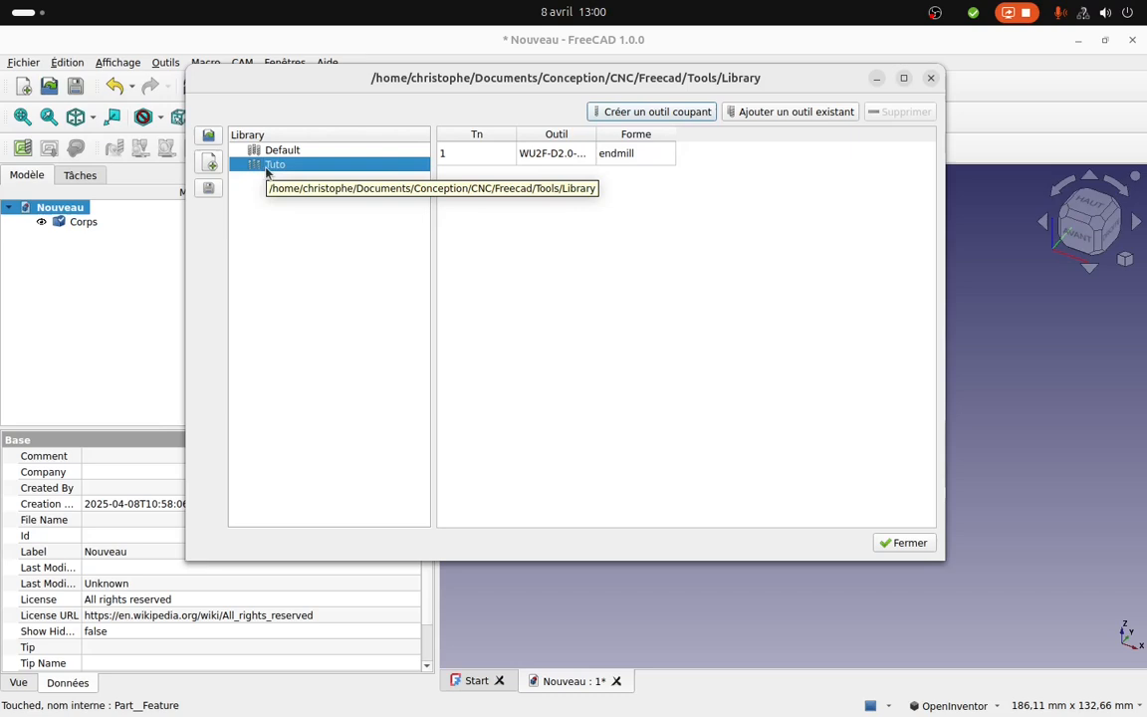
left_click(507, 155)
left_click(881, 113)
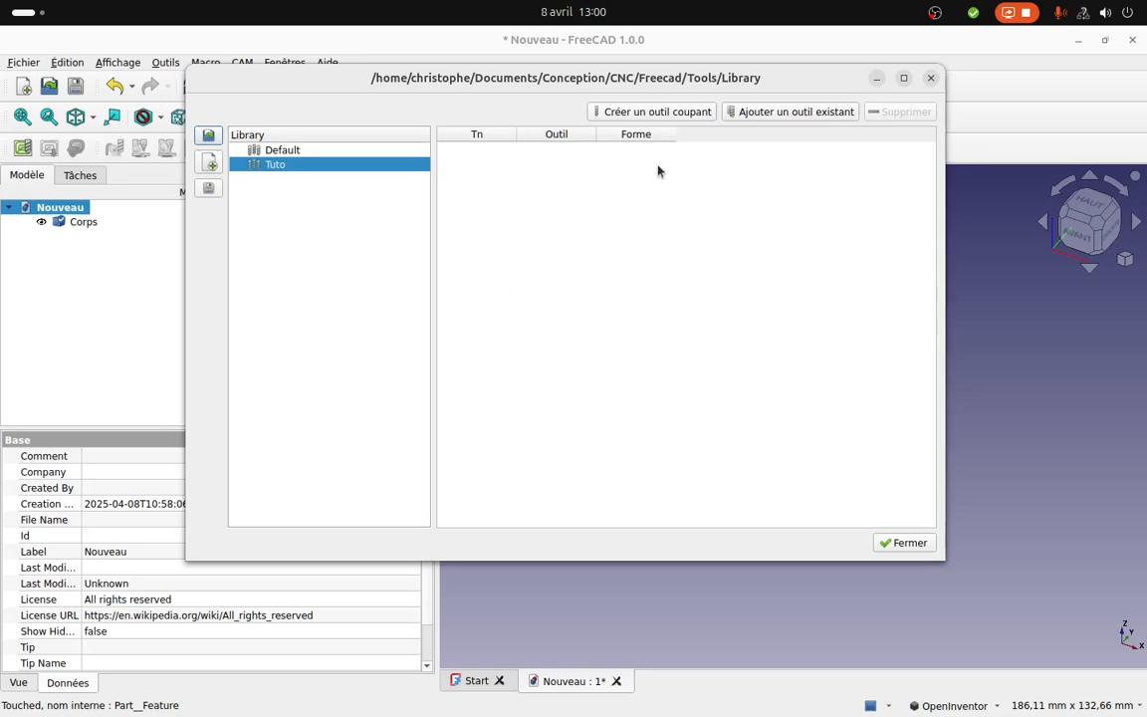
Create a cutting tool in the Tuto library from endmill.fcstd in the Tools/Shape folder and save it as fraise_test.fctb.
left_click(672, 112)
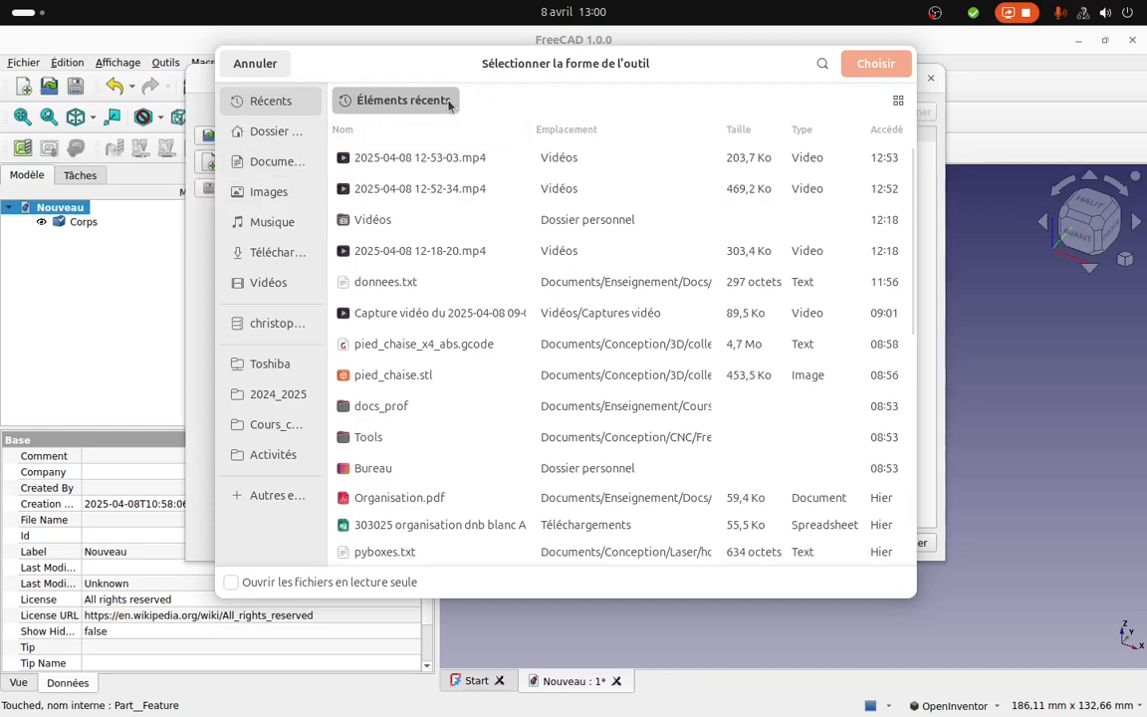
left_click(294, 165)
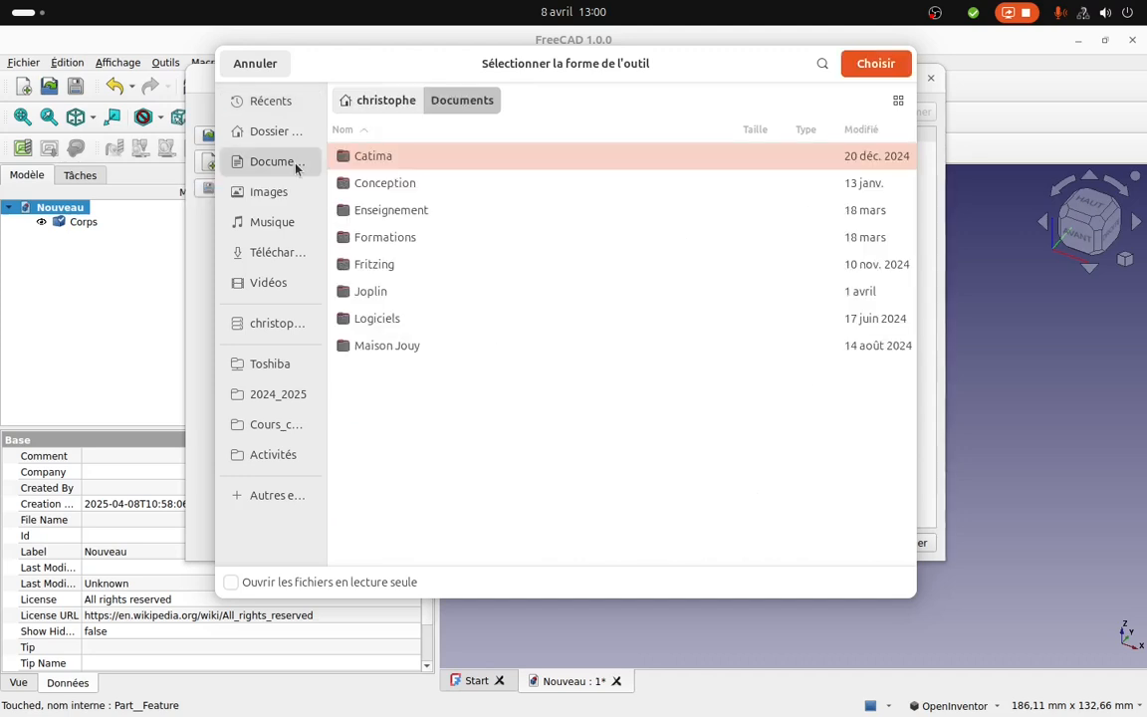
double_click(391, 184)
double_click(394, 185)
double_click(376, 185)
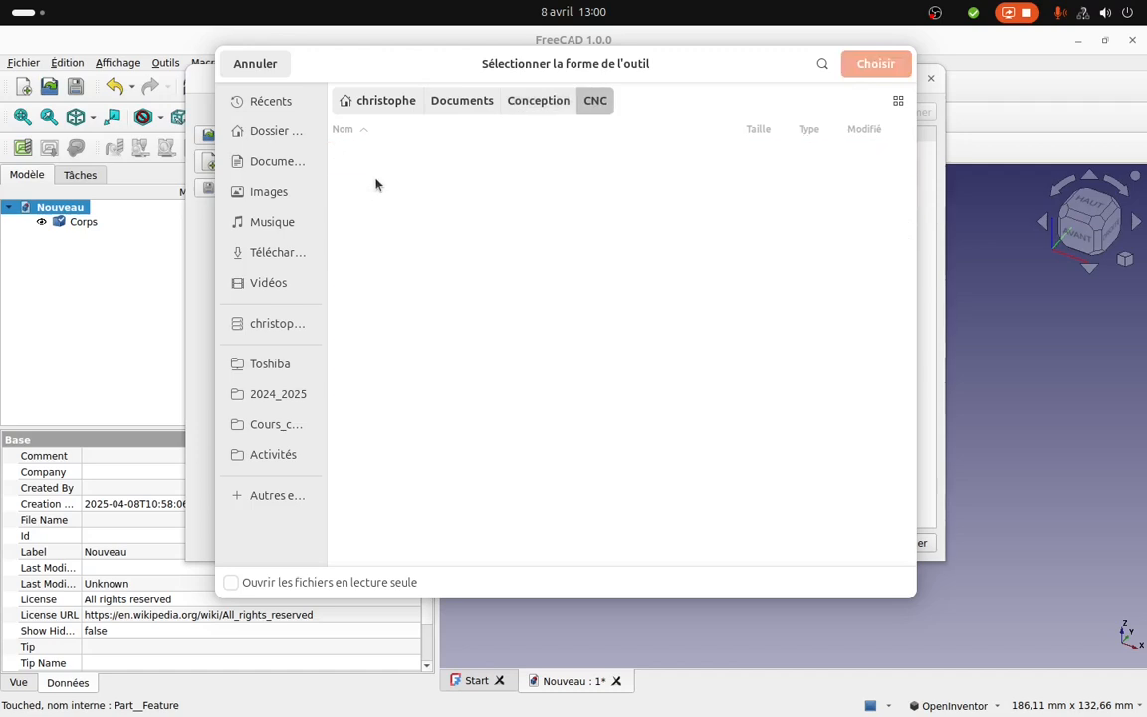
double_click(377, 159)
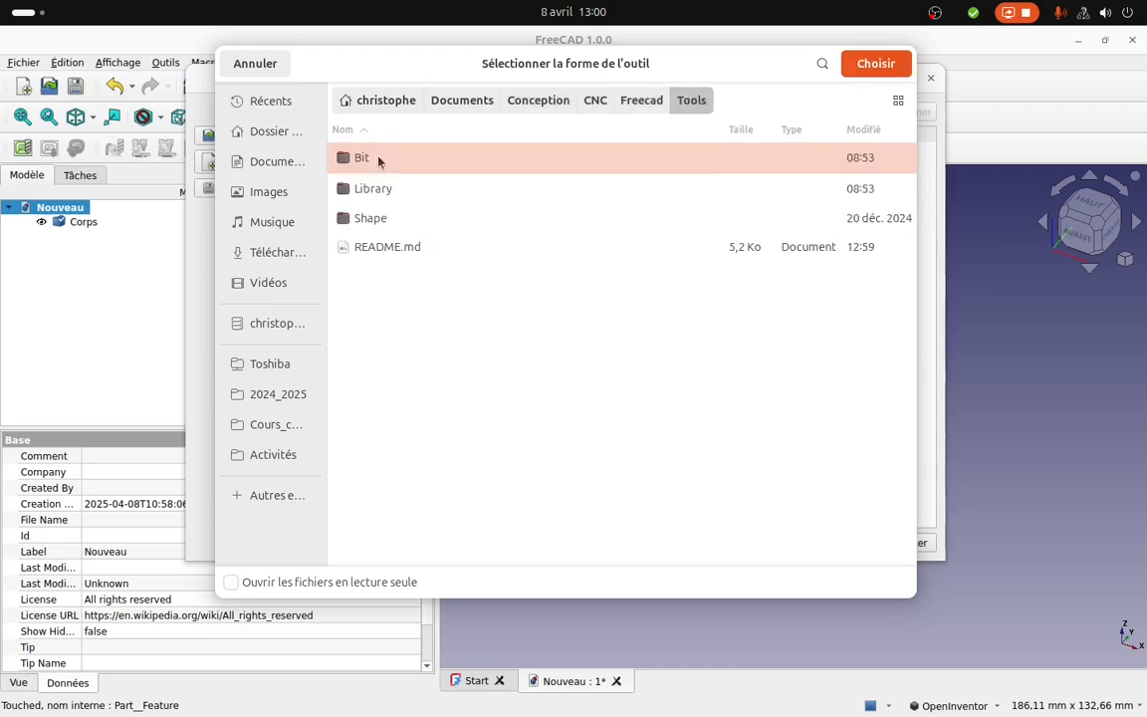
double_click(363, 219)
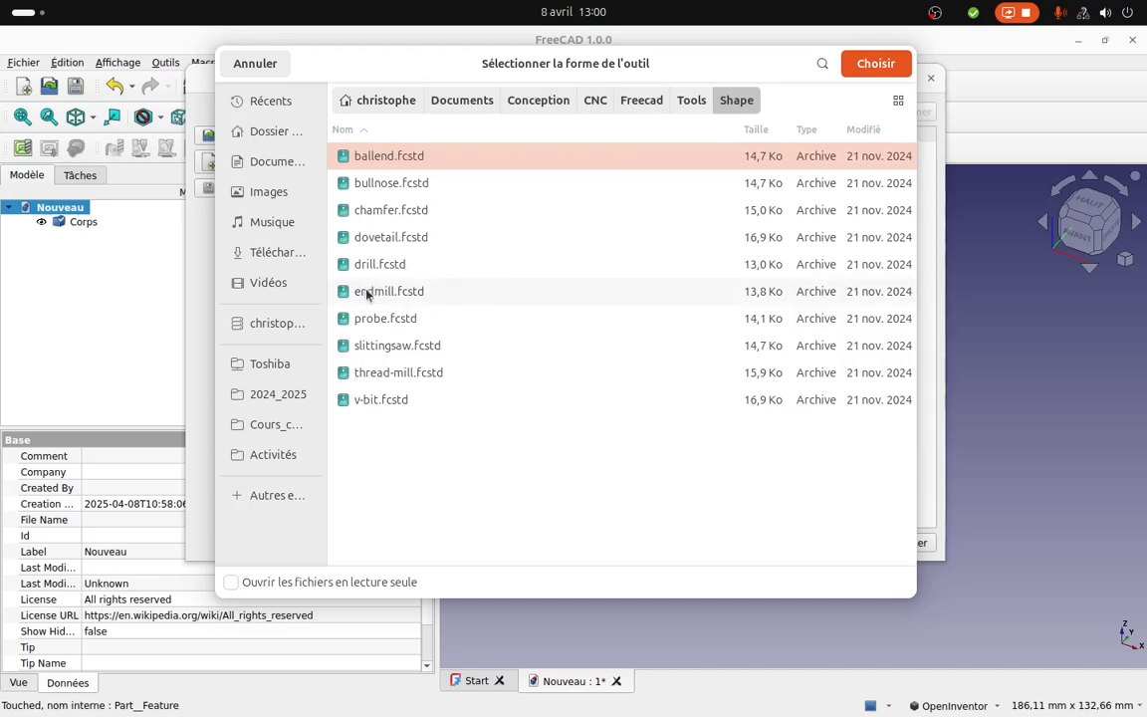
left_click(462, 292)
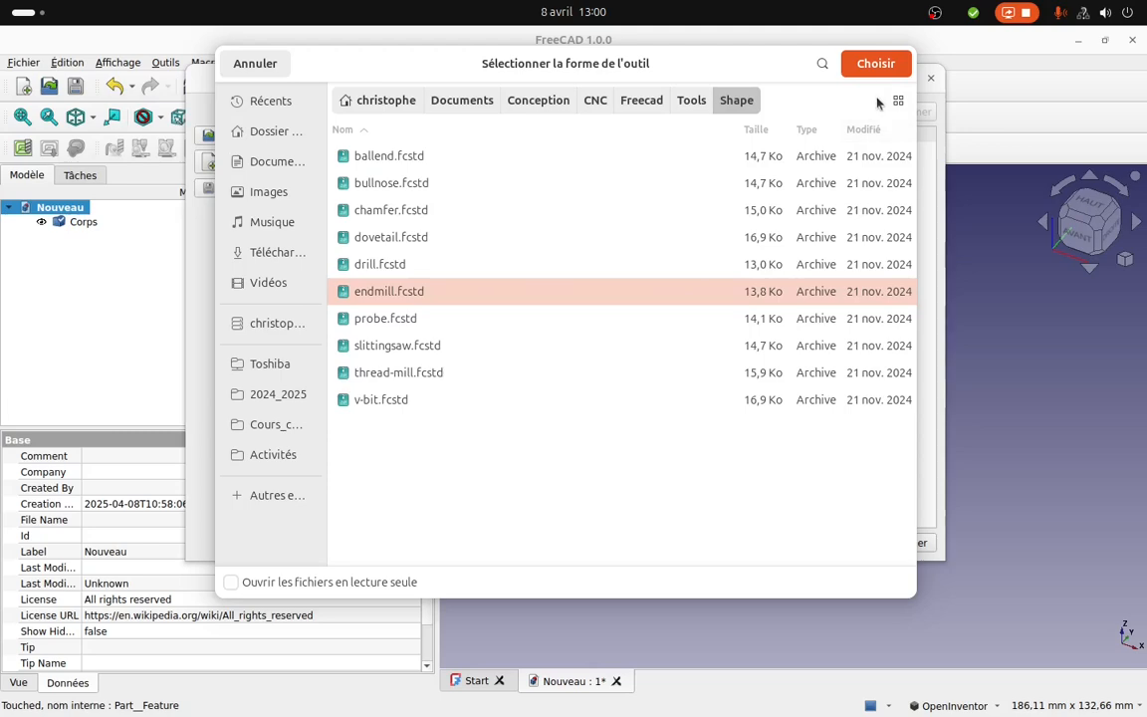
left_click(875, 63)
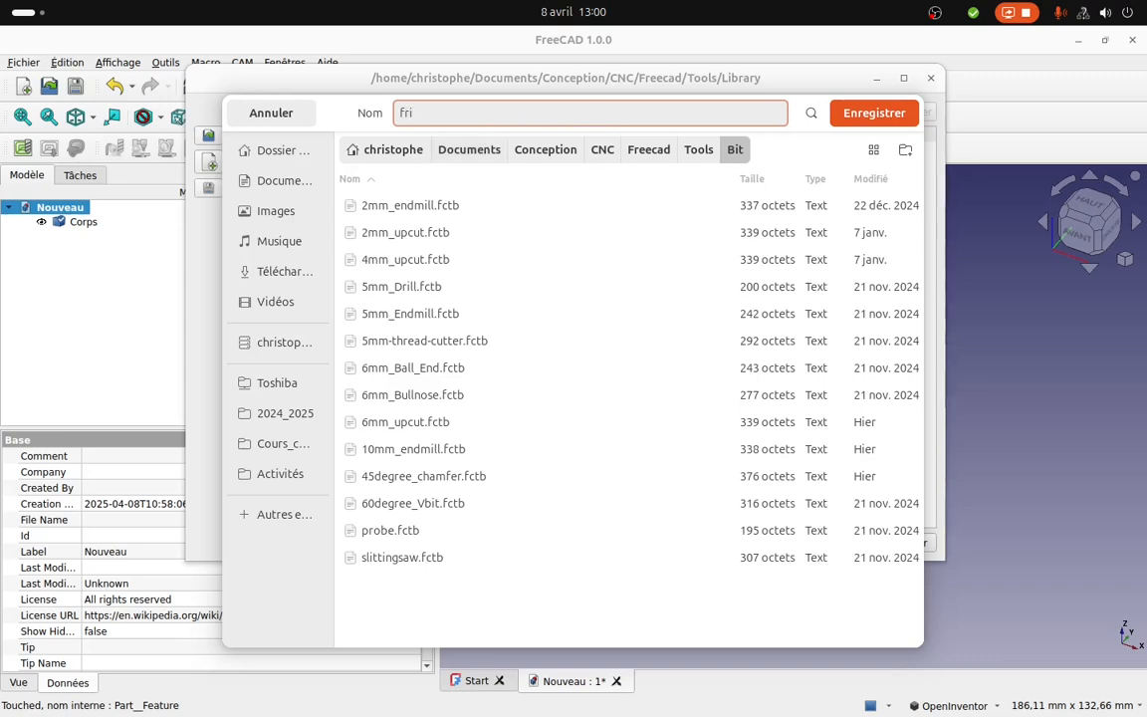
type("se_test.fctb")
left_click(872, 115)
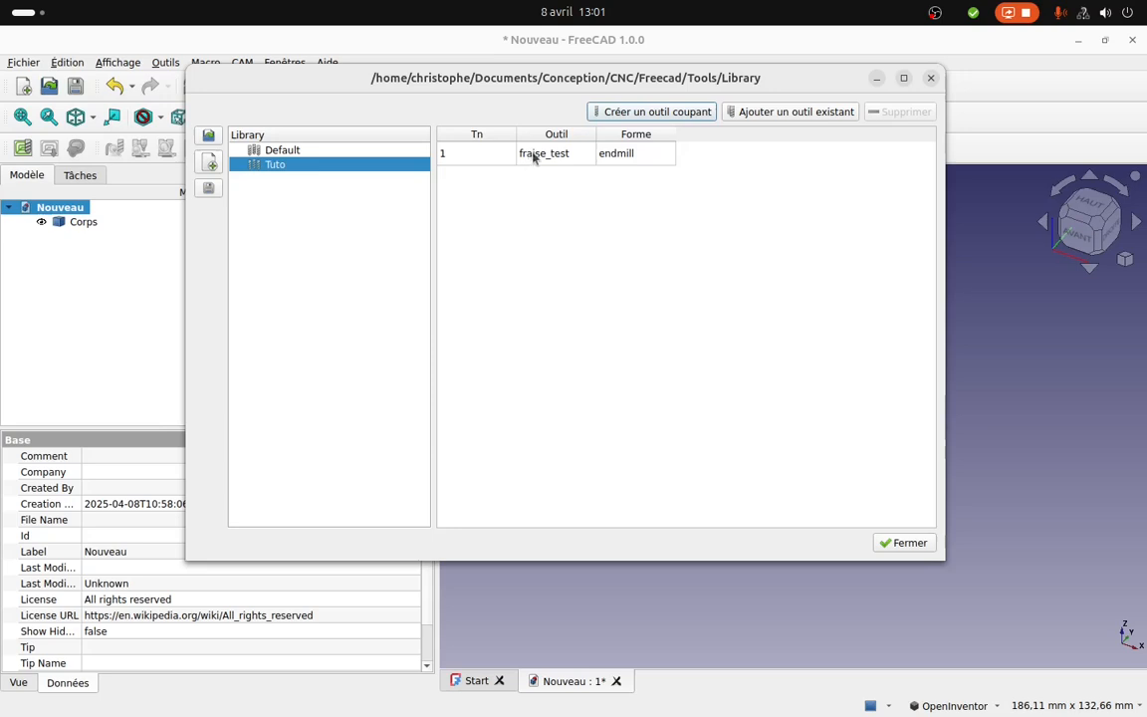
Open fraise_test for editing, and in the Files app open the reference image Fraise 4mm.png from Documents/Formations/Atelier CAM de freecad/Docs.
double_click(617, 160)
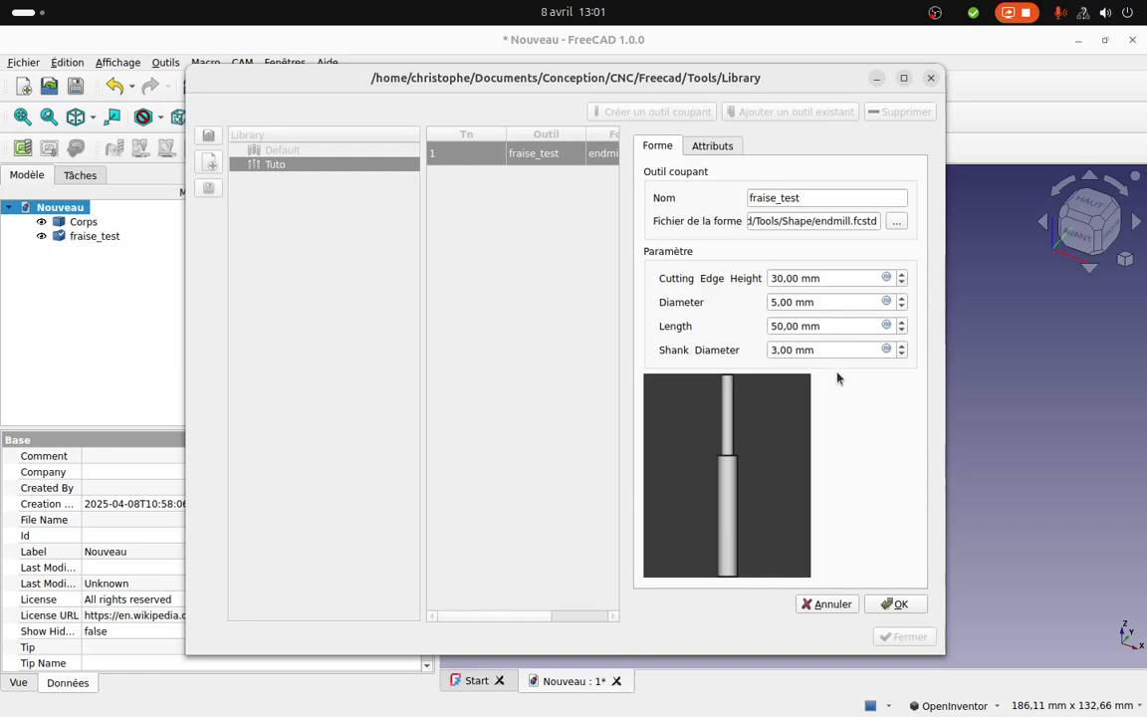
left_click(26, 147)
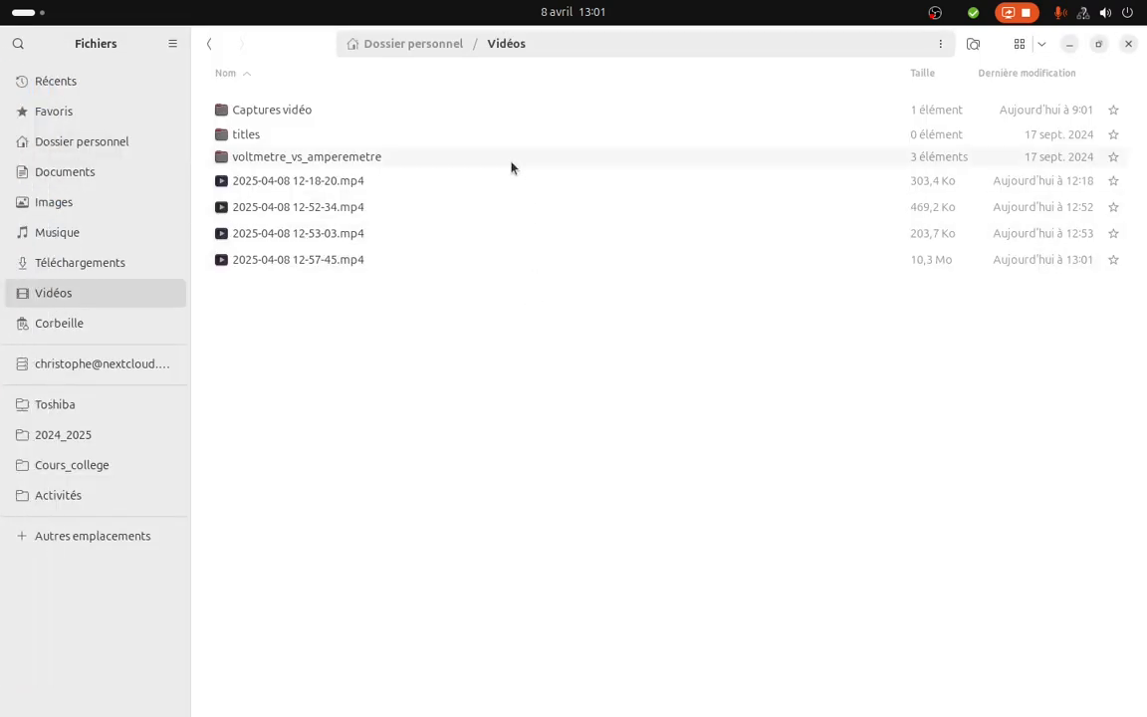
left_click(70, 140)
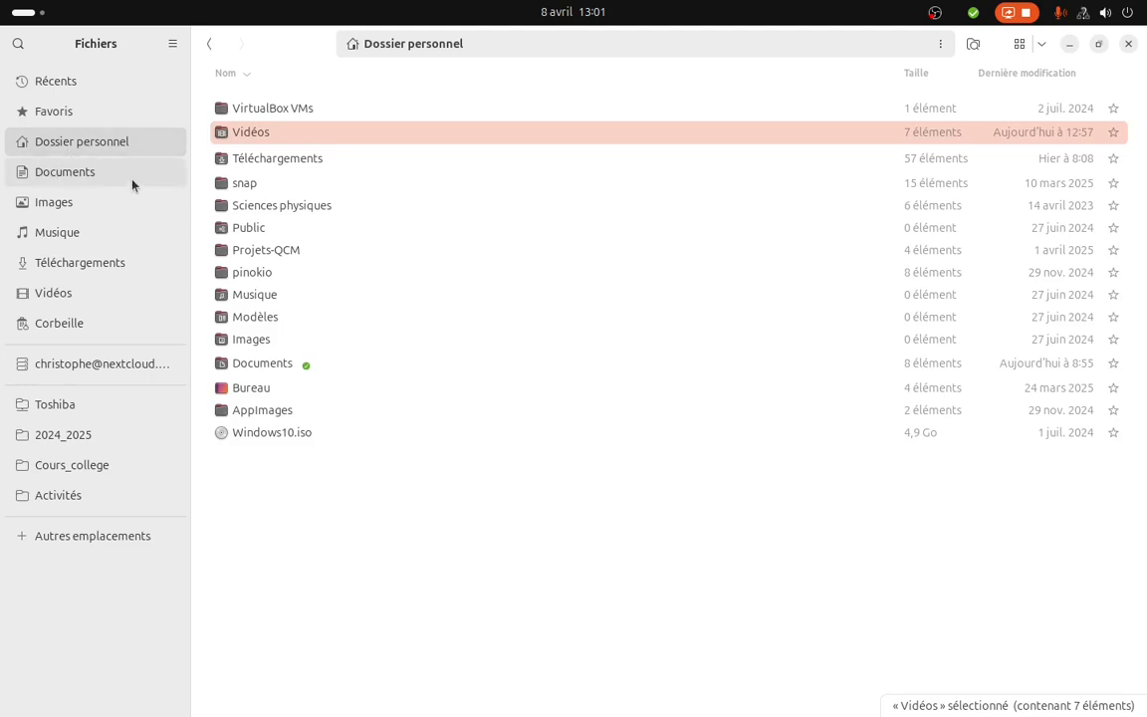
double_click(259, 366)
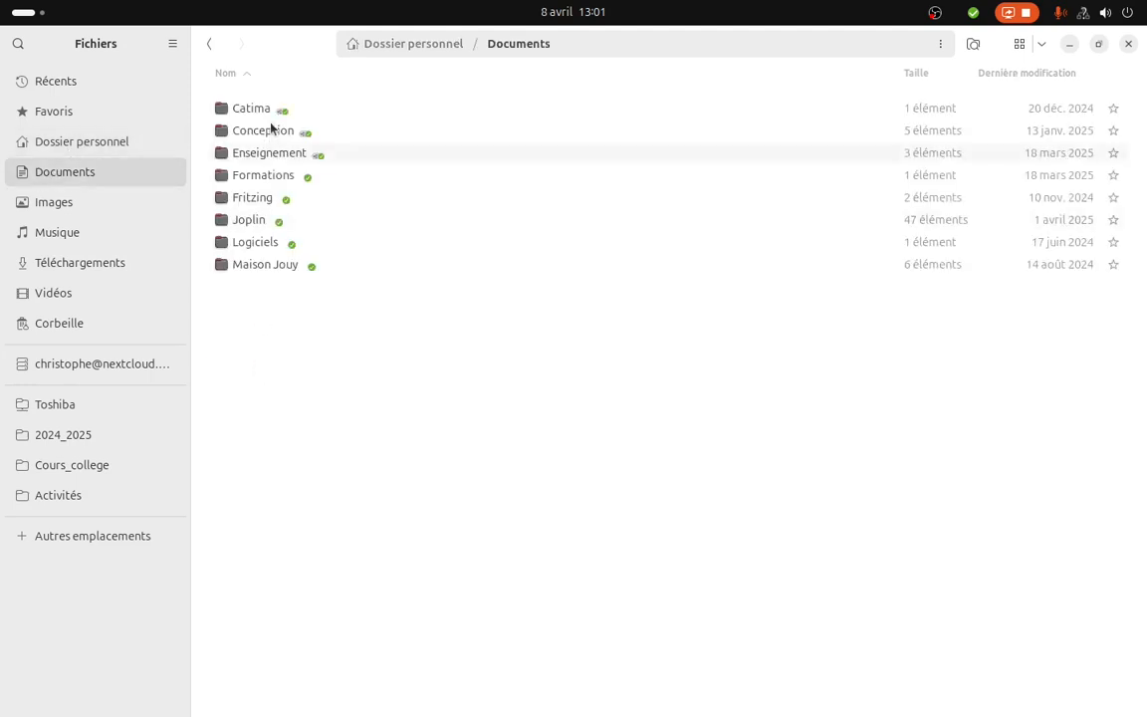
double_click(264, 132)
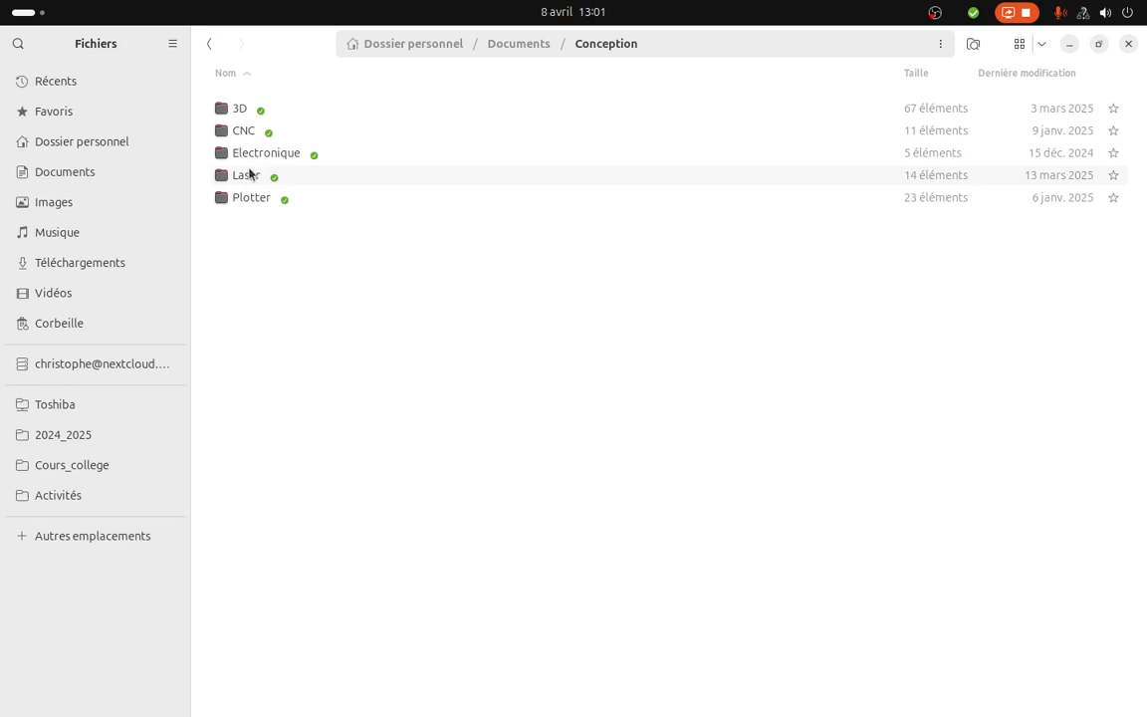
double_click(248, 131)
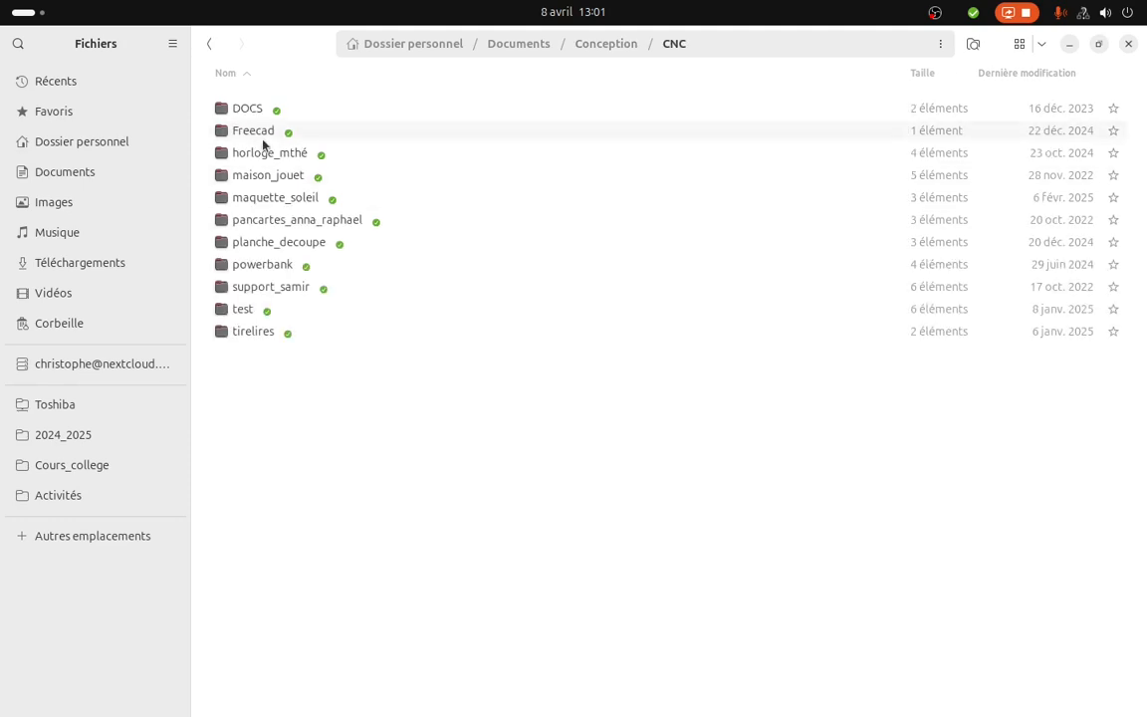
left_click(602, 42)
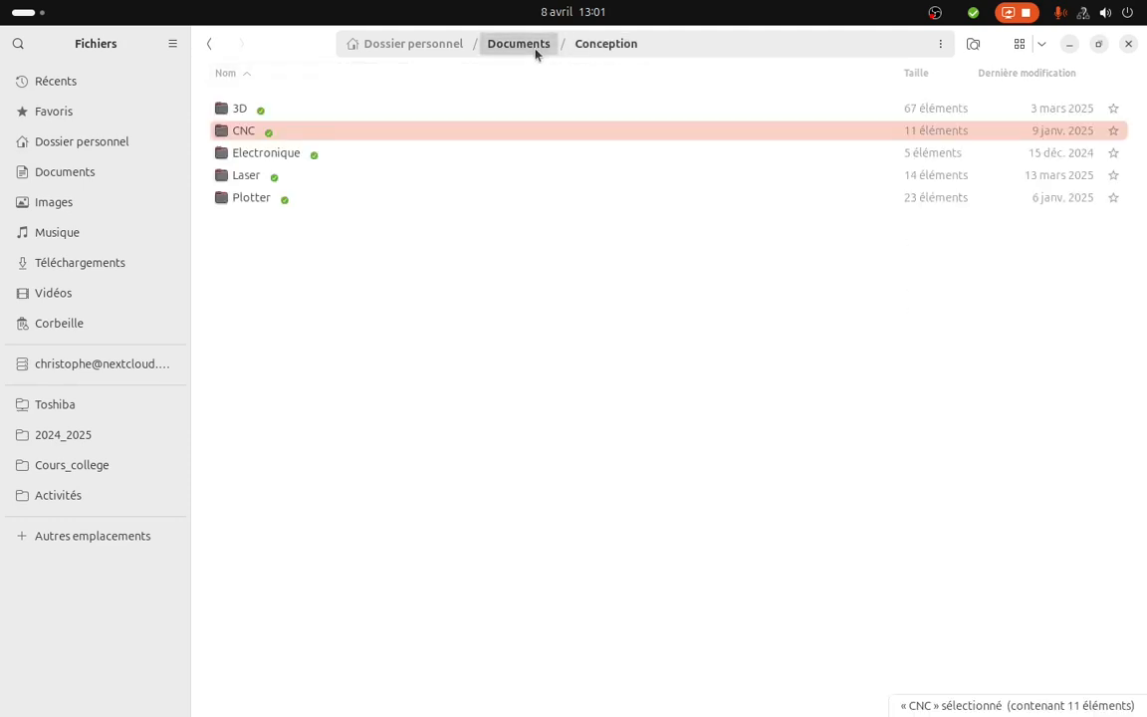
left_click(534, 52)
double_click(270, 177)
double_click(268, 111)
double_click(267, 111)
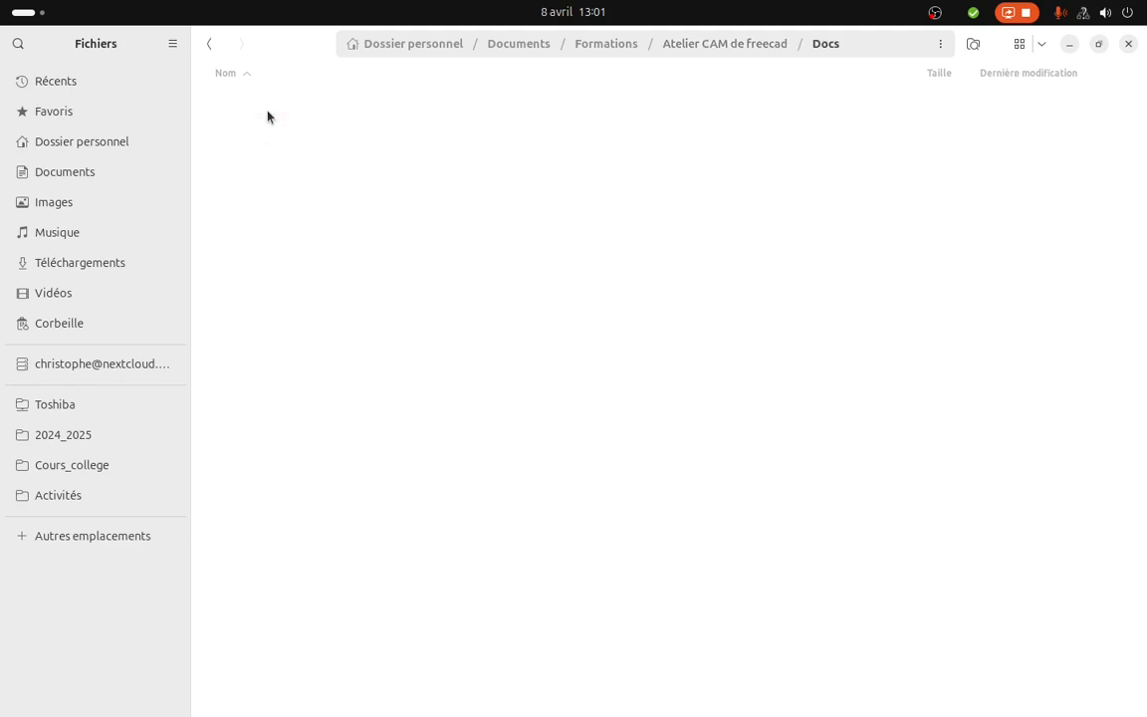
double_click(265, 110)
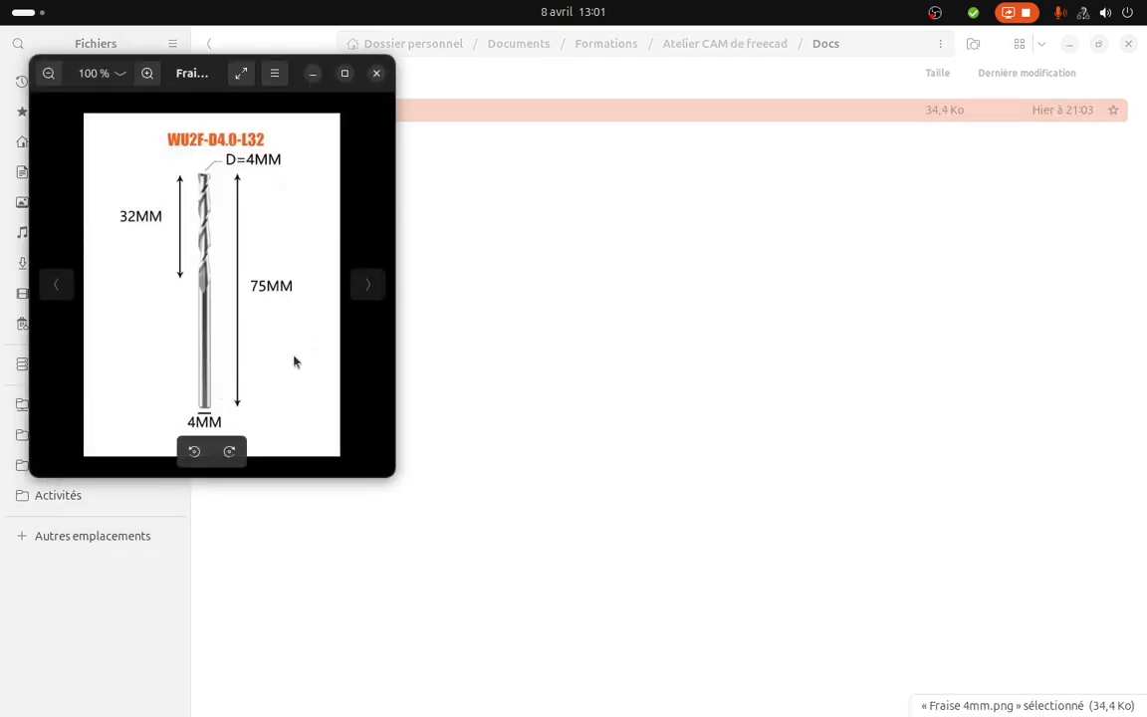
Switch back to FreeCAD and set the diameter of fraise_test to 4 mm.
key("alt+Tab")
key("alt+Tab")
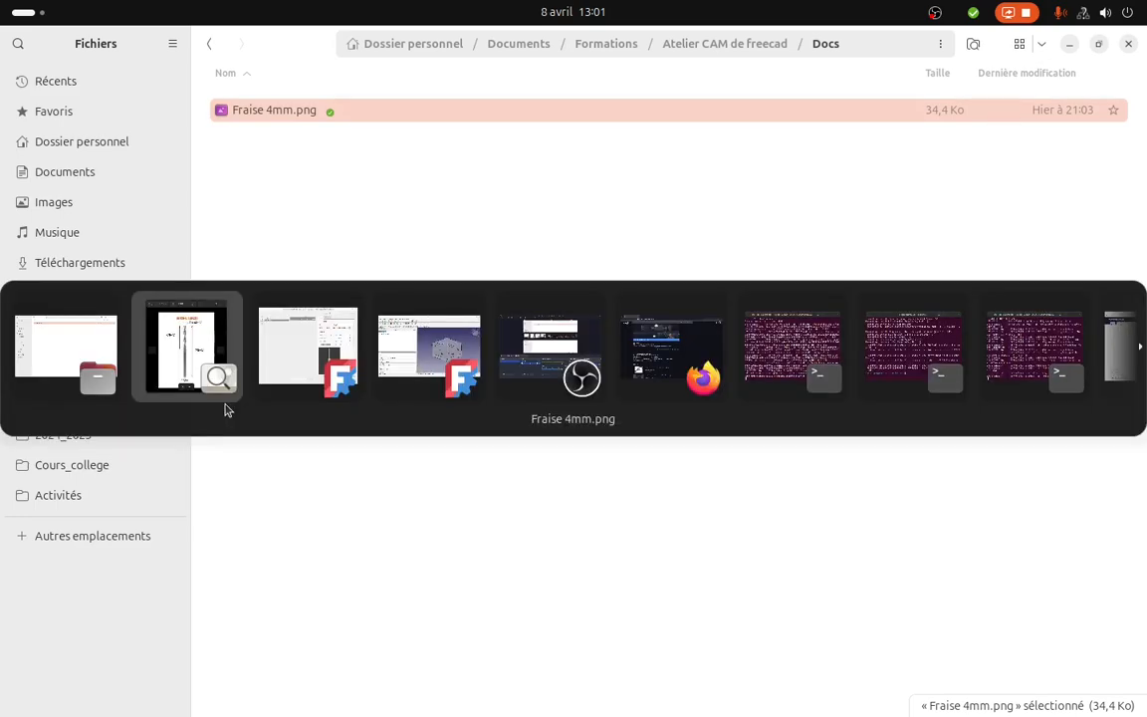
key("alt+Tab")
key("alt+Tab")
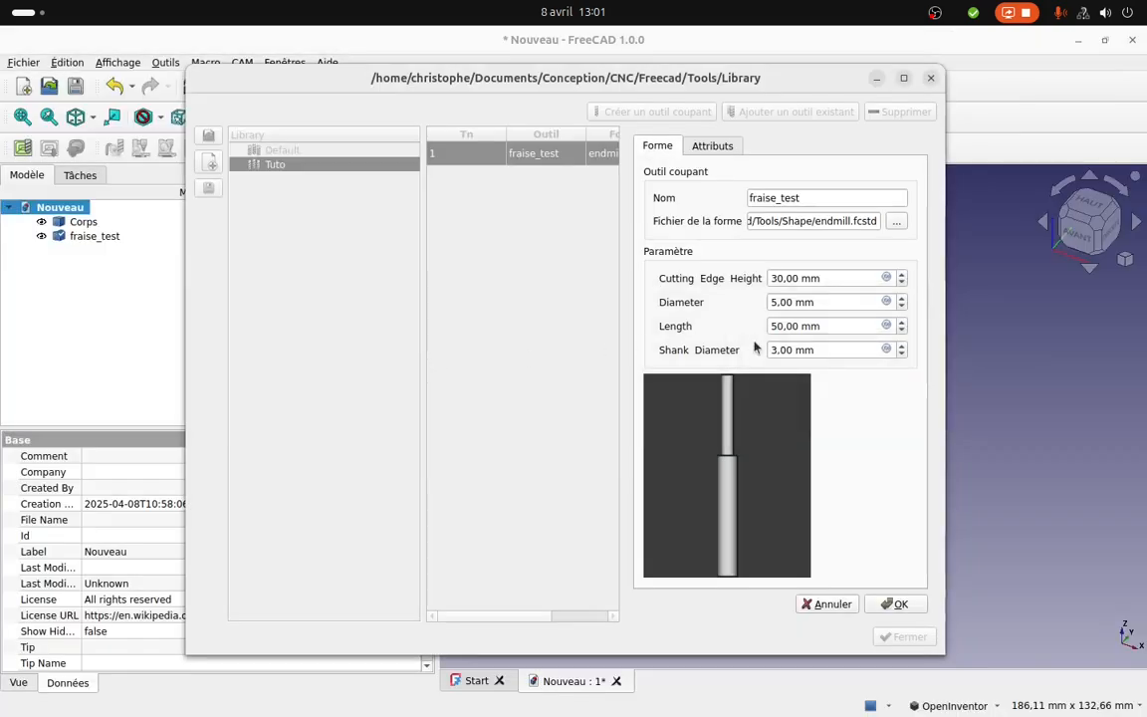
left_click(773, 302)
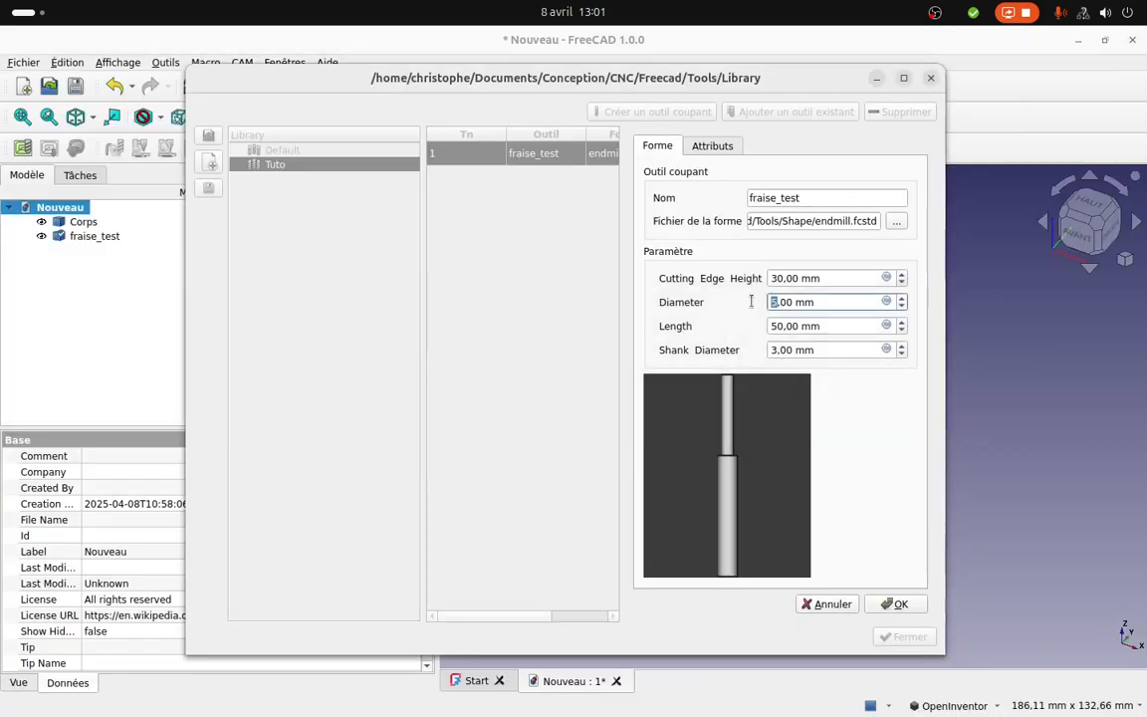
type("4")
Check the shank dimension in the Fraise 4mm.png reference image and set the shank diameter of fraise_test to 4 mm.
left_click(818, 350)
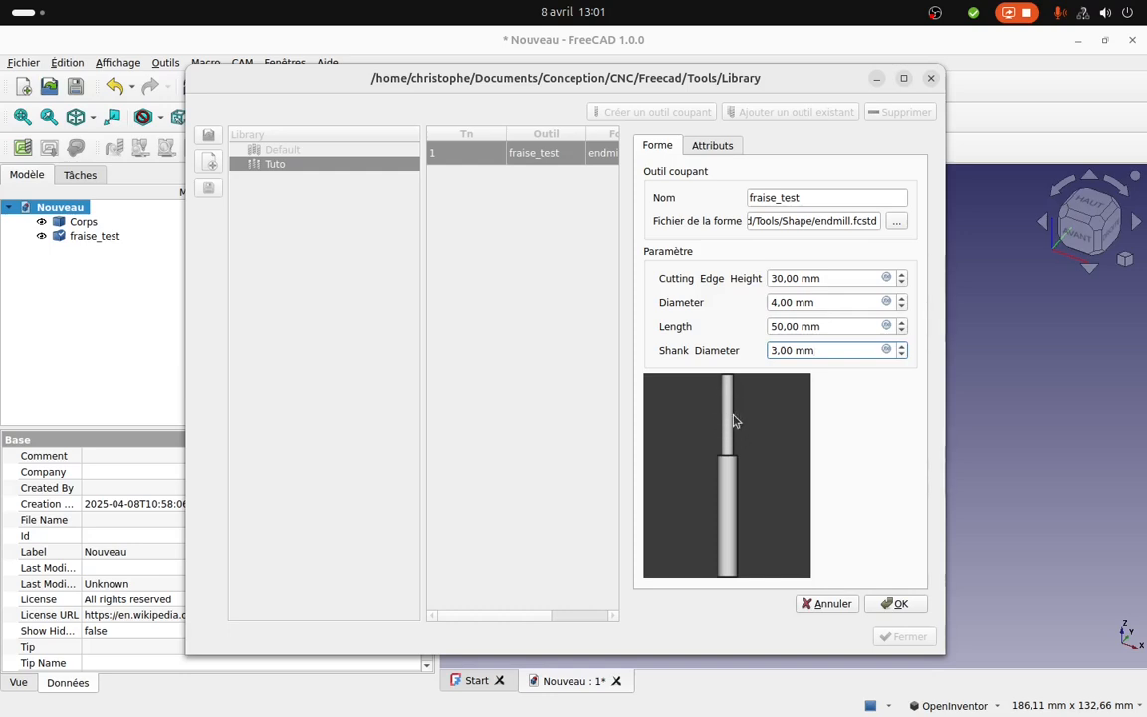
key("alt+Tab")
key("alt+Tab")
key("alt+Tab")
key("alt+Tab")
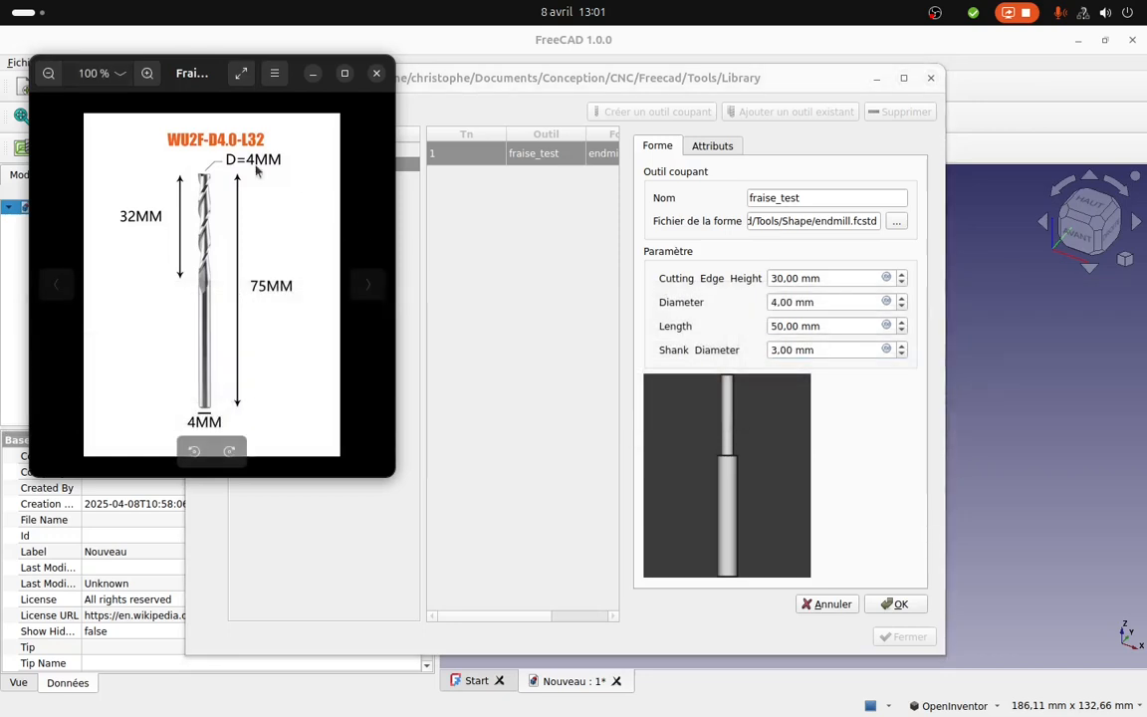
left_click(703, 313)
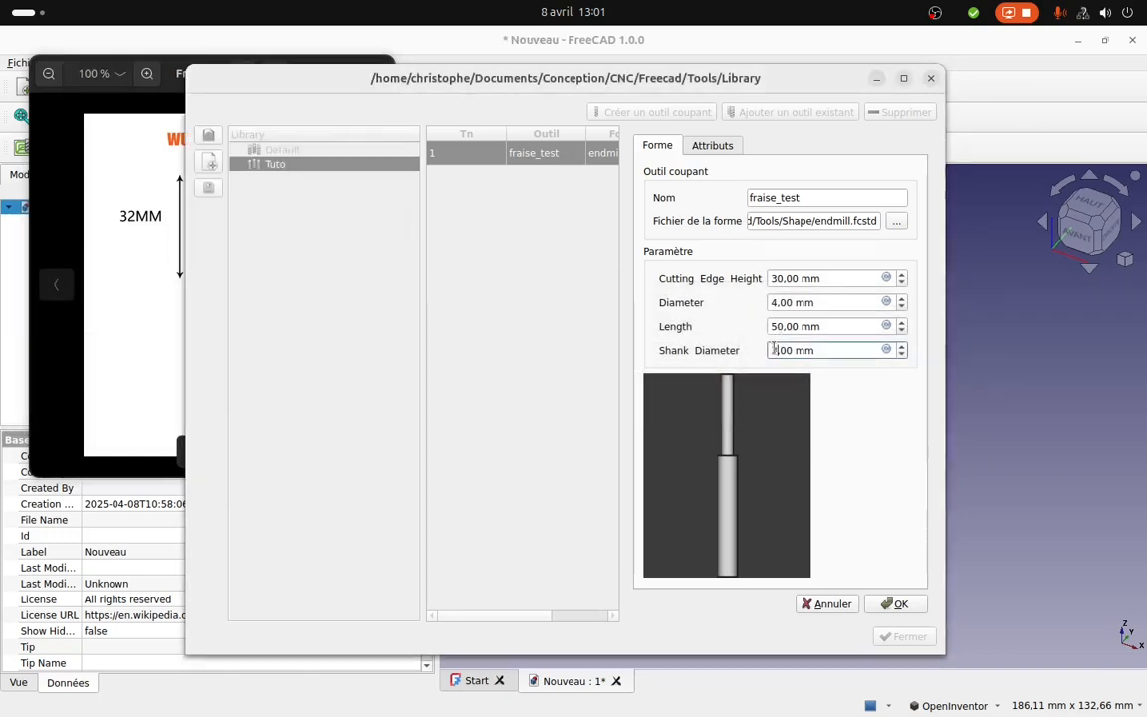
type("4")
Consult the reference image for the cutting length and set the cutting edge height of fraise_test to 32 mm.
left_click(821, 326)
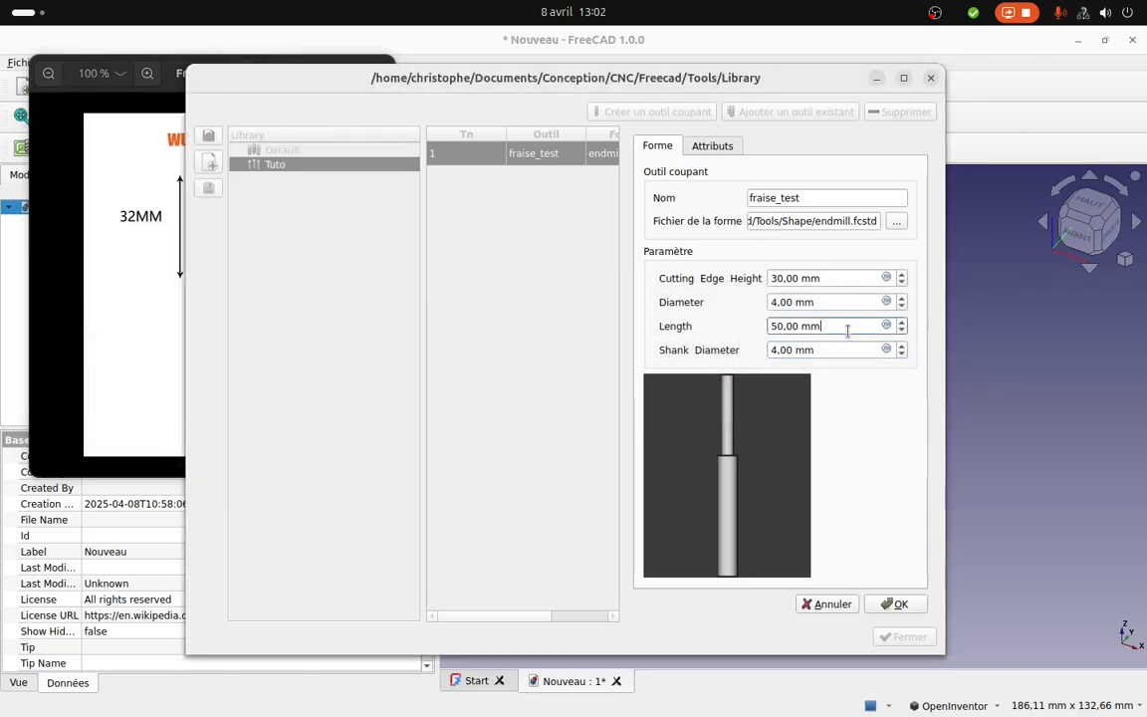
left_click(784, 280)
key("alt+Tab")
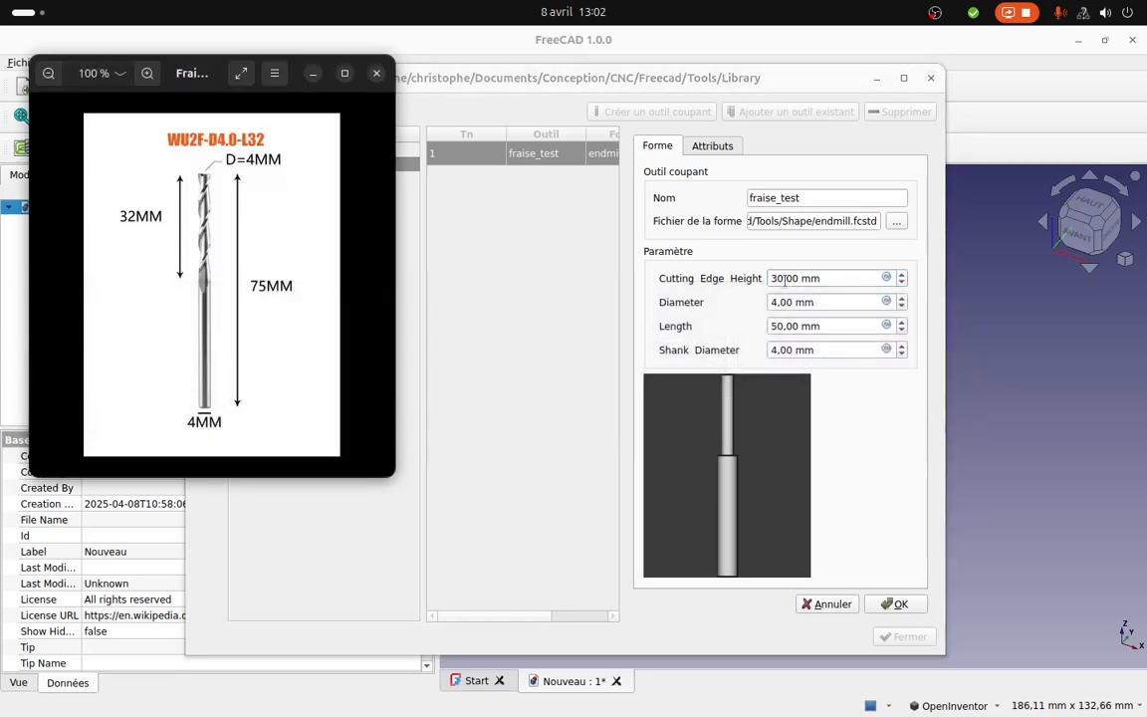
key("alt+Tab")
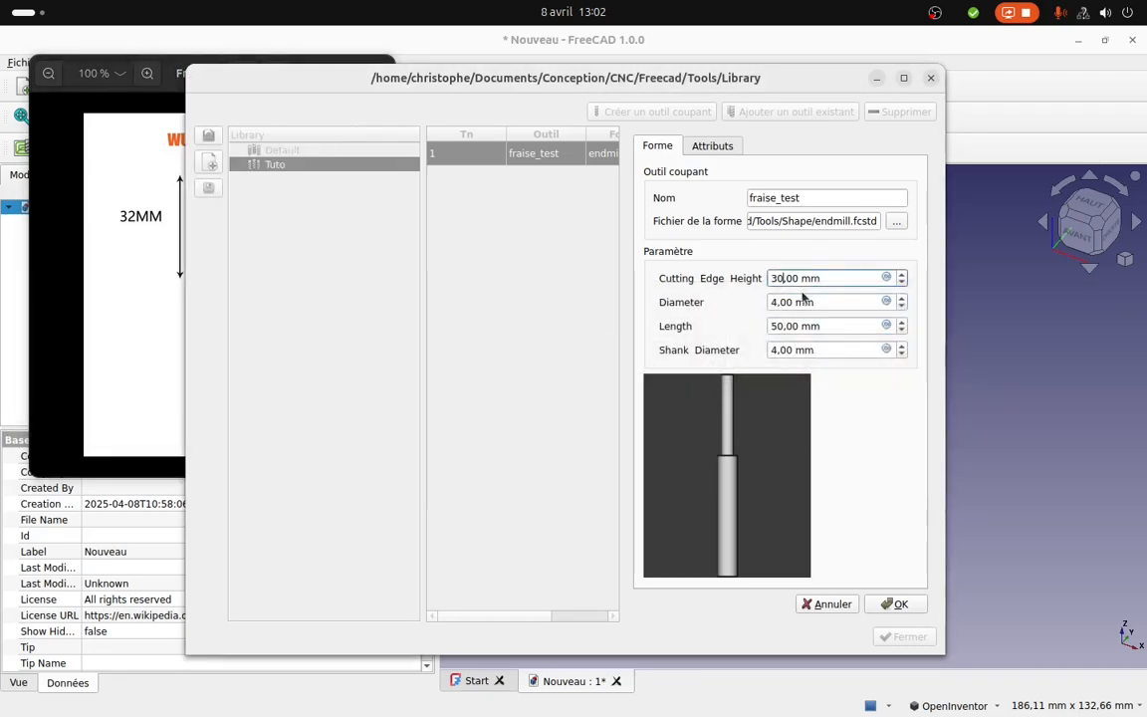
key("BackSpace")
type("2")
key("Tab")
Set the length of fraise_test to 75 mm, confirm the tool, and reopen it briefly to check its parameters.
key("Tab")
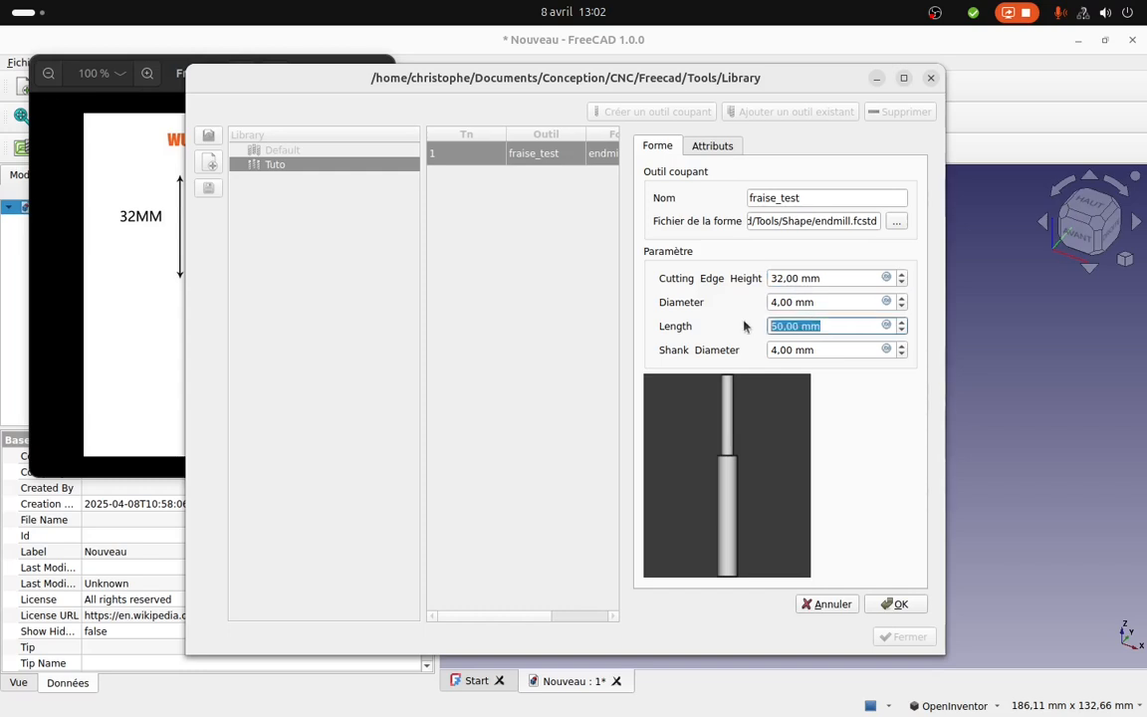
type("75")
left_click(839, 302)
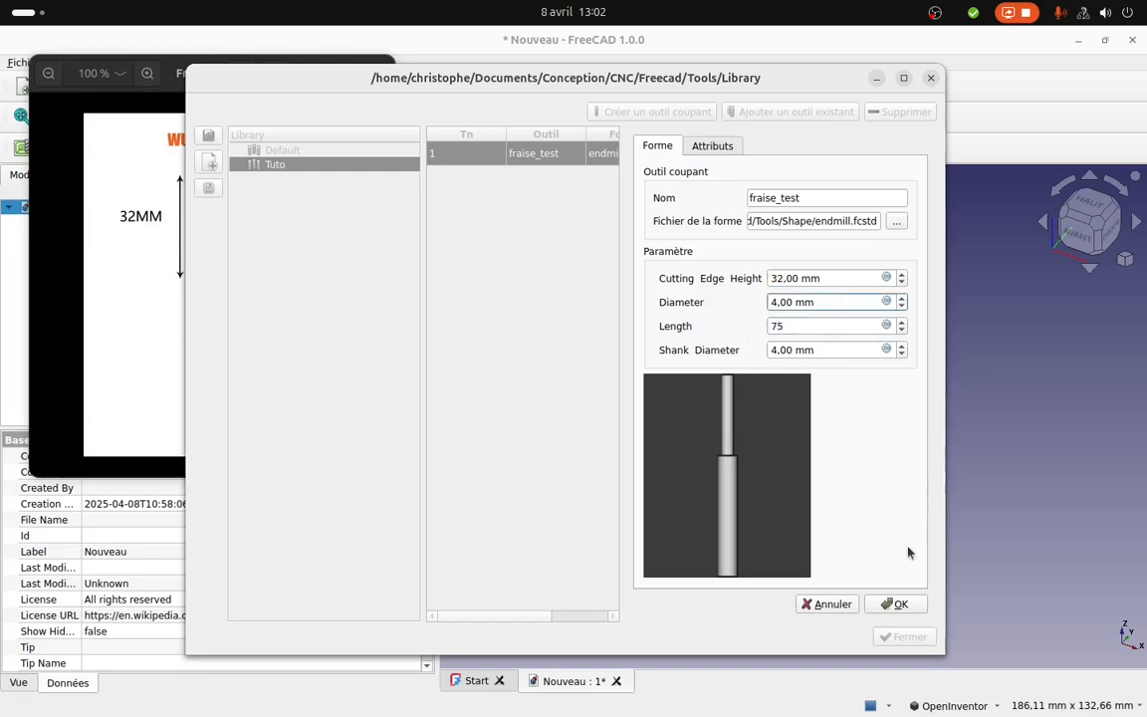
left_click(897, 611)
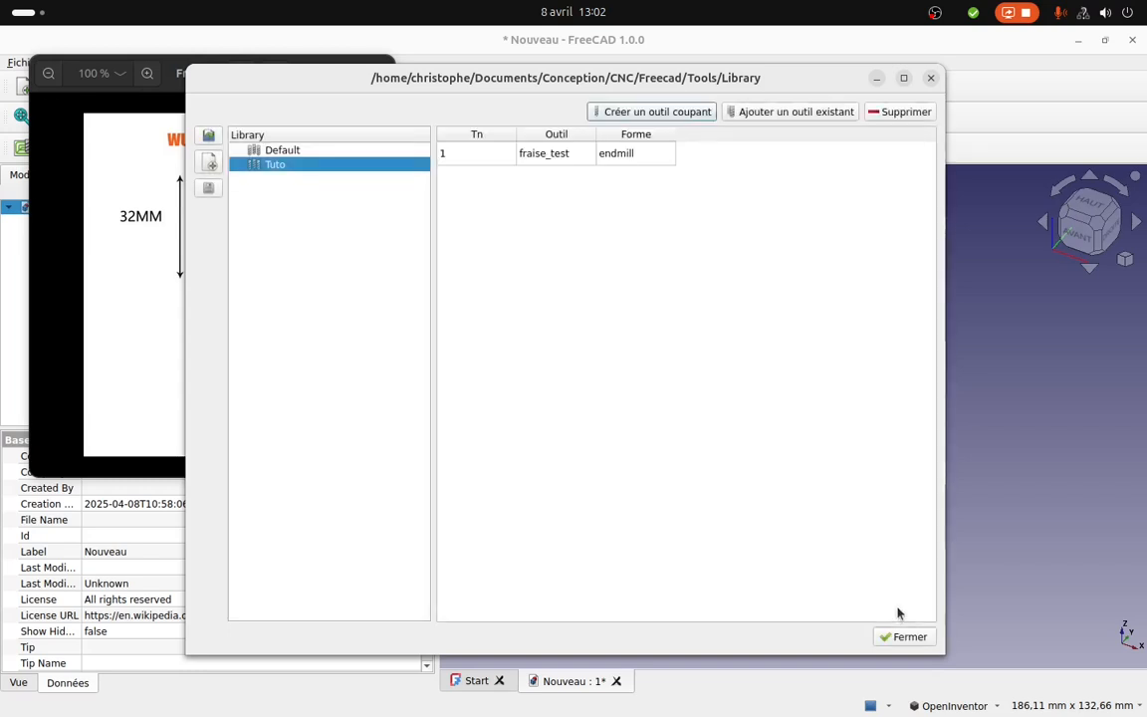
double_click(645, 157)
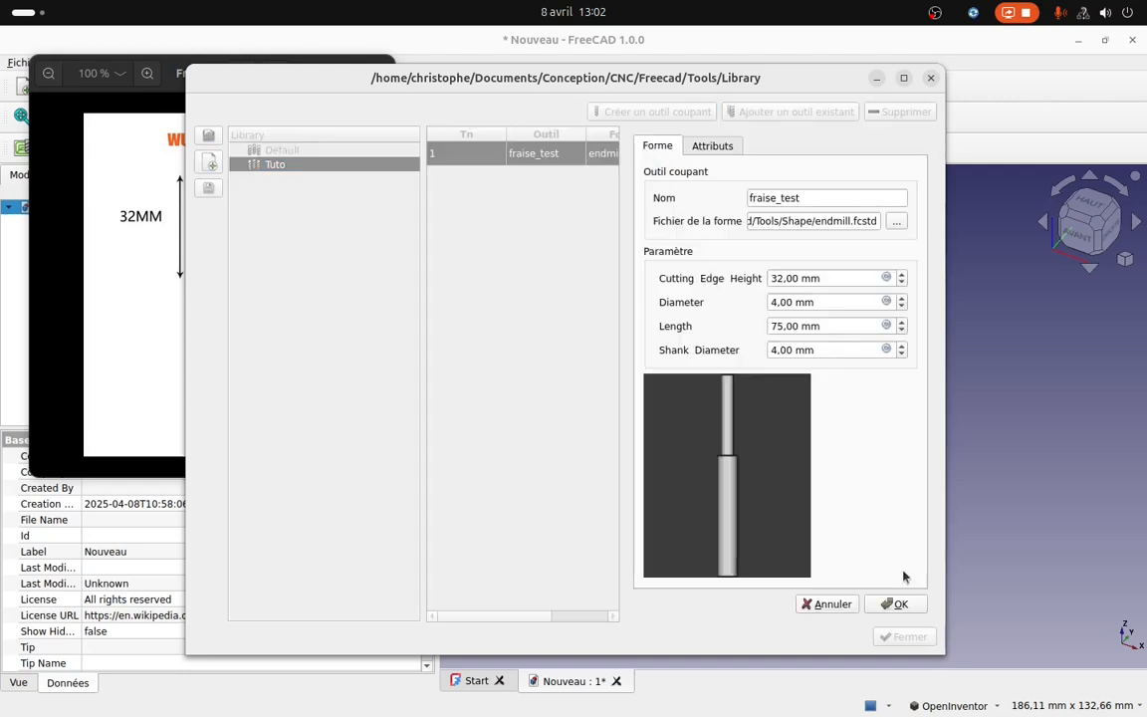
left_click(895, 606)
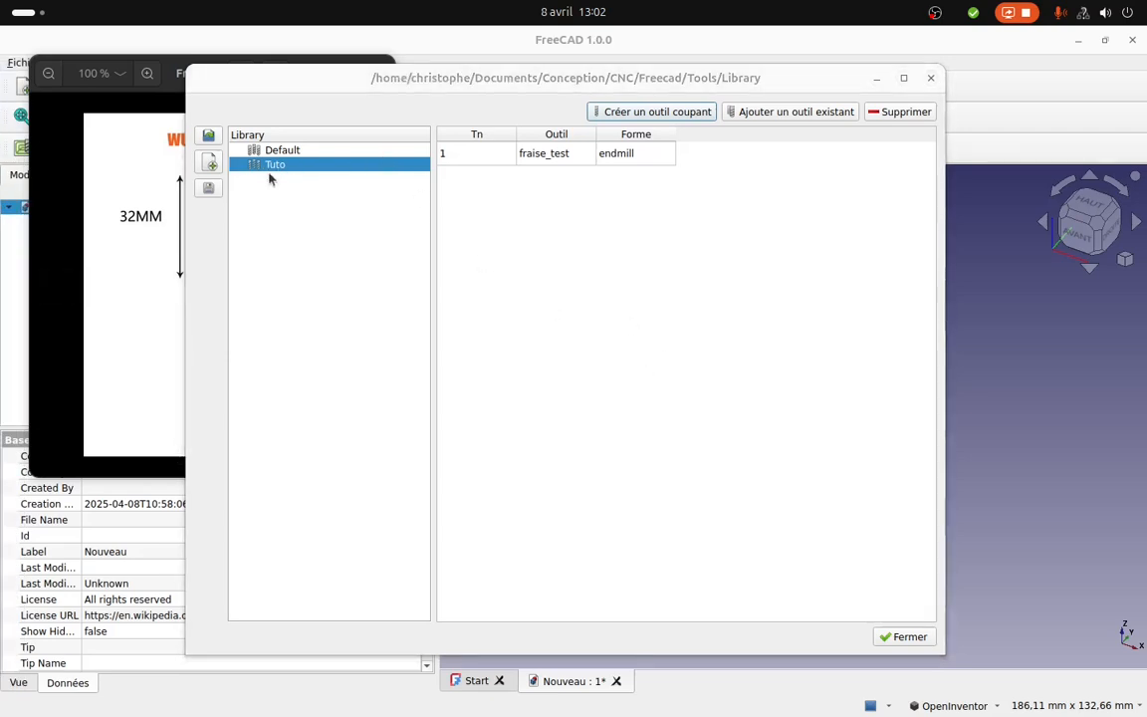
Create a cutting tool in the Tuto library from drill.fcstd in the Tools/Shape folder and save it as foret_test.fctb.
left_click(652, 112)
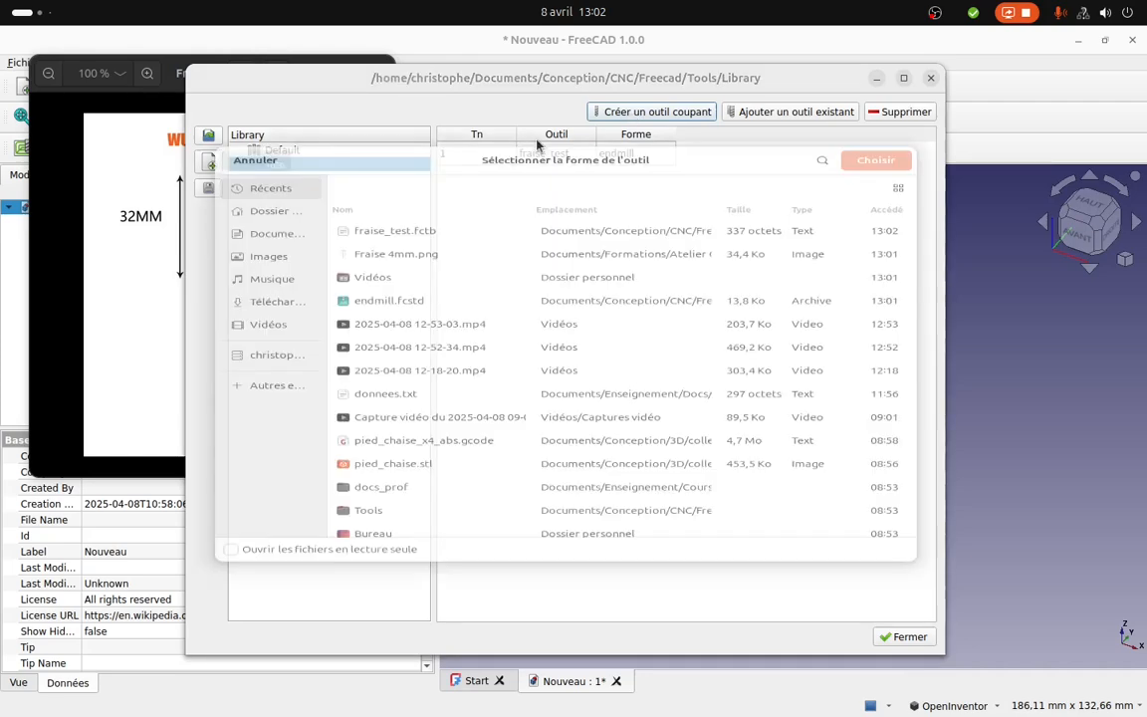
left_click(274, 192)
double_click(384, 213)
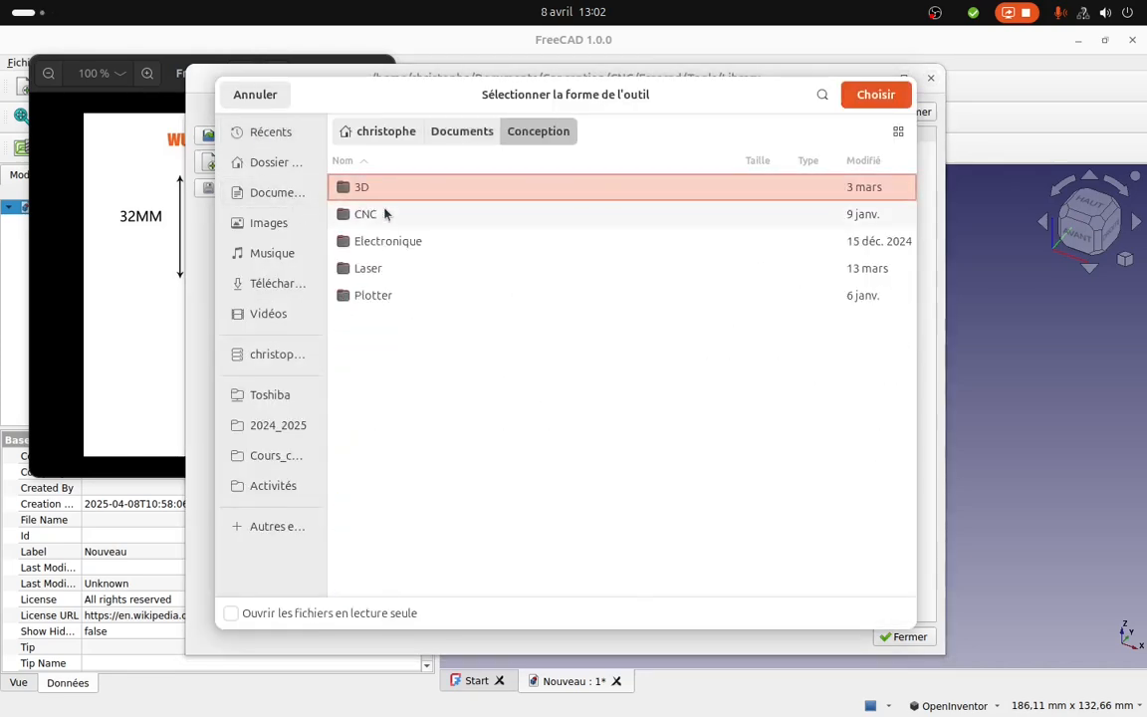
double_click(373, 214)
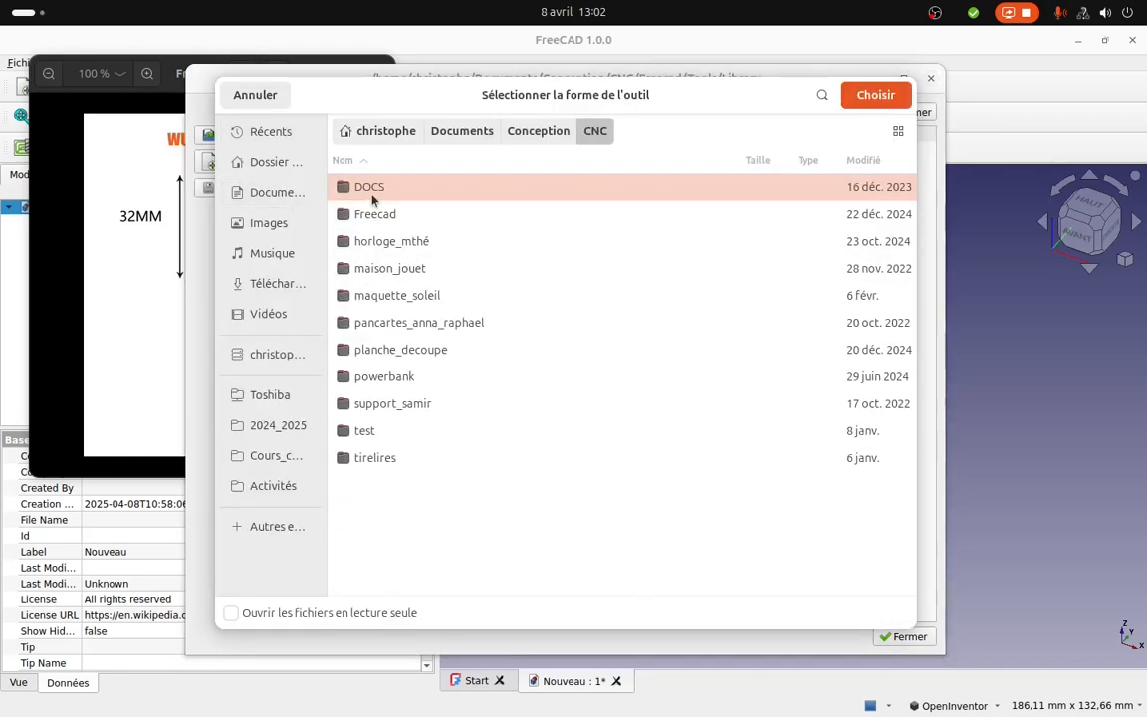
double_click(370, 213)
double_click(371, 189)
double_click(372, 242)
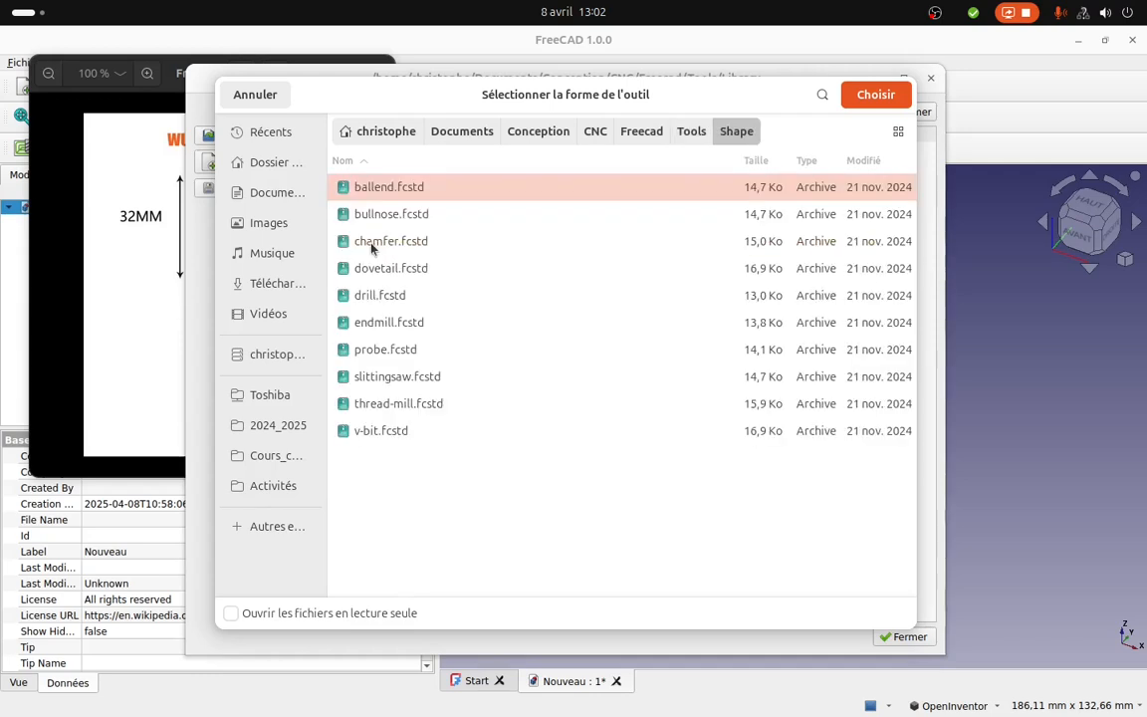
double_click(370, 296)
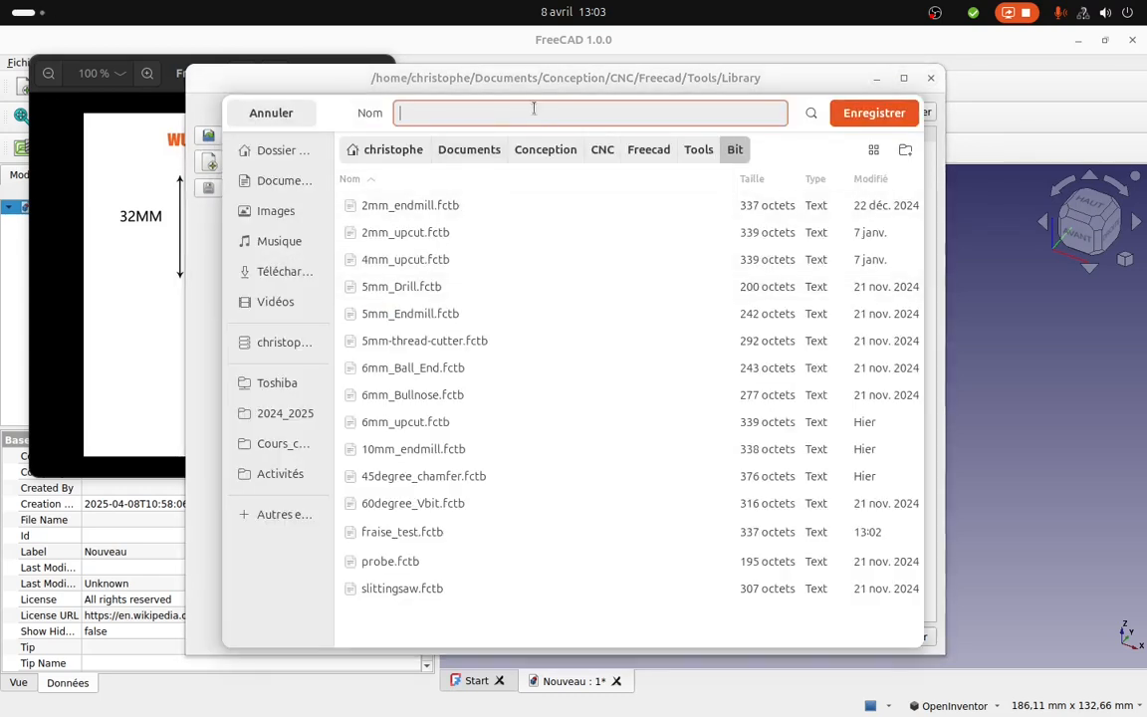
type("foret_test.fctb")
left_click(885, 117)
Set the foret_test drill's diameter to 4 mm and its length to 60 mm, and confirm the tool.
left_click(571, 184)
double_click(571, 184)
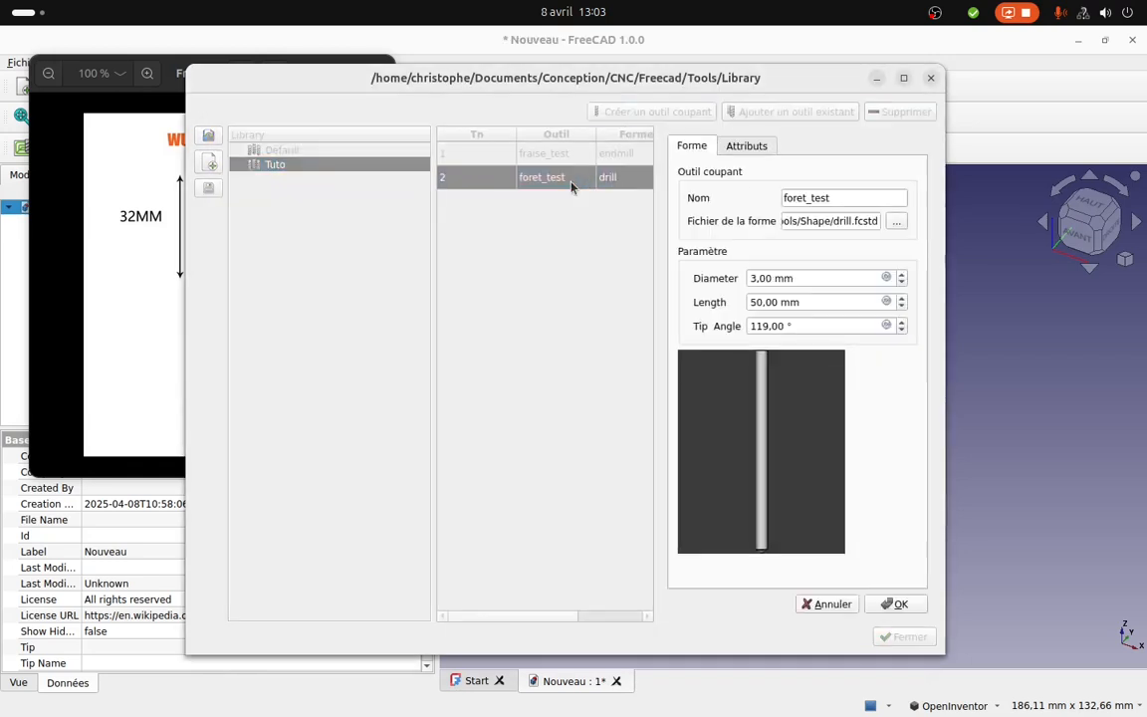
left_click_drag(753, 278, 734, 275)
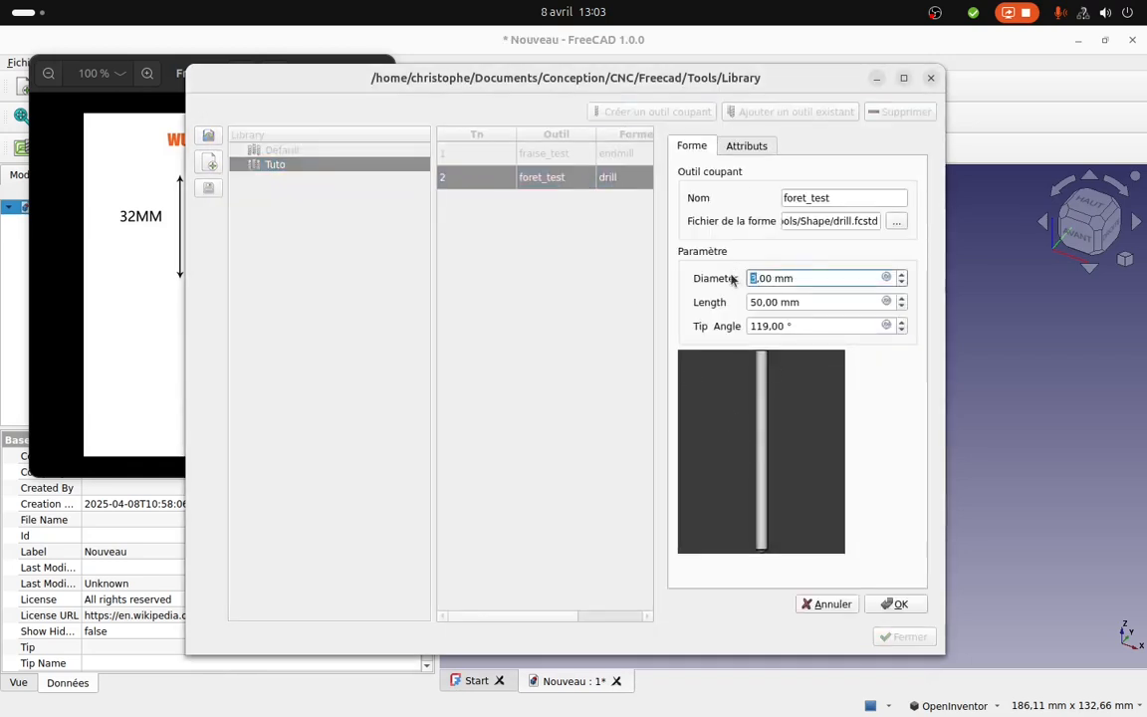
type("4")
key("Tab")
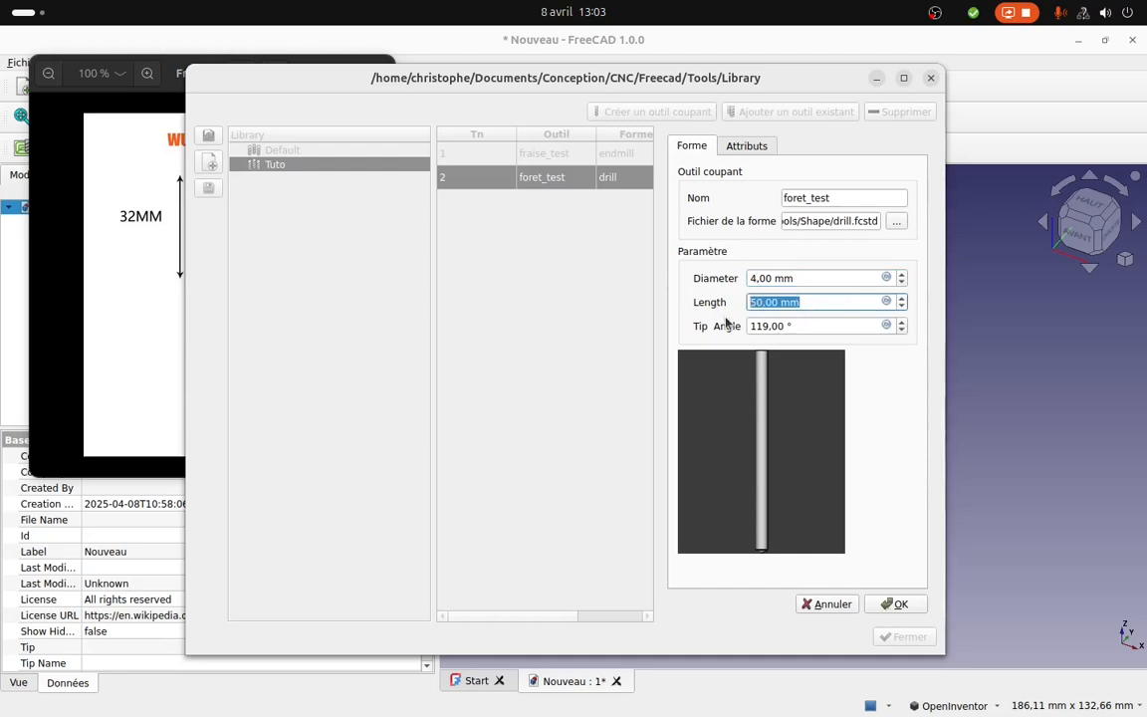
type("60")
left_click(816, 278)
left_click(804, 325)
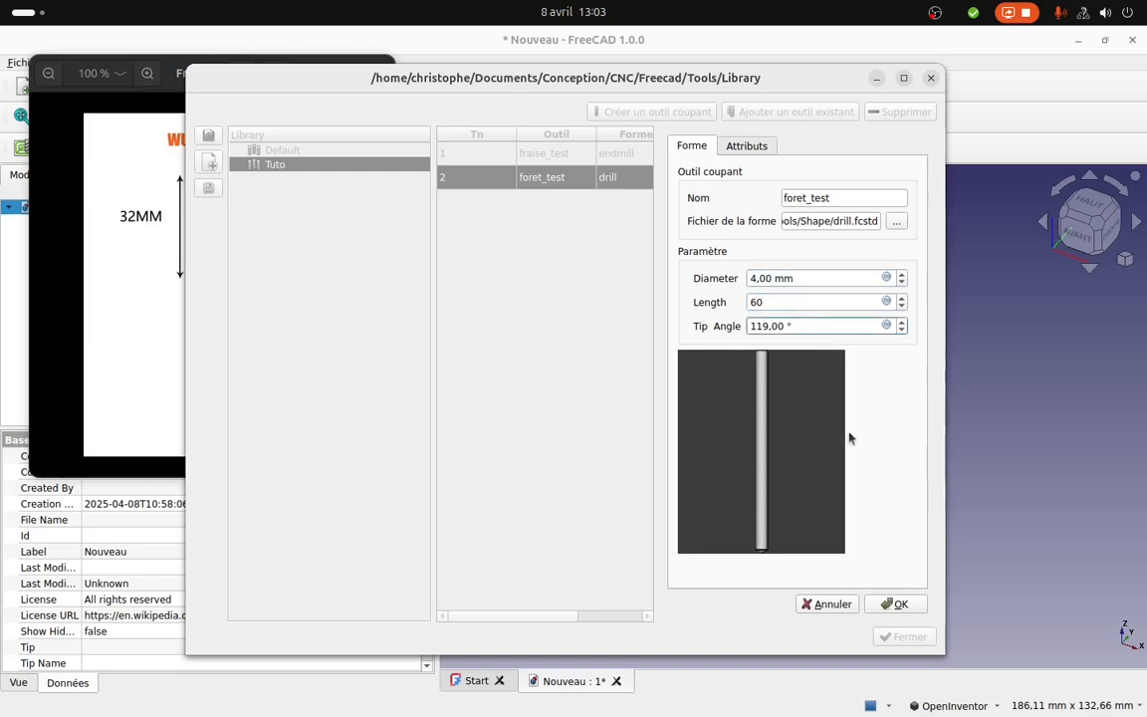
left_click(896, 604)
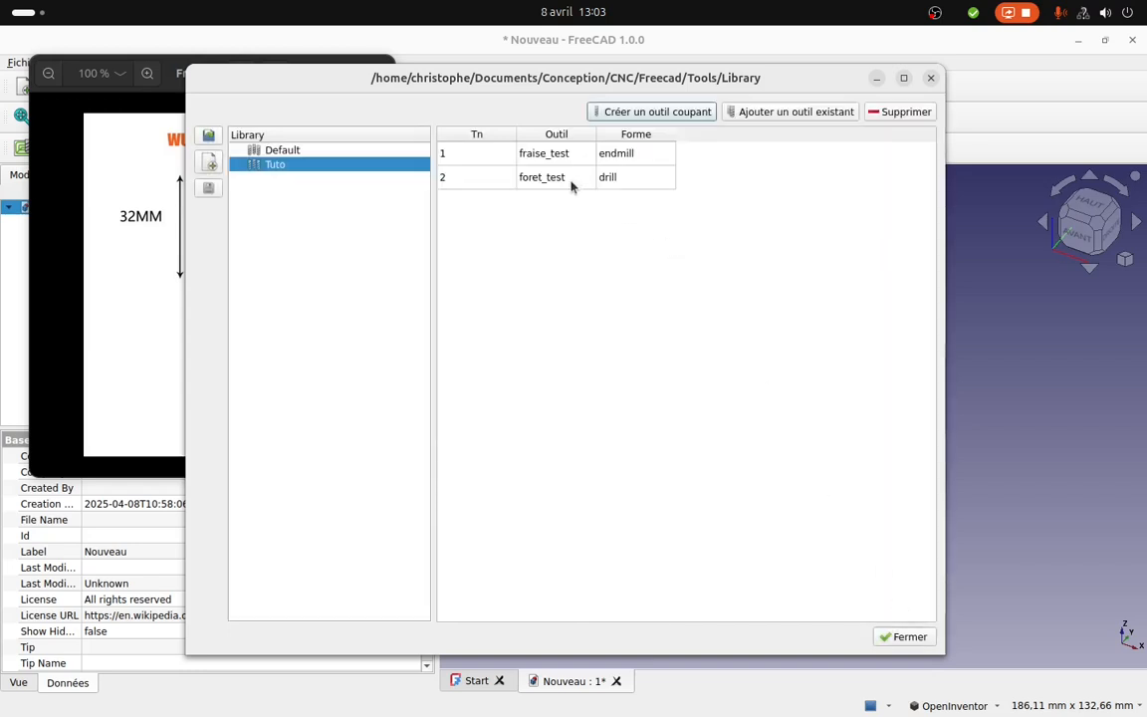
Close the image viewer showing the end mill reference picture.
mouse_move(570, 185)
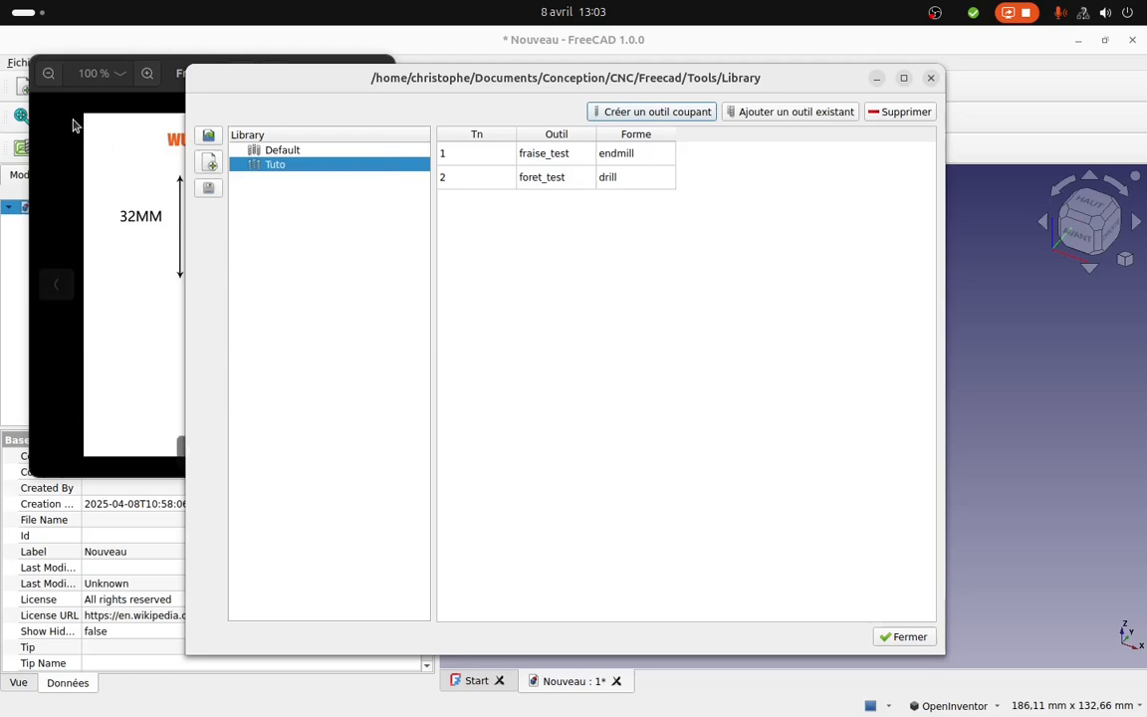
left_click(162, 401)
left_click(376, 74)
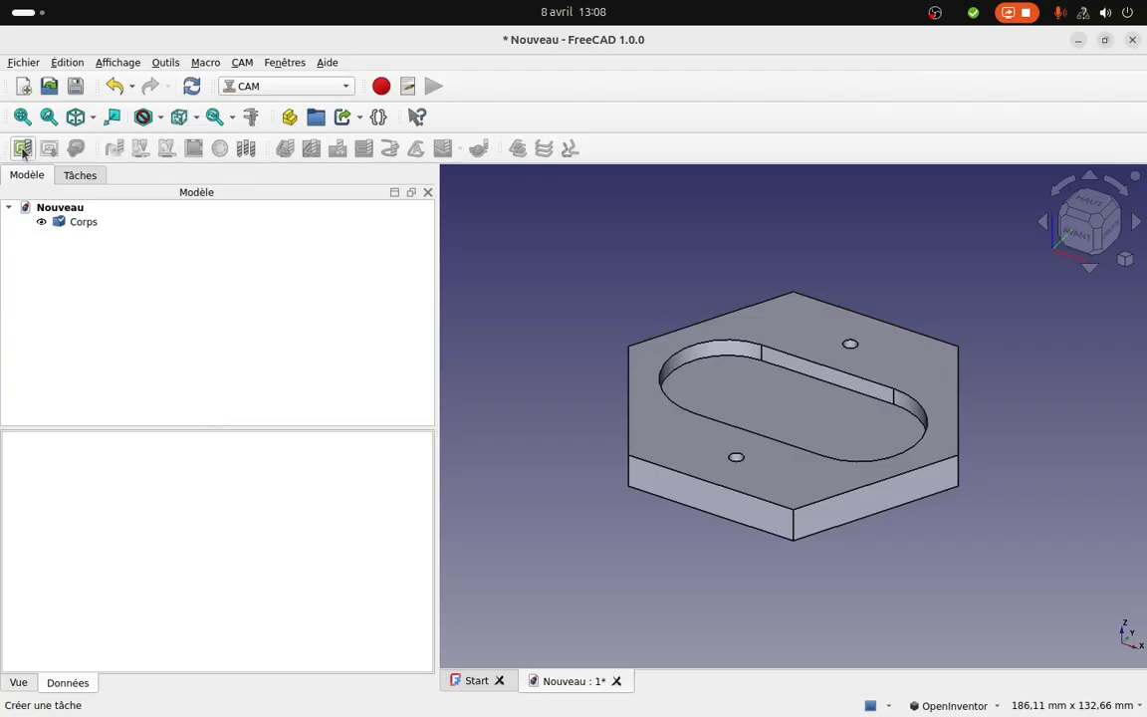
Create a CAM job with the Corps solid as its base model.
left_click(23, 149)
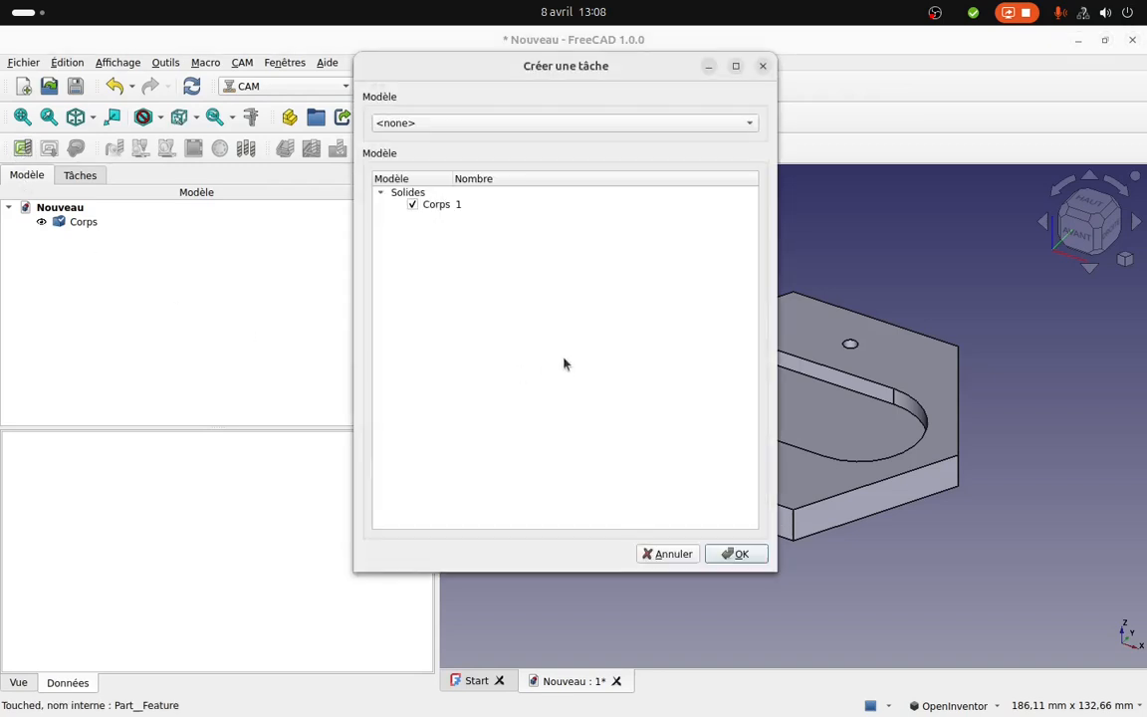
left_click(412, 204)
left_click(737, 553)
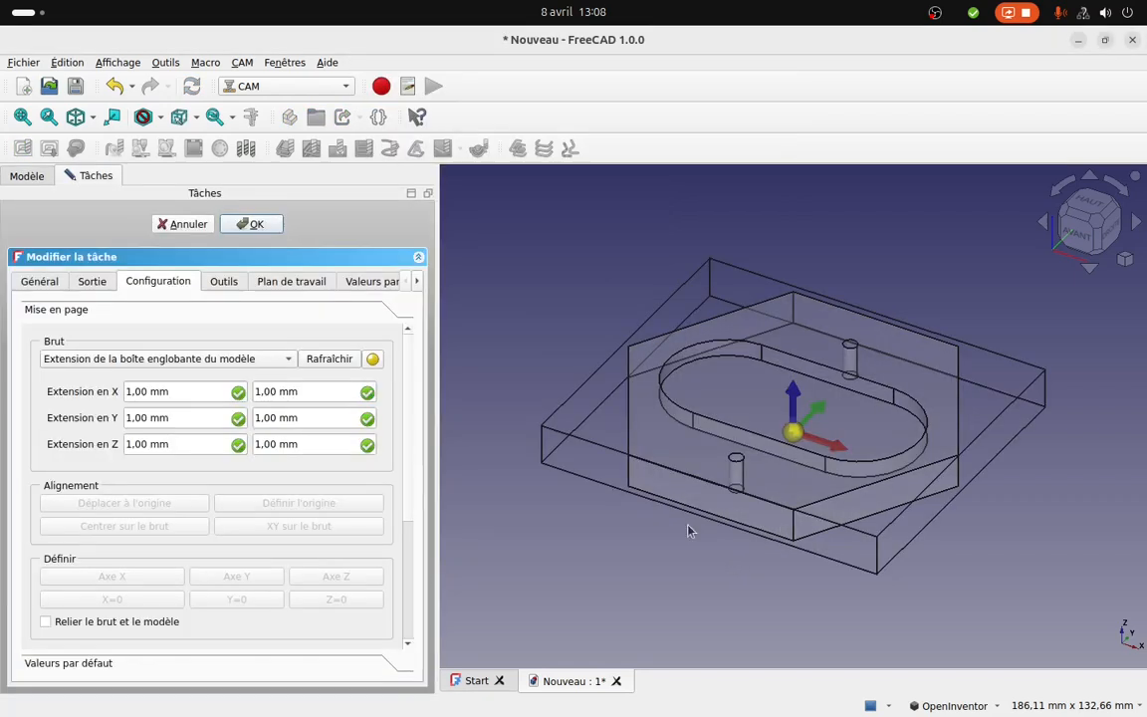
Extend the stock beyond the model's bounding box by 10 mm on both sides in X.
middle_click_drag(669, 497, 691, 491)
right_click(860, 541)
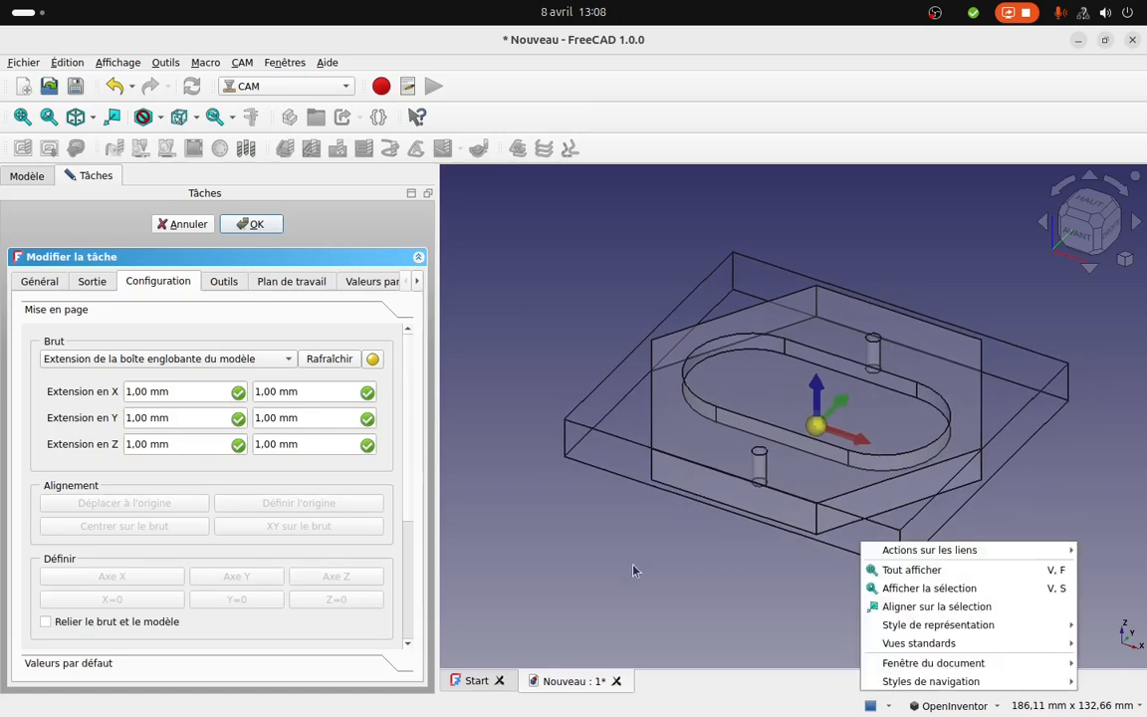
left_click_drag(712, 565, 773, 566)
left_click_drag(838, 284, 910, 317)
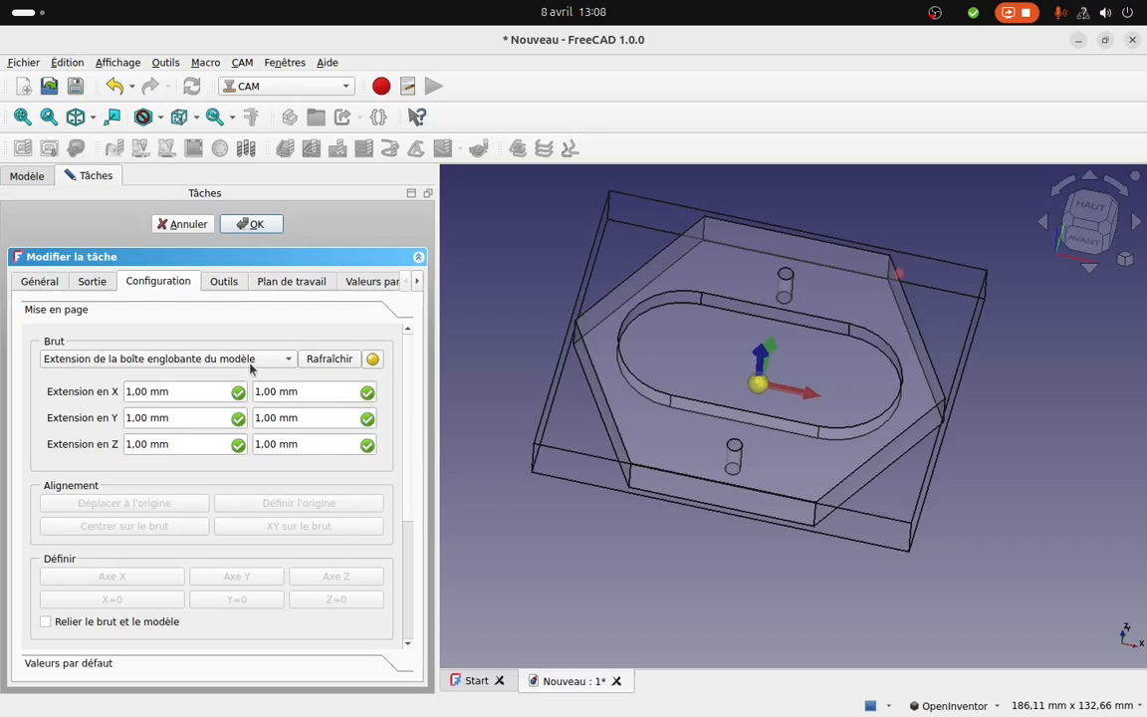
left_click(187, 395)
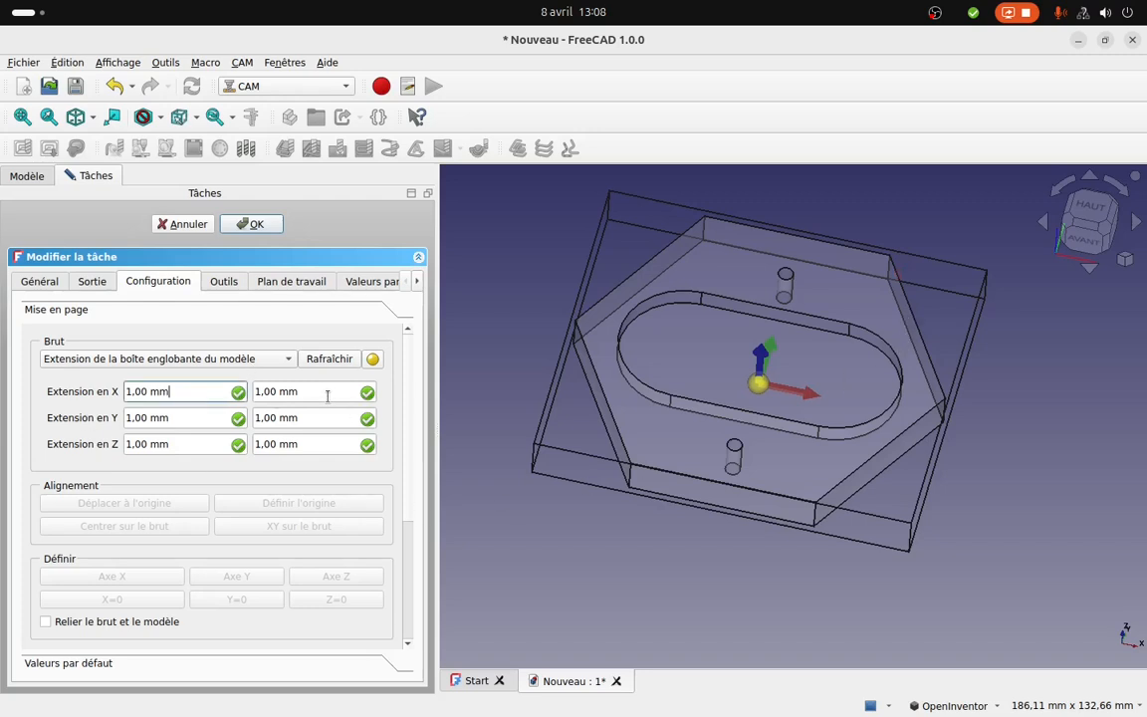
left_click_drag(831, 303, 846, 329)
left_click(1087, 217)
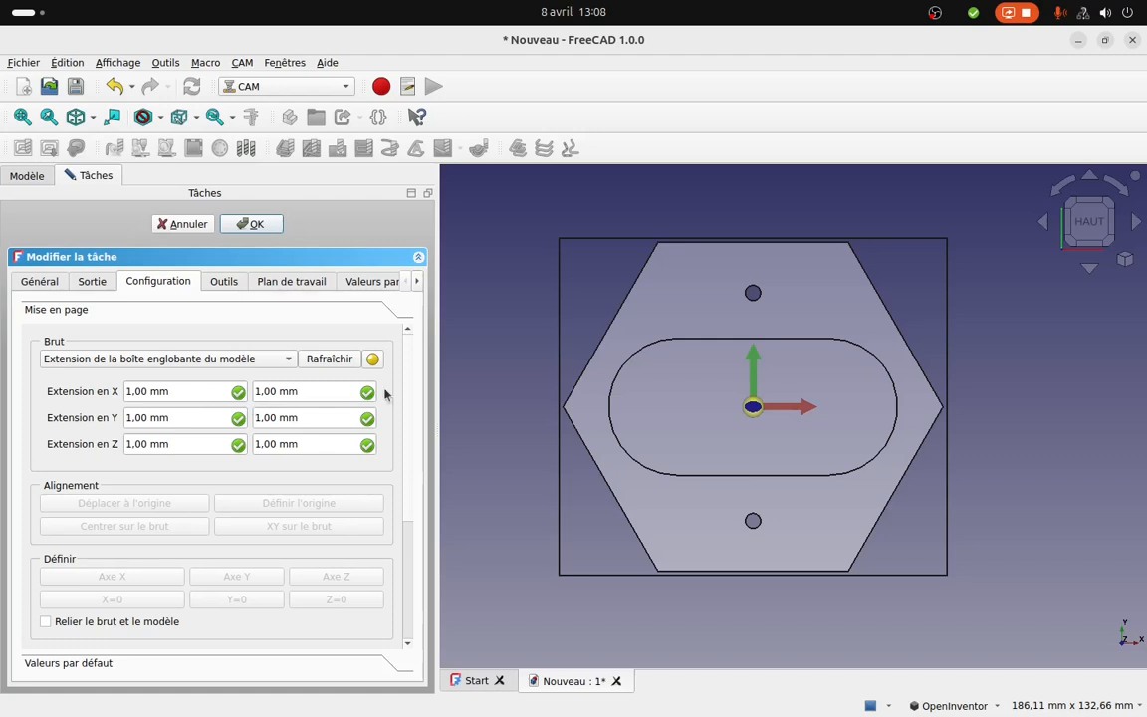
left_click(182, 392)
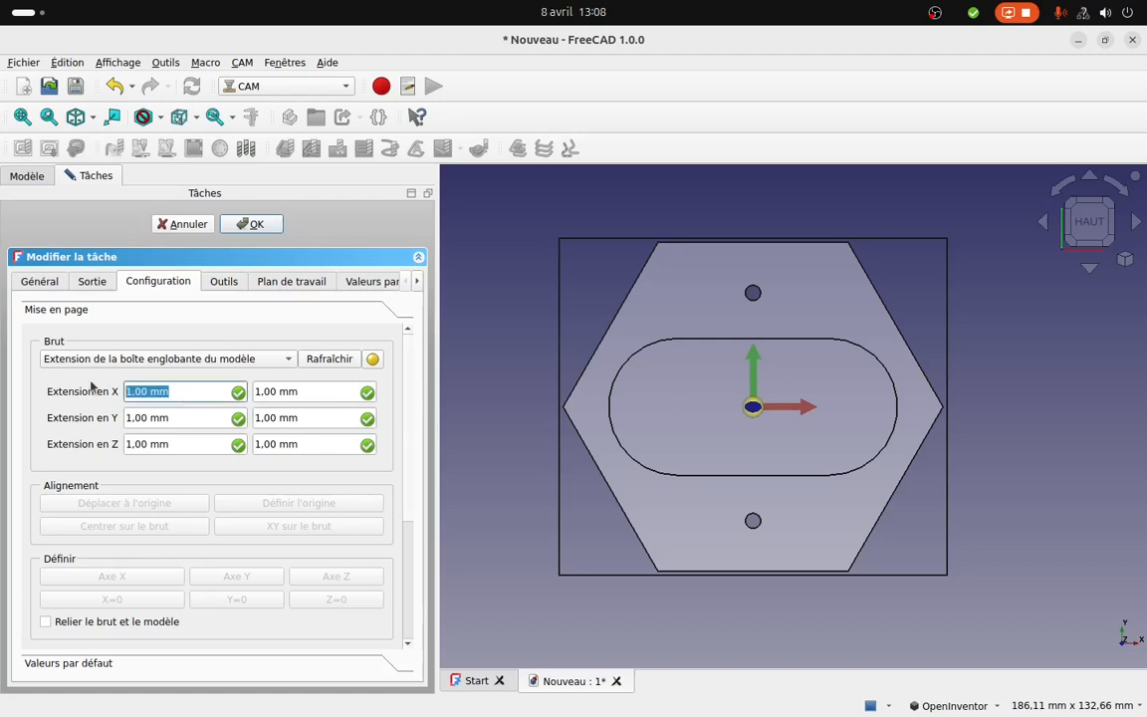
type("1")
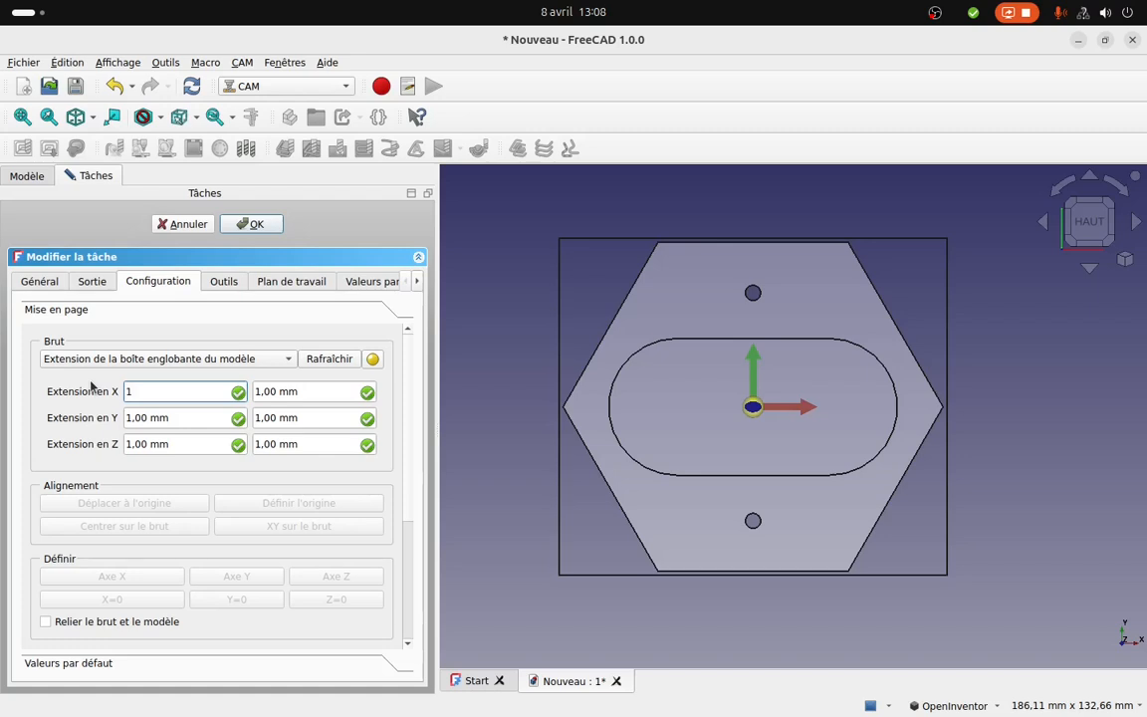
type("0")
key("Tab")
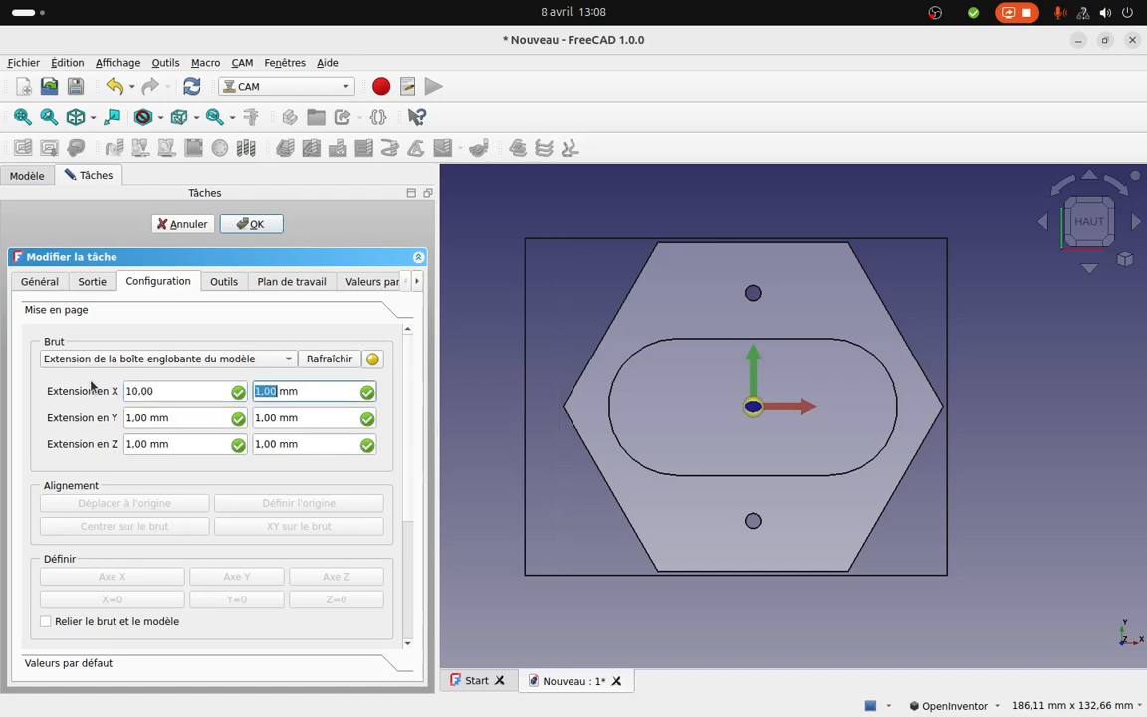
type("10")
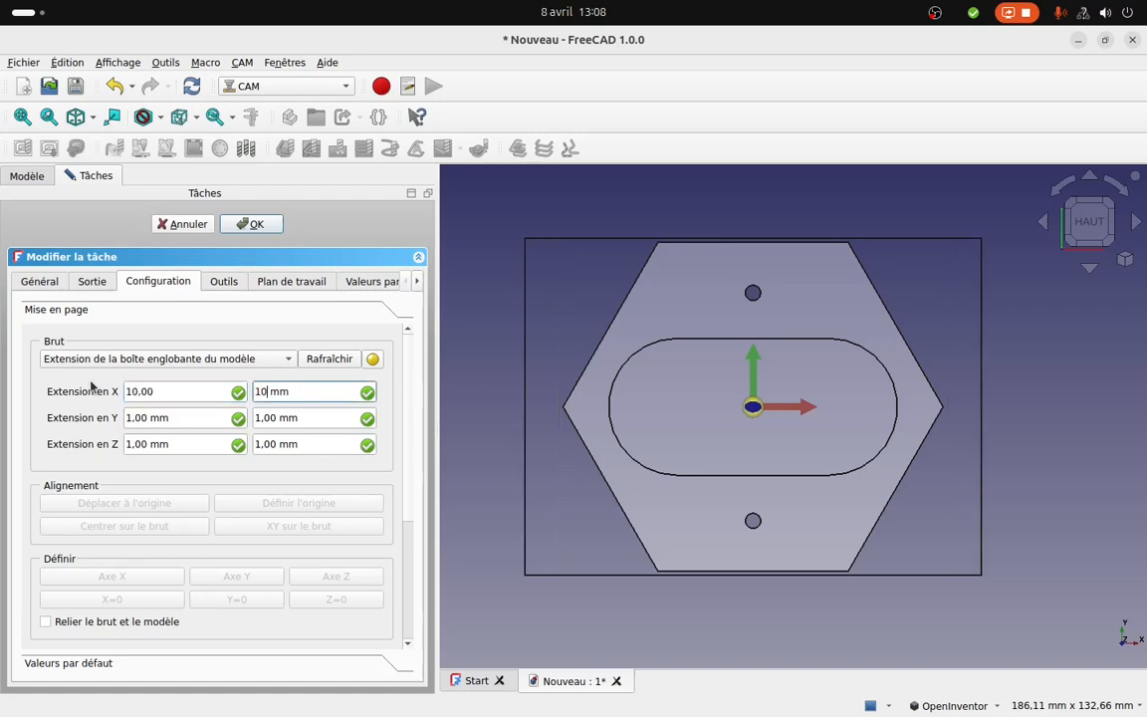
Extend the stock by 5 mm on both sides in Y.
key("Tab")
type("5")
key("Tab")
type("5")
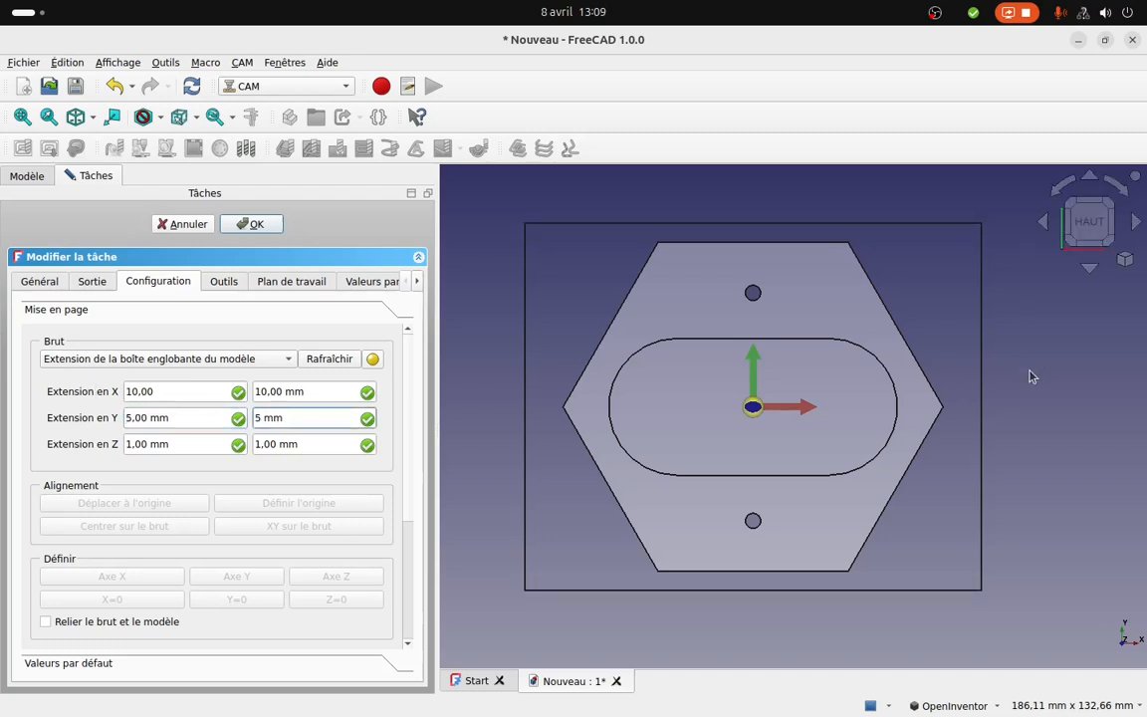
Examine the enlarged stock in 3D and from the front, comparing the origin's height with the stock's upper and lower faces.
scroll(991, 366, "down", 2)
left_click_drag(991, 366, 819, 461)
scroll(820, 461, "up", 4)
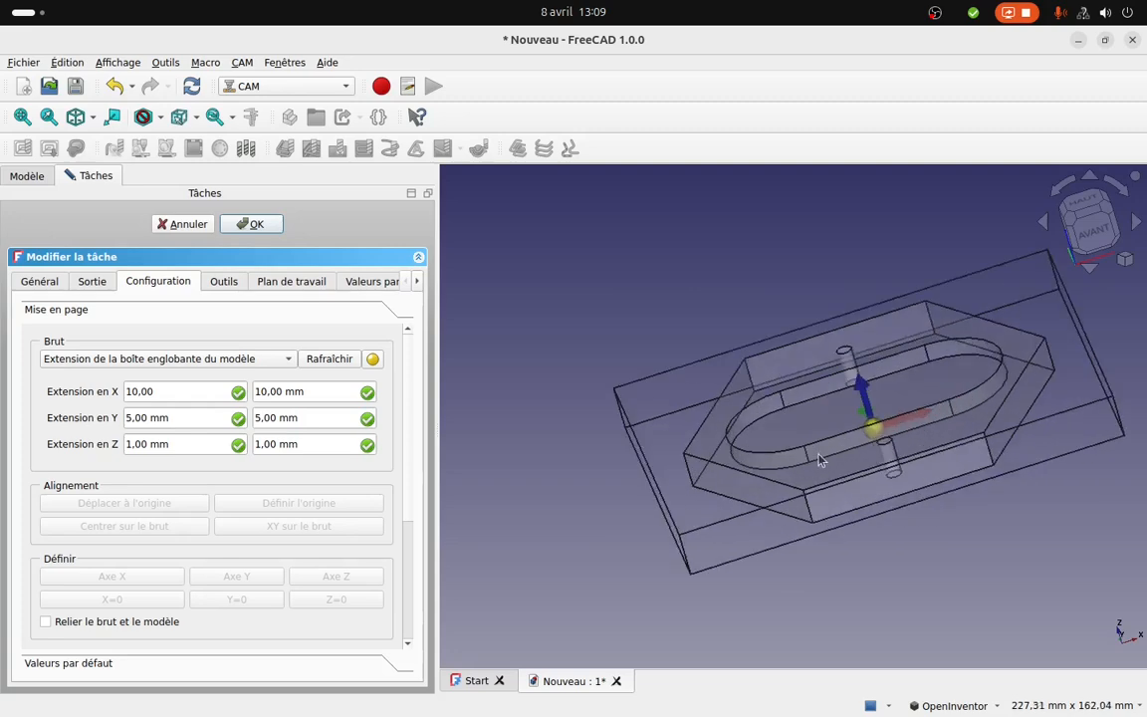
middle_click_drag(819, 461, 762, 408)
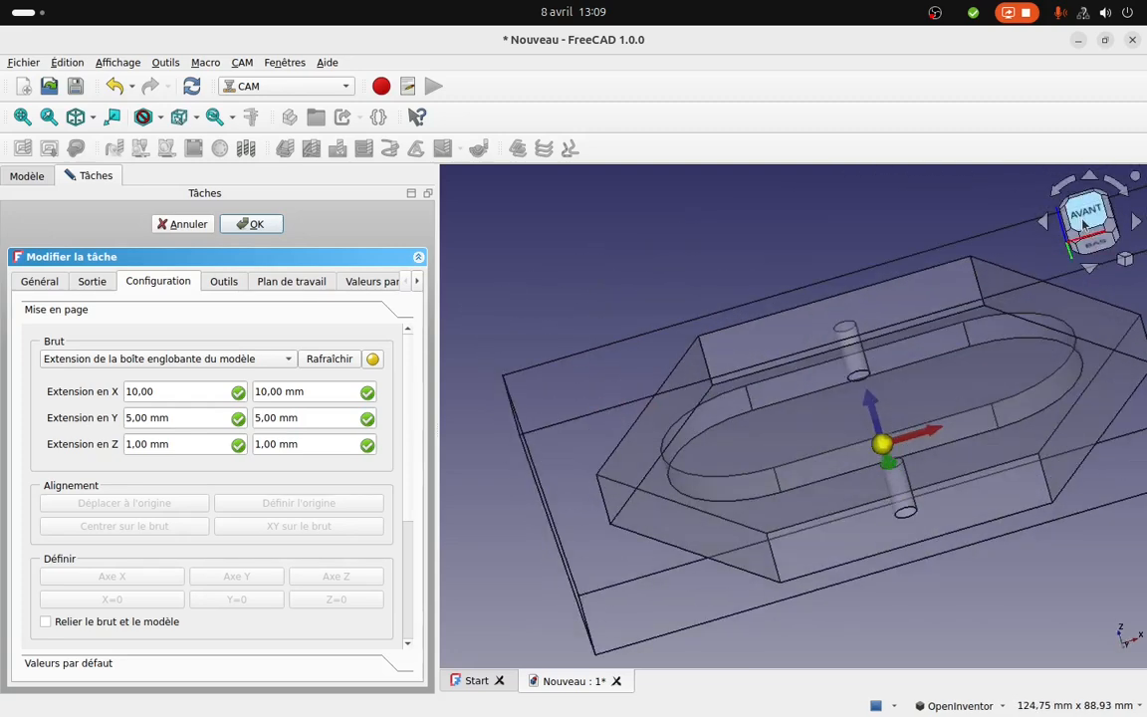
left_click(1088, 229)
scroll(862, 341, "up", 5)
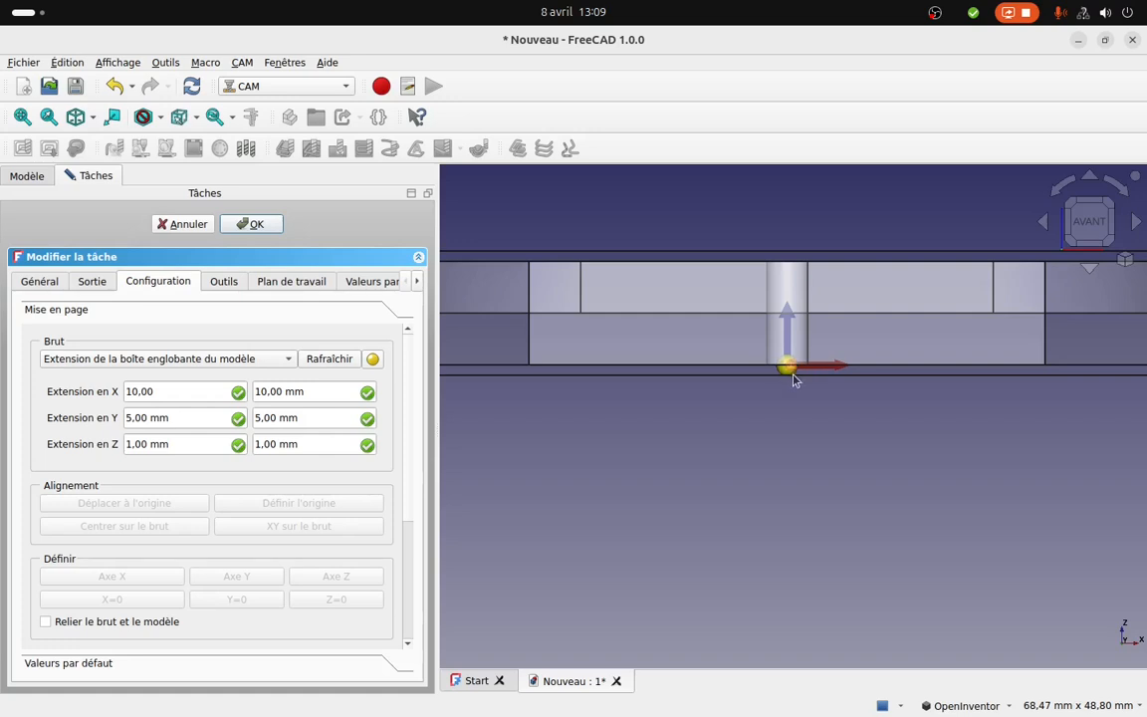
middle_click_drag(791, 370, 890, 447)
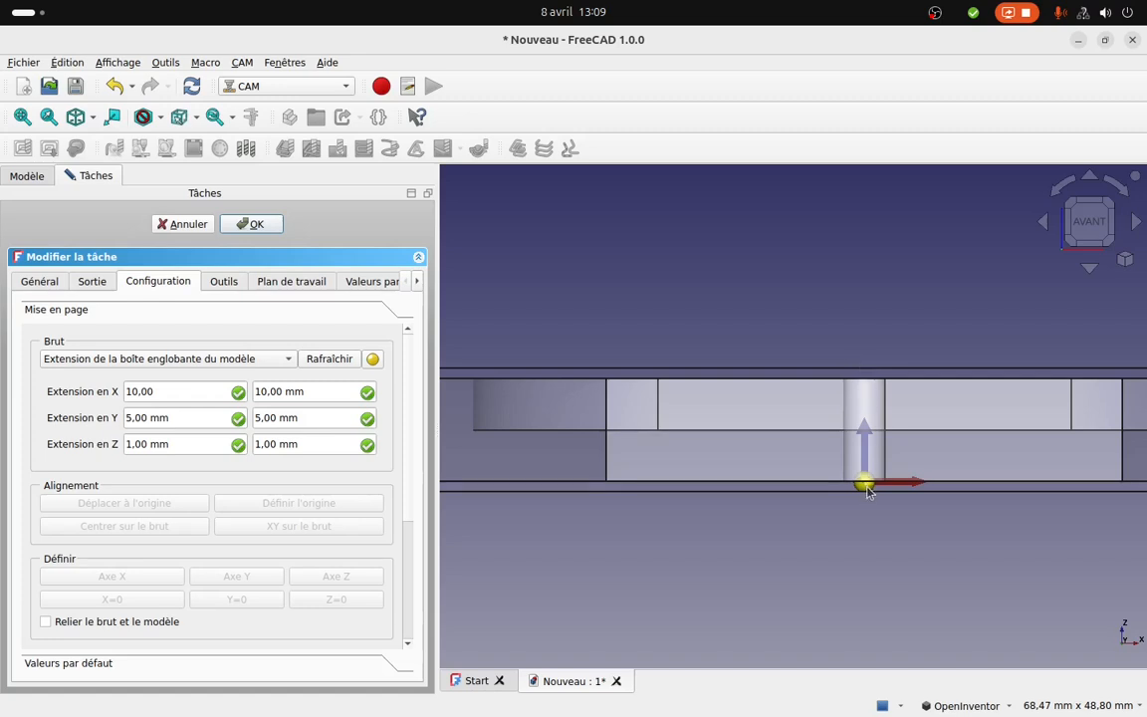
left_click(863, 374)
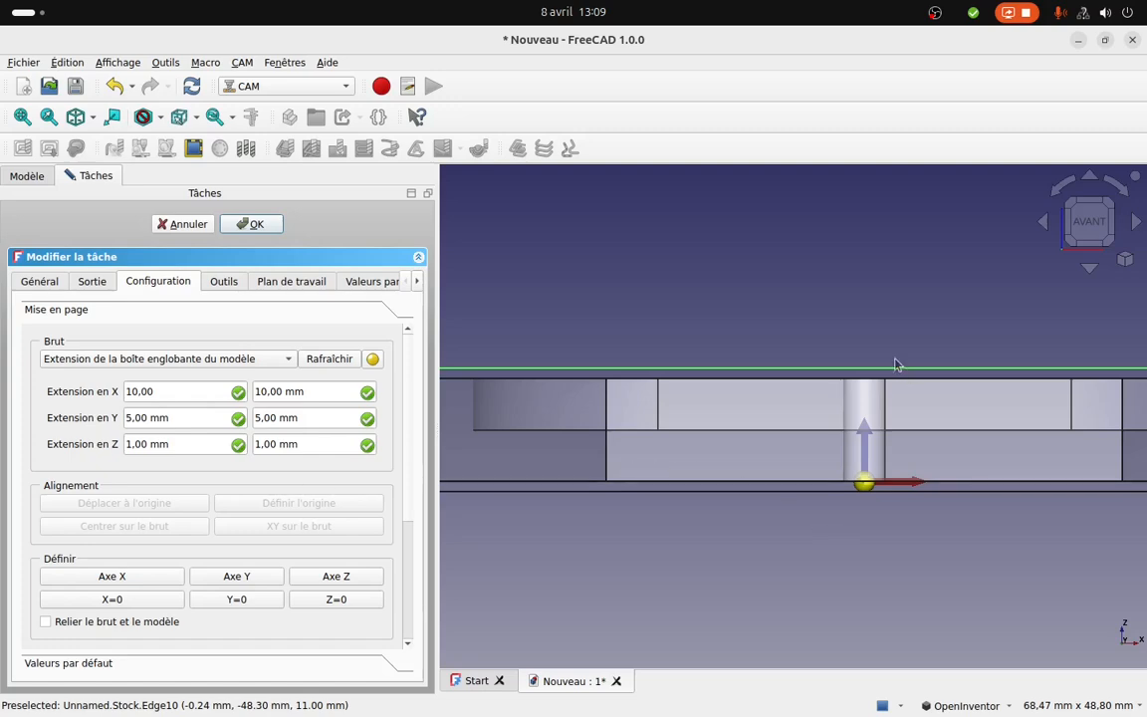
mouse_move(855, 338)
left_mouse_down()
mouse_move(856, 366)
mouse_move(873, 331)
mouse_move(864, 326)
left_mouse_up()
left_click(1102, 229)
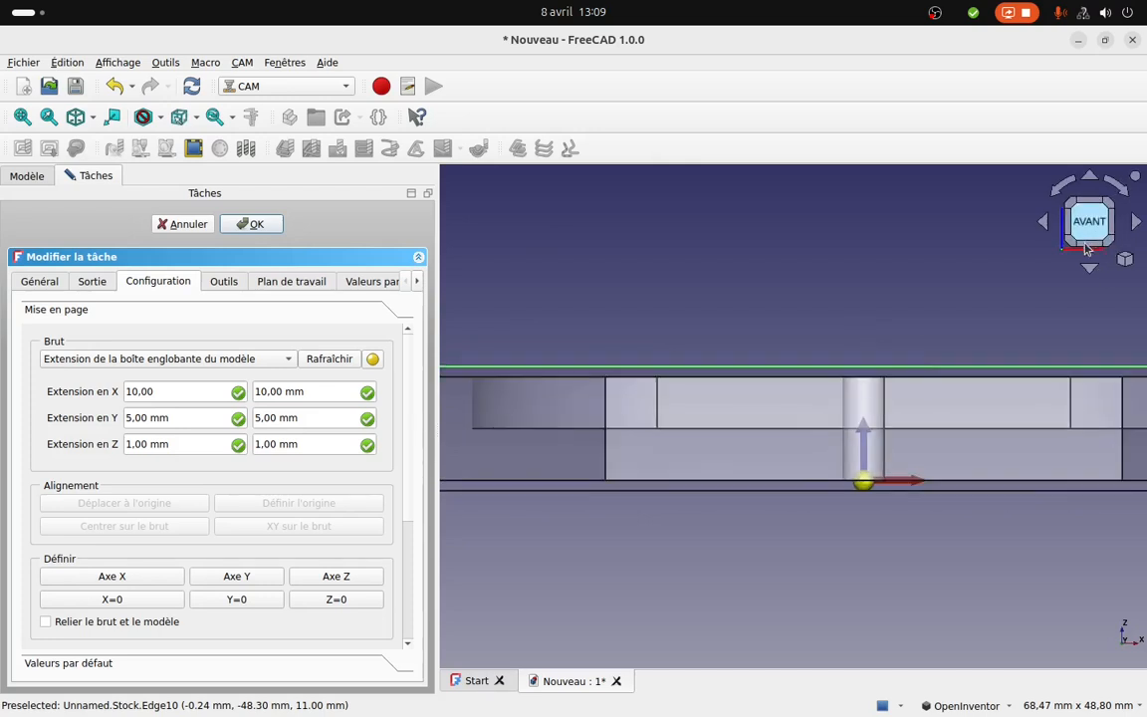
left_click(854, 369)
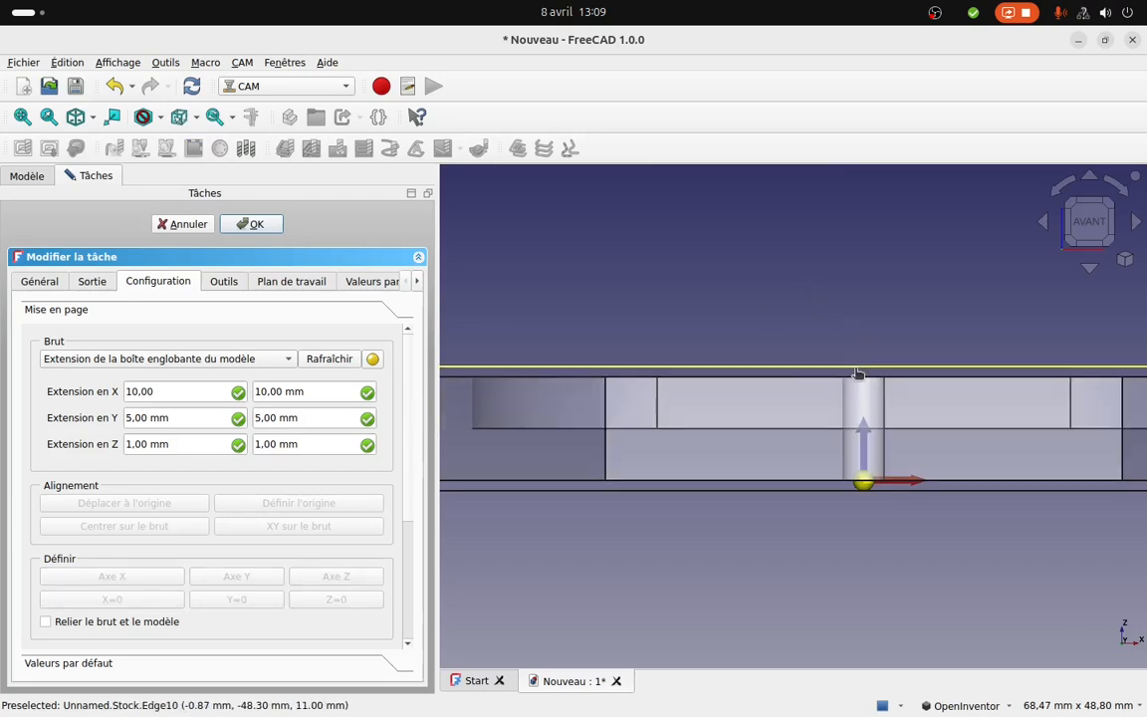
Link the stock and the model, set Z=0 at the stock's top edge, and check the origin from several angles.
left_click(858, 369)
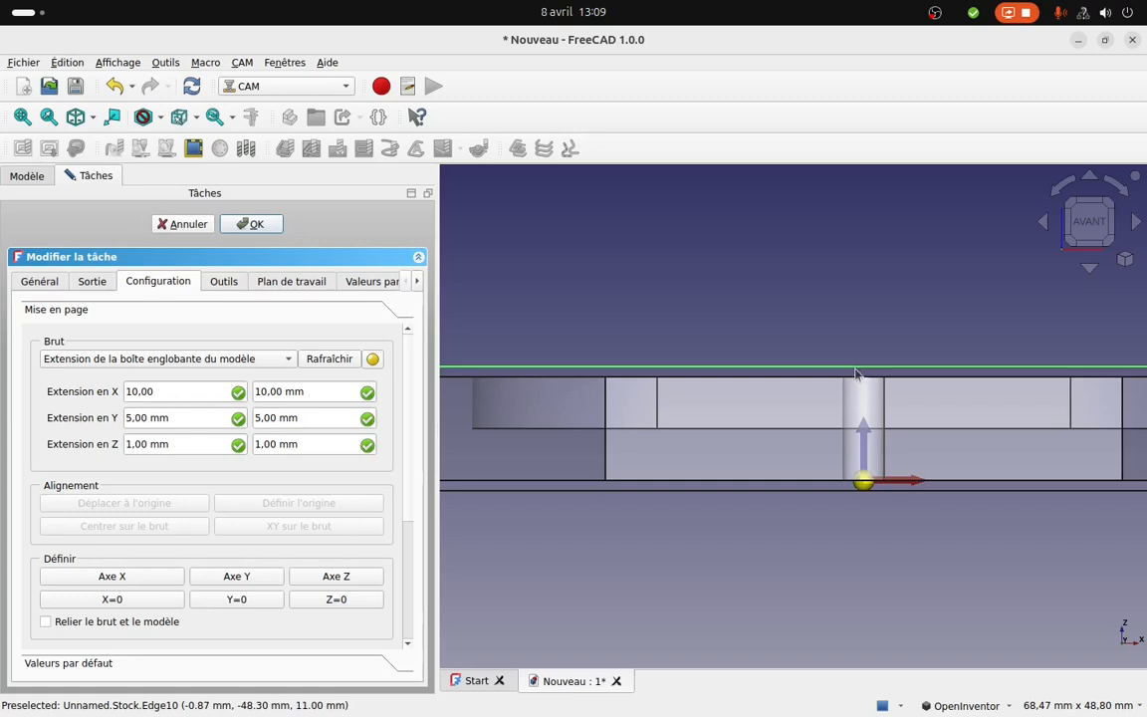
left_click(45, 623)
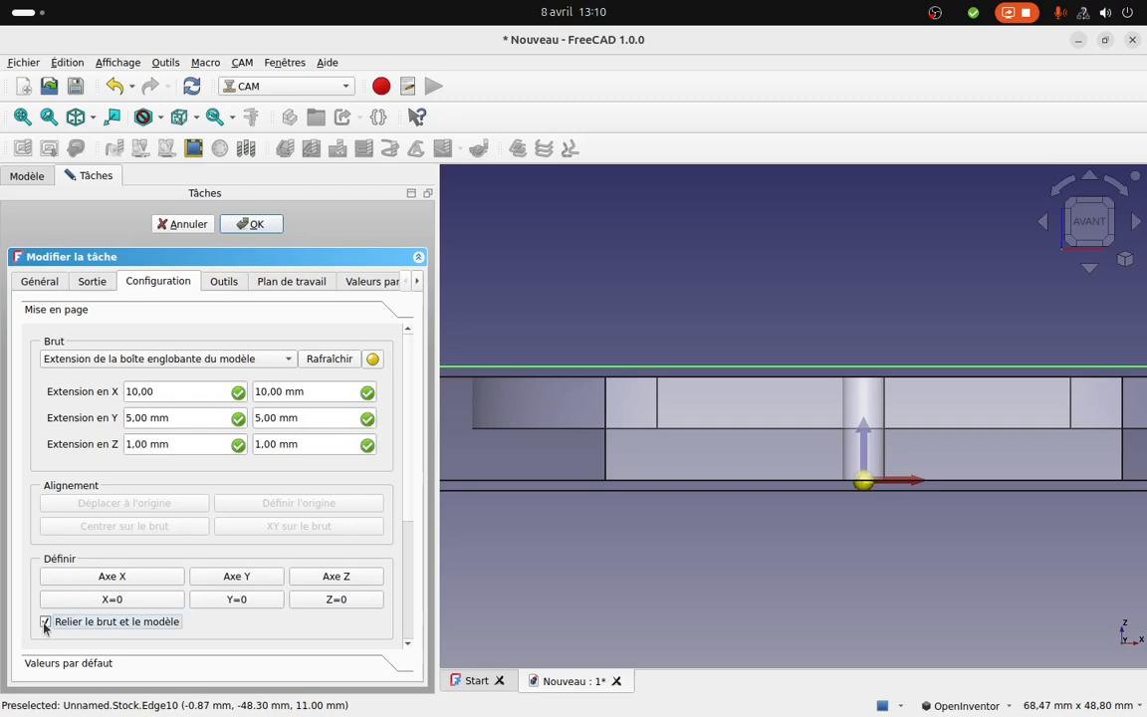
left_click(364, 603)
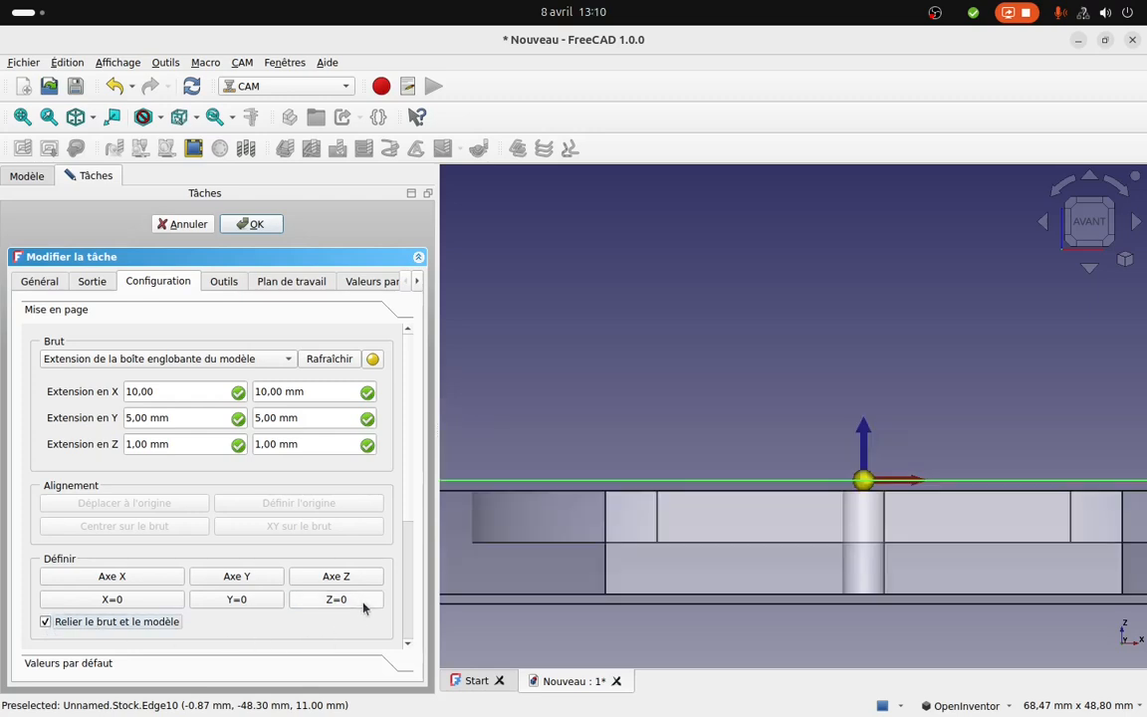
middle_click_drag(988, 473, 971, 318)
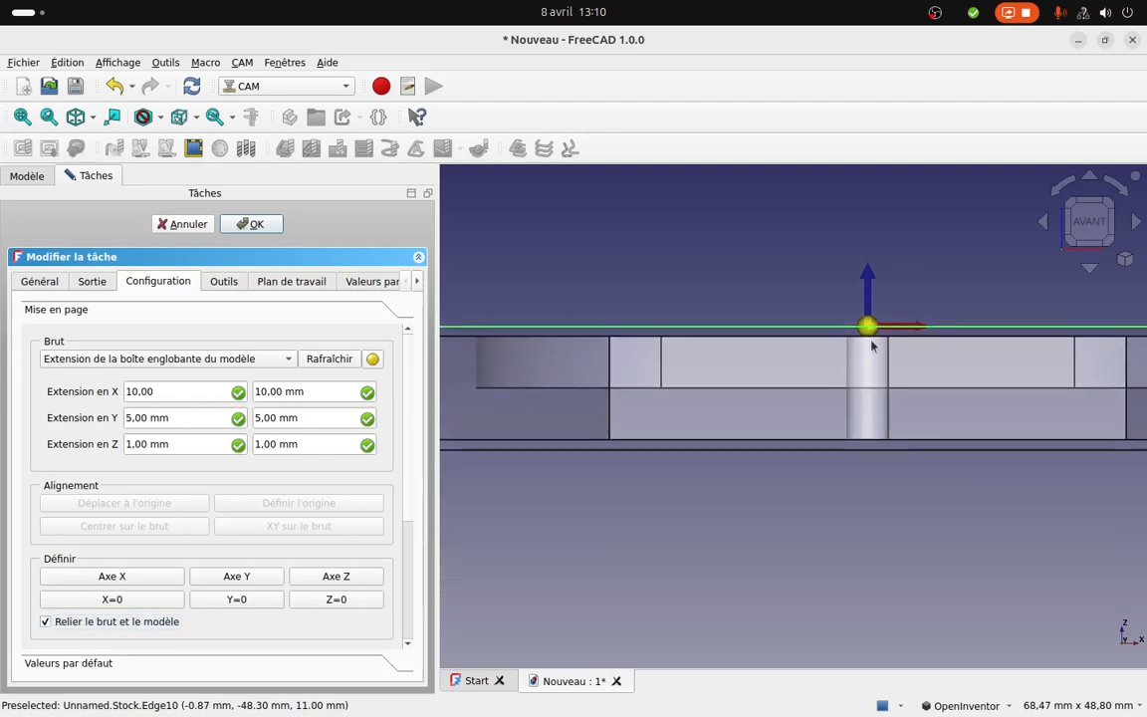
left_click_drag(933, 291, 759, 367)
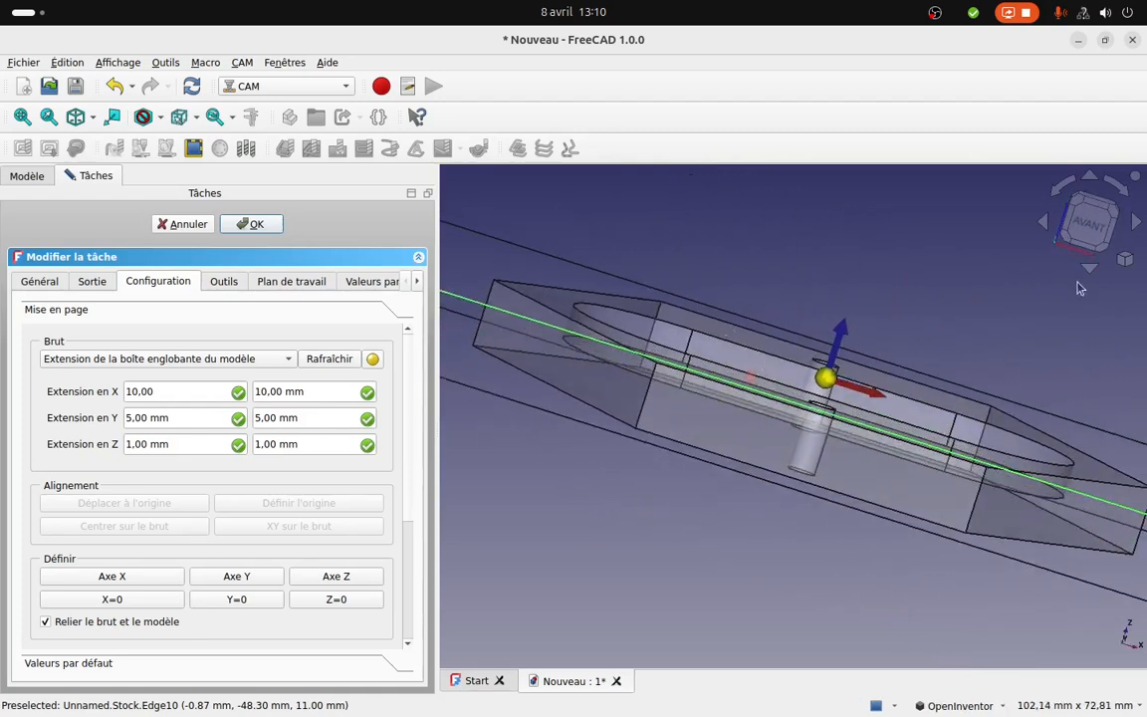
left_click(1093, 231)
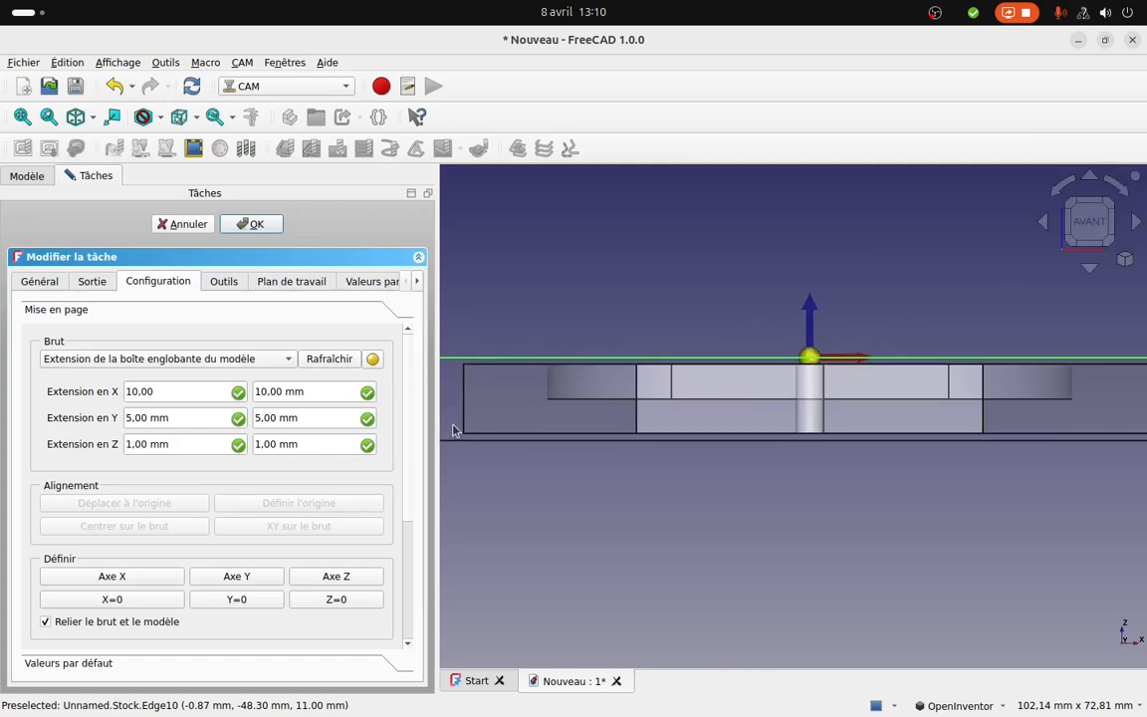
Set the job's output file to piece_tuto.nc in the Atelier CAM de freecad folder and choose the mach3_mach4 post-processor.
left_click(100, 285)
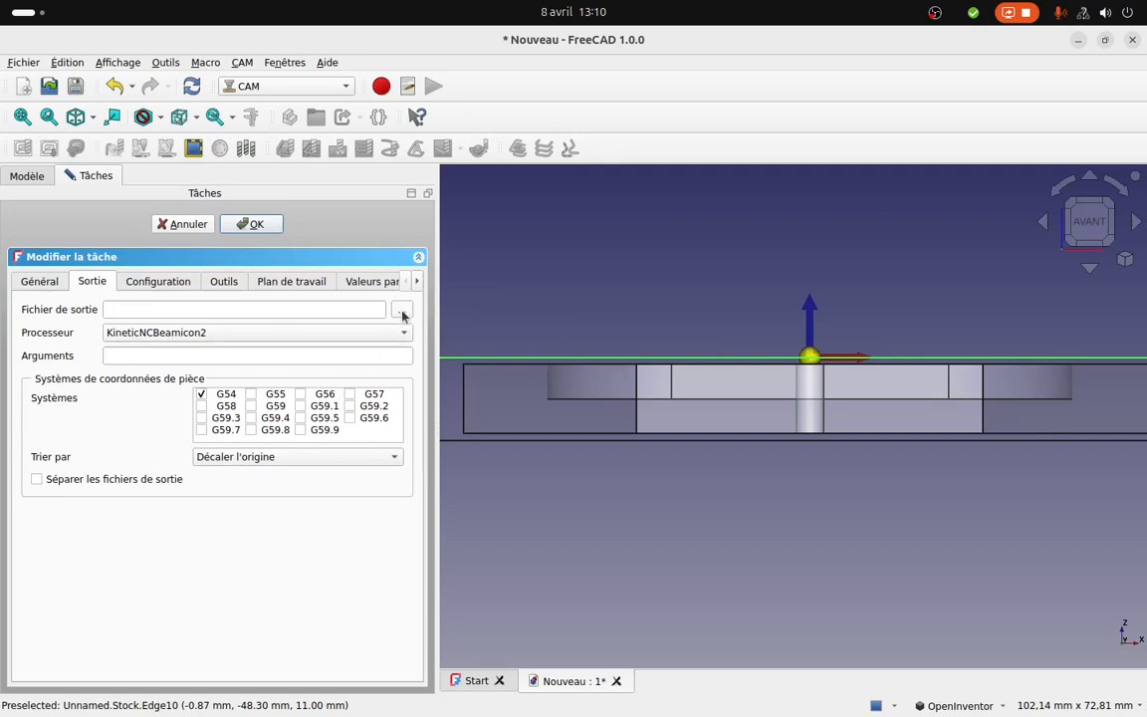
left_click(402, 313)
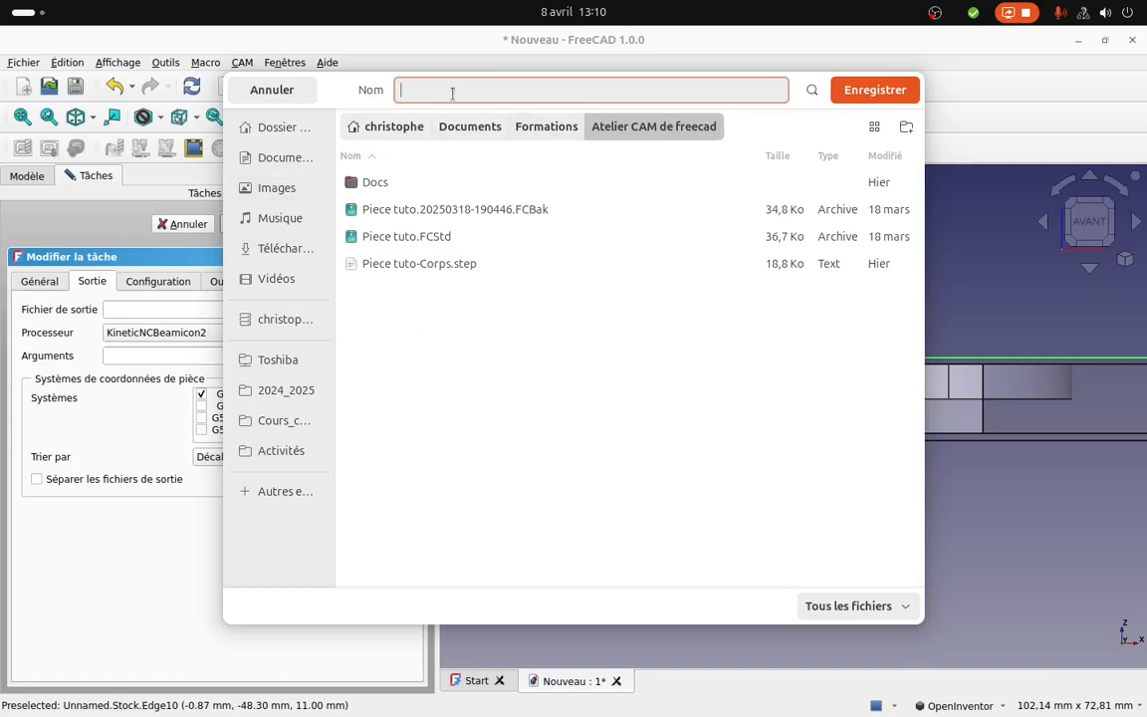
type("piece_tuto.nc")
left_click(862, 91)
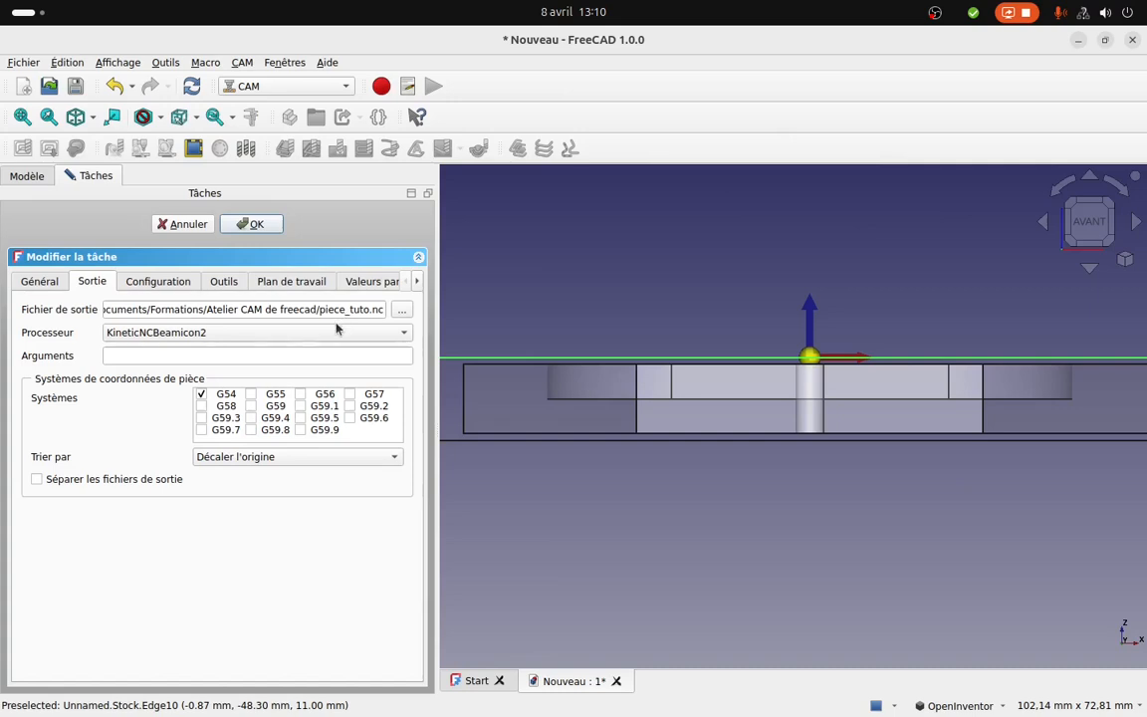
left_click(235, 337)
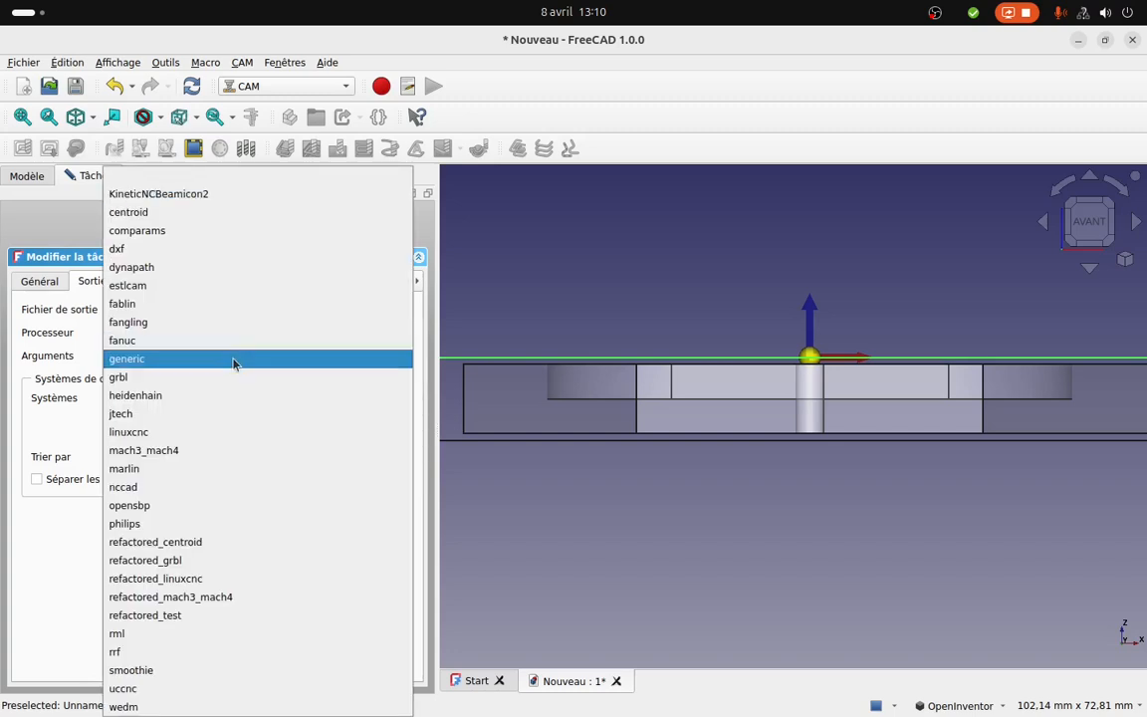
left_click(169, 451)
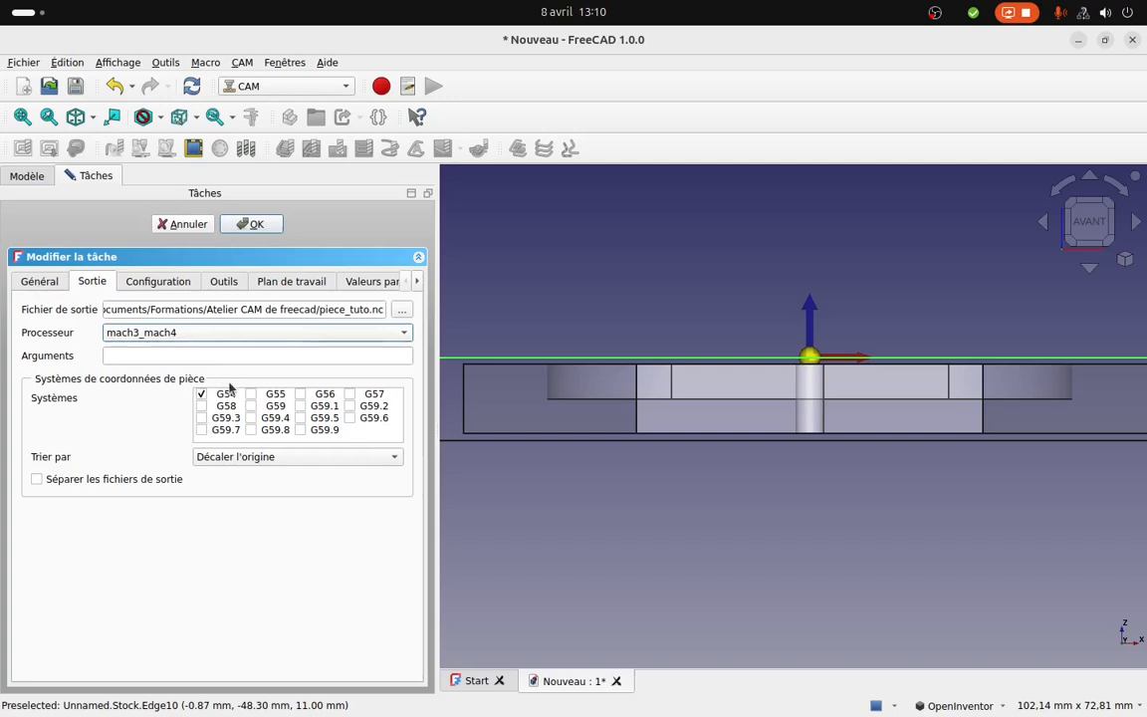
Review the job's general settings and tool list, and inspect the default tool controller's feed rates and spindle speed.
left_click(46, 286)
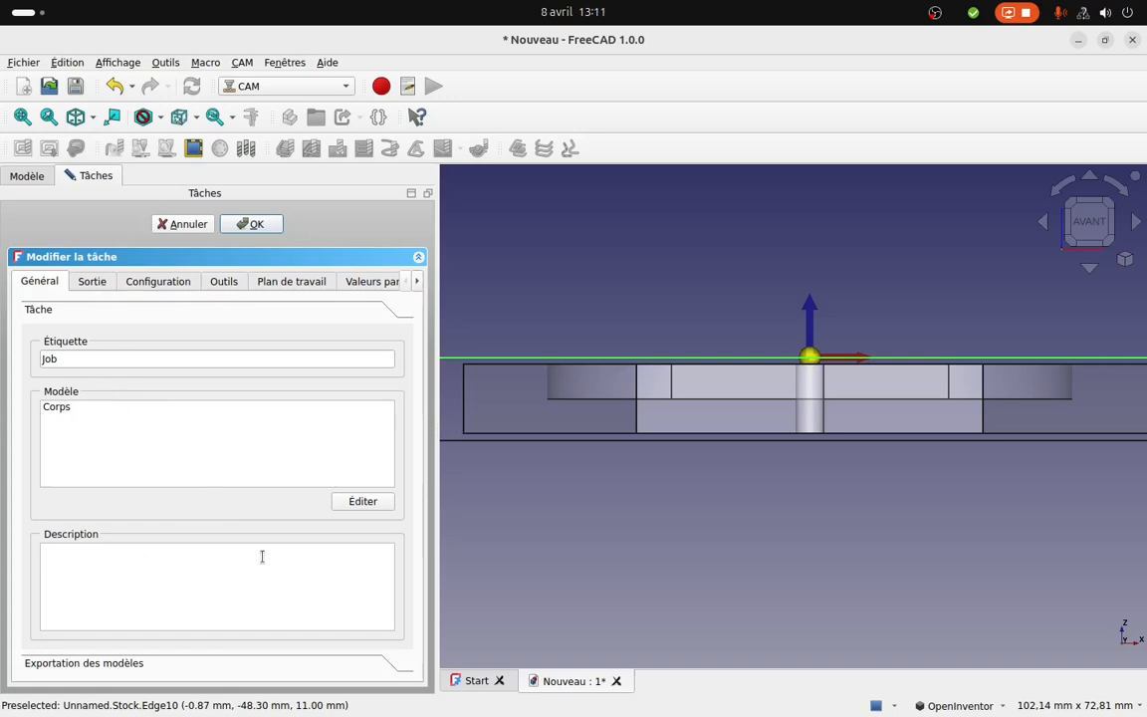
left_click(149, 281)
left_click(229, 284)
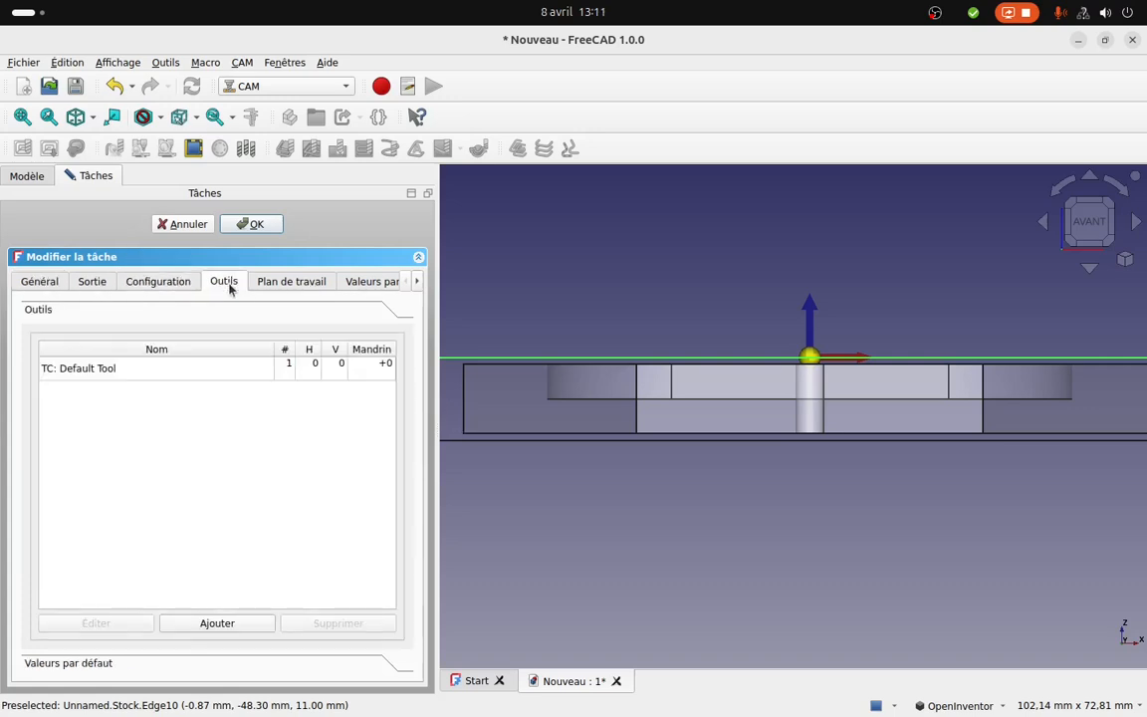
left_click(157, 370)
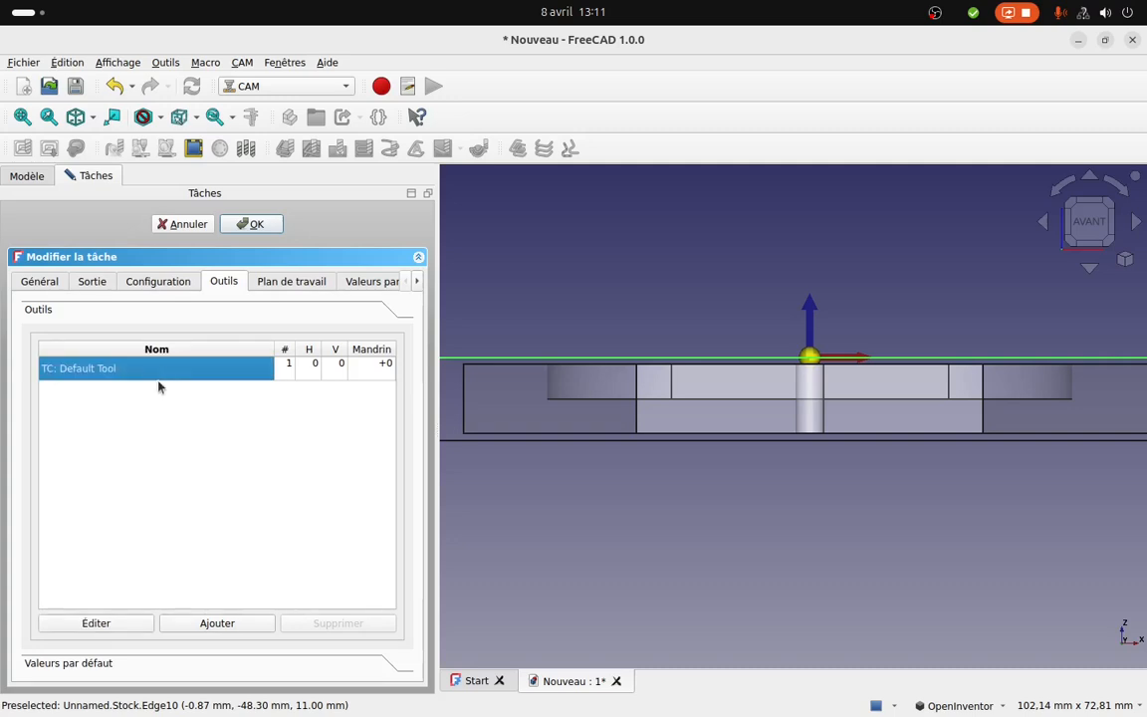
double_click(118, 372)
left_click(122, 425)
left_click(82, 372)
left_click(112, 624)
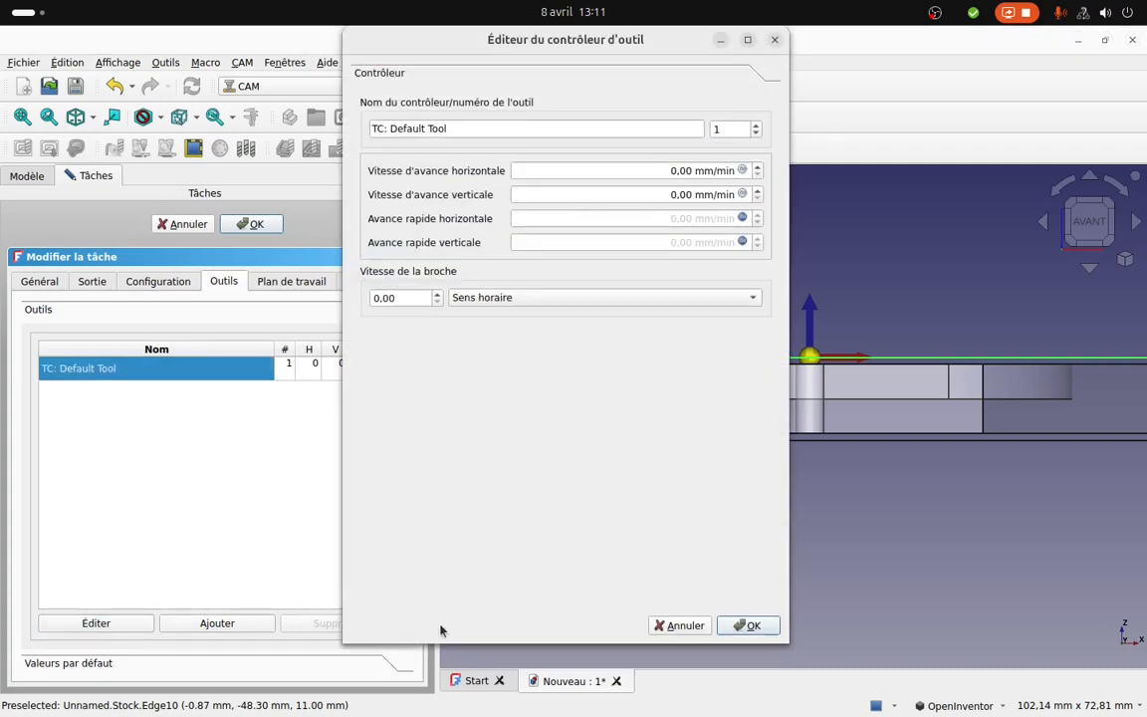
left_click(747, 626)
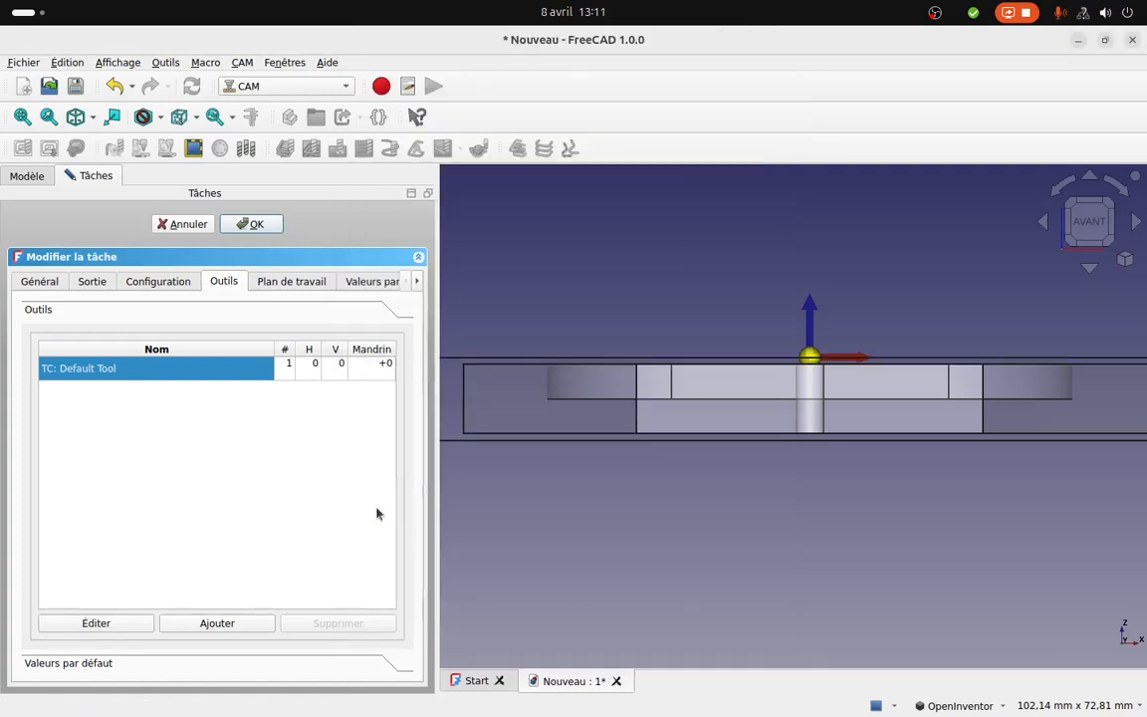
left_click(100, 371)
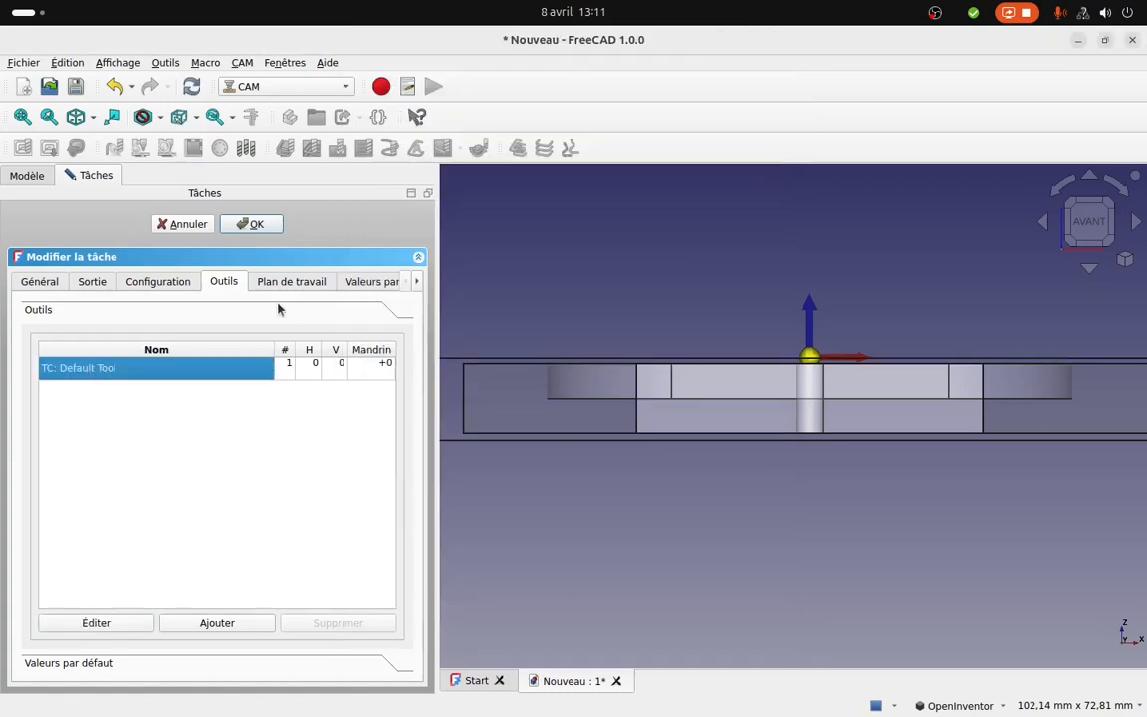
Accept the job settings and delete the leftover standalone Endmill object from the document.
left_click(247, 223)
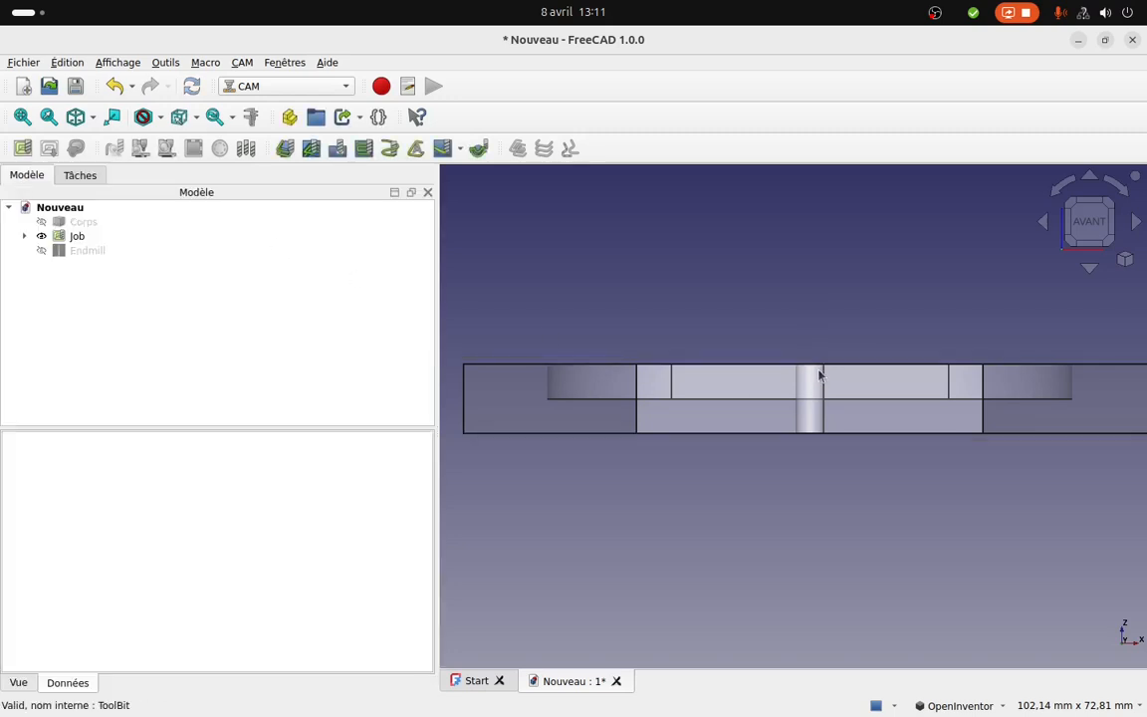
key("0")
left_click_drag(884, 369, 638, 268)
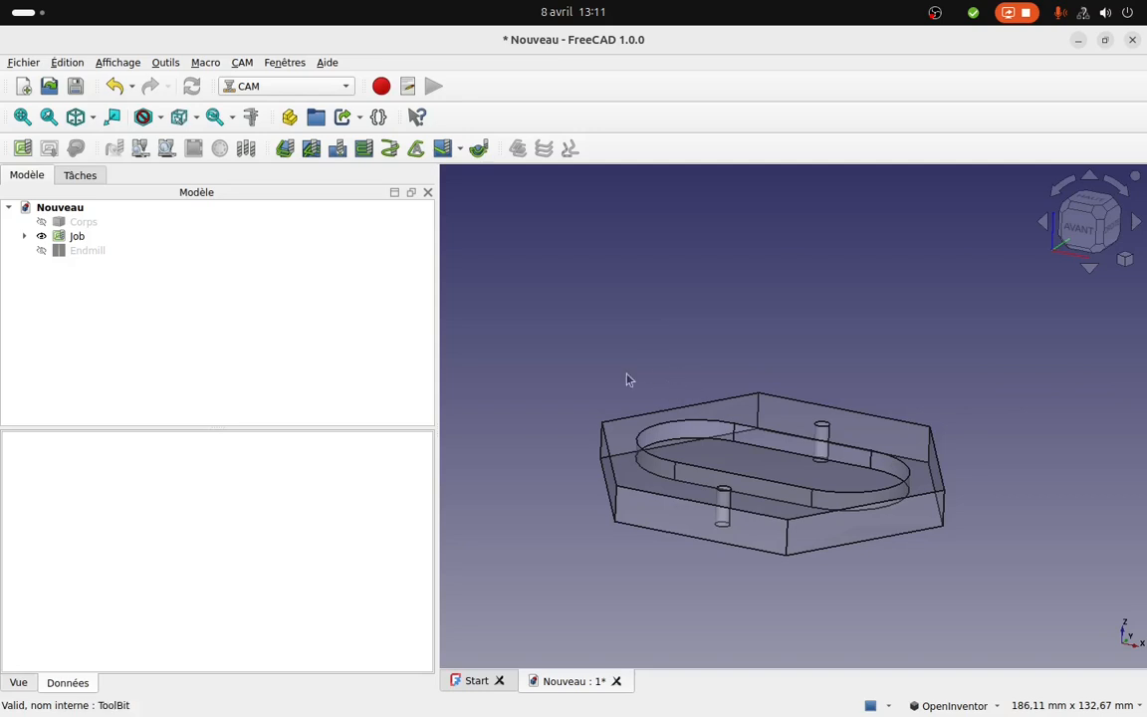
left_click(25, 237)
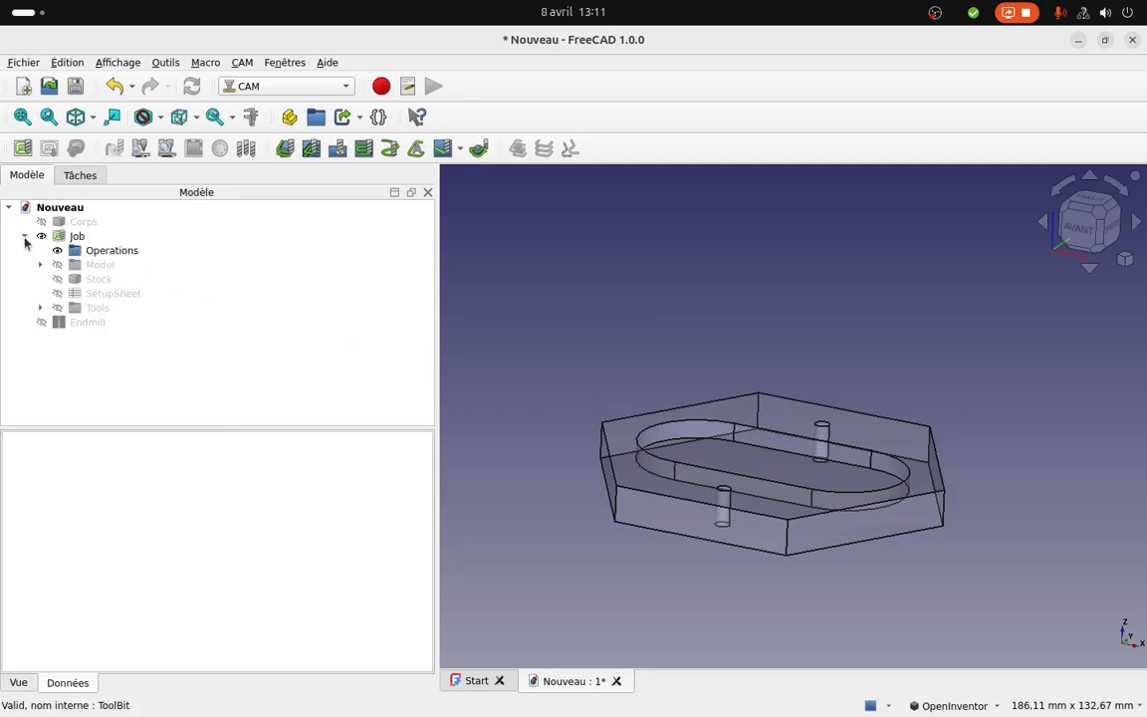
right_click(84, 324)
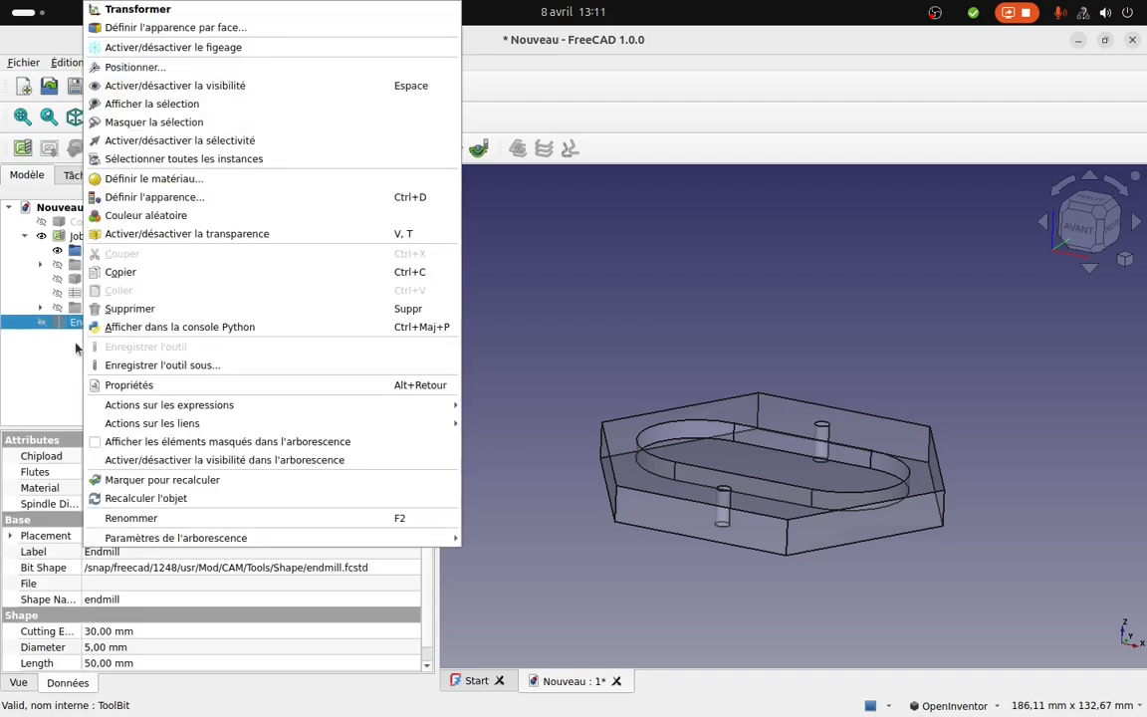
left_click(128, 309)
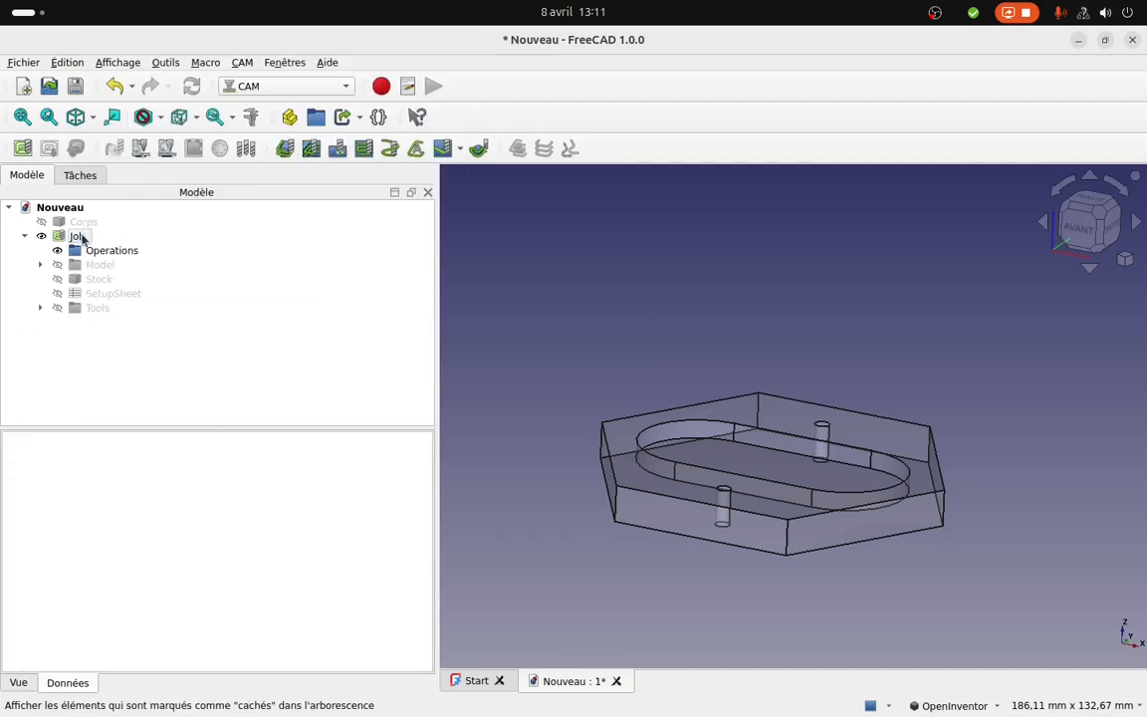
Make the job's stock visible around the part and highlight the Model-Corps clone to compare the two.
left_click(99, 278)
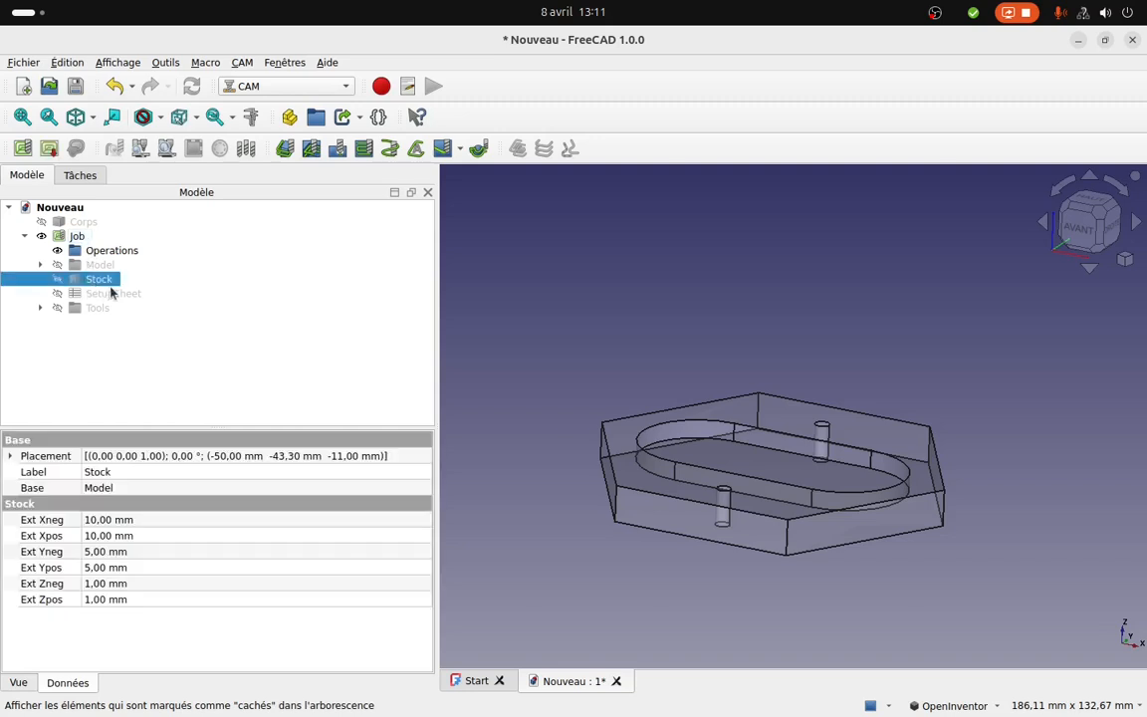
key("space")
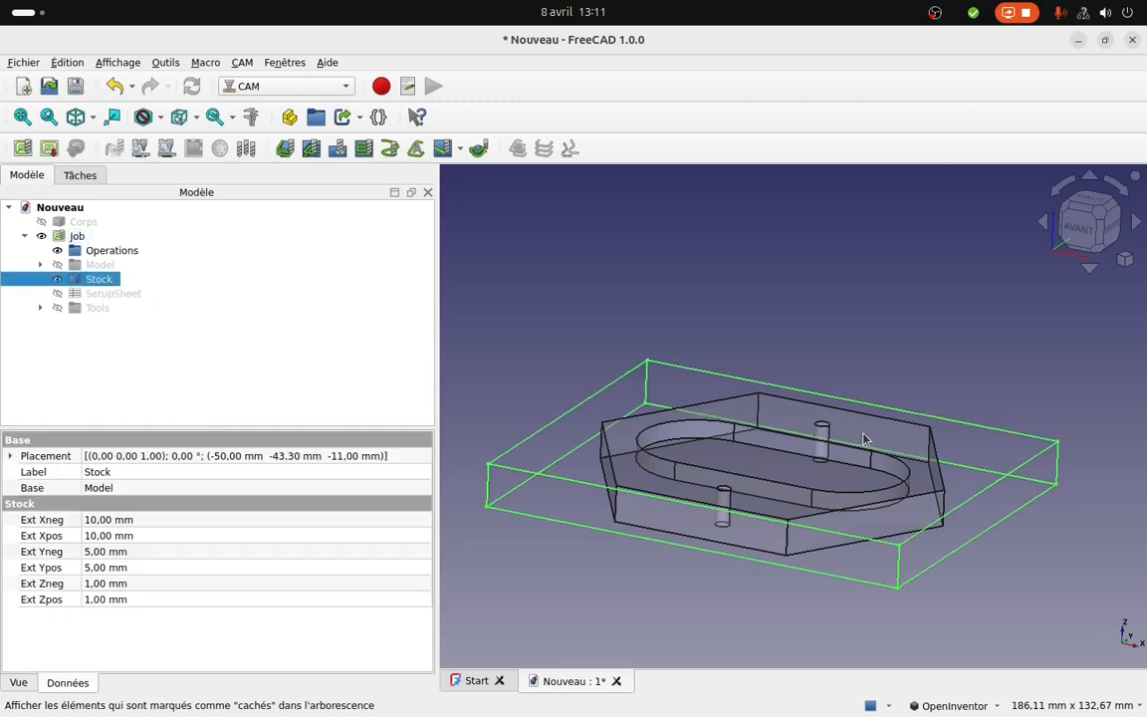
middle_click_drag(774, 390, 793, 373)
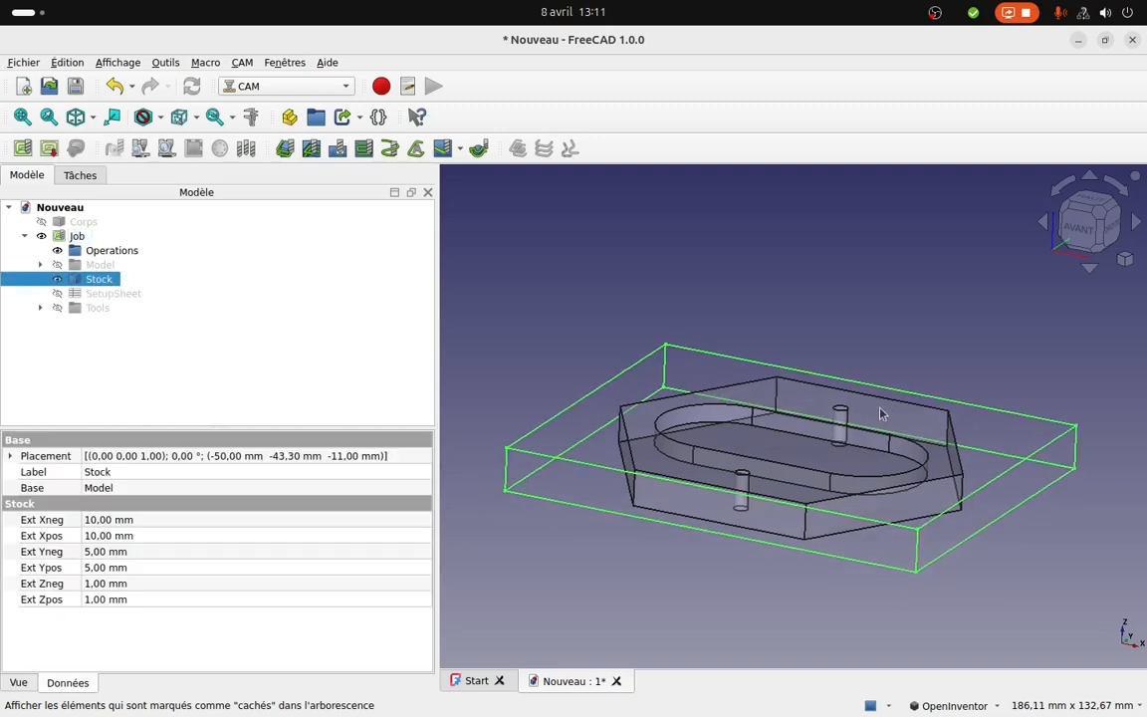
left_click(40, 264)
left_click(135, 280)
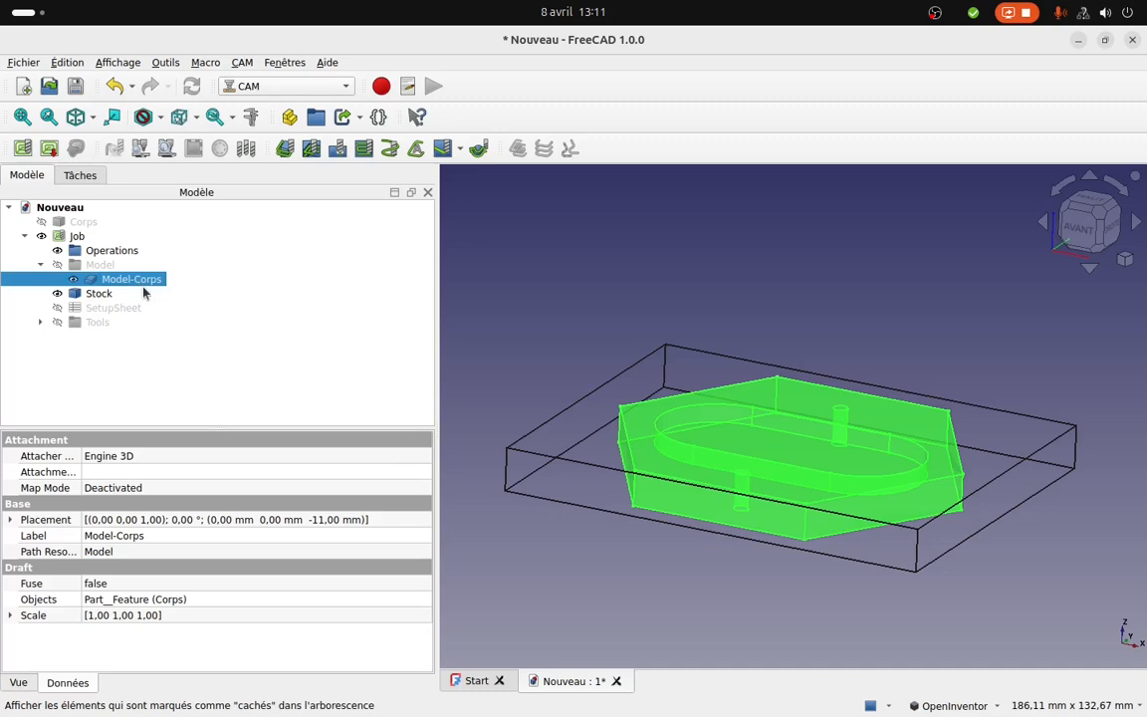
left_click(103, 294)
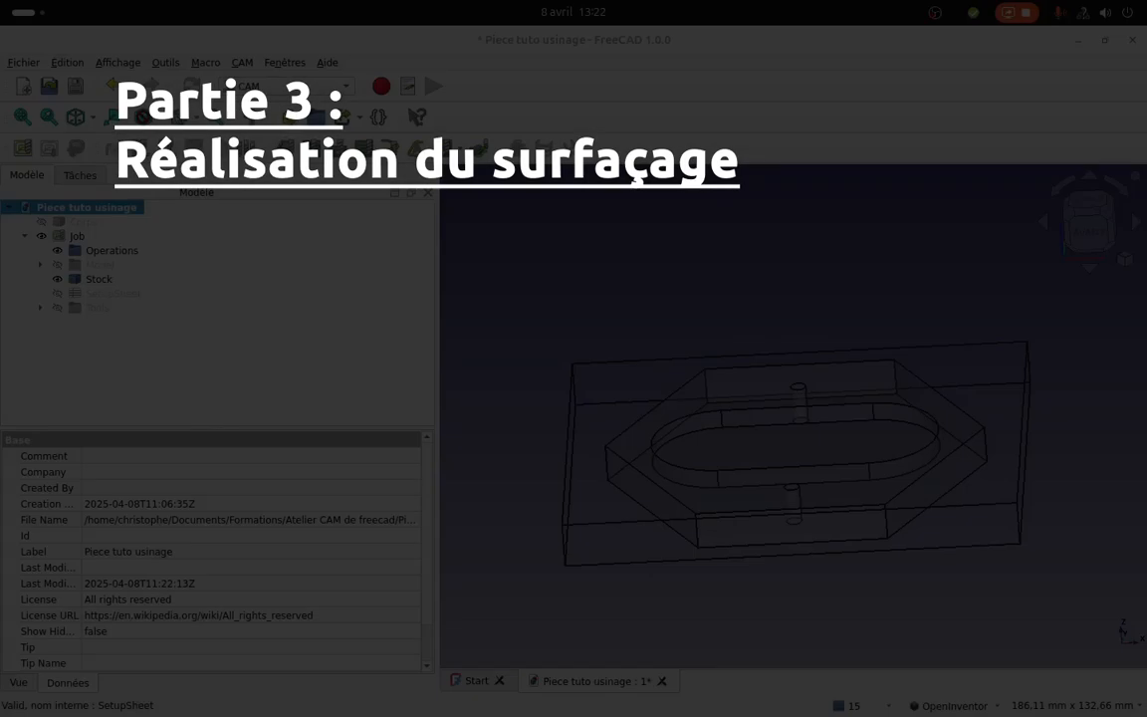
Add the fraise_test and foret_test tools from the Tuto library to the job as tool controllers.
mouse_move(8, 416)
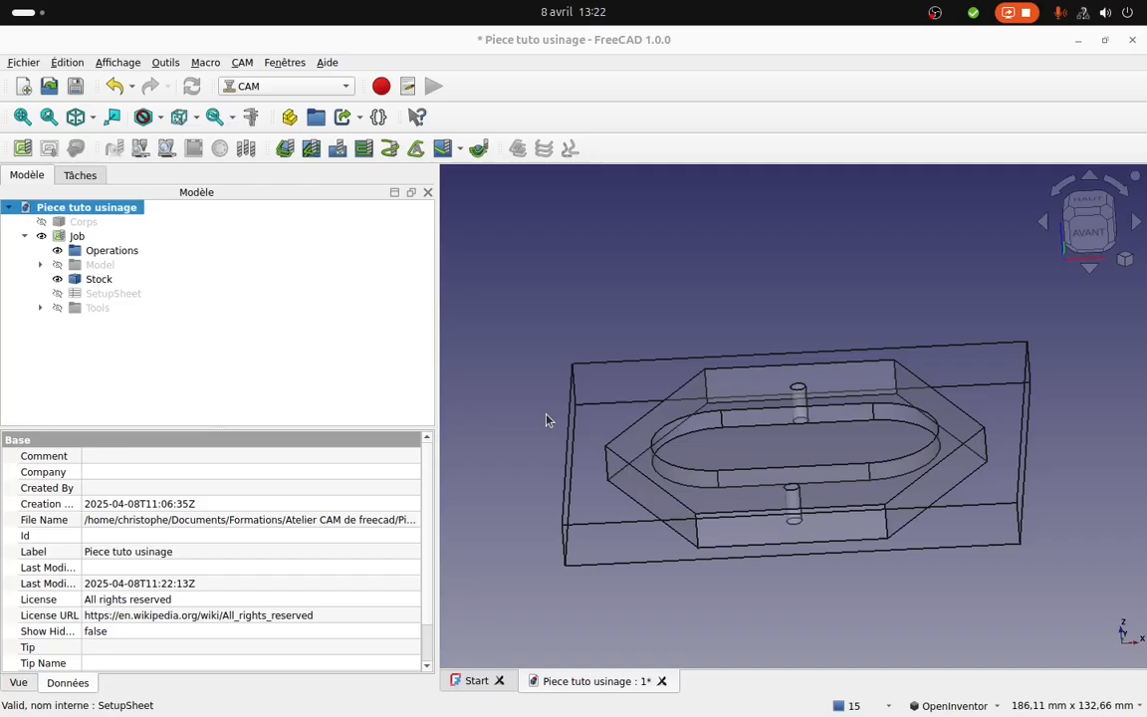
left_click(246, 149)
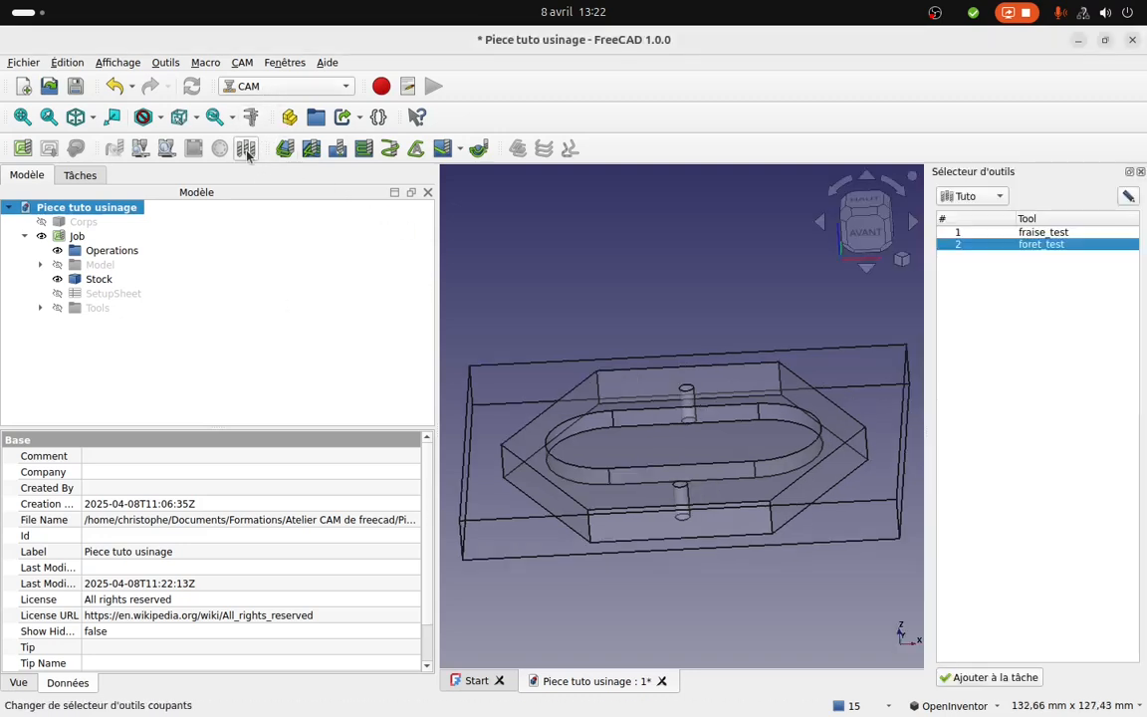
left_click(40, 308)
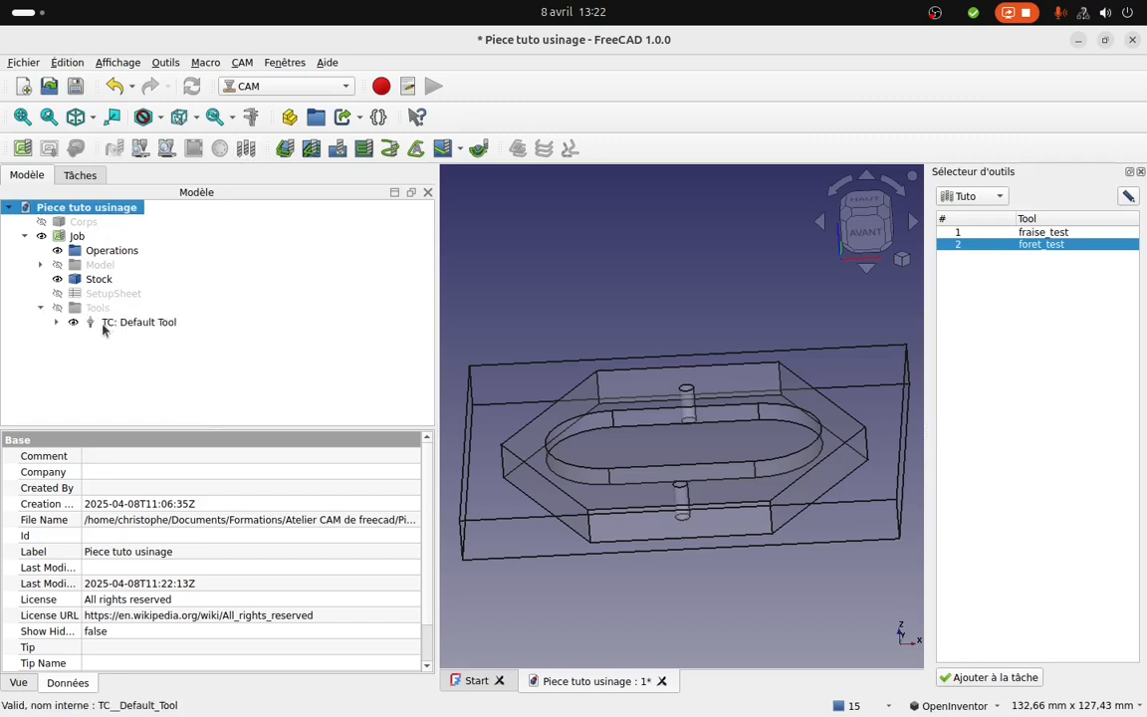
double_click(1035, 234)
double_click(1042, 245)
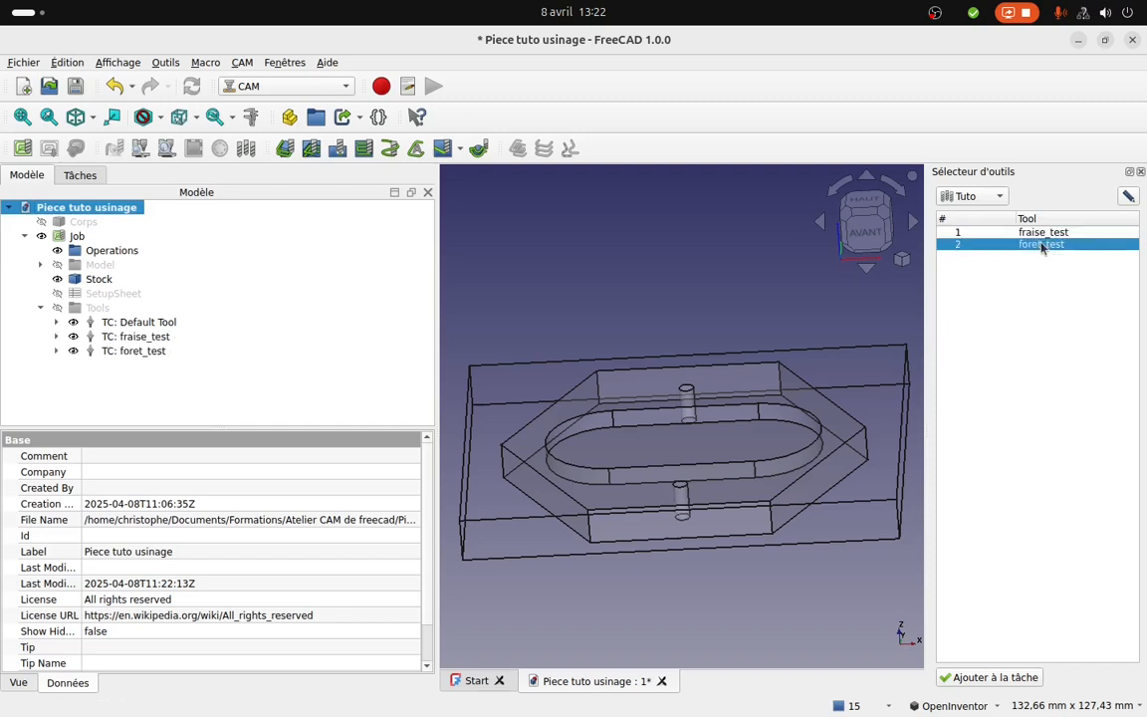
left_click(1140, 172)
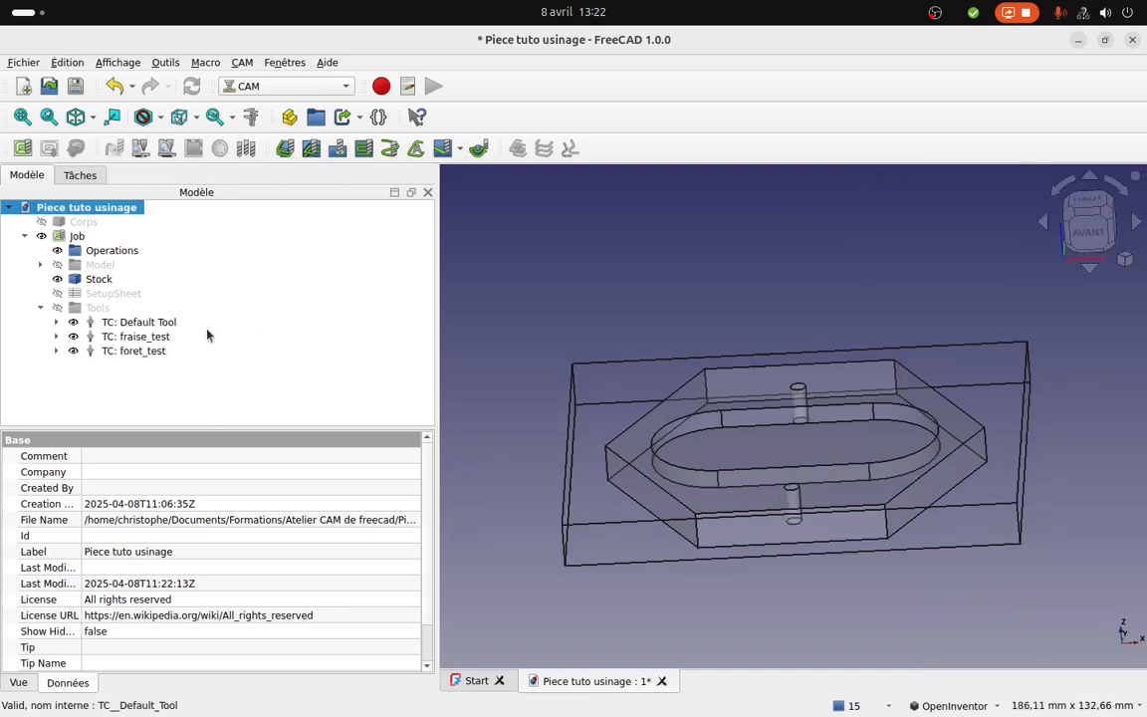
Delete the default tool controller from the job and check the properties of the fraise_test and foret_test controllers.
left_click(159, 321)
right_click(164, 322)
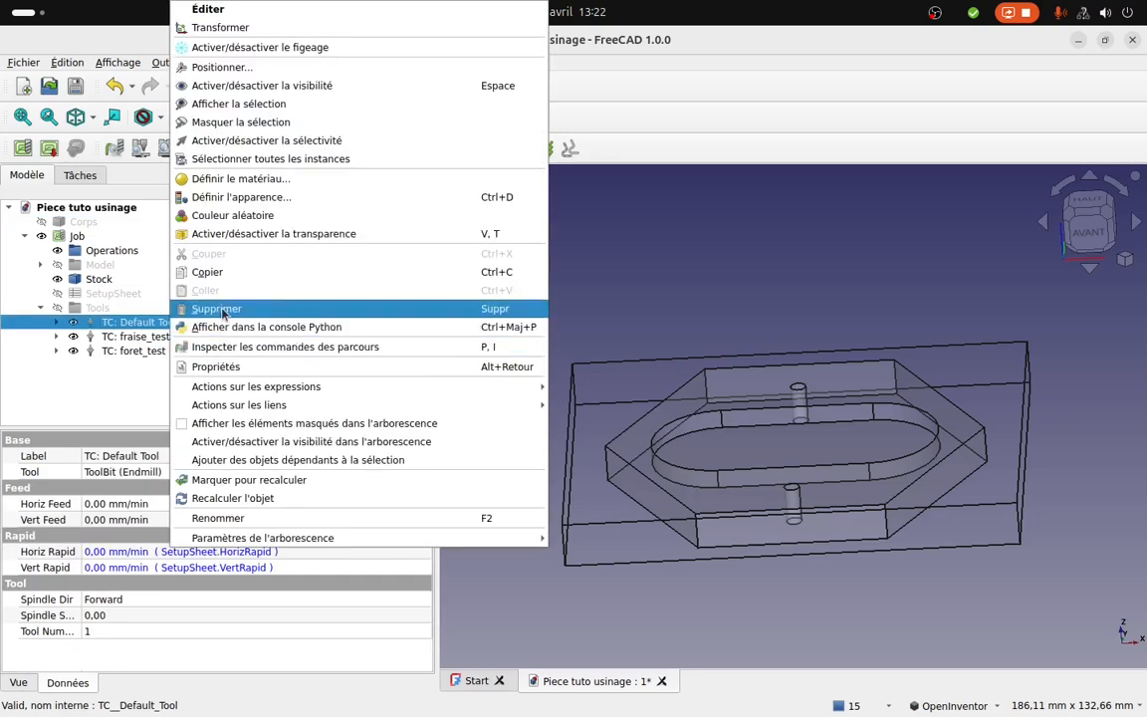
left_click(221, 309)
left_click(139, 323)
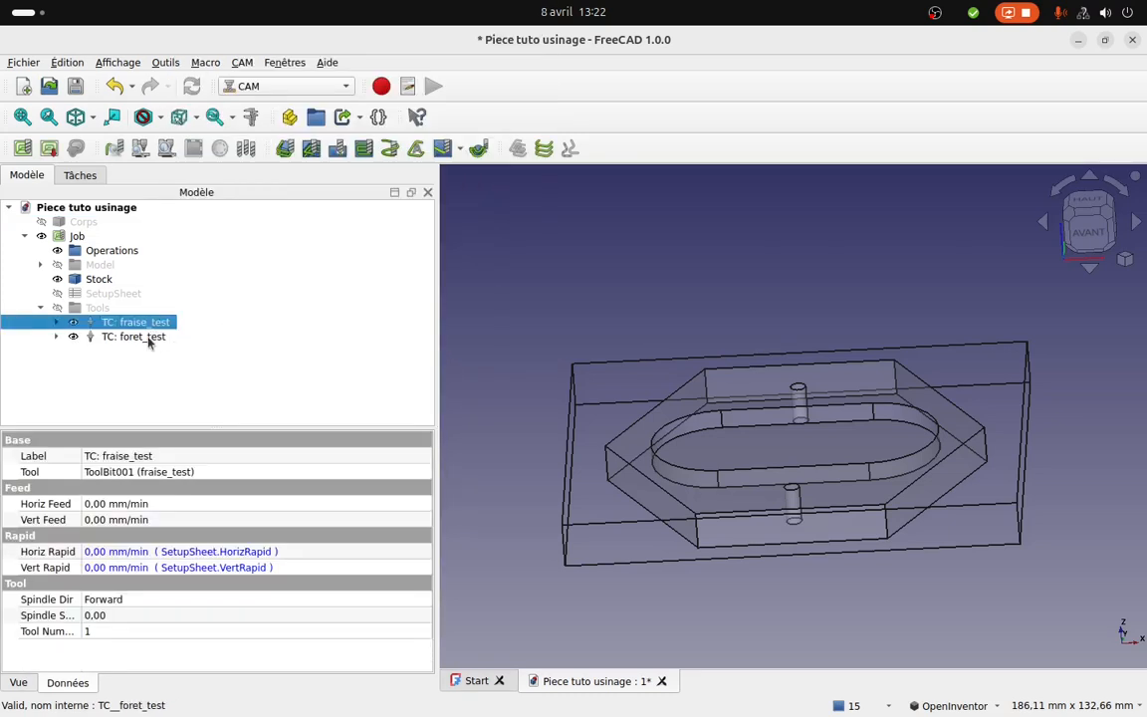
left_click(147, 338)
left_click(145, 324)
left_click(147, 337)
left_click(146, 327)
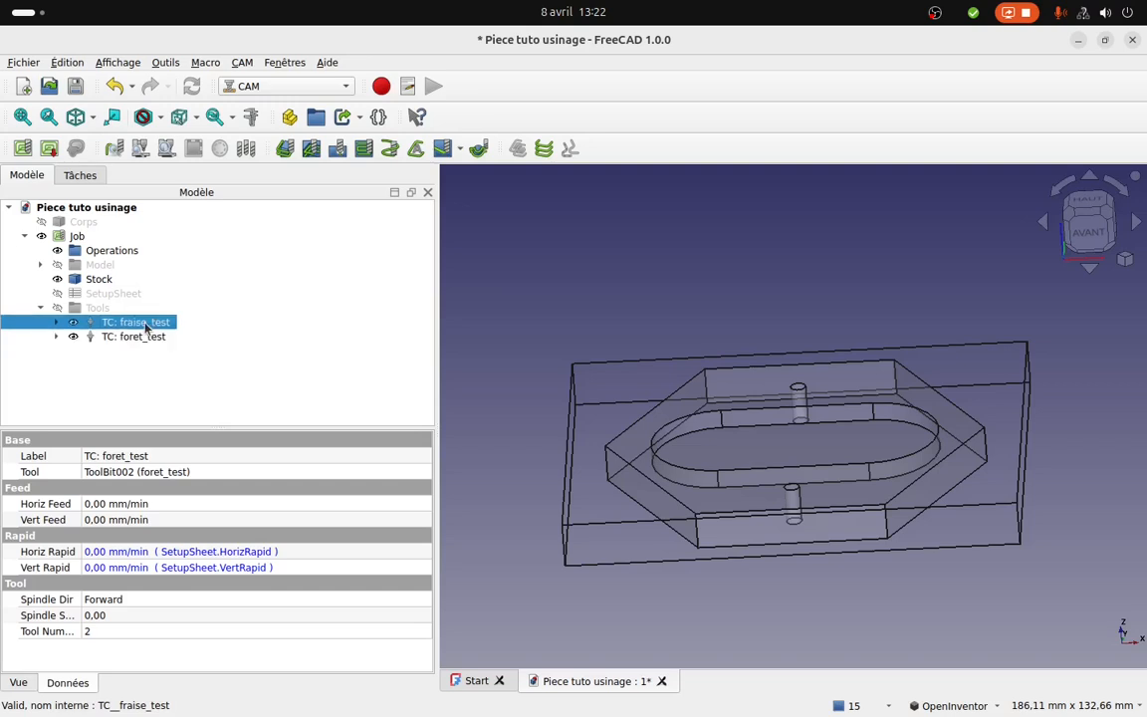
Create a facing operation on the part's upper hexagonal face using the fraise_test tool controller.
left_click(1117, 233)
scroll(744, 399, "up", 5)
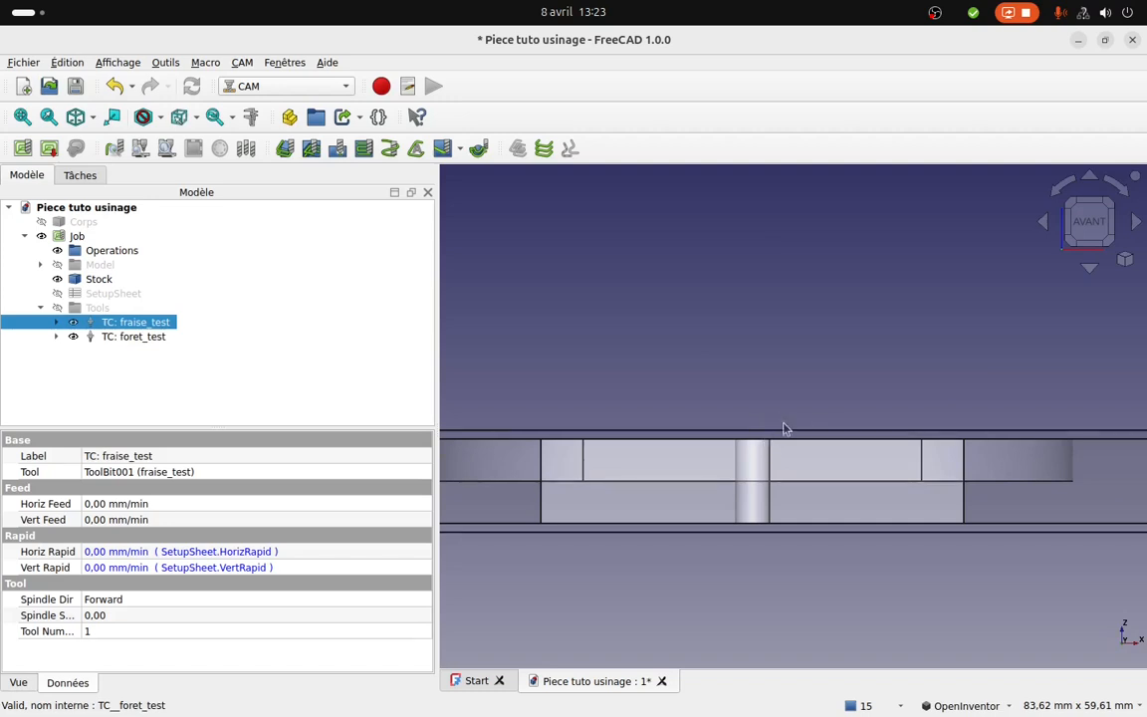
left_click_drag(854, 410, 828, 464)
scroll(827, 464, "down", 5)
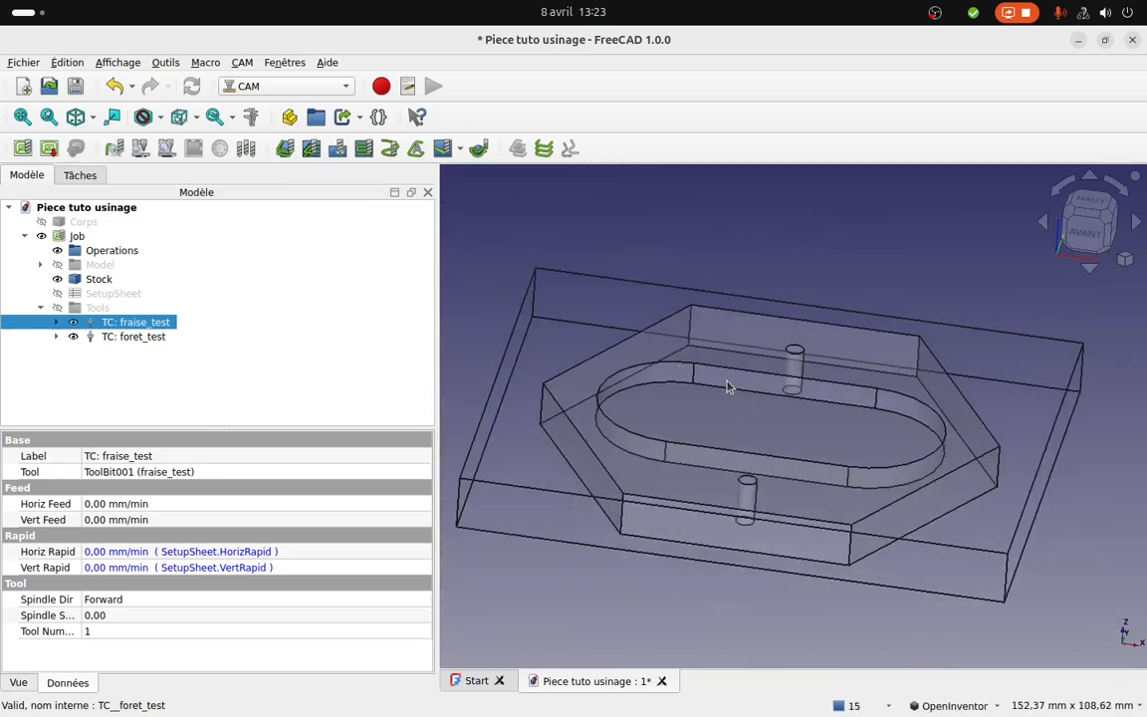
left_click(70, 207)
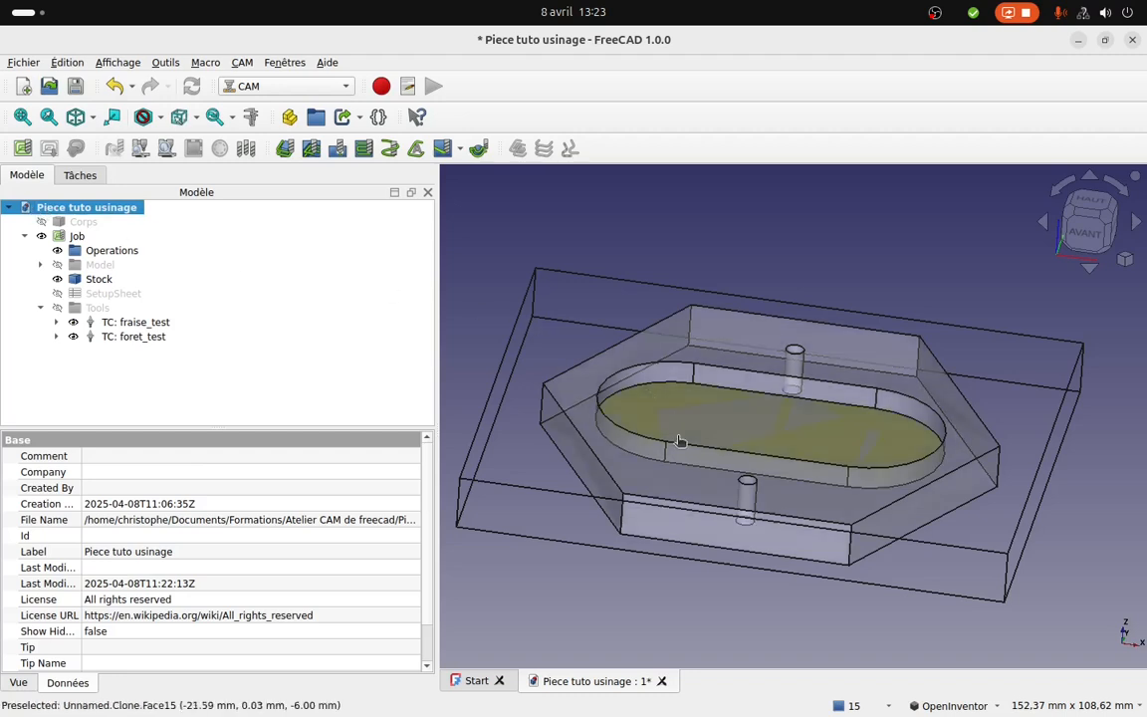
left_click(674, 489)
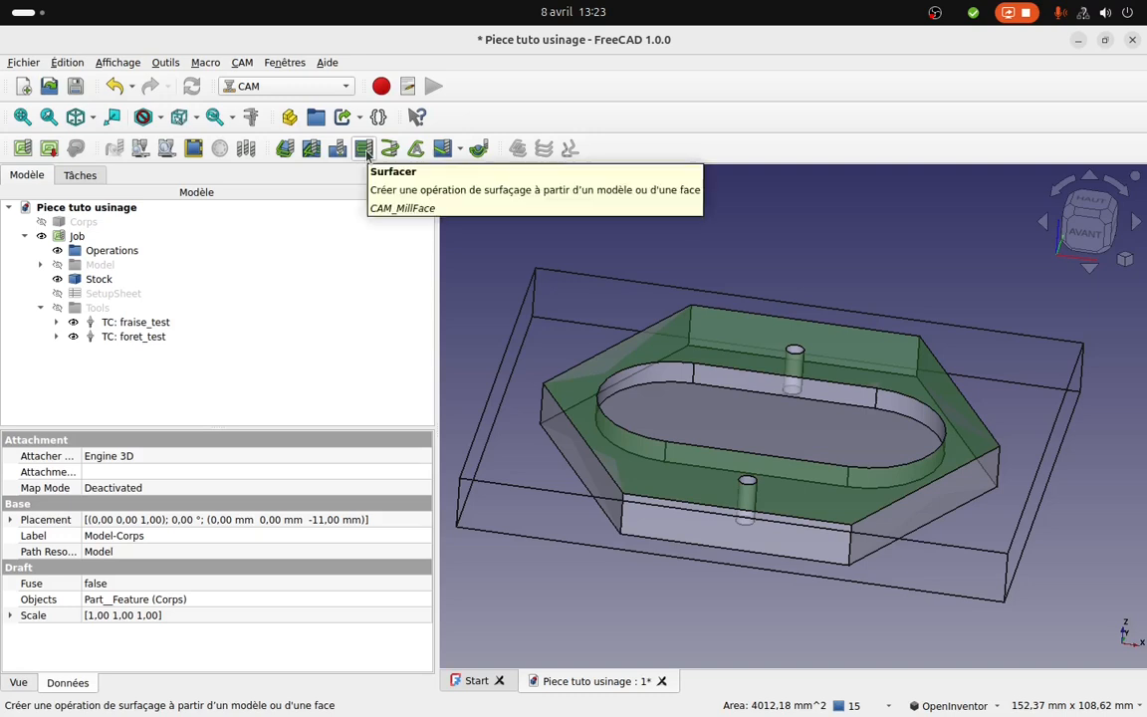
left_click(365, 149)
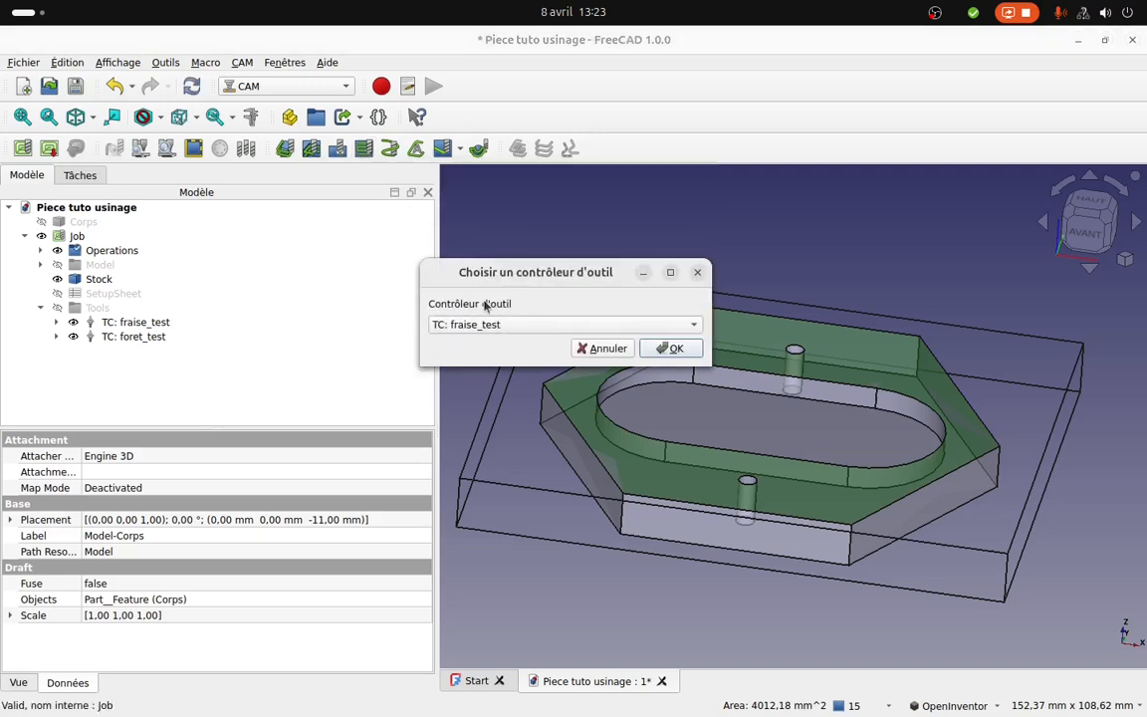
left_click(508, 332)
left_click(512, 332)
left_click(670, 348)
Review the facing operation's base geometry, depths, and safety and clearance heights.
left_click(90, 282)
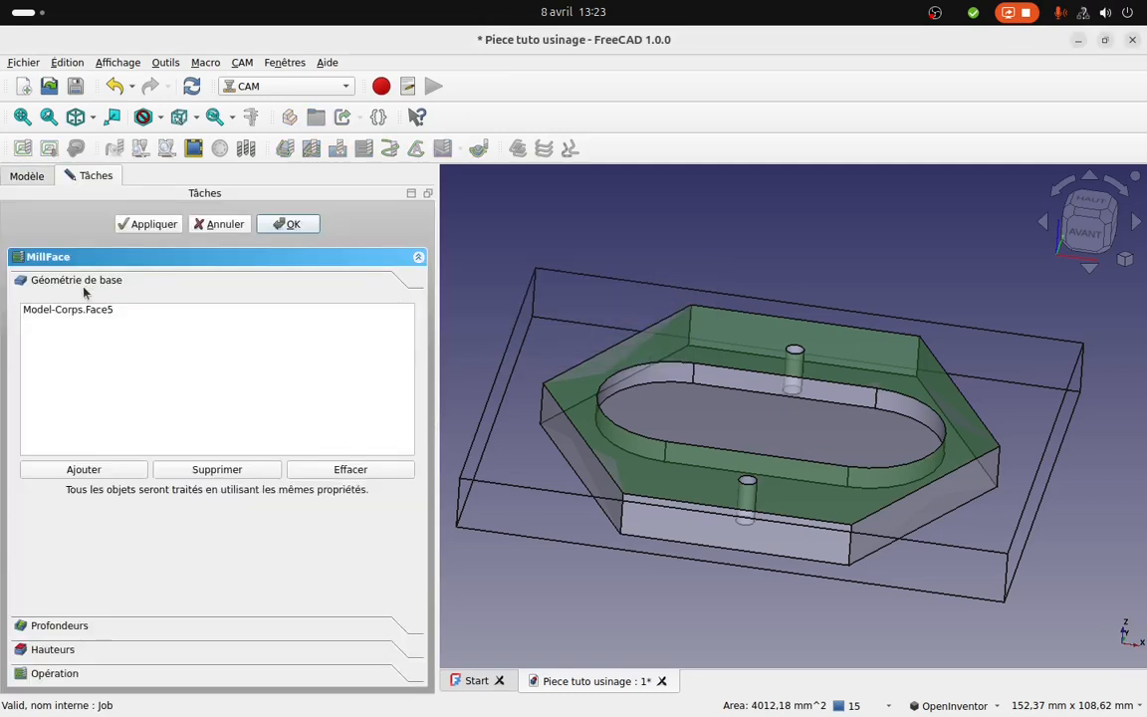
left_click(119, 624)
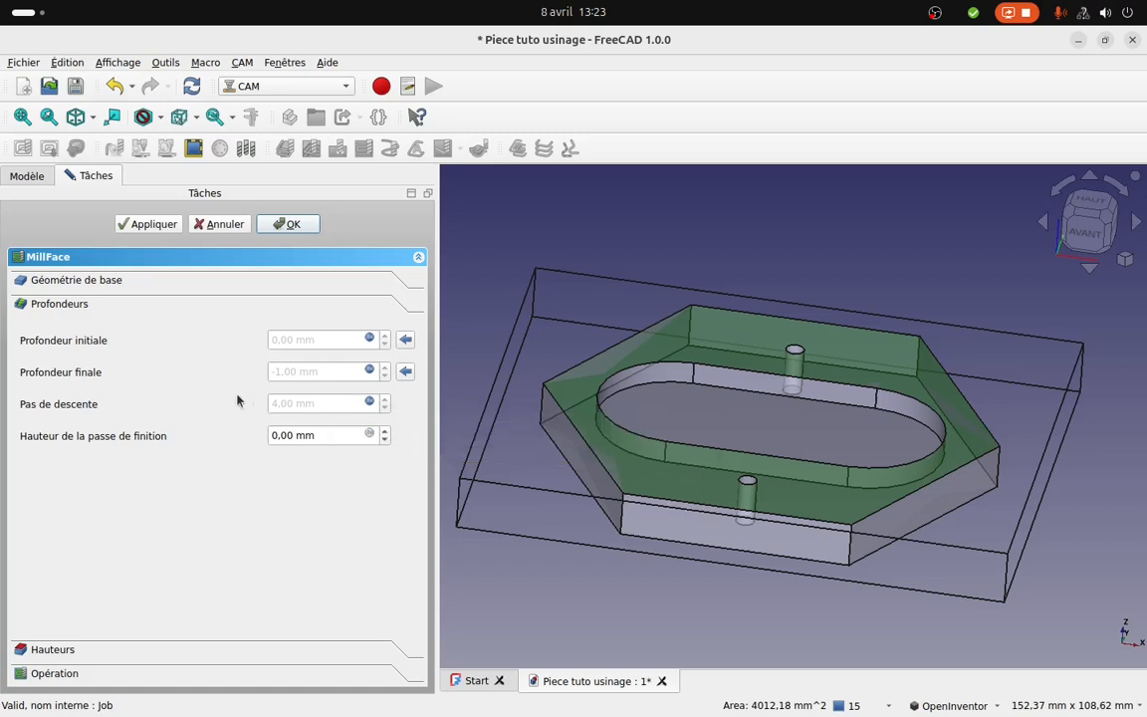
left_click(52, 649)
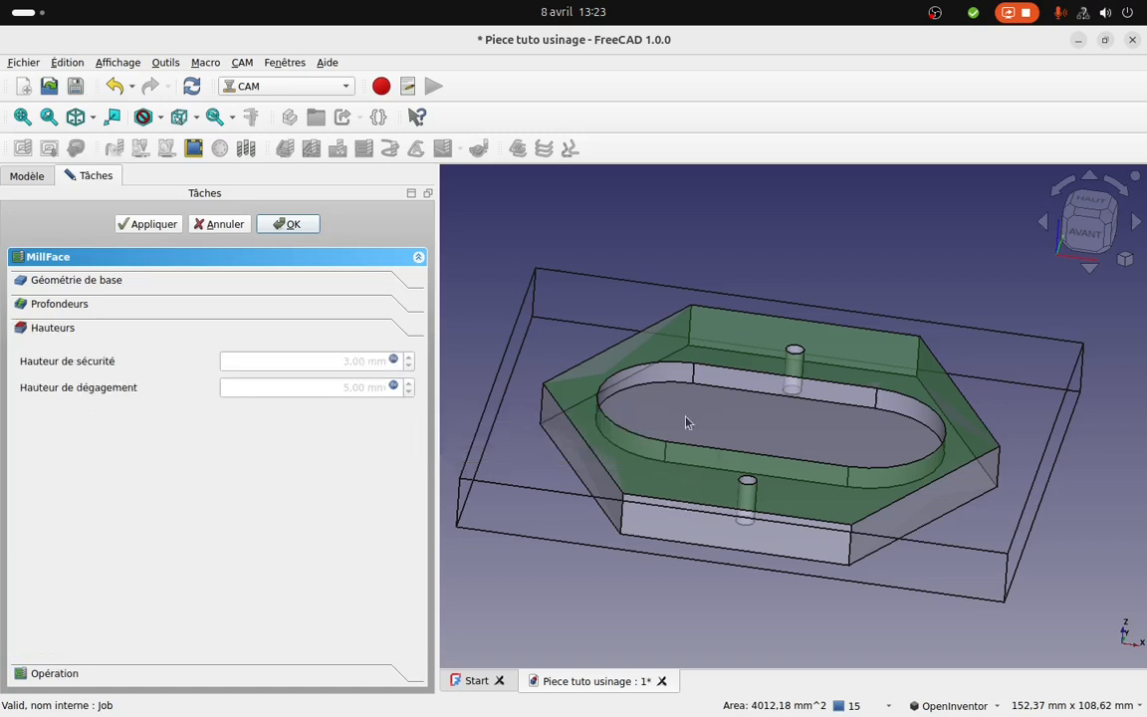
Set the facing boundary to Périmètre, cut mode to En opposition and pattern to Décalage du zigzag, and compute the toolpath.
left_click(62, 676)
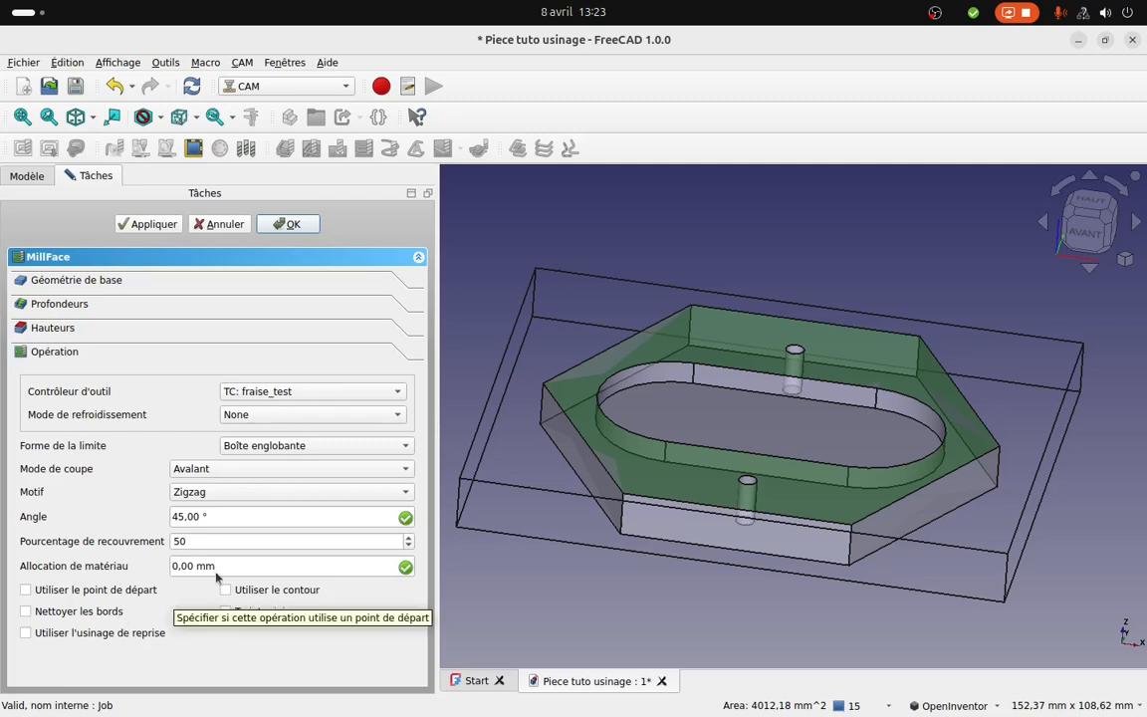
left_click(255, 450)
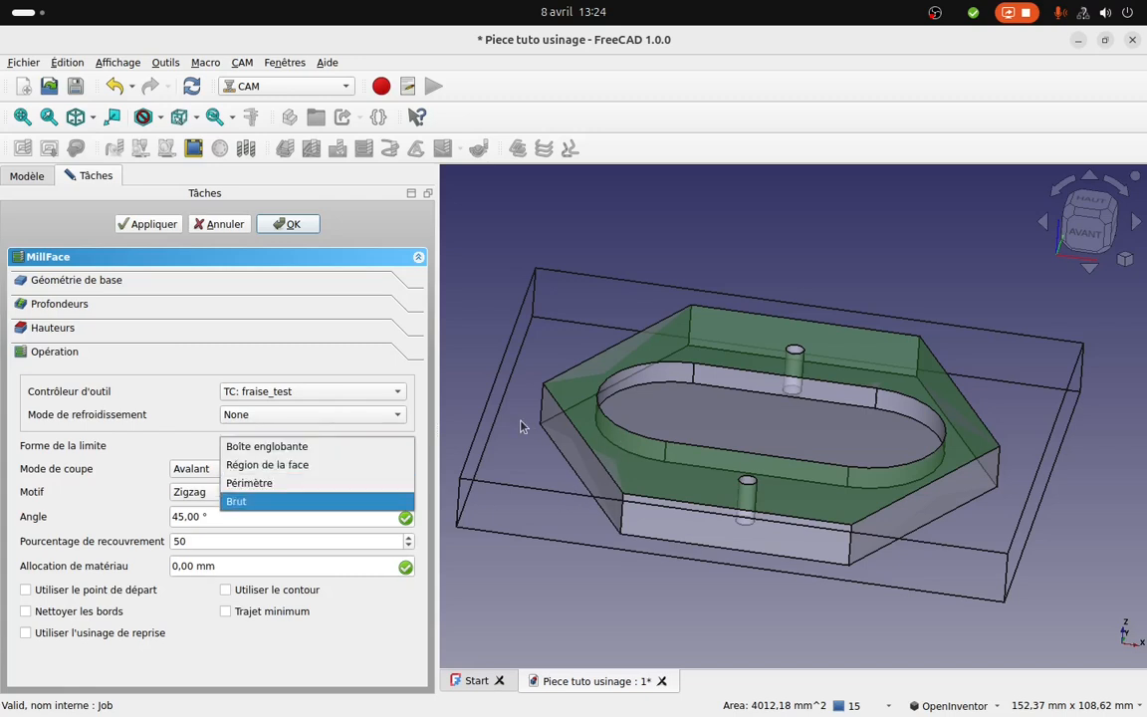
left_click(269, 484)
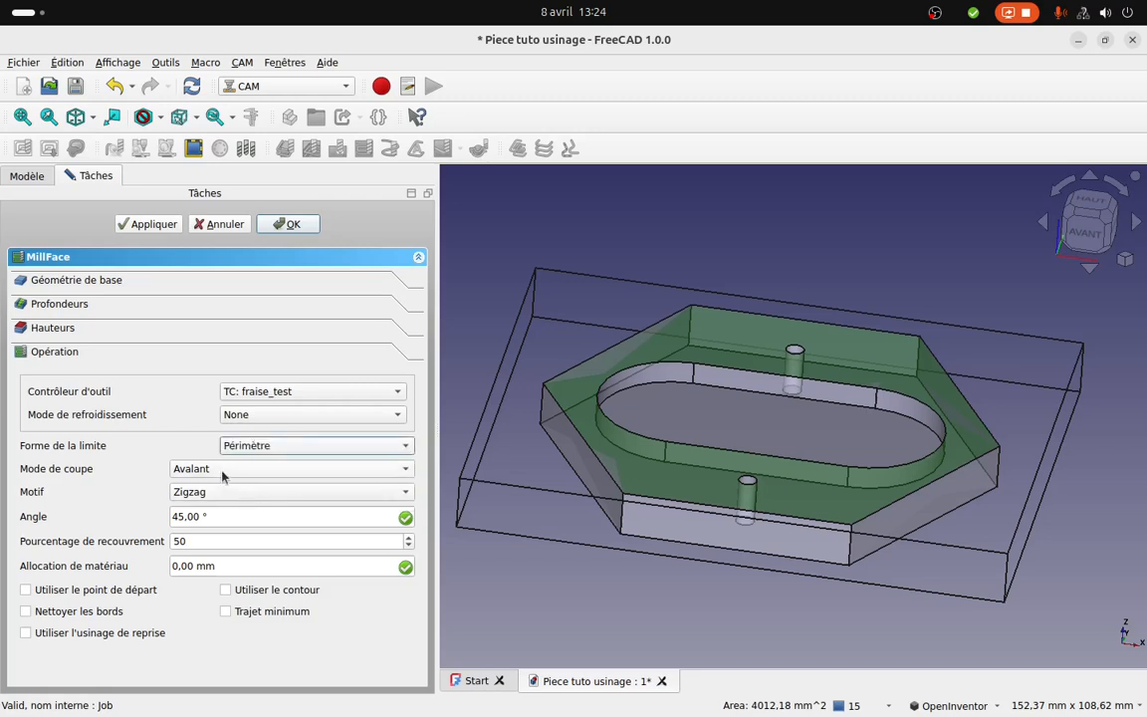
left_click(222, 472)
left_click(208, 487)
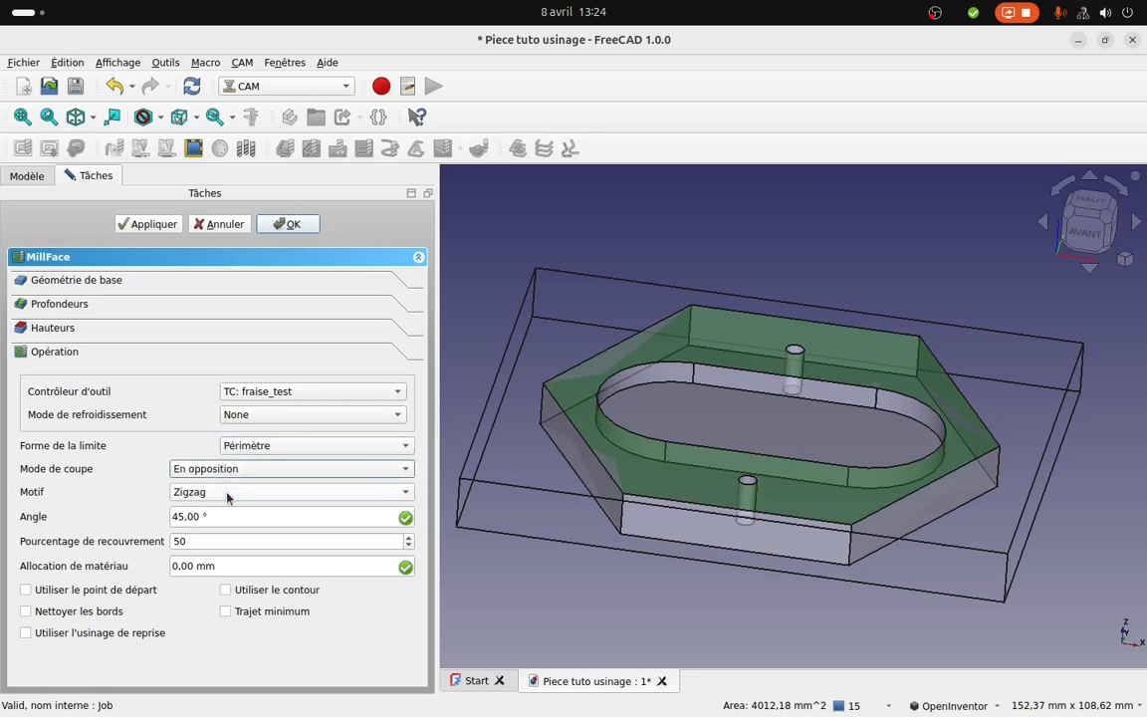
left_click(231, 492)
left_click(236, 530)
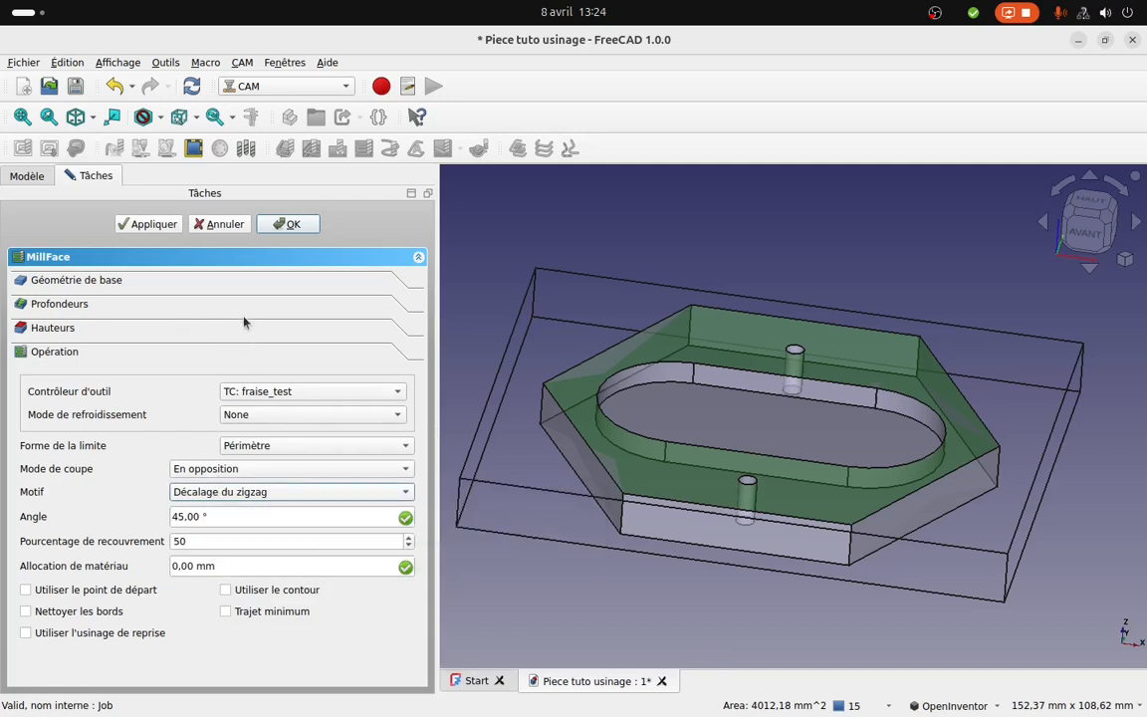
left_click(154, 225)
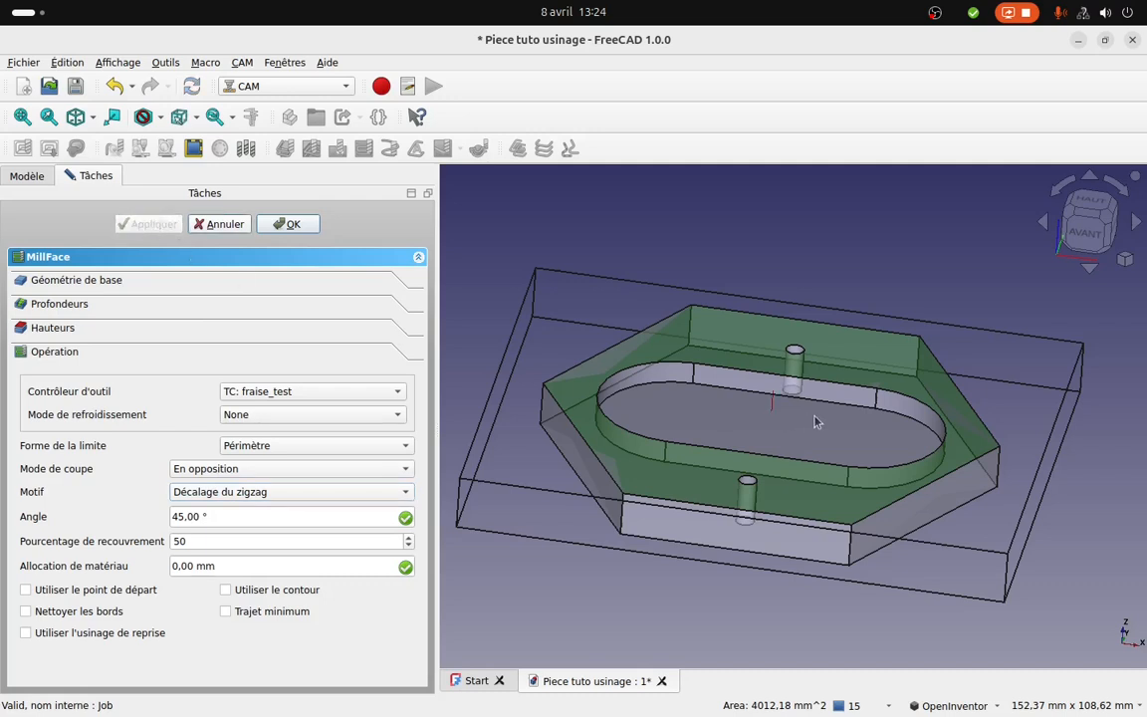
Change the facing boundary shape to Région de la face and recompute the toolpath.
left_click(280, 449)
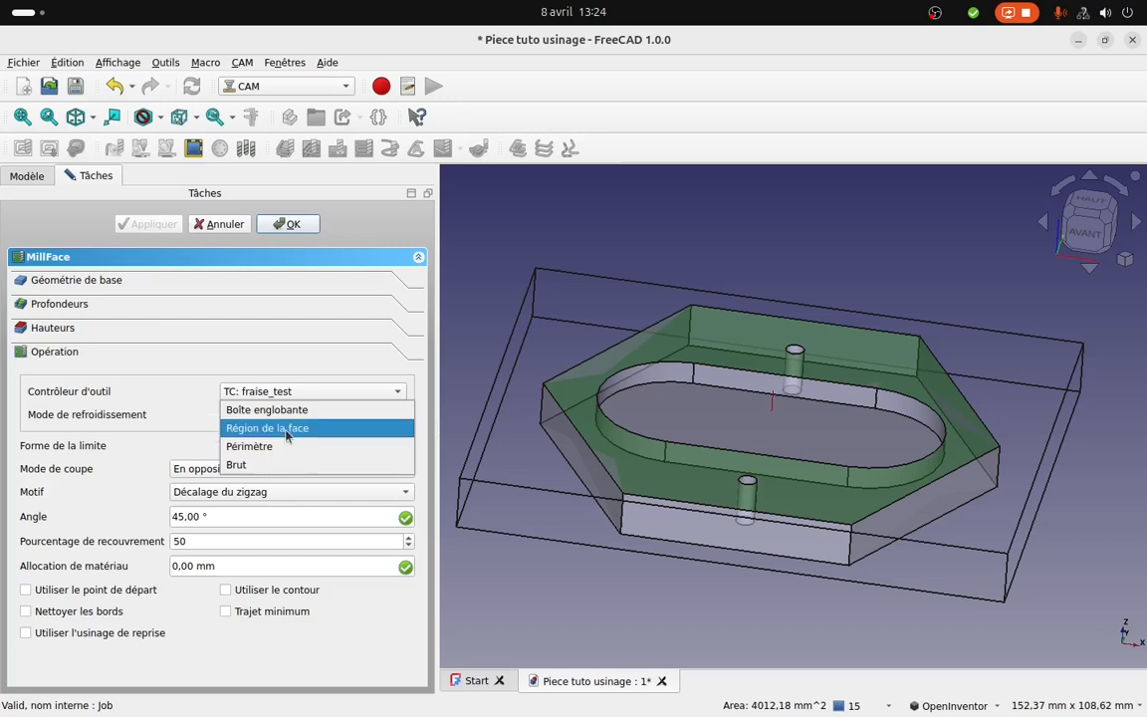
left_click(287, 430)
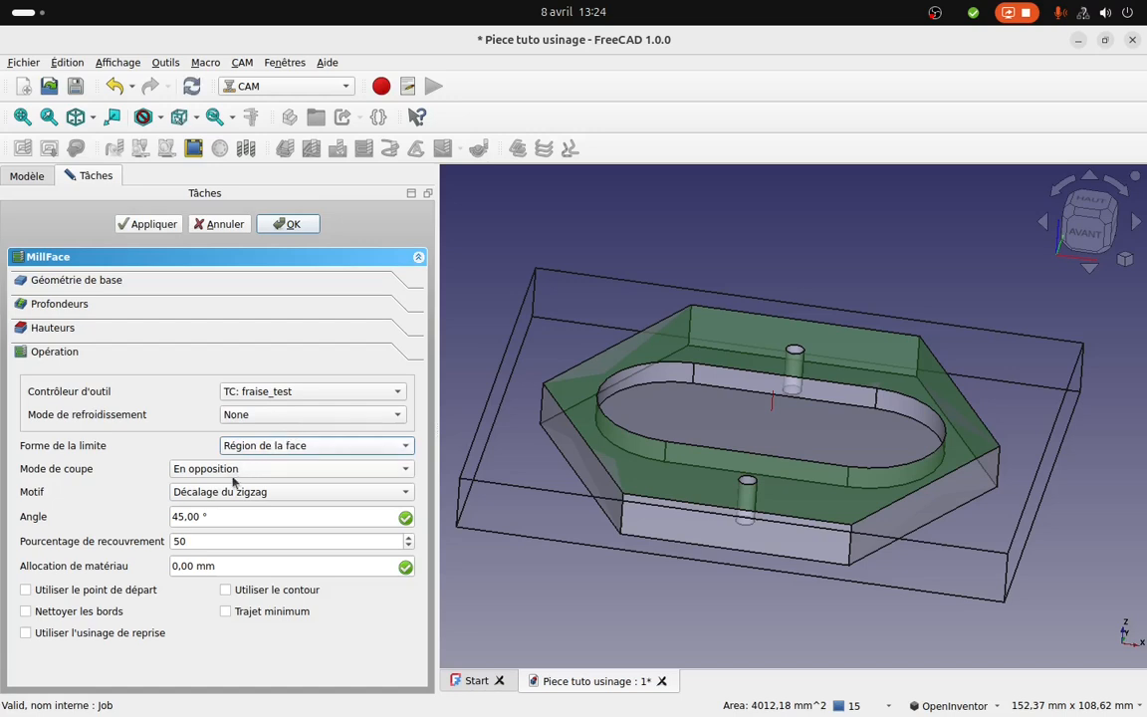
left_click(155, 227)
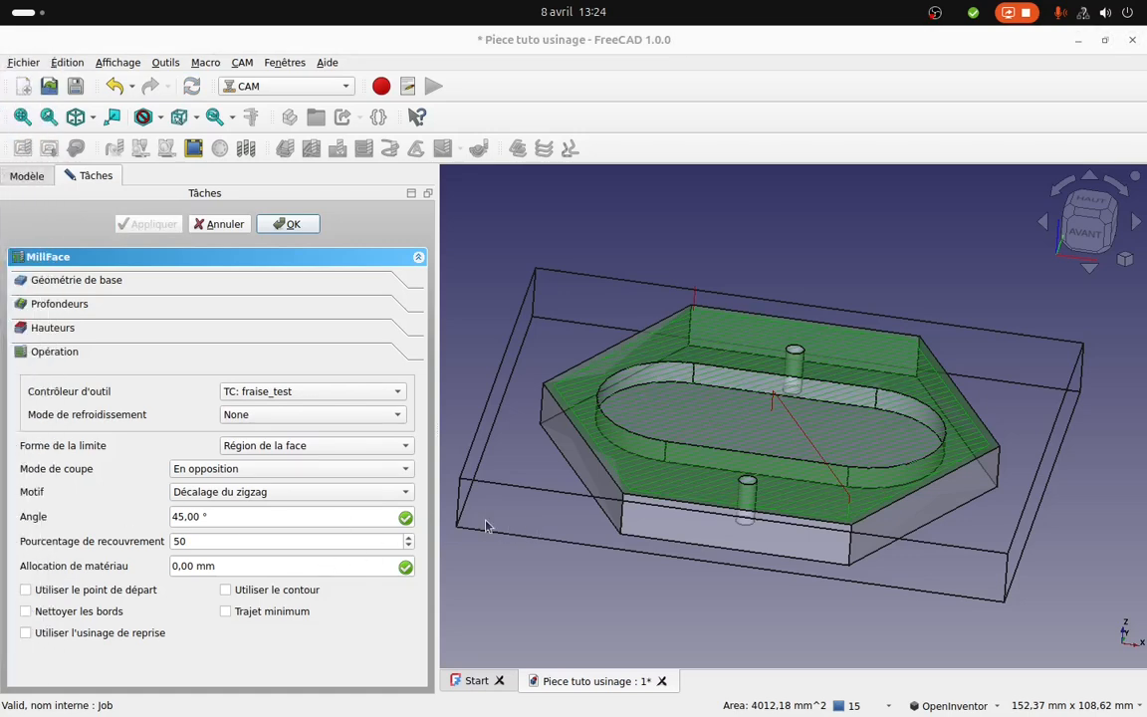
Inspect the facing toolpath in front and angled views and accept the MillFace operation.
mouse_move(751, 402)
left_mouse_down()
mouse_move(760, 436)
mouse_move(775, 410)
mouse_move(746, 396)
left_mouse_up()
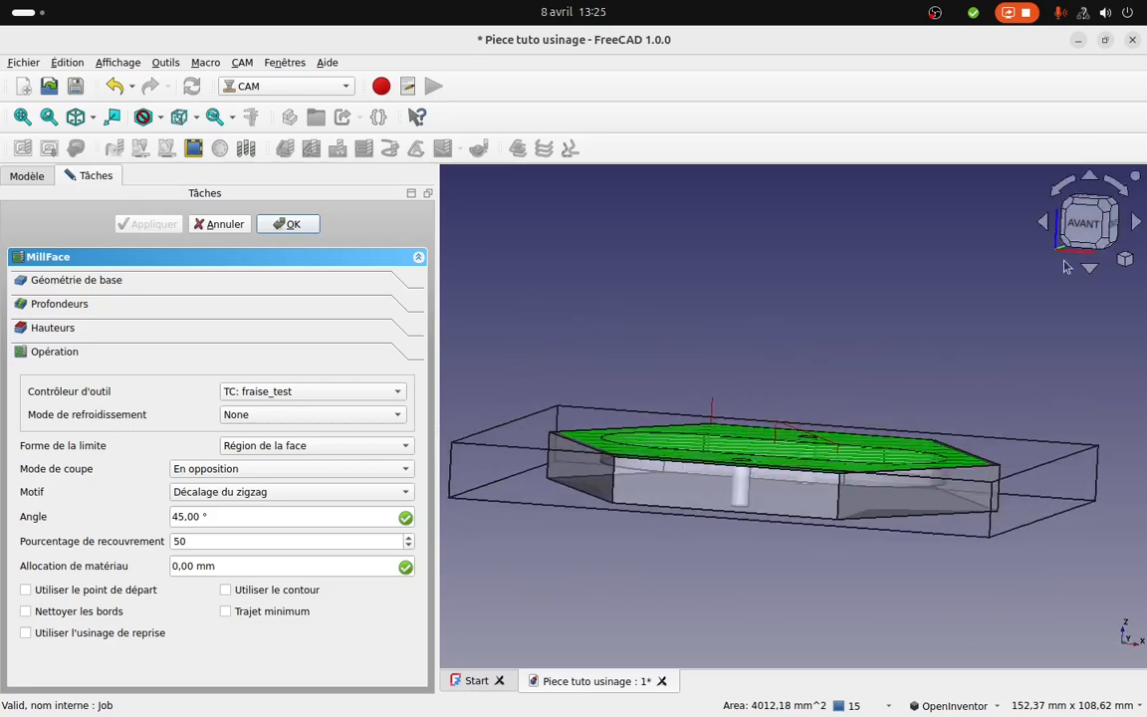
left_click(1085, 233)
scroll(811, 405, "up", 5)
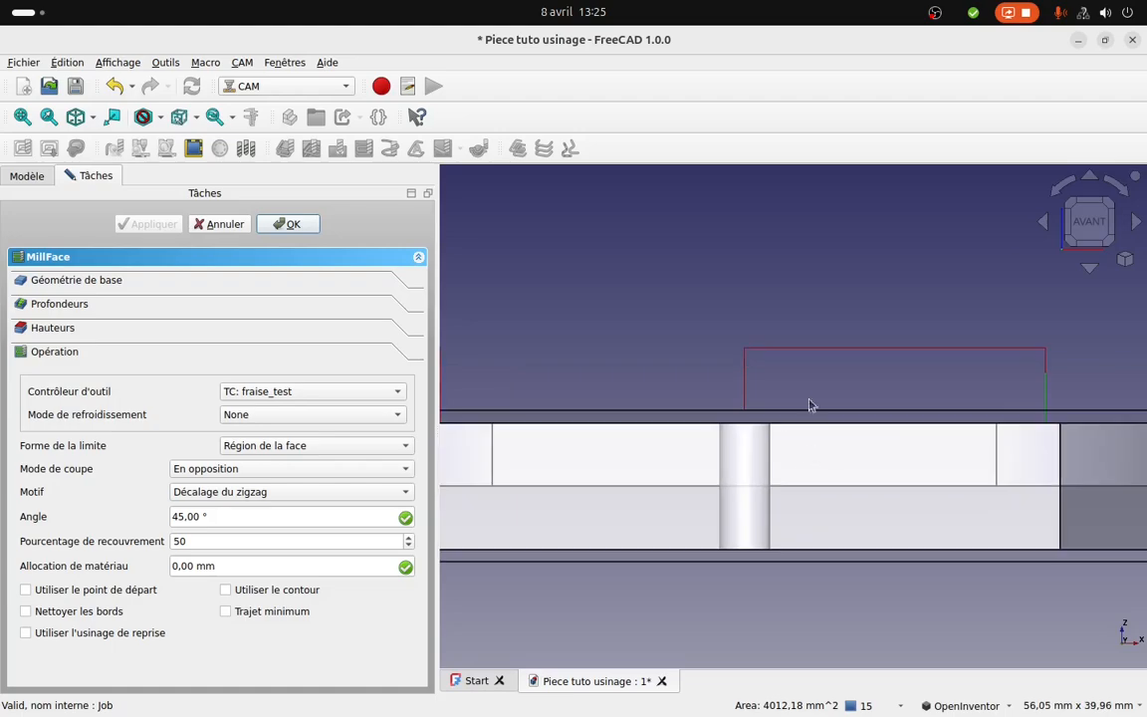
left_click_drag(815, 391, 735, 386)
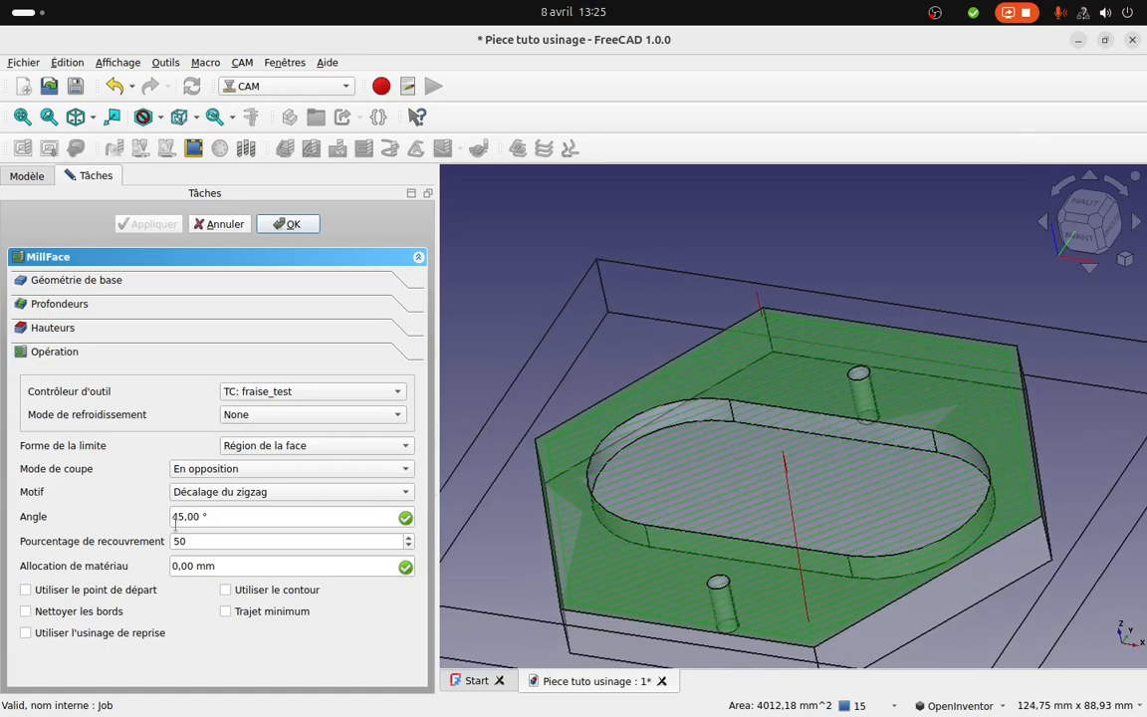
left_click(233, 516)
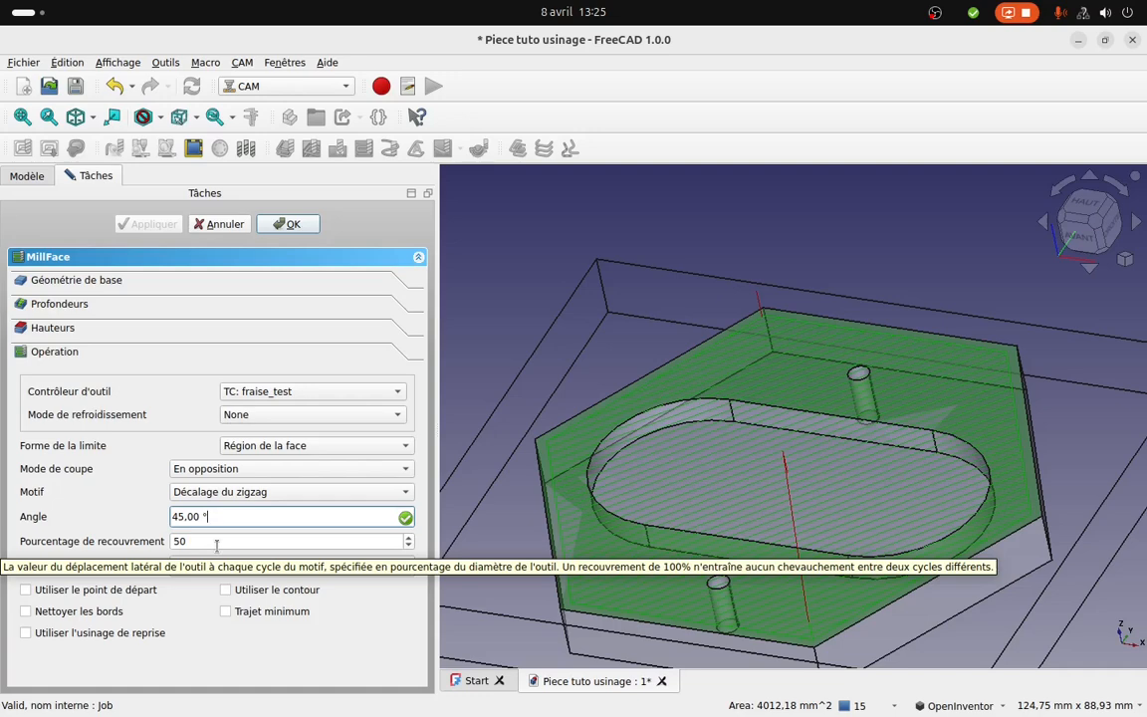
left_click(215, 544)
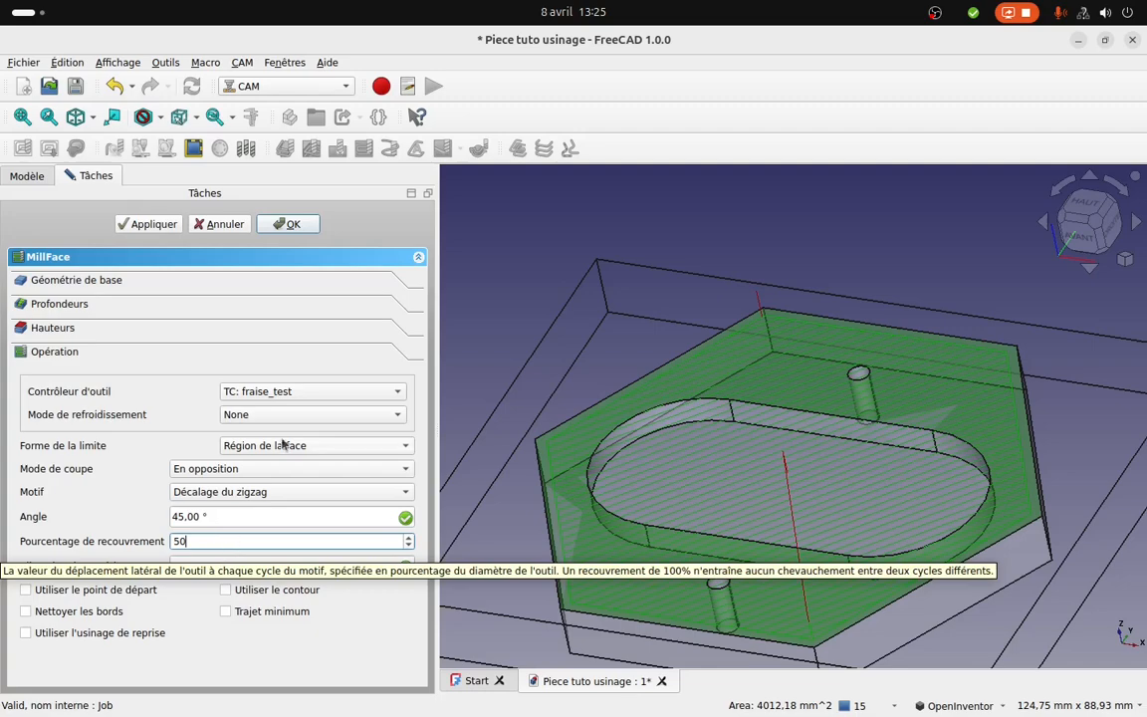
left_click(290, 225)
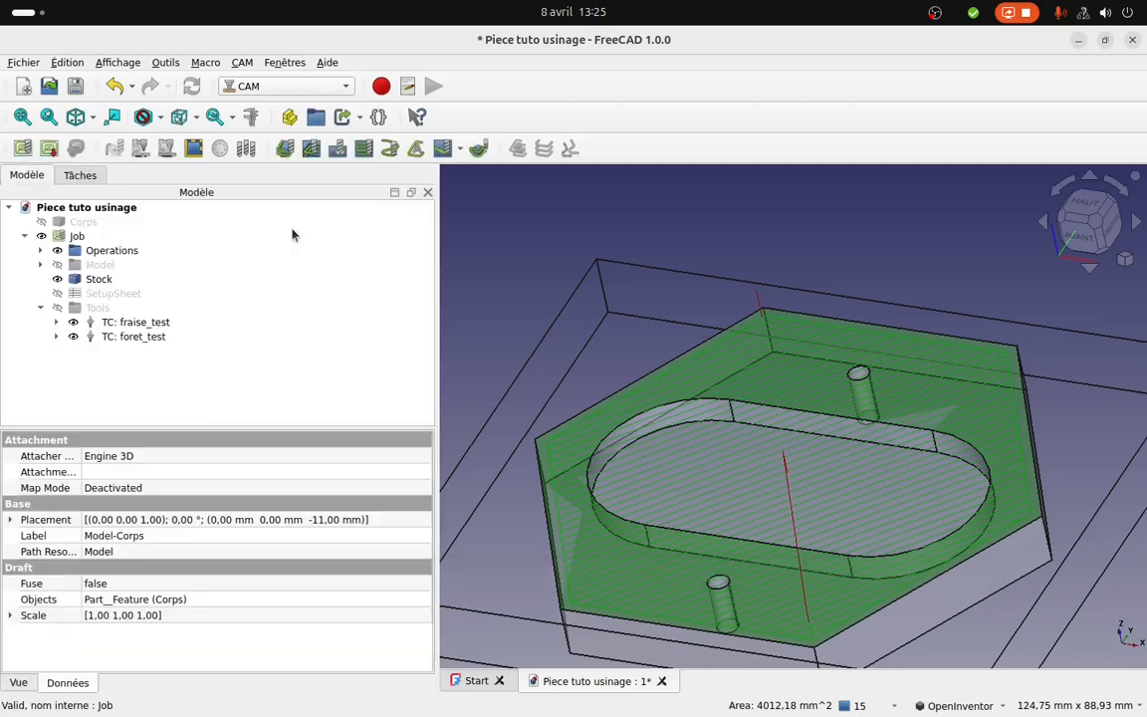
Simulate the job's MillFace operation on the stock and accept the simulated cut material.
scroll(562, 390, "down", 2)
left_click_drag(564, 392, 735, 381)
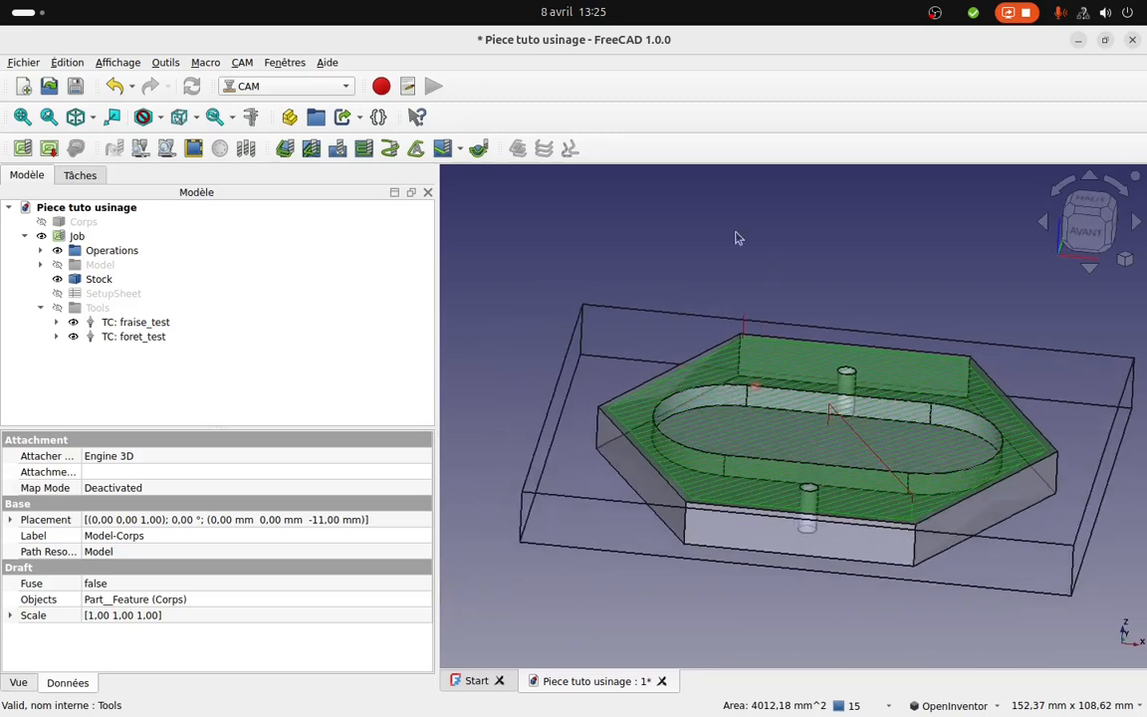
left_click(140, 149)
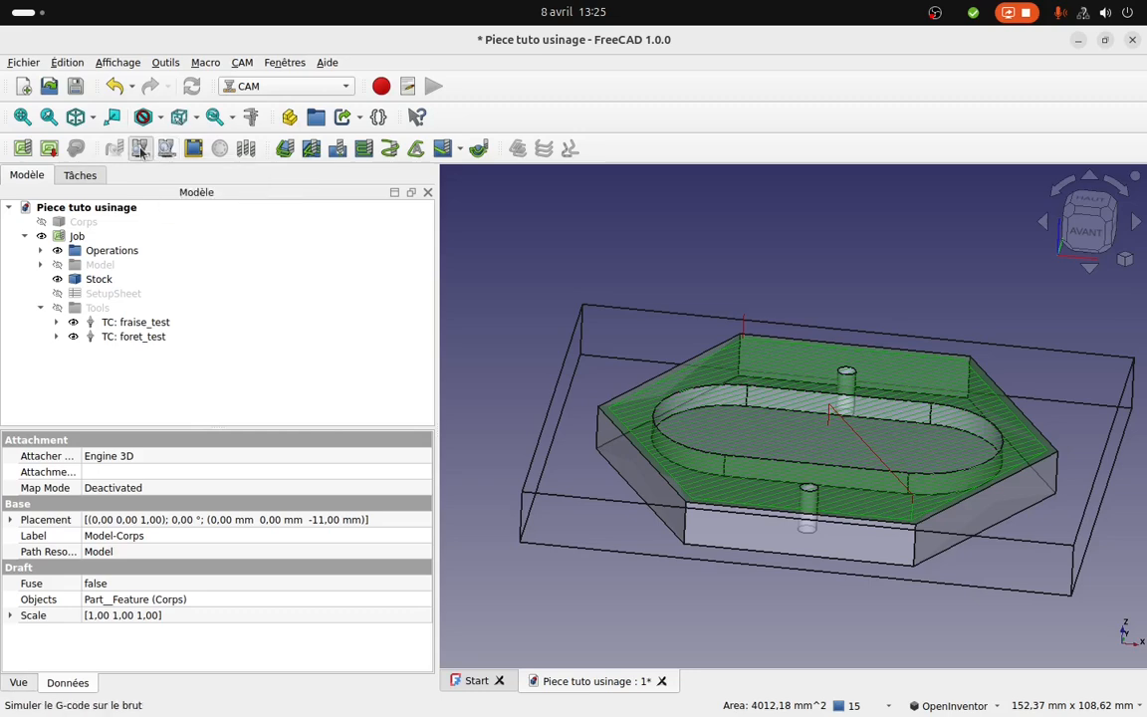
middle_click_drag(482, 363, 797, 379)
left_click(179, 307)
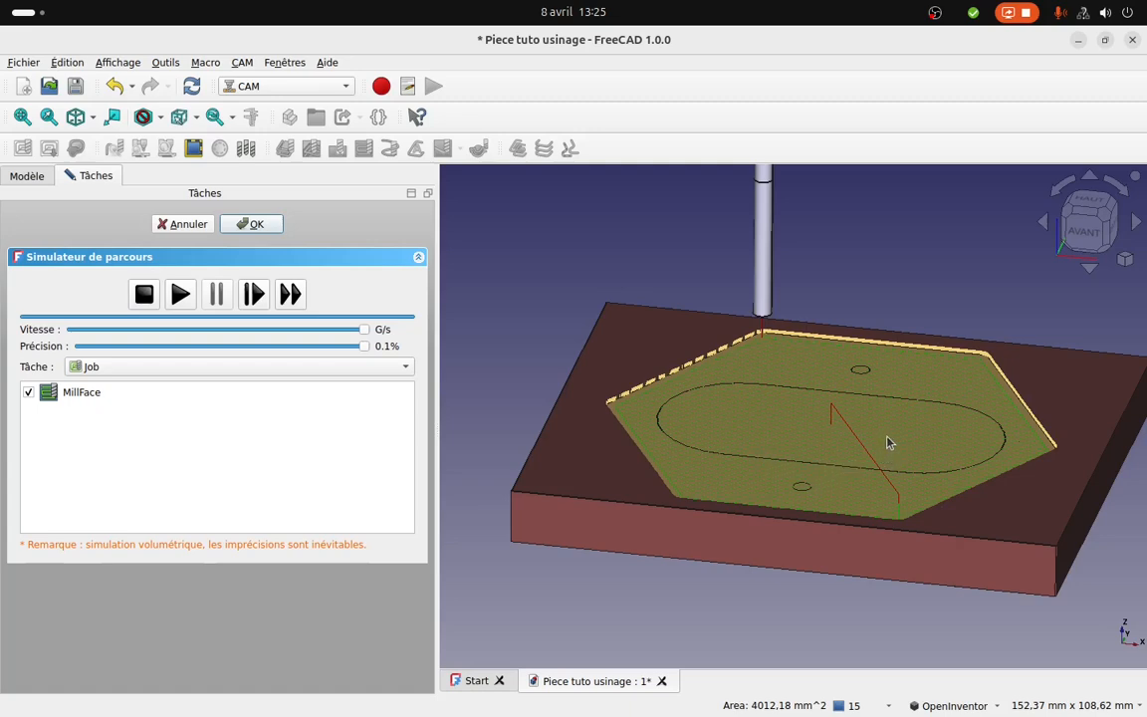
left_click(245, 228)
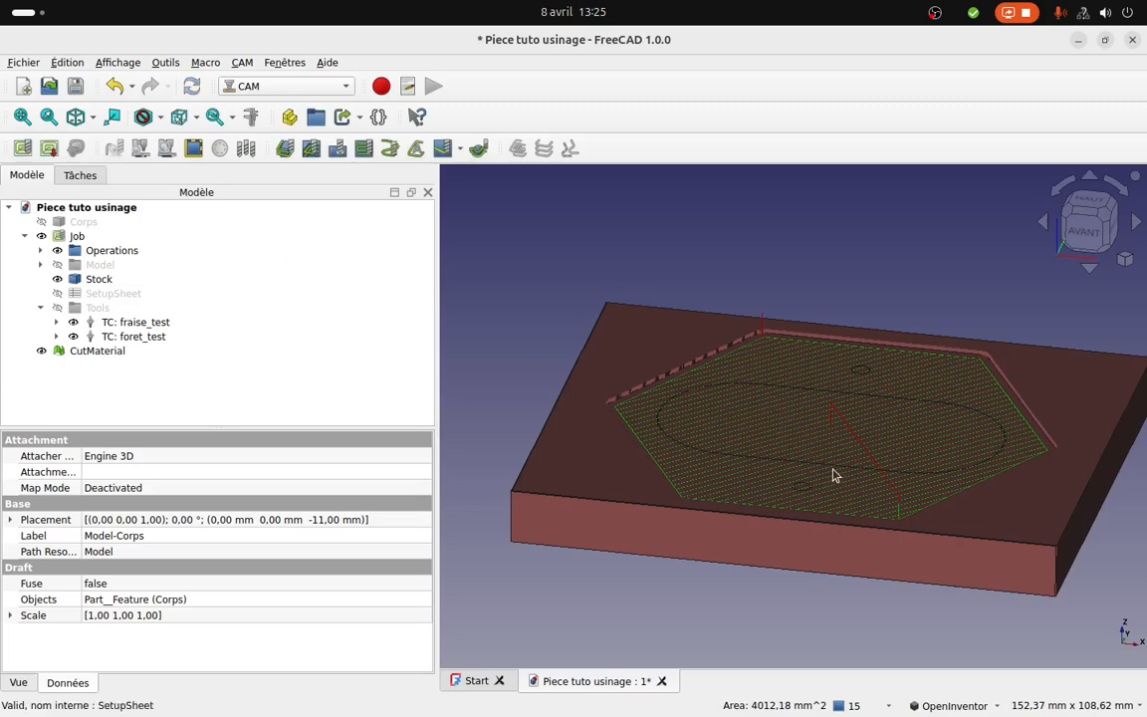
scroll(834, 474, "down", 1)
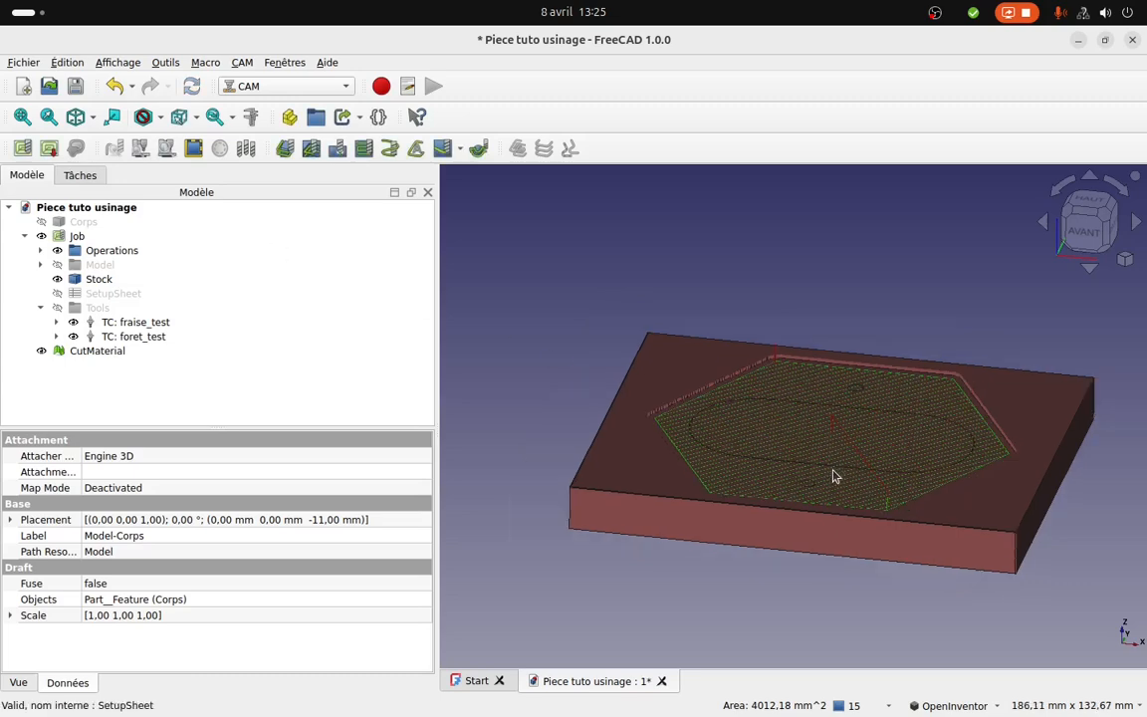
Delete the CutMaterial simulation result from the document.
left_click(89, 352)
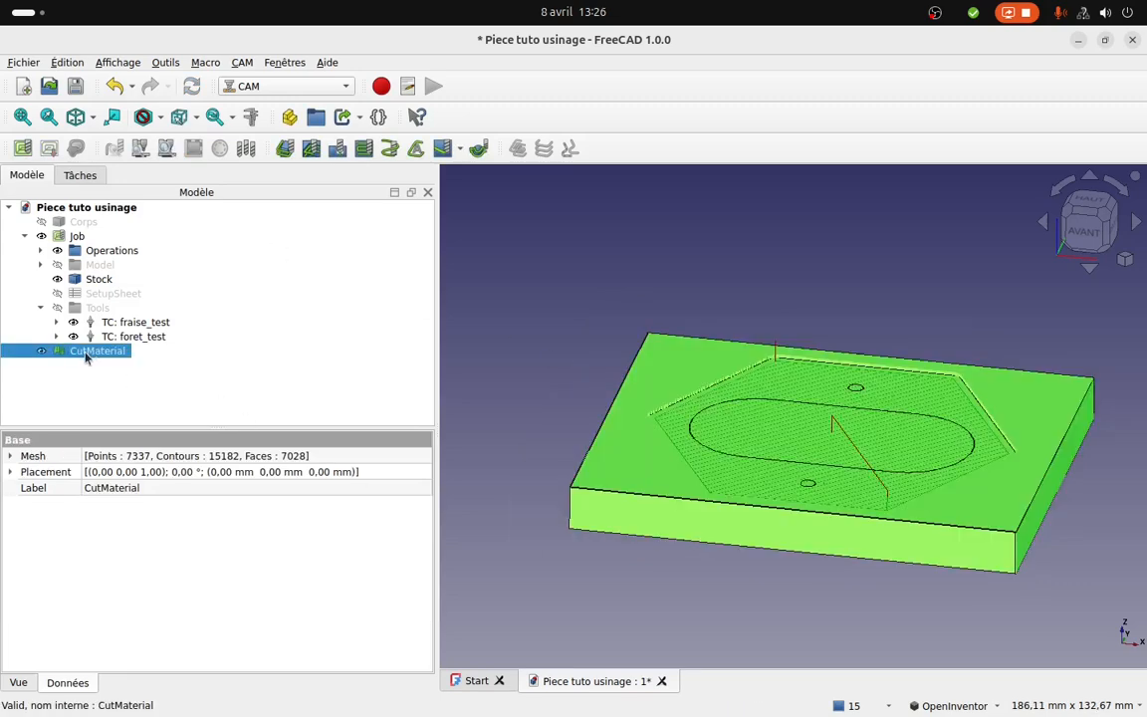
key("Delete")
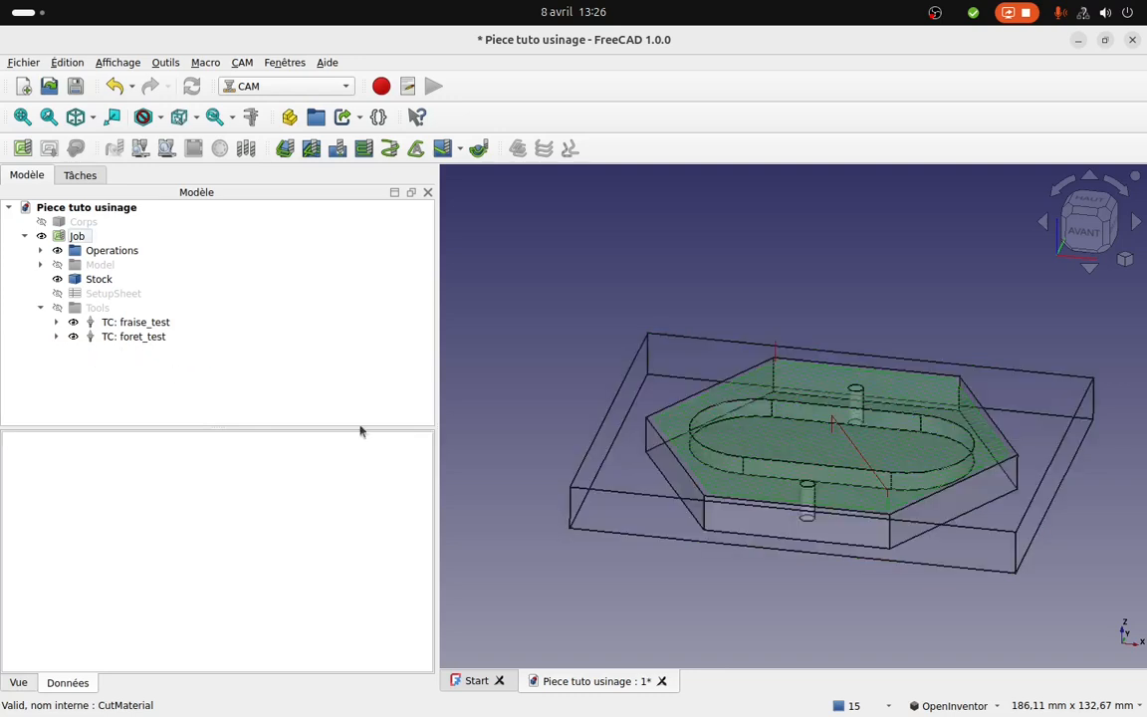
middle_click_drag(848, 366, 854, 326)
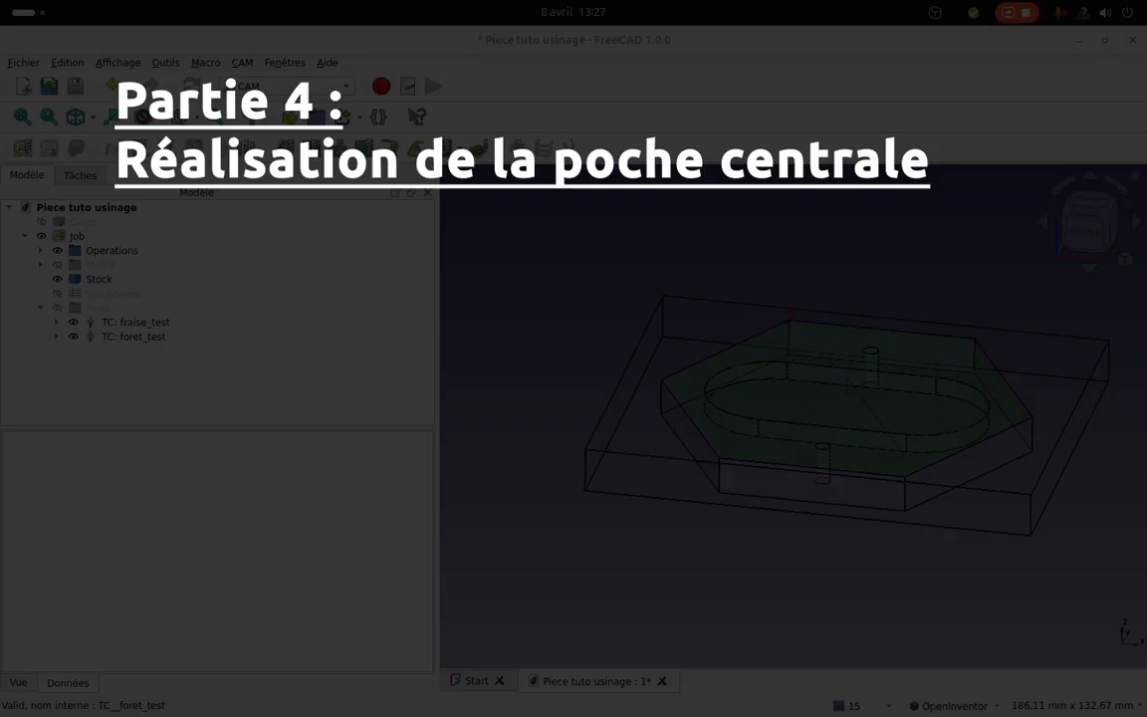
Hide the MillFace toolpath in the job's operations.
scroll(827, 414, "up", 5)
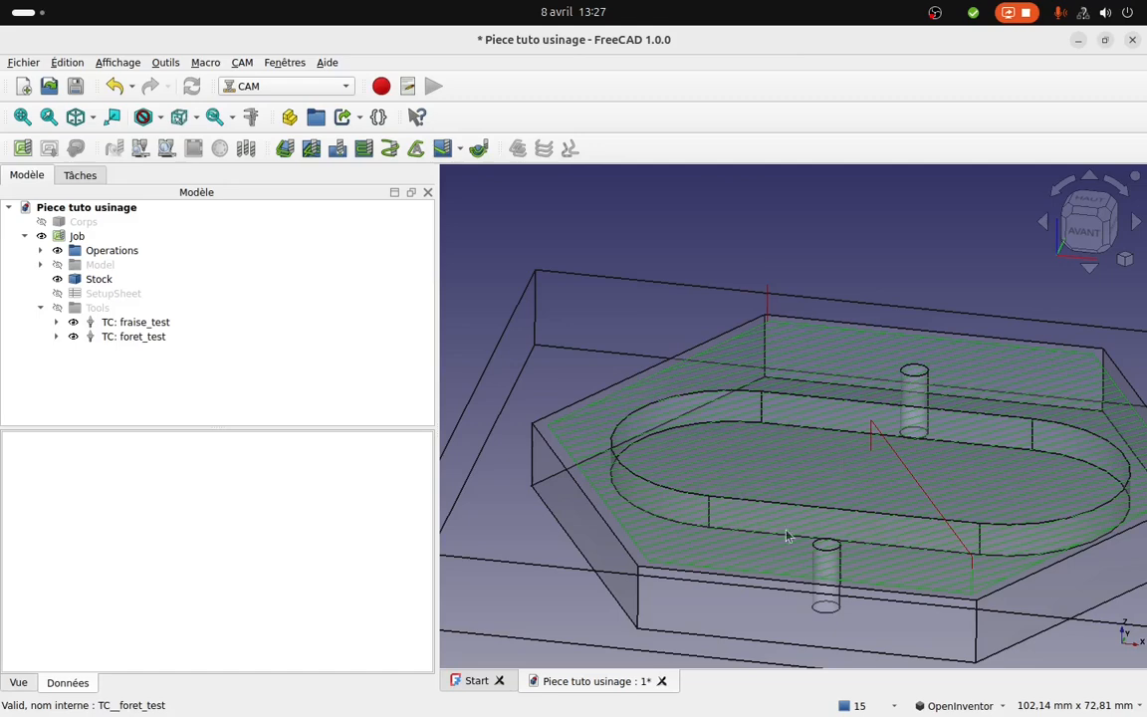
left_click(41, 250)
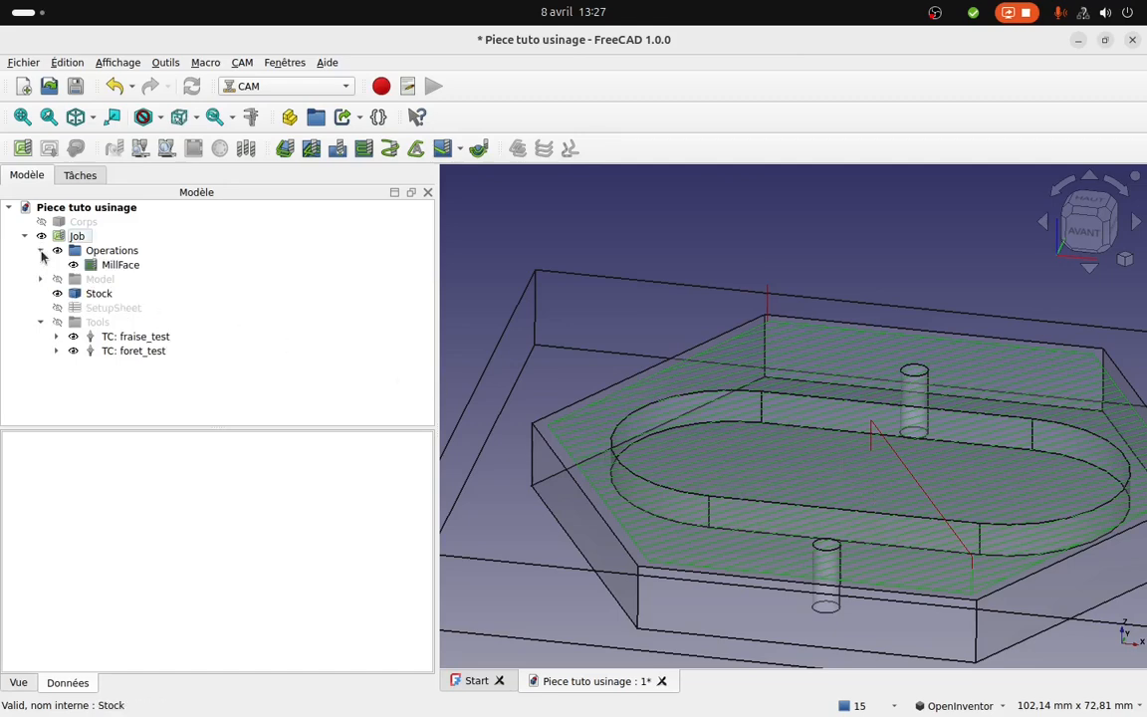
left_click(86, 249)
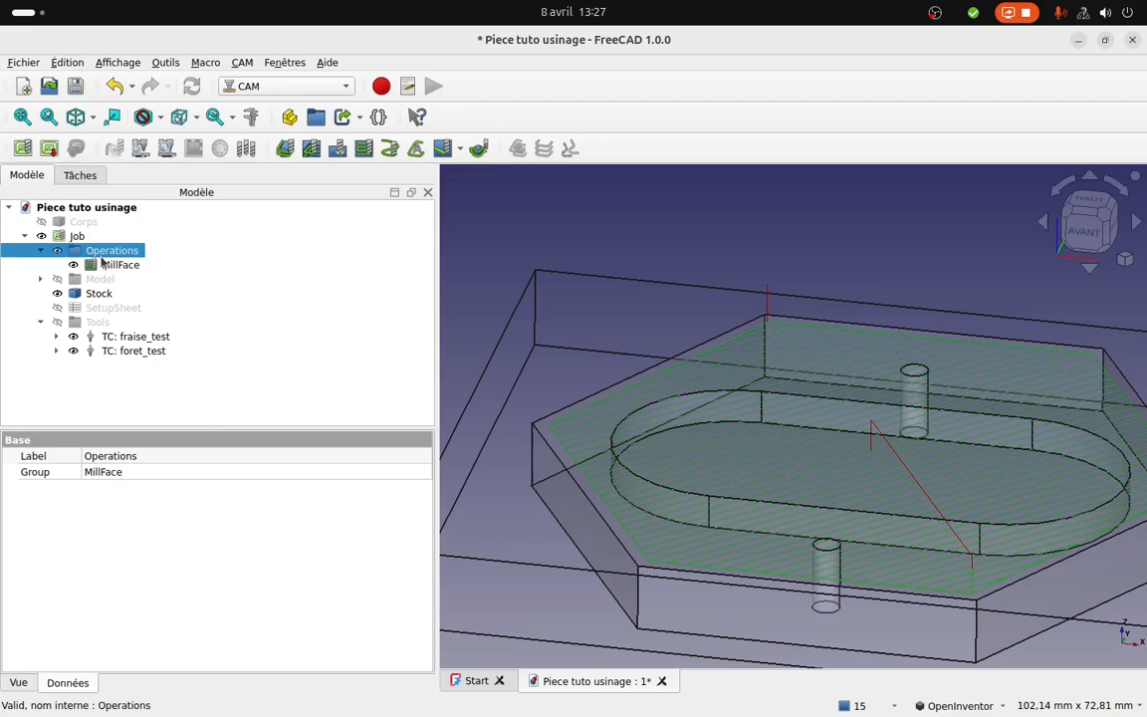
left_click(121, 264)
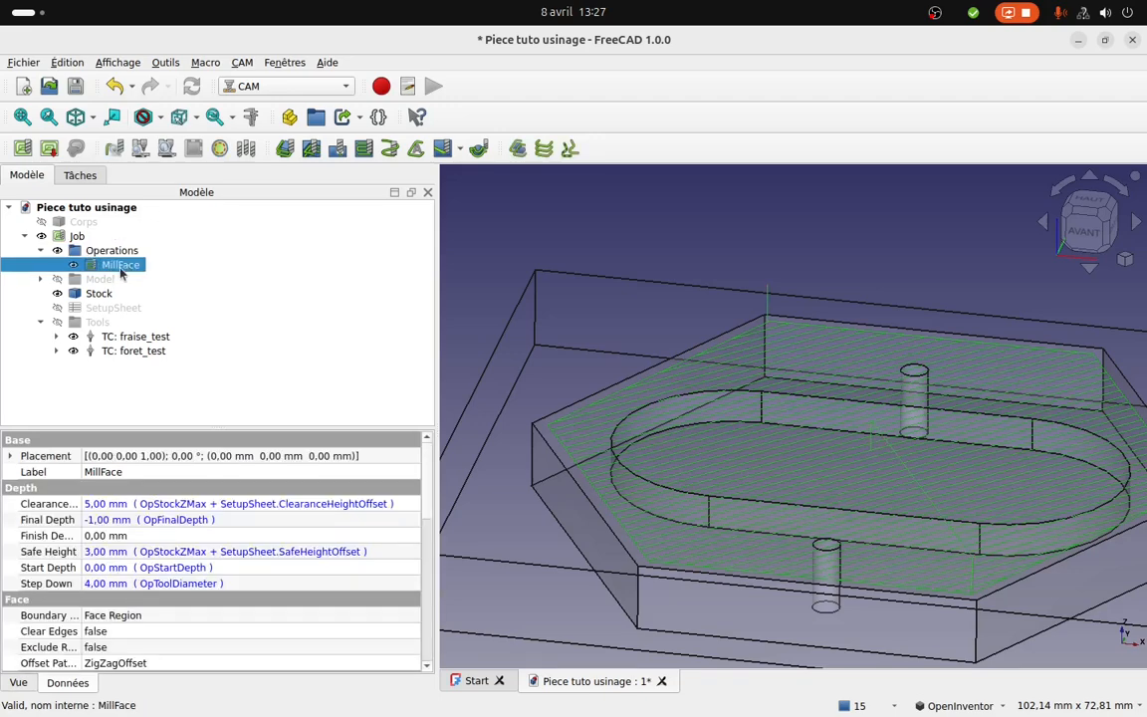
key("space")
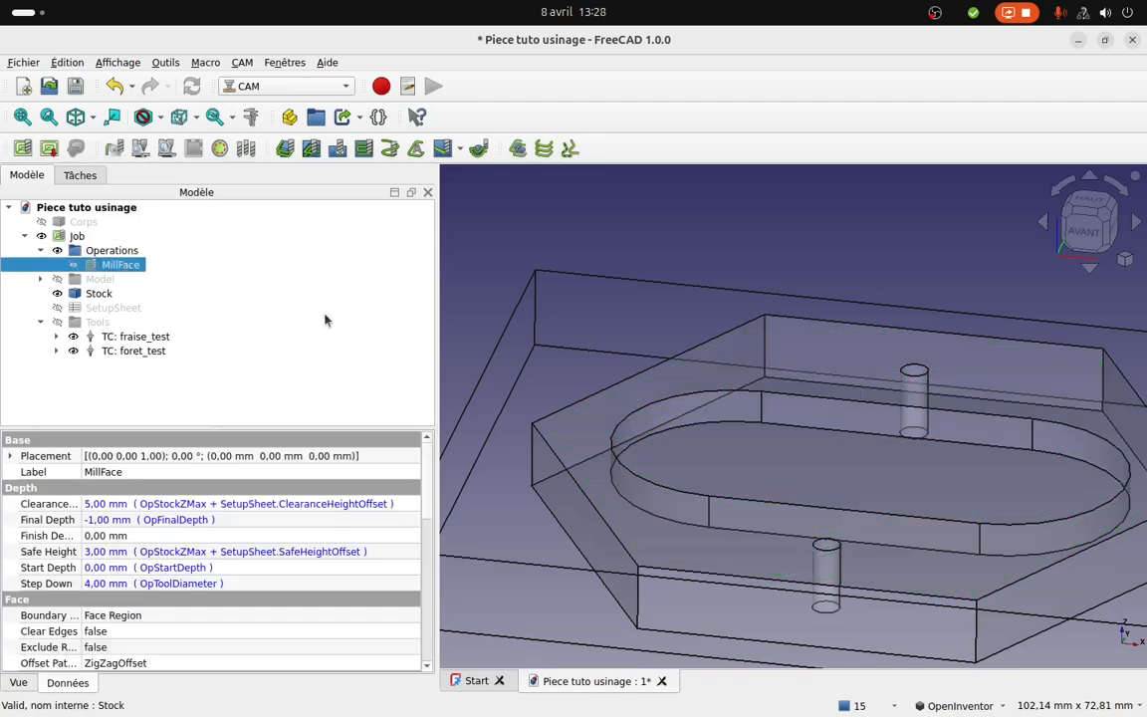
Measure the depth of the central oblong pocket along one of its vertical wall edges.
middle_click_drag(823, 458, 819, 416)
left_click_drag(821, 418, 728, 378)
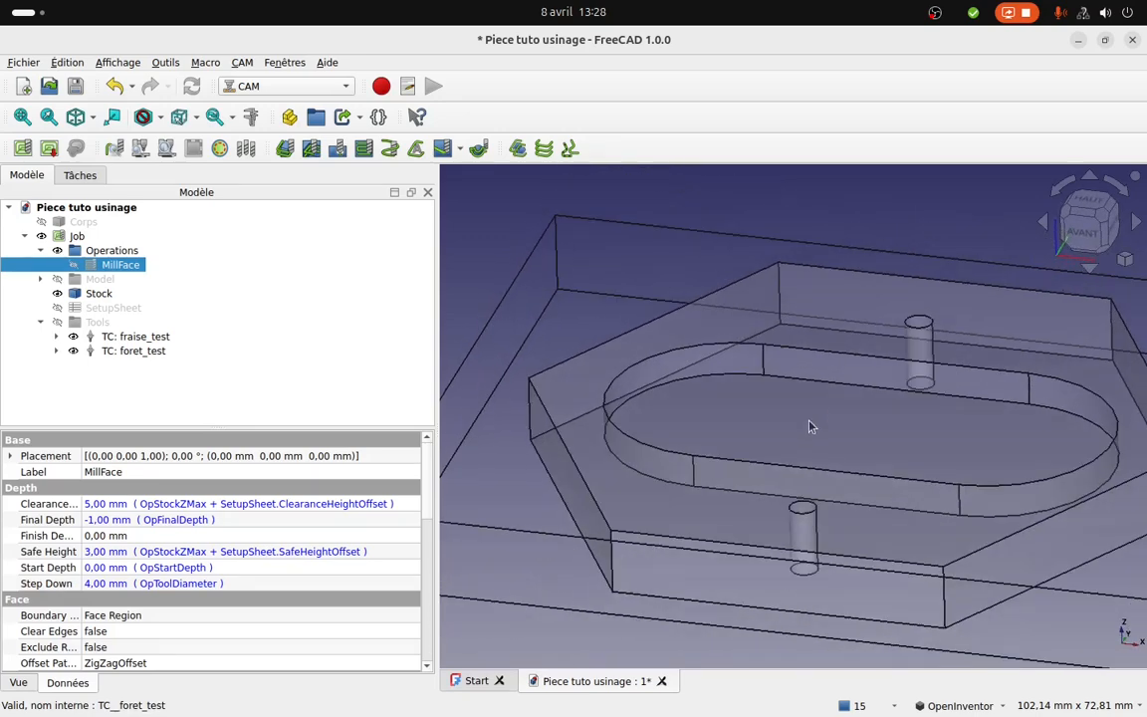
left_click(251, 119)
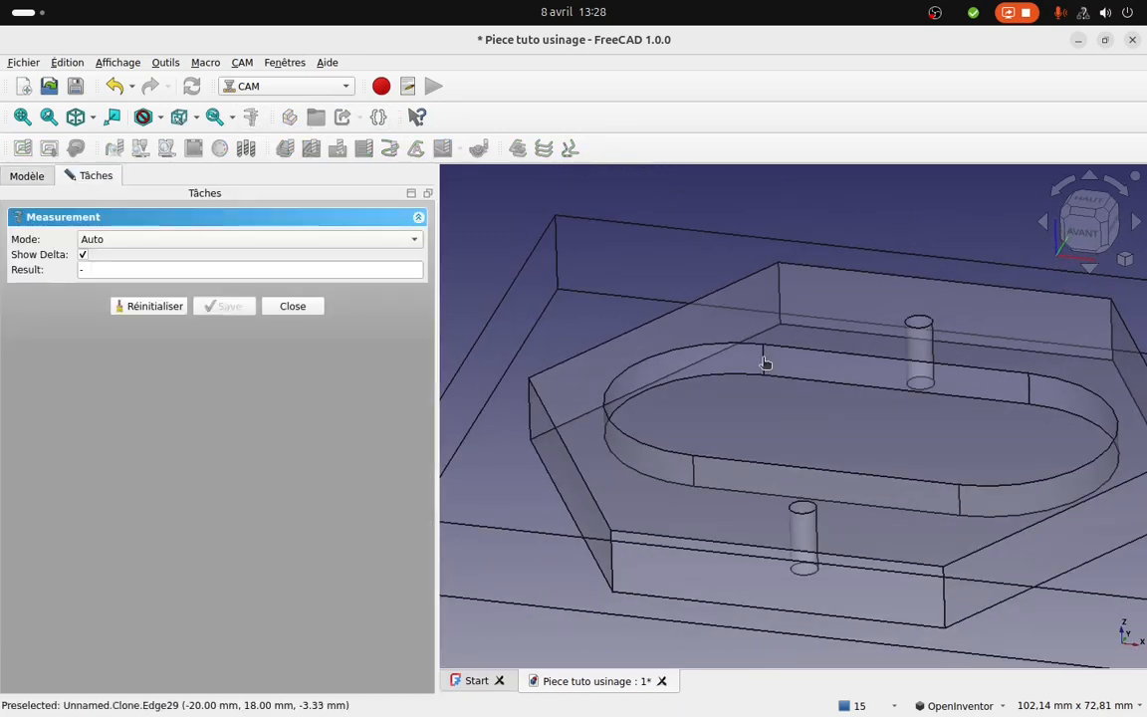
left_click(763, 361)
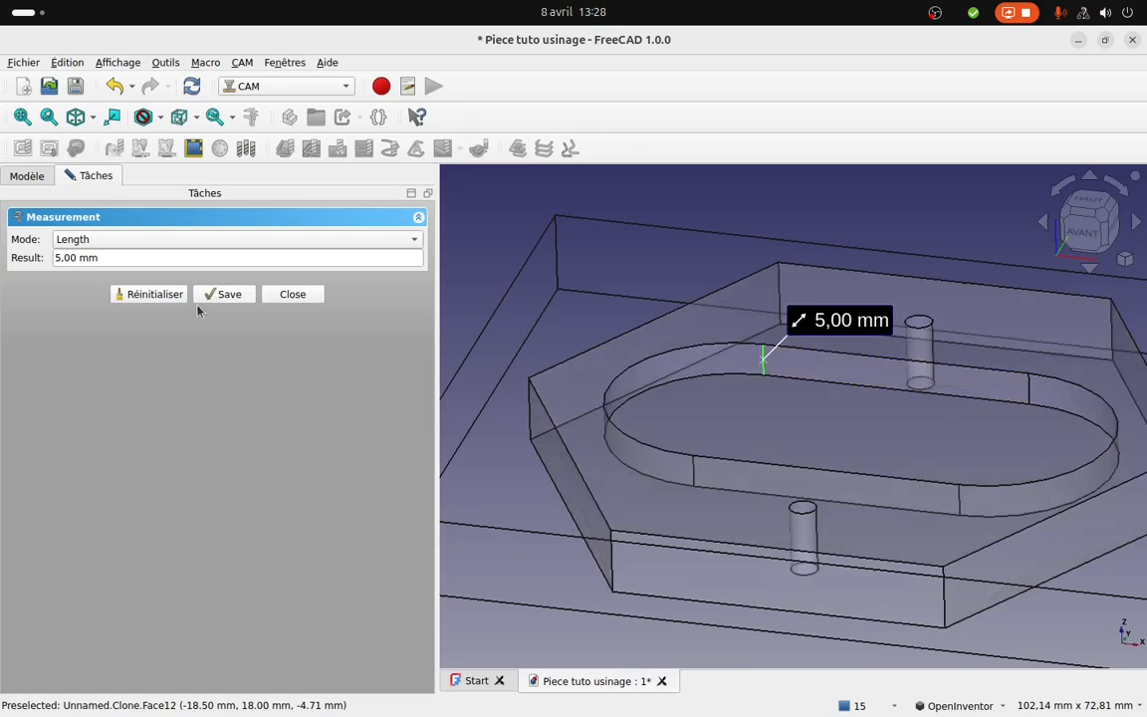
left_click(295, 298)
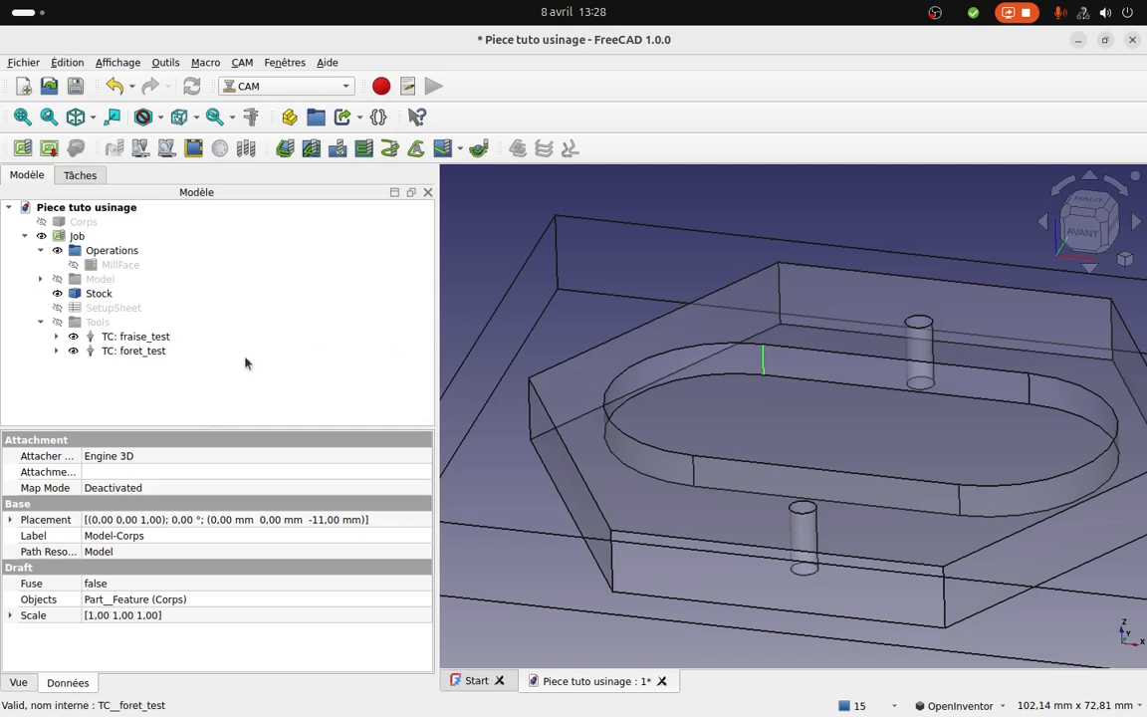
Create a Pocket Shape operation on the floor face of the central oblong pocket and review its base geometry and extensions.
left_click(87, 208)
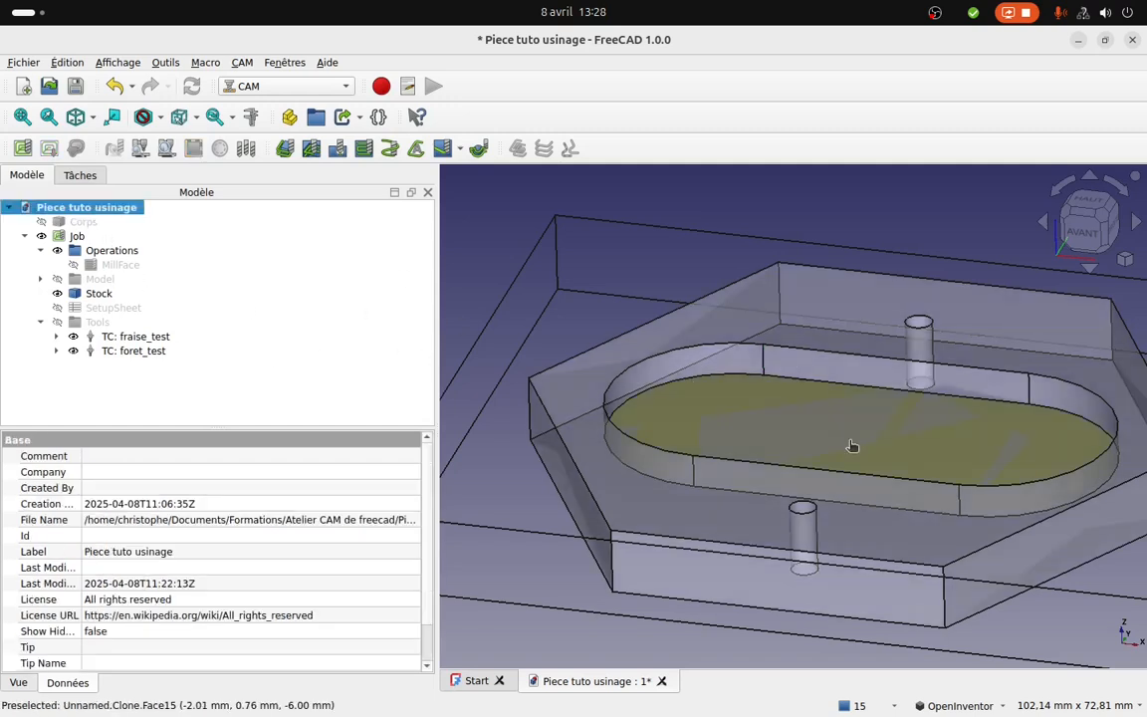
left_click(868, 429)
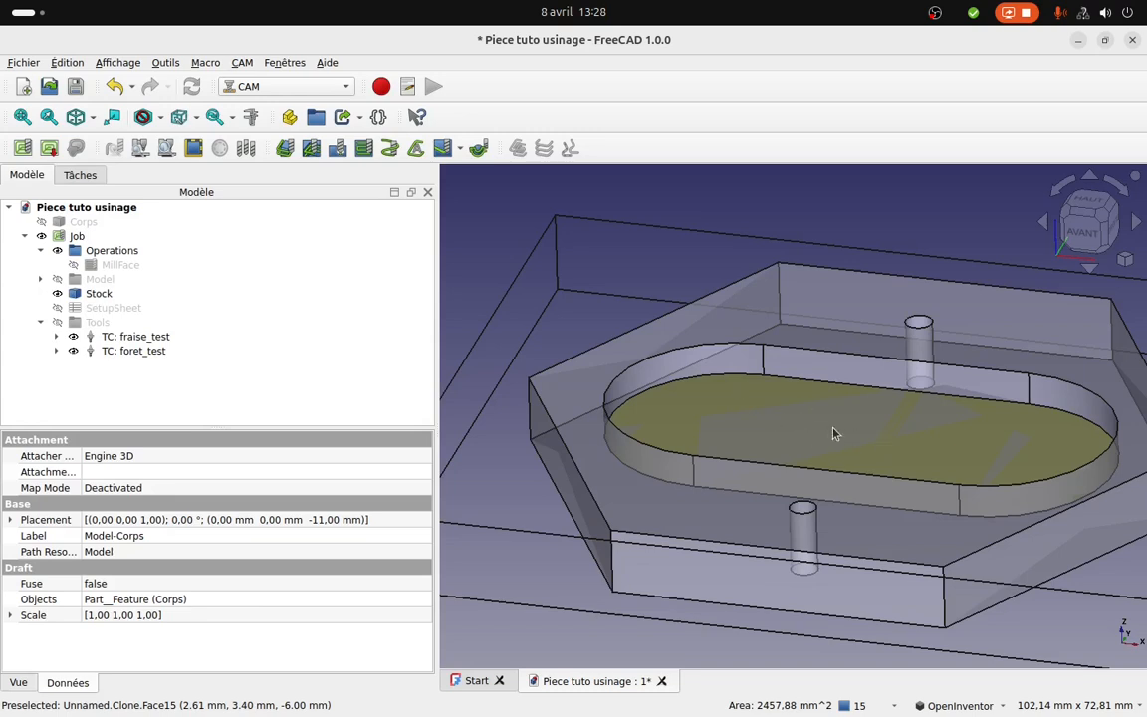
left_click(309, 150)
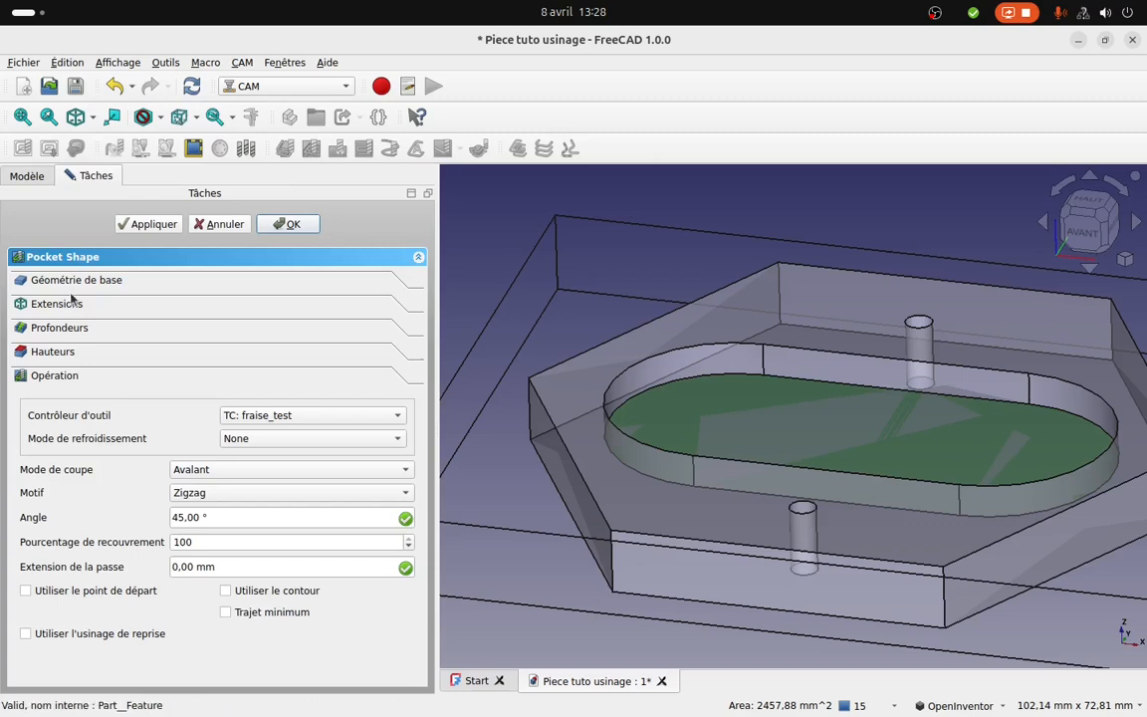
left_click(76, 280)
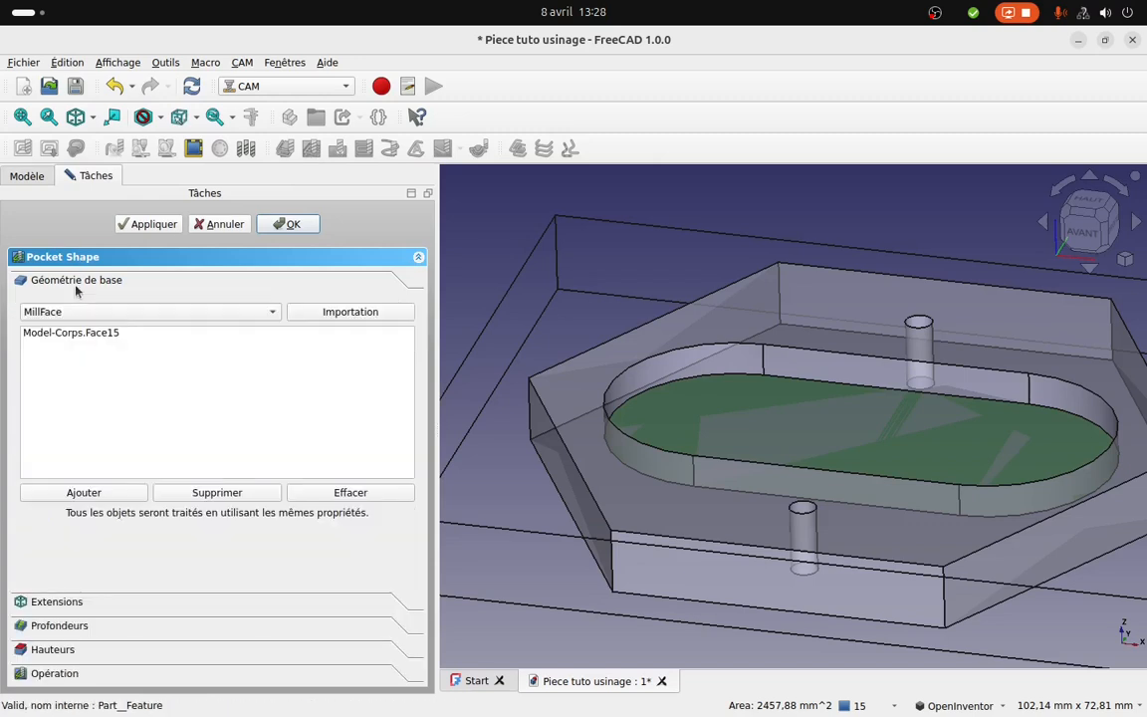
left_click(76, 603)
Set the pocket operation's step down (Pas de descente) to the expression OpToolDiameter/2.
left_click(69, 626)
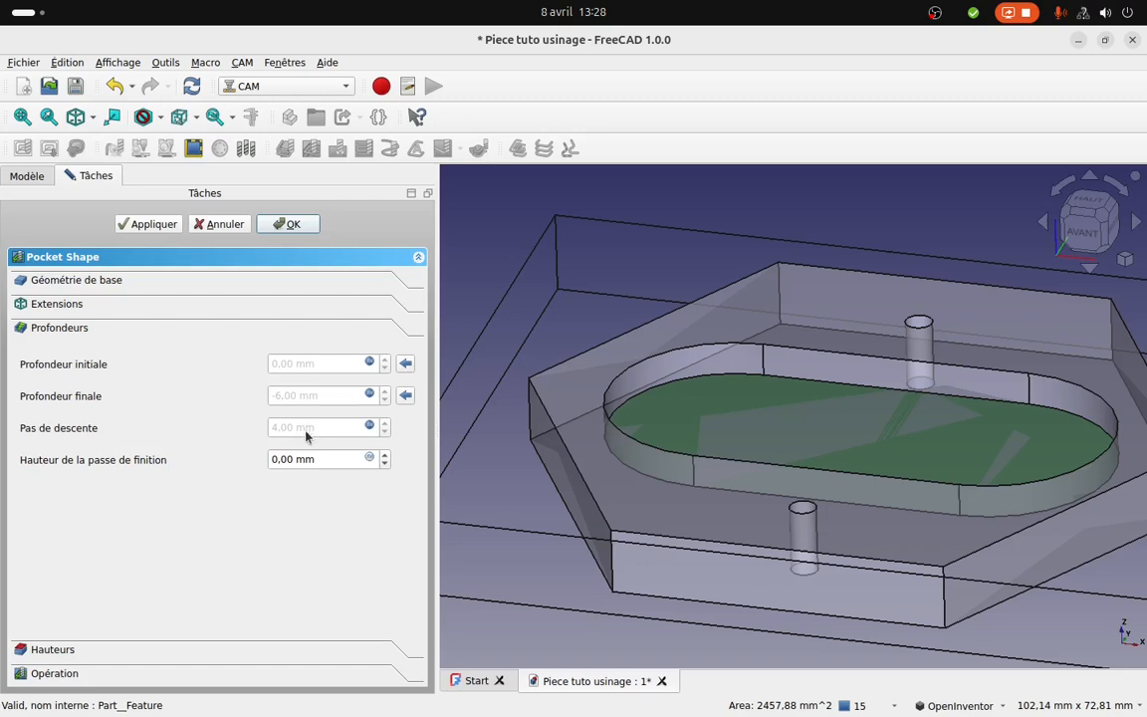
left_click(370, 427)
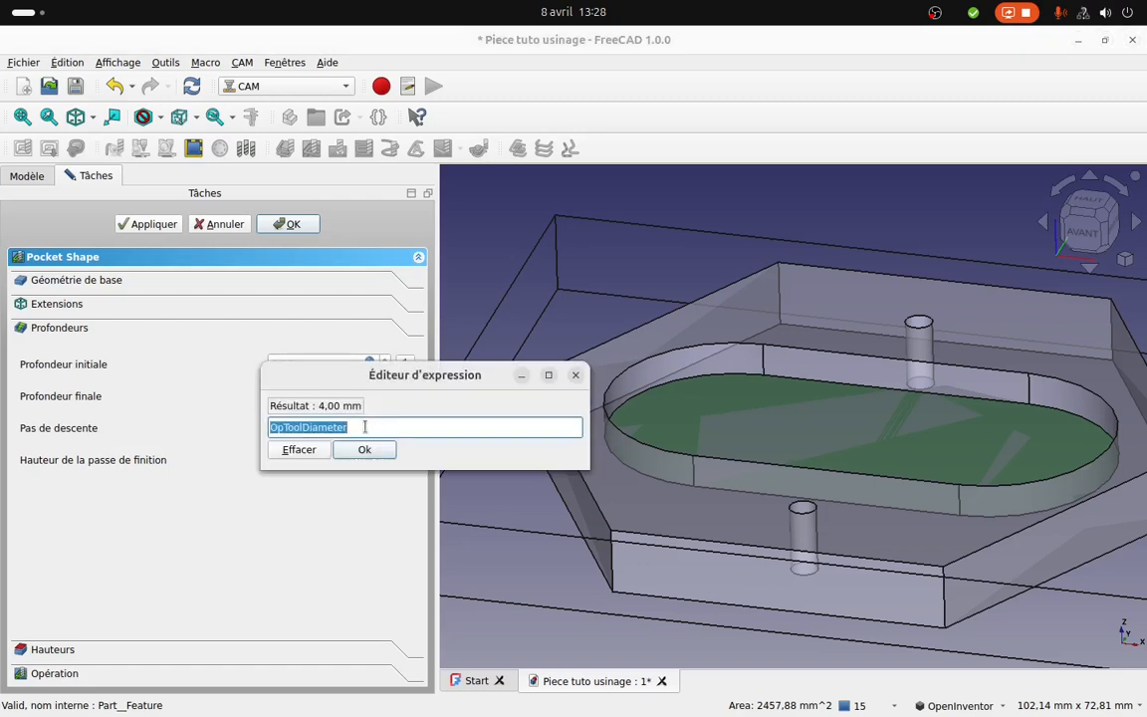
left_click(349, 429)
type("/")
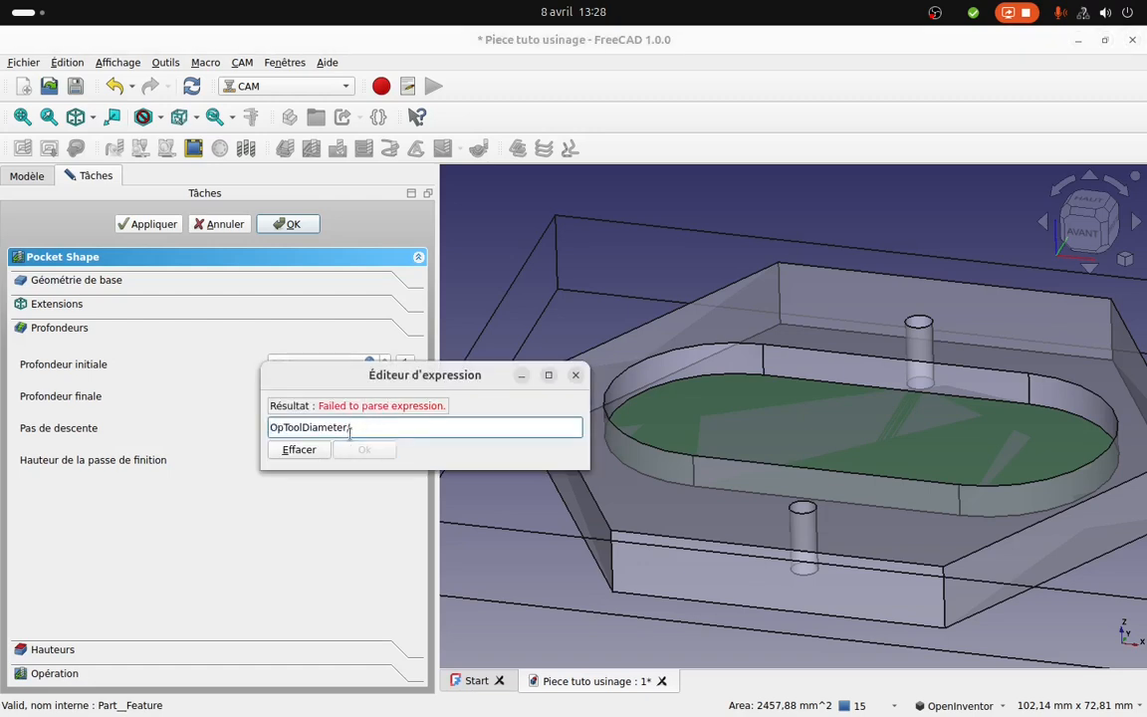
type("2")
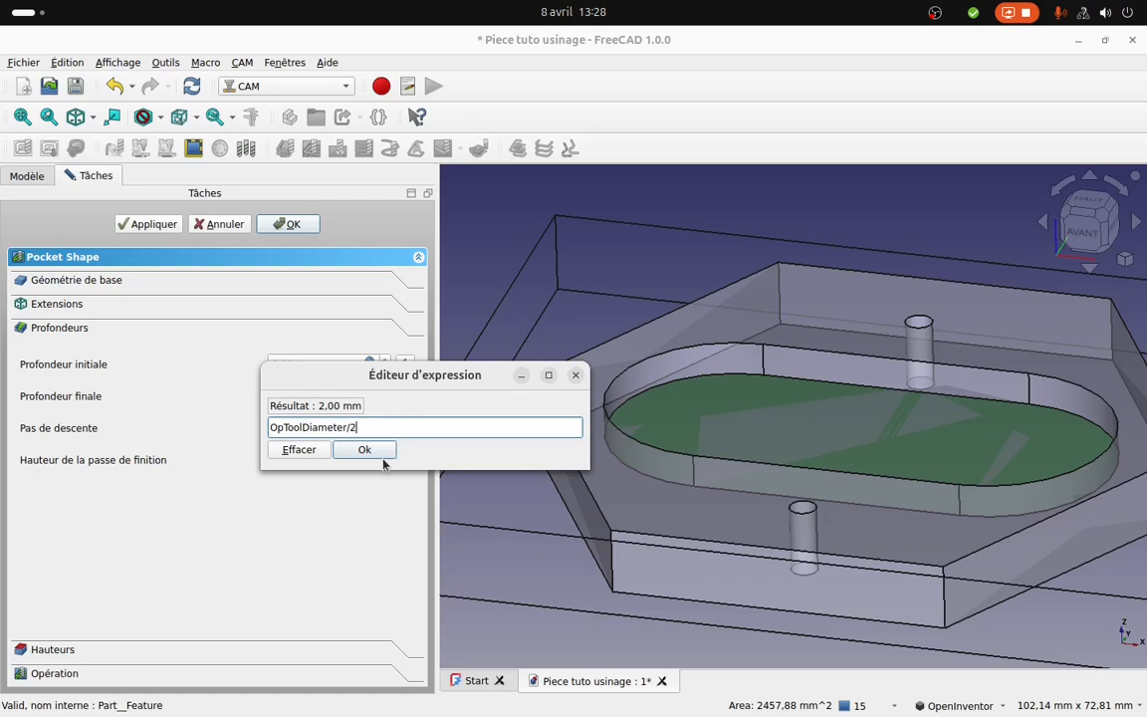
left_click(374, 451)
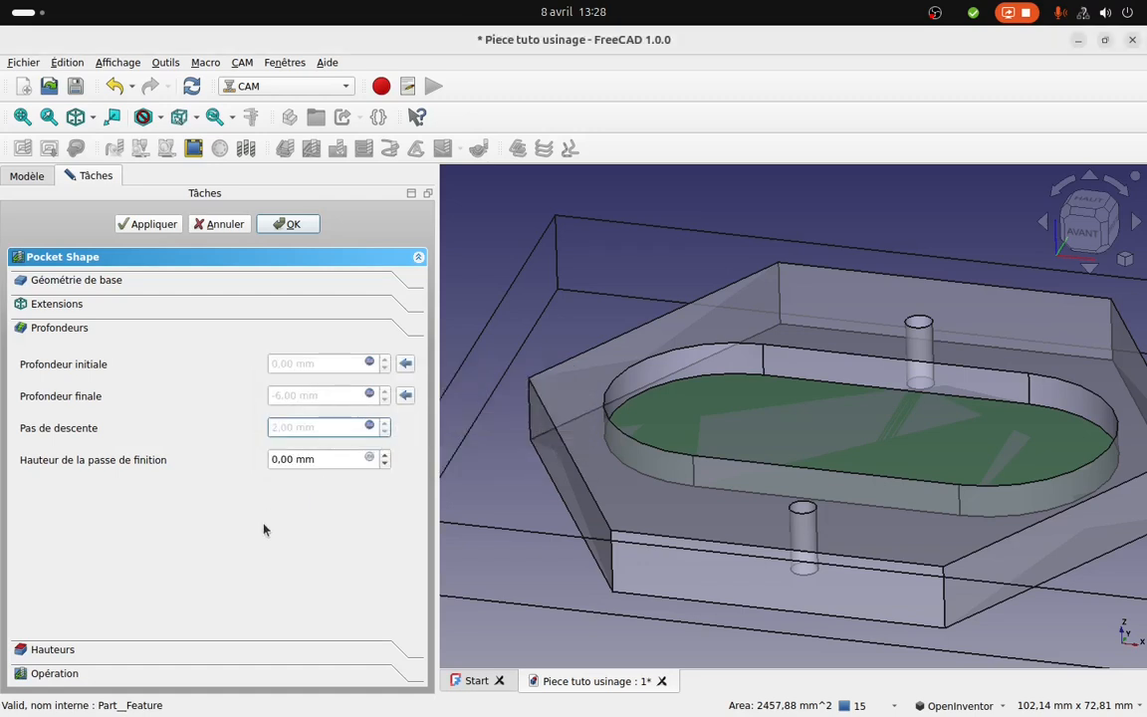
Review the pocket operation's heights and cut mode, and set its pattern (Motif) to Décalage du zigzag.
left_click(57, 654)
left_click(82, 647)
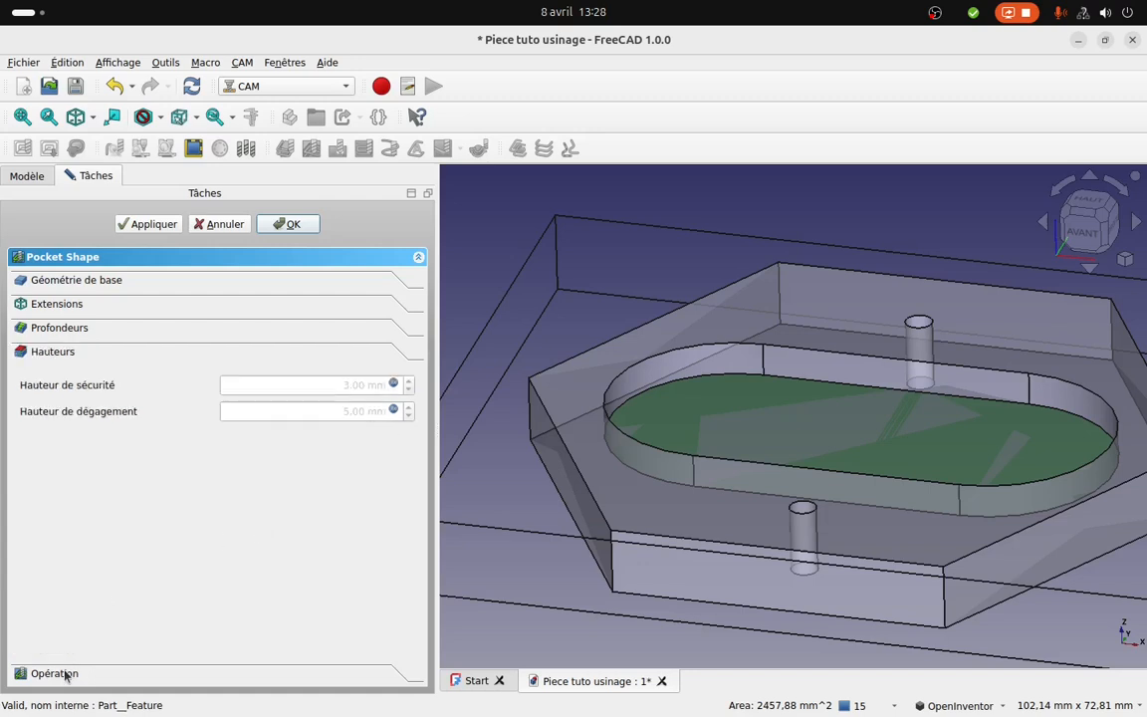
left_click(93, 669)
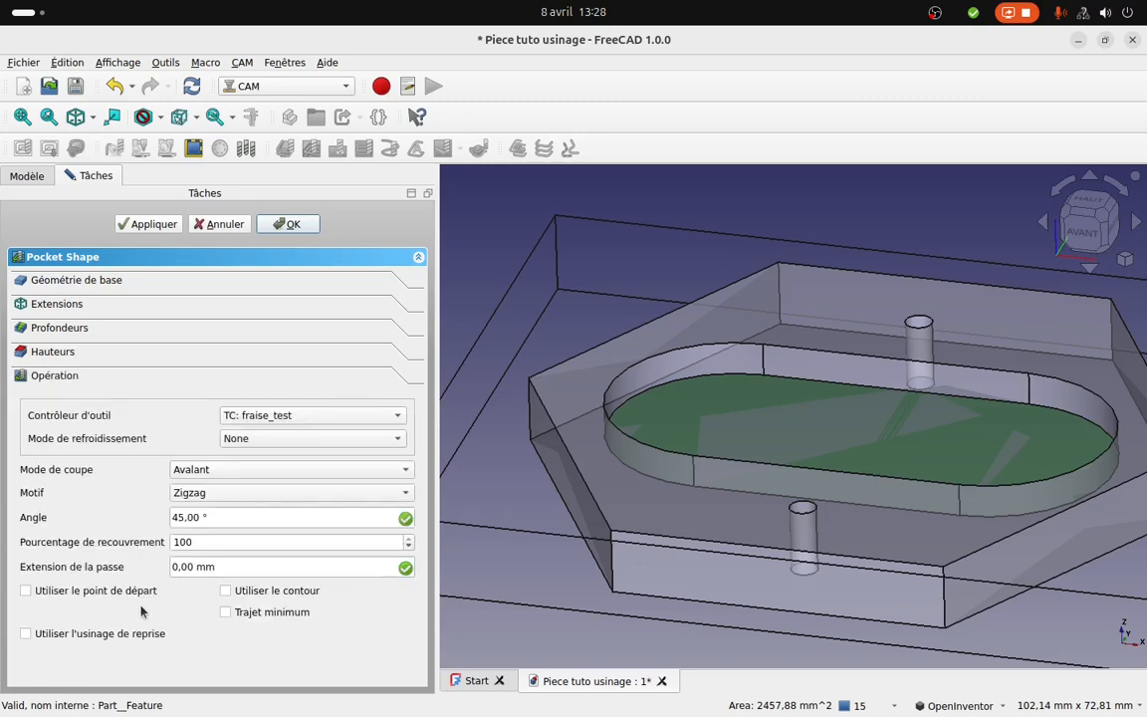
left_click(244, 477)
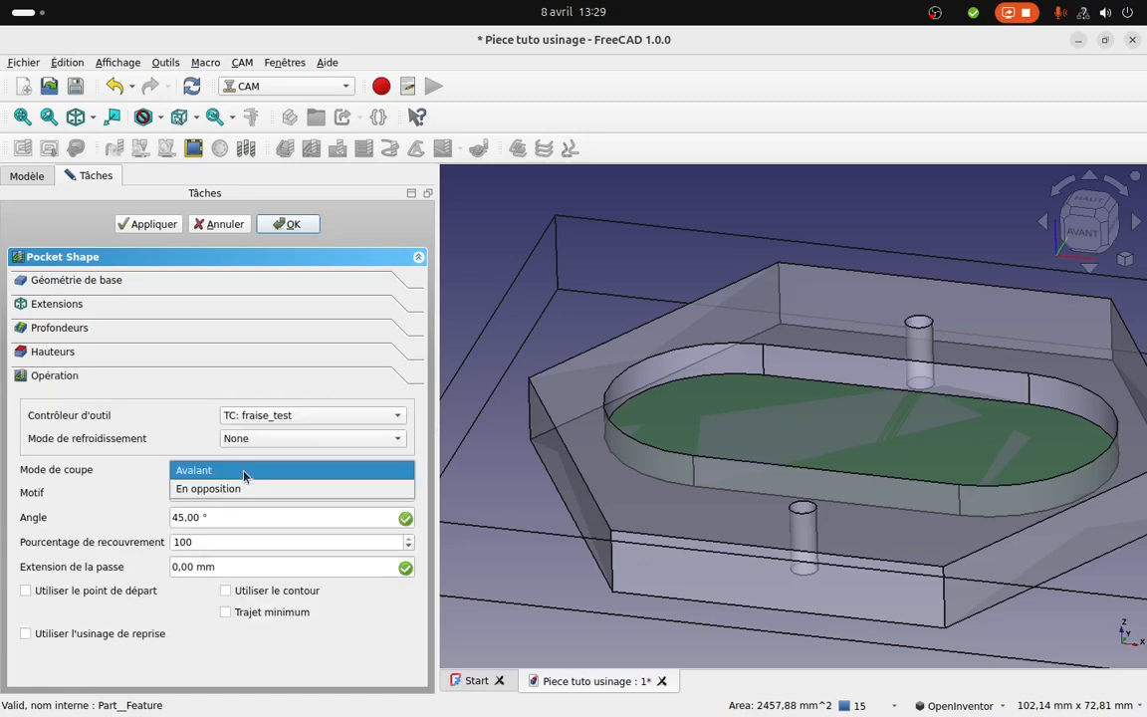
left_click(245, 472)
left_click(200, 495)
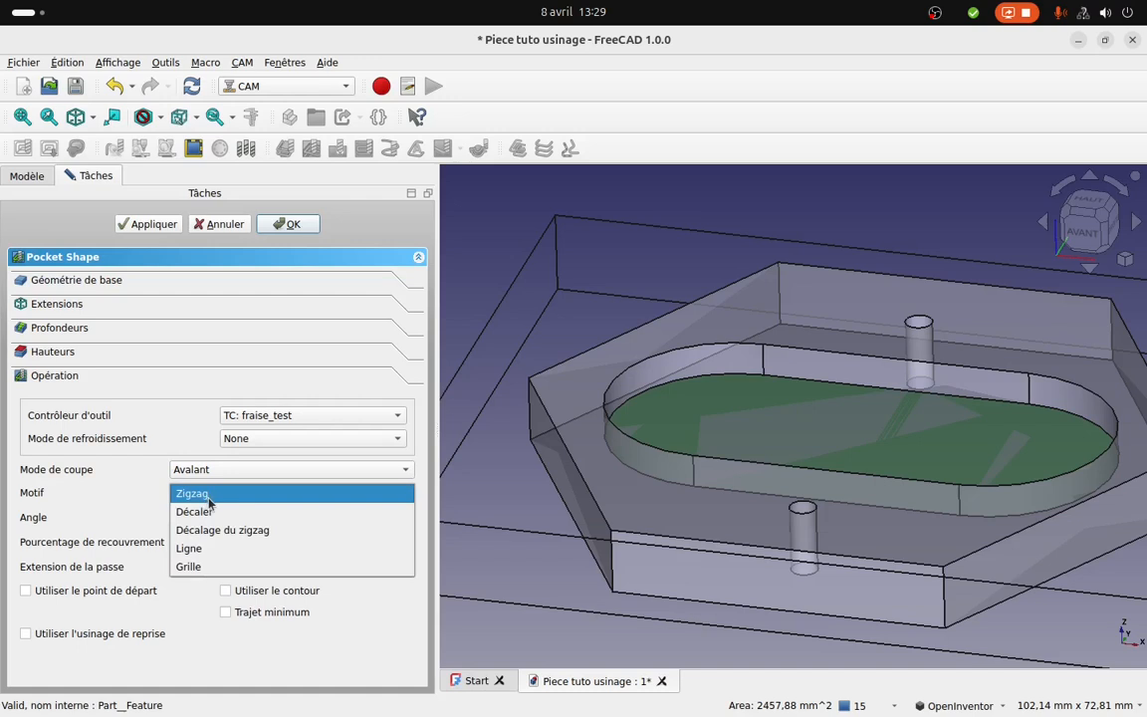
left_click(231, 530)
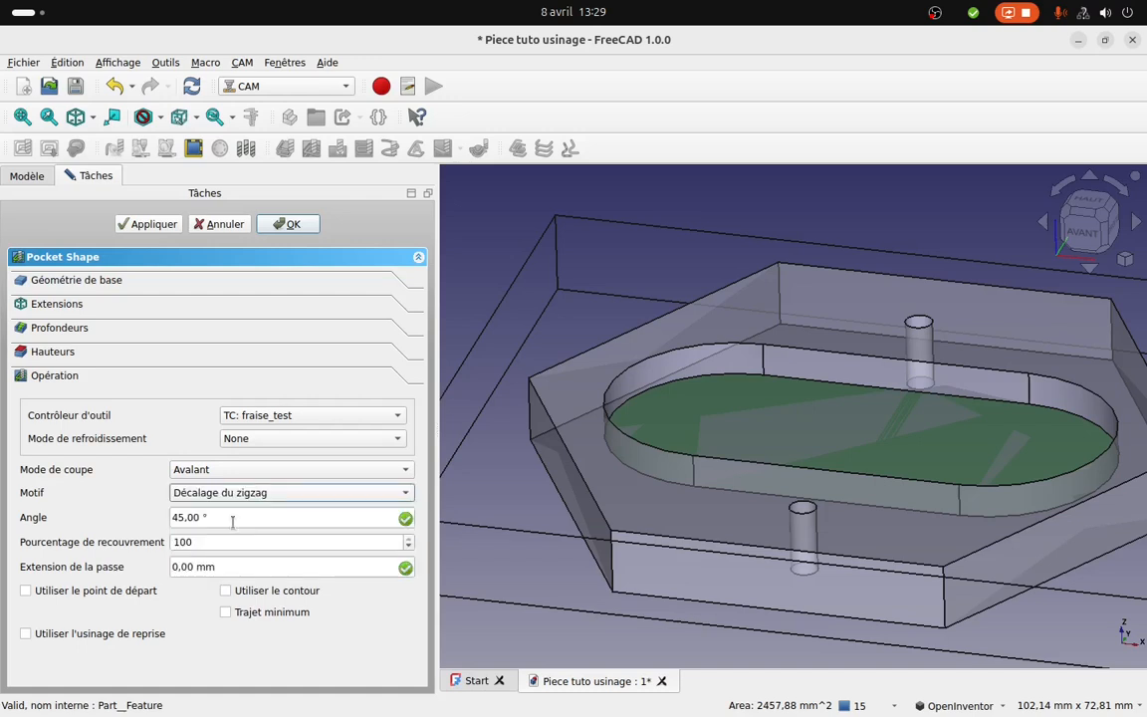
Set the pocket operation's stepover (Pourcentage de recouvrement) to 90 and apply the settings to generate the toolpath.
left_click(227, 567)
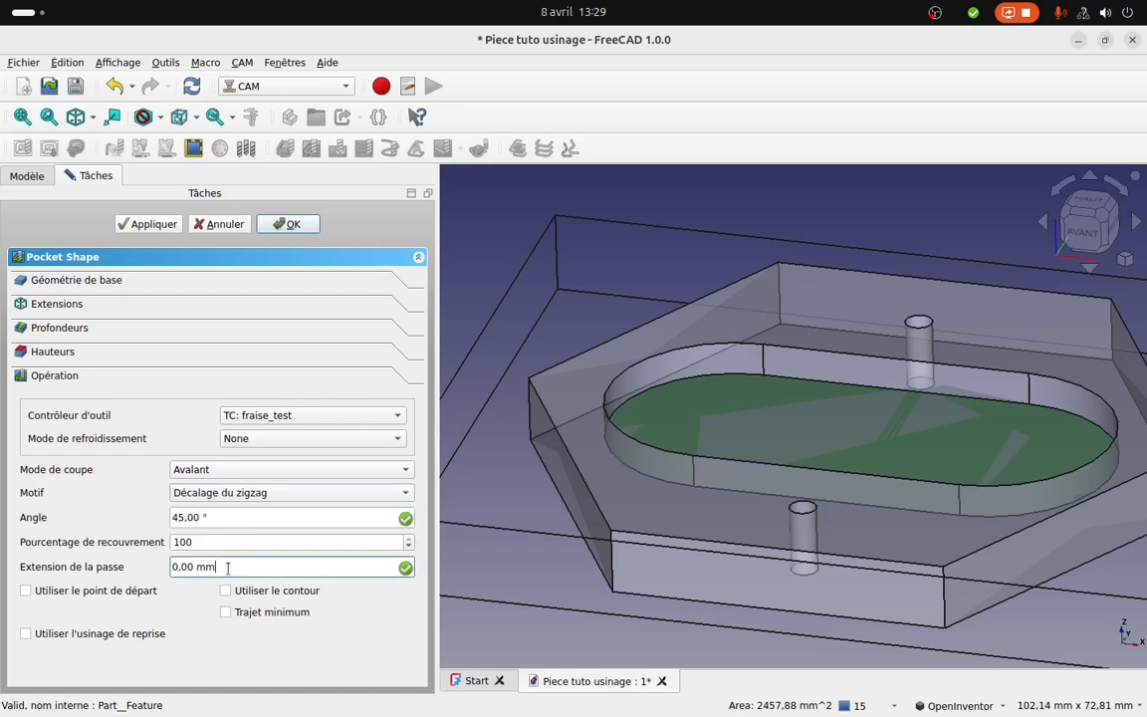
left_click(224, 542)
scroll(224, 543, "down", 1)
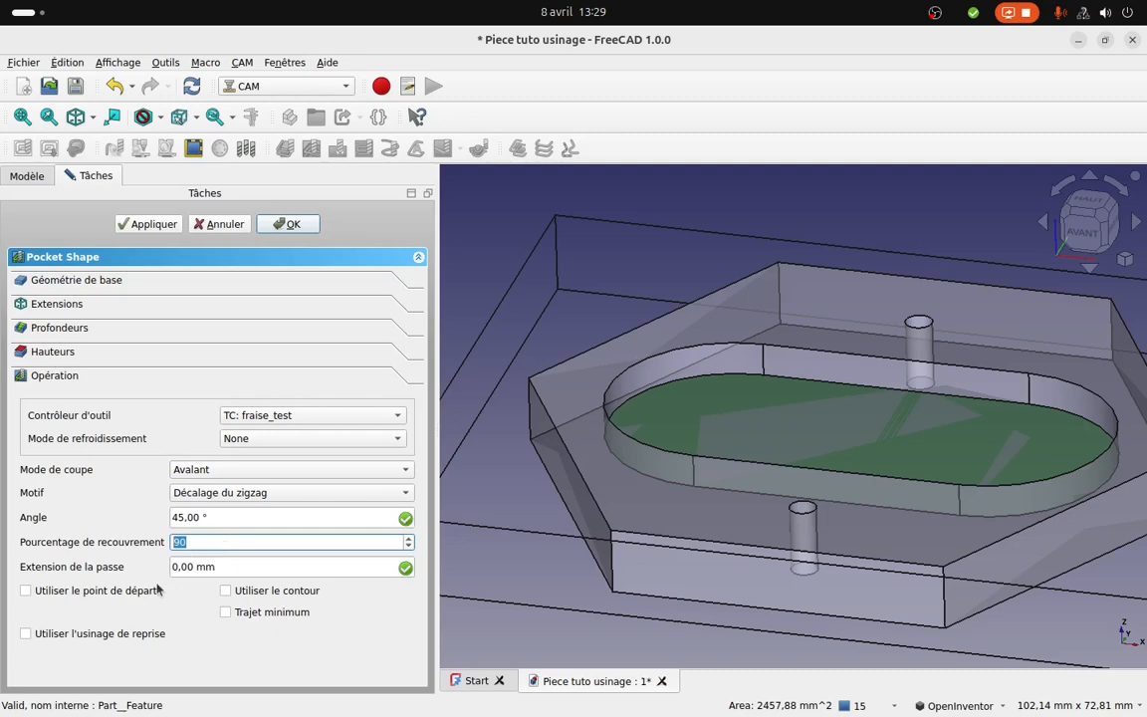
left_click(154, 221)
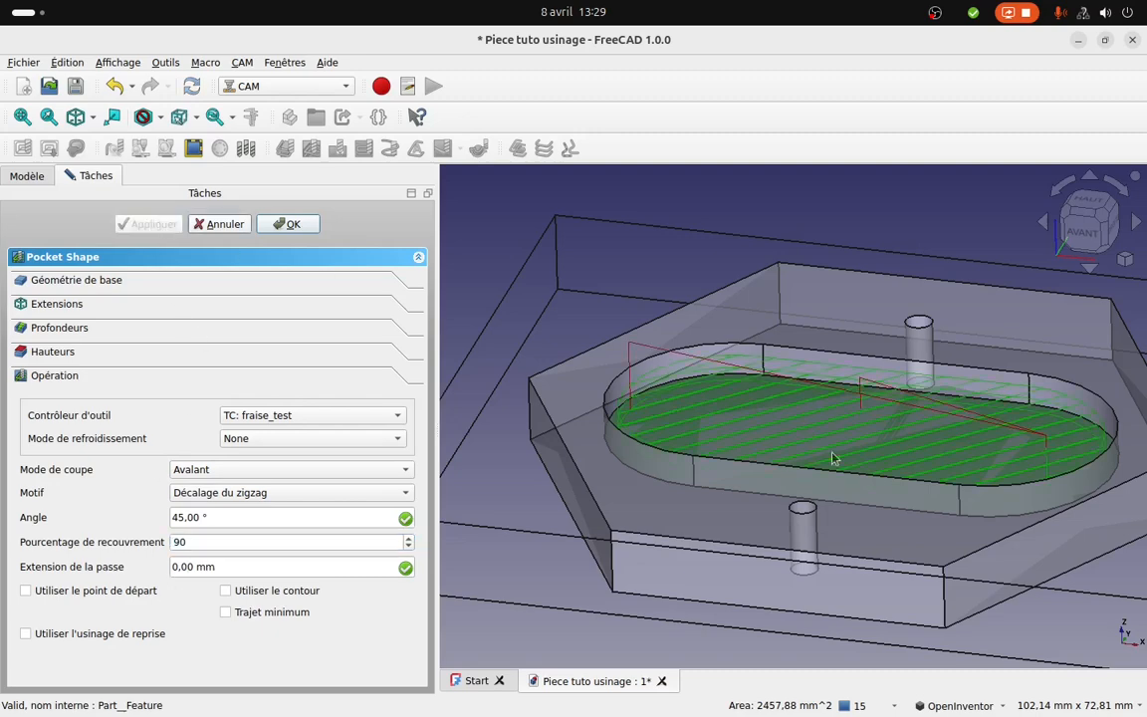
Check the pocket toolpath's depth passes from the front and at an angle, and validate the Pocket Shape operation.
middle_click_drag(978, 502, 942, 541)
scroll(811, 526, "up", 3)
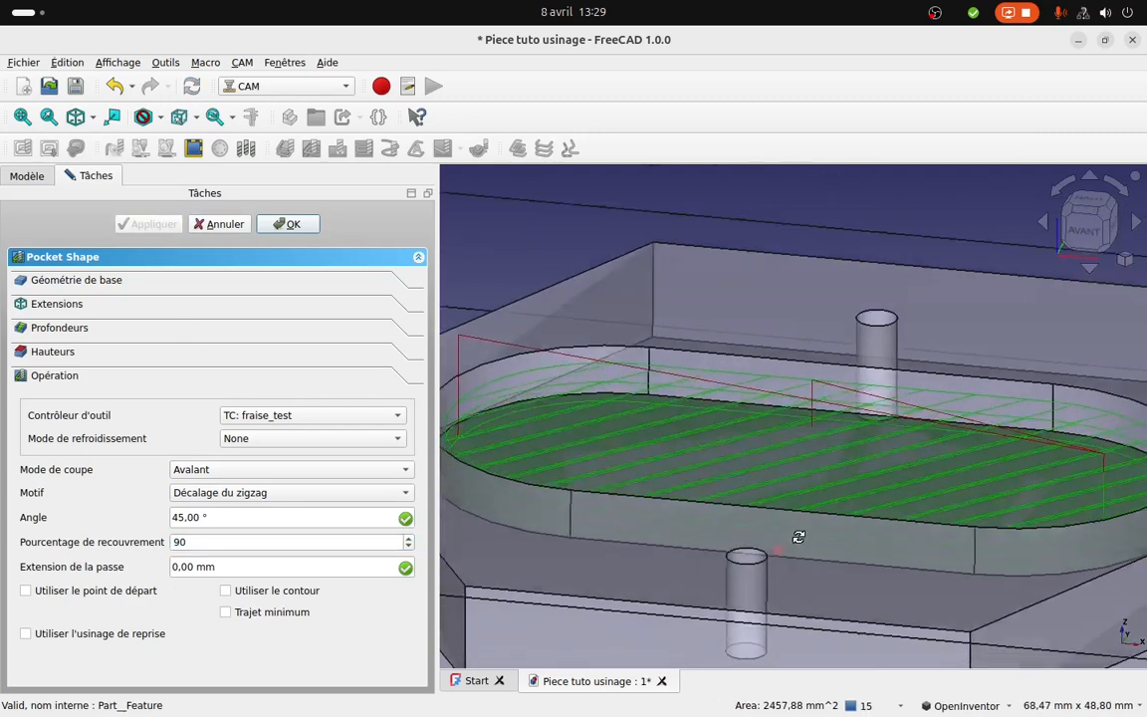
left_click(1075, 242)
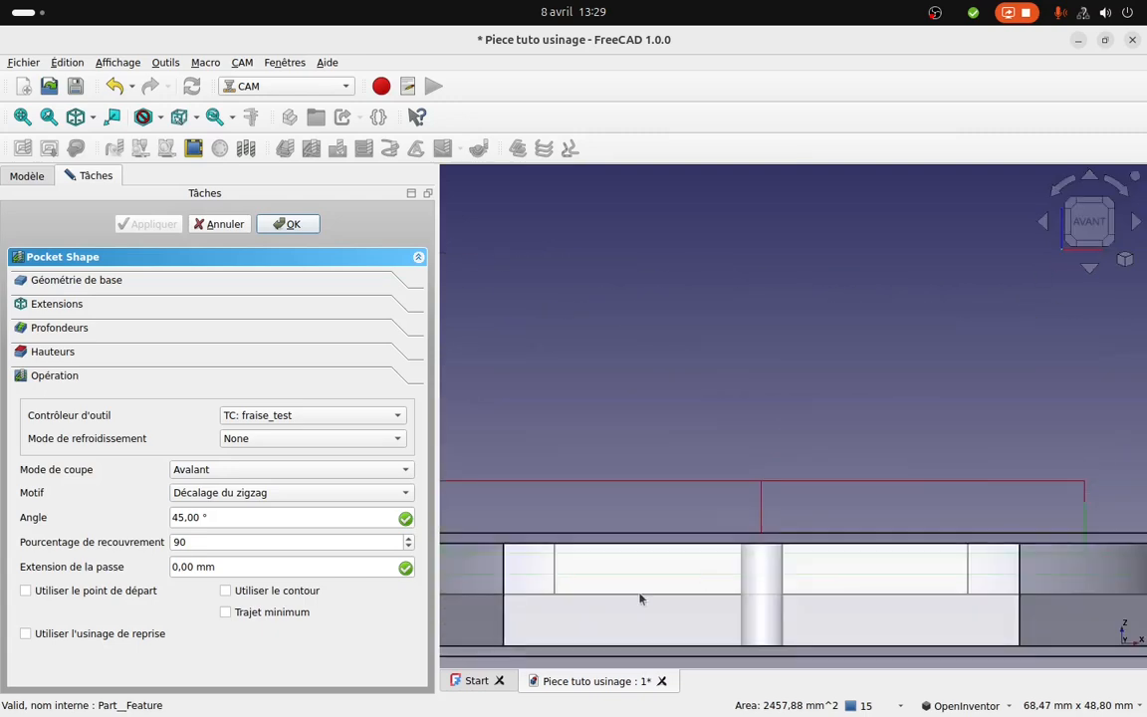
scroll(598, 602, "up", 2)
middle_click_drag(685, 567, 711, 568)
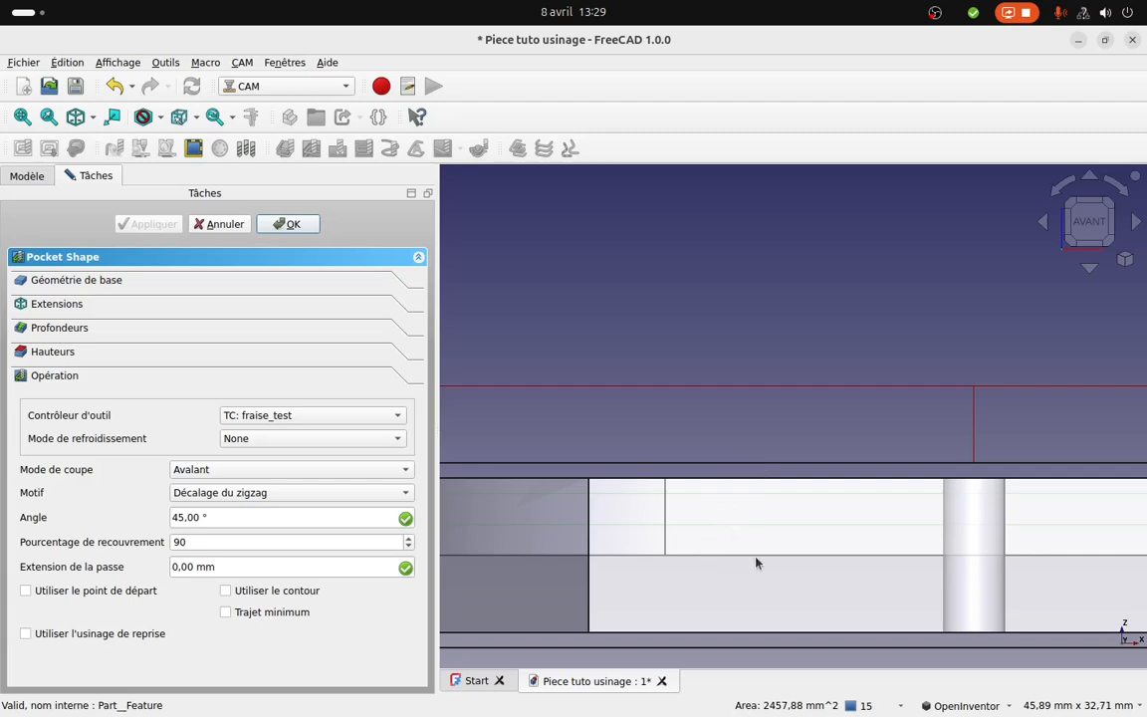
left_click_drag(944, 494, 901, 563)
middle_click_drag(958, 375, 848, 523)
scroll(901, 351, "down", 5)
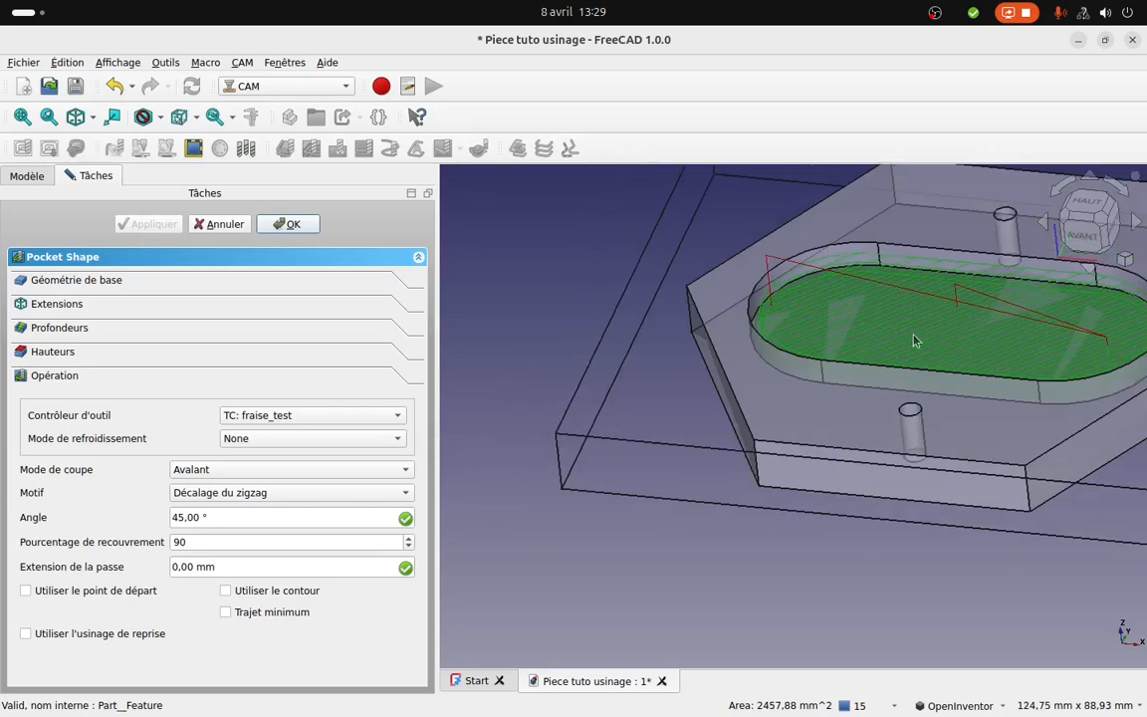
middle_click_drag(914, 341, 885, 424)
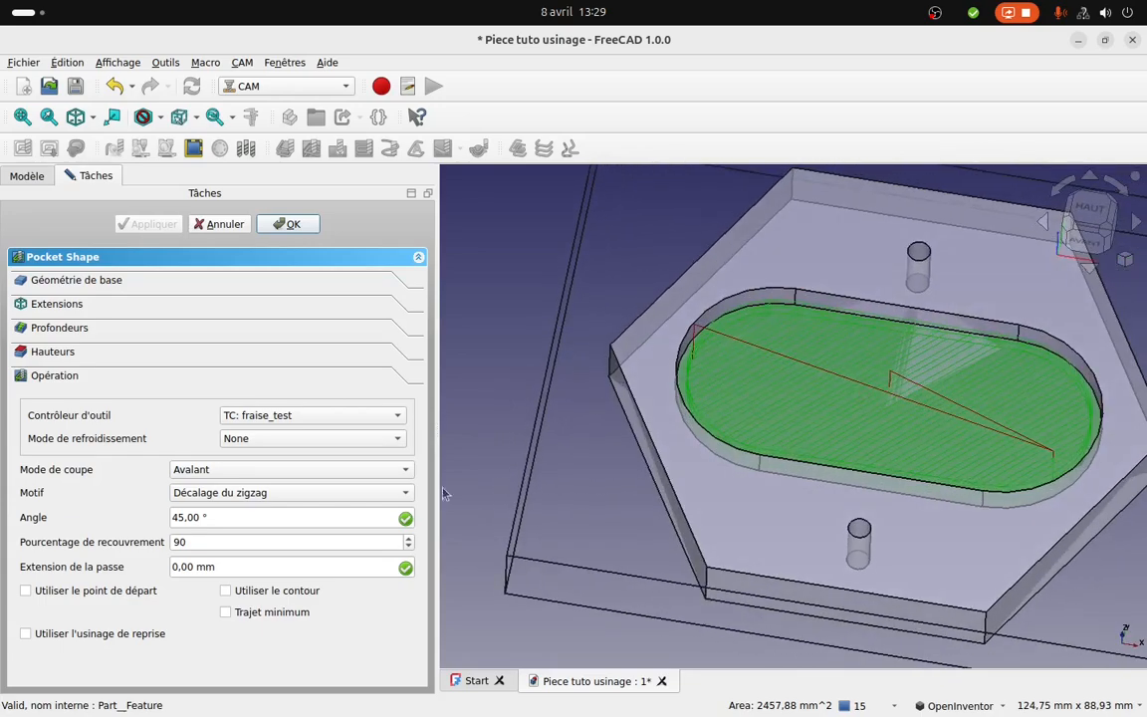
left_click(287, 225)
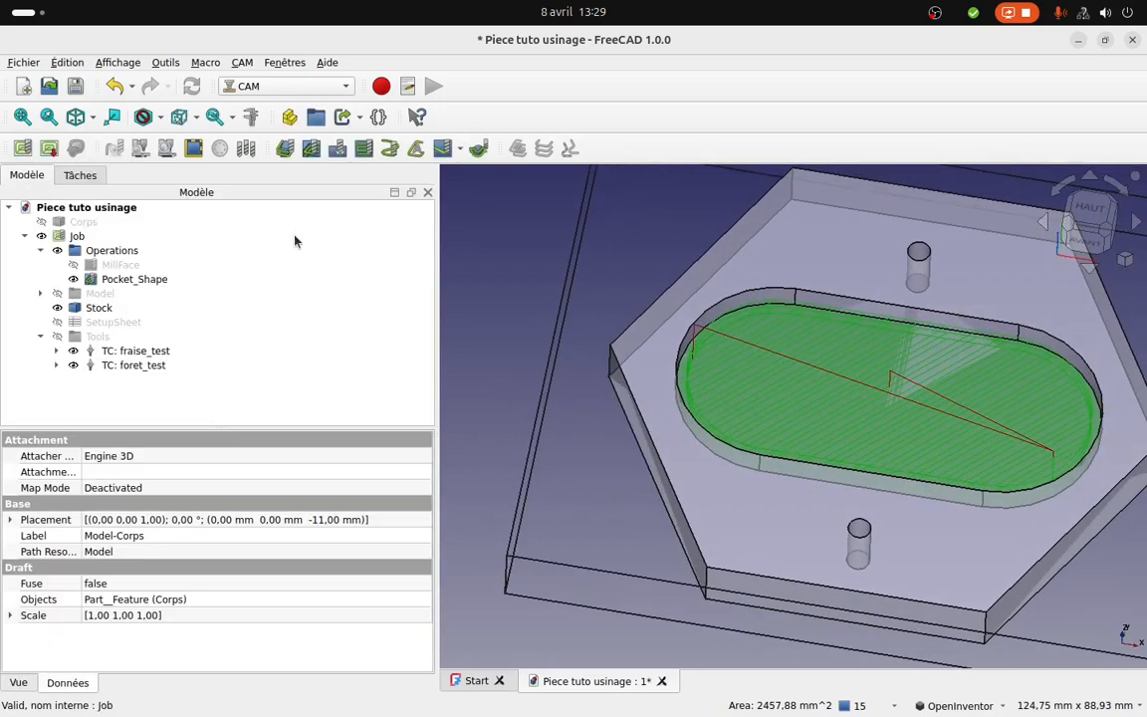
Show the MillFace toolpath again and run the path simulation of the job with MillFace and Pocket_Shape, inspecting the machined result.
left_click(122, 264)
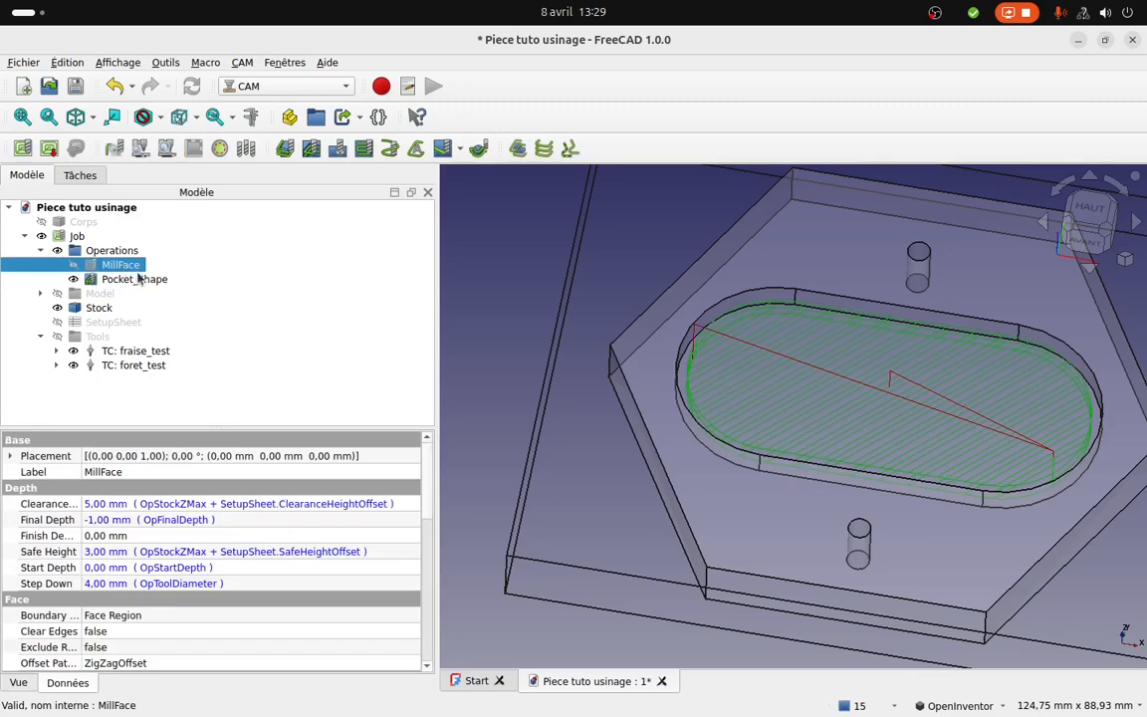
key("space")
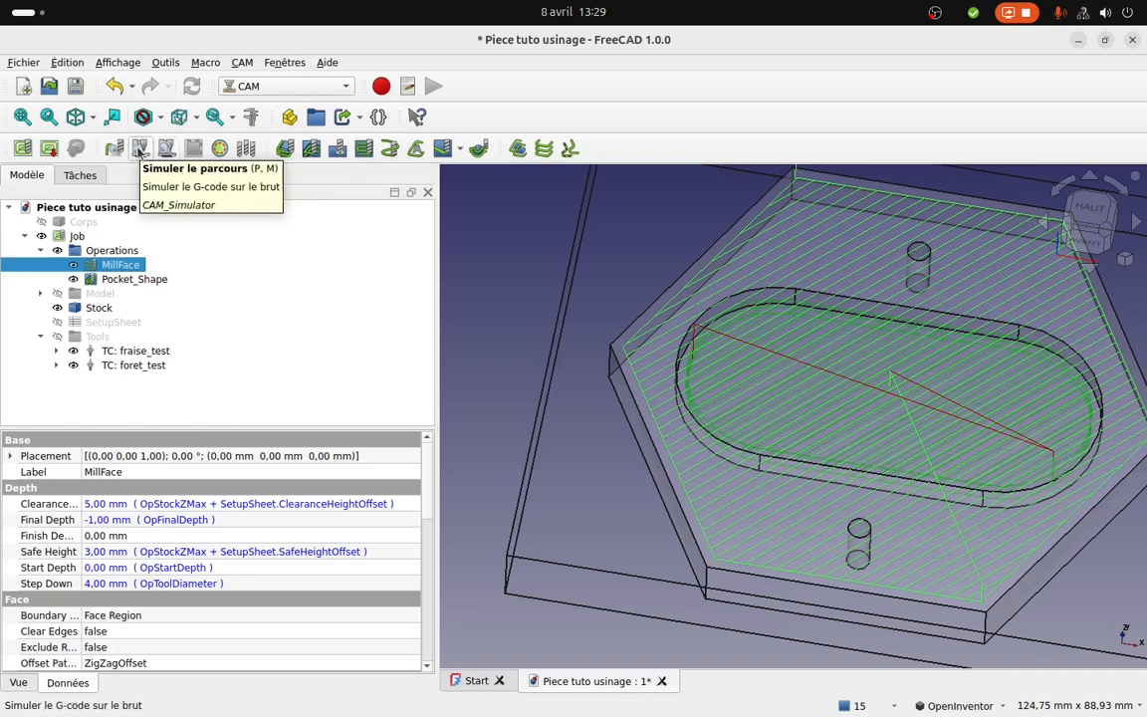
left_click(139, 149)
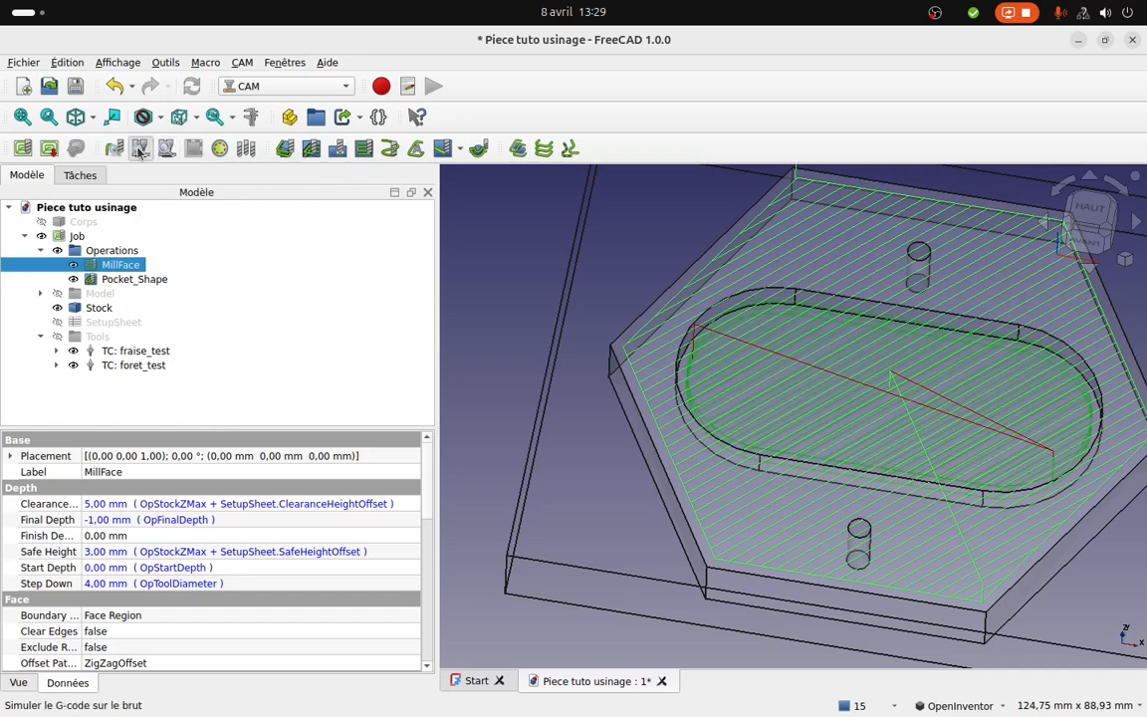
left_click(180, 295)
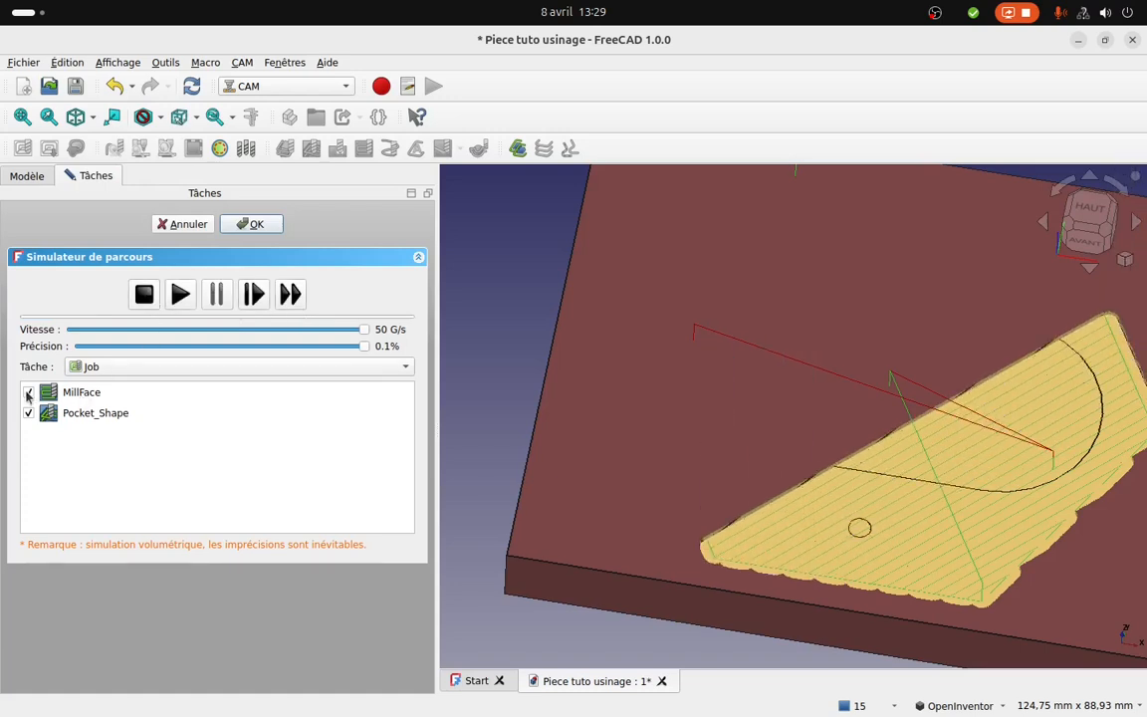
left_click(181, 297)
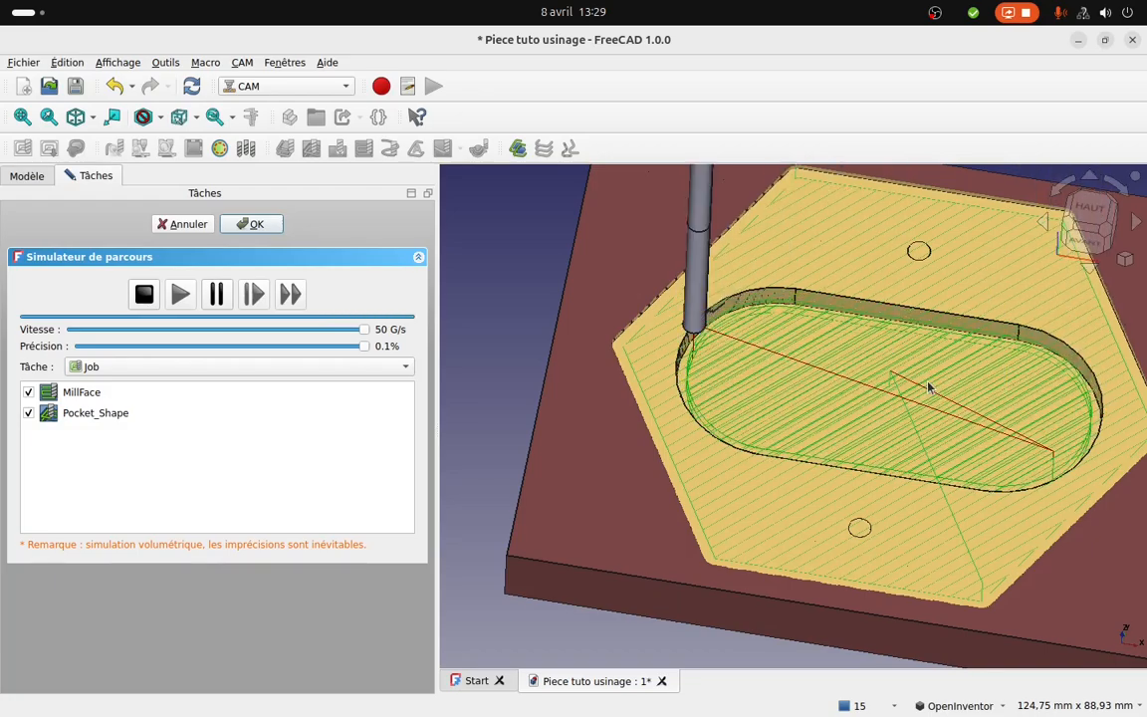
left_click_drag(816, 371, 872, 374)
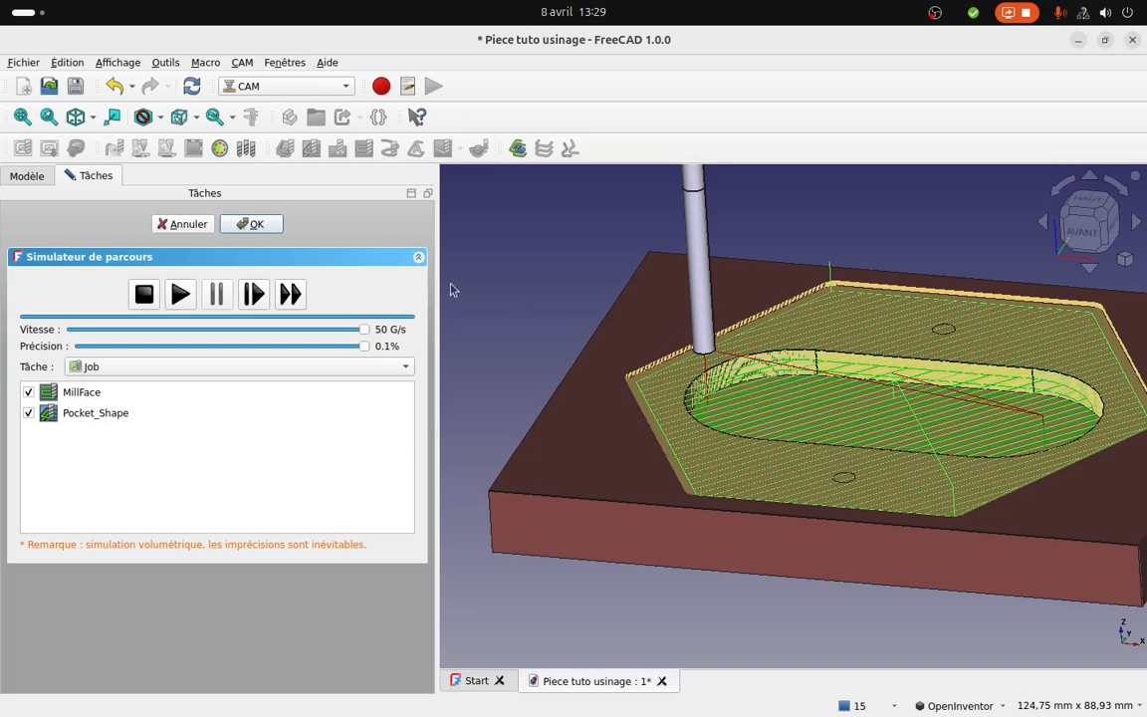
Validate the simulation and delete the CutMaterial object from the document.
left_click(254, 227)
left_click(90, 380)
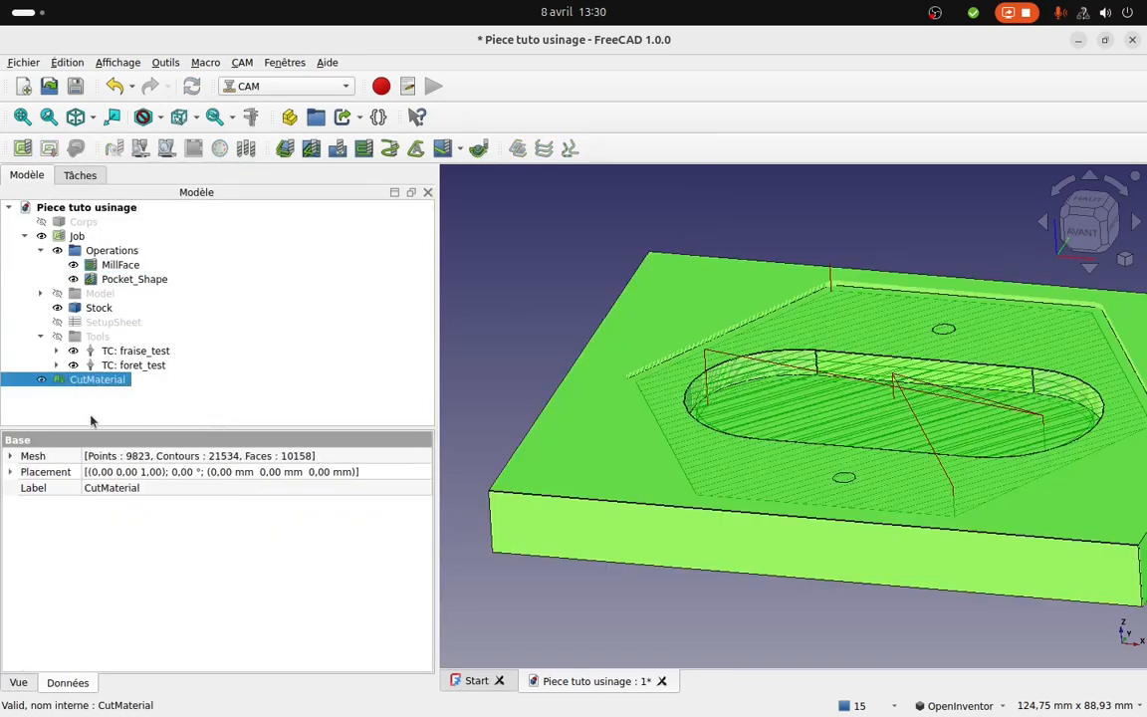
key("Delete")
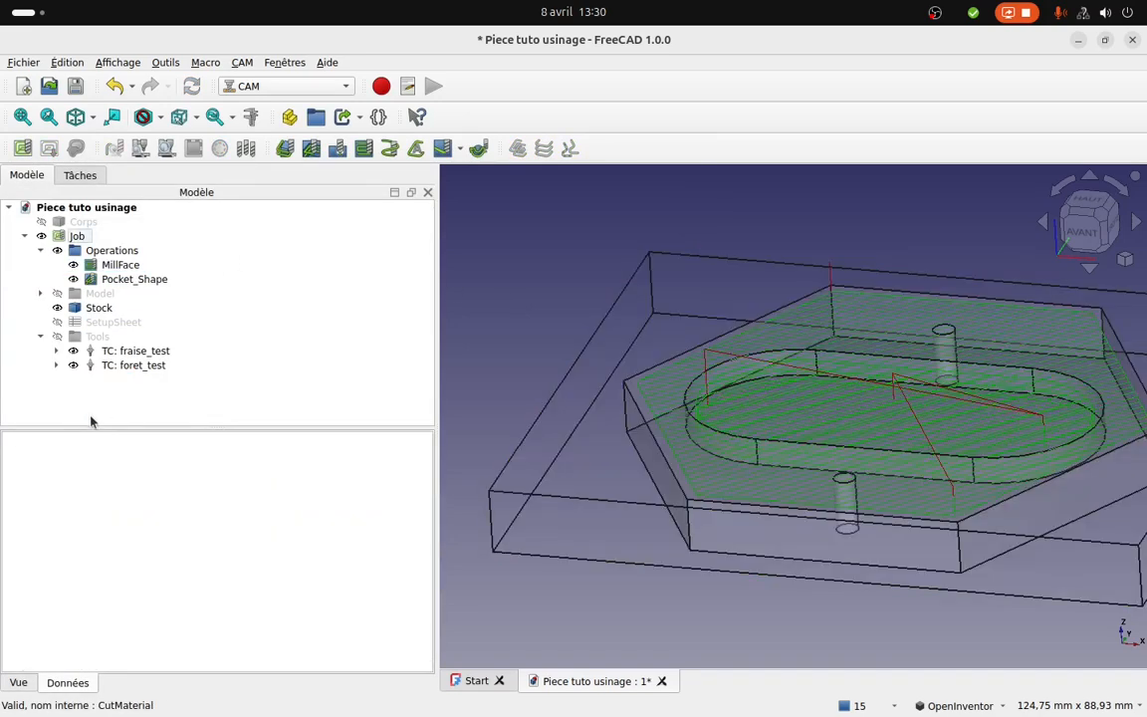
Edit the TC: fraise_test tool controller and set its spindle speed to 7000.
mouse_move(10, 495)
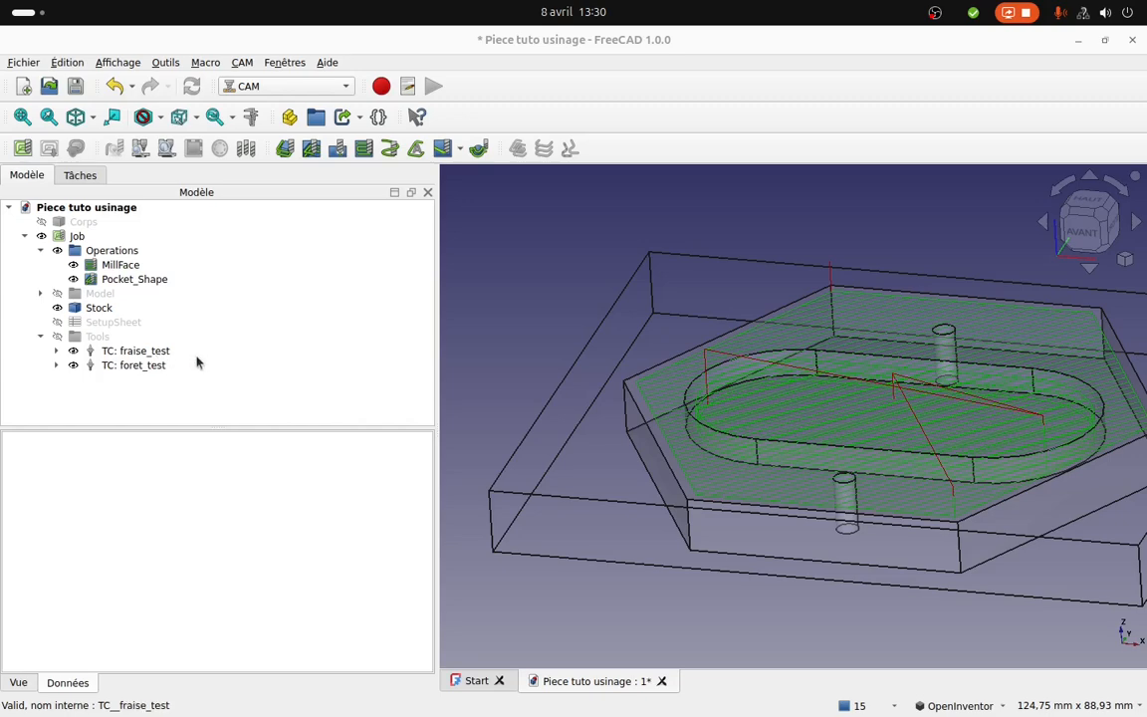
left_click(136, 351)
left_click(56, 351)
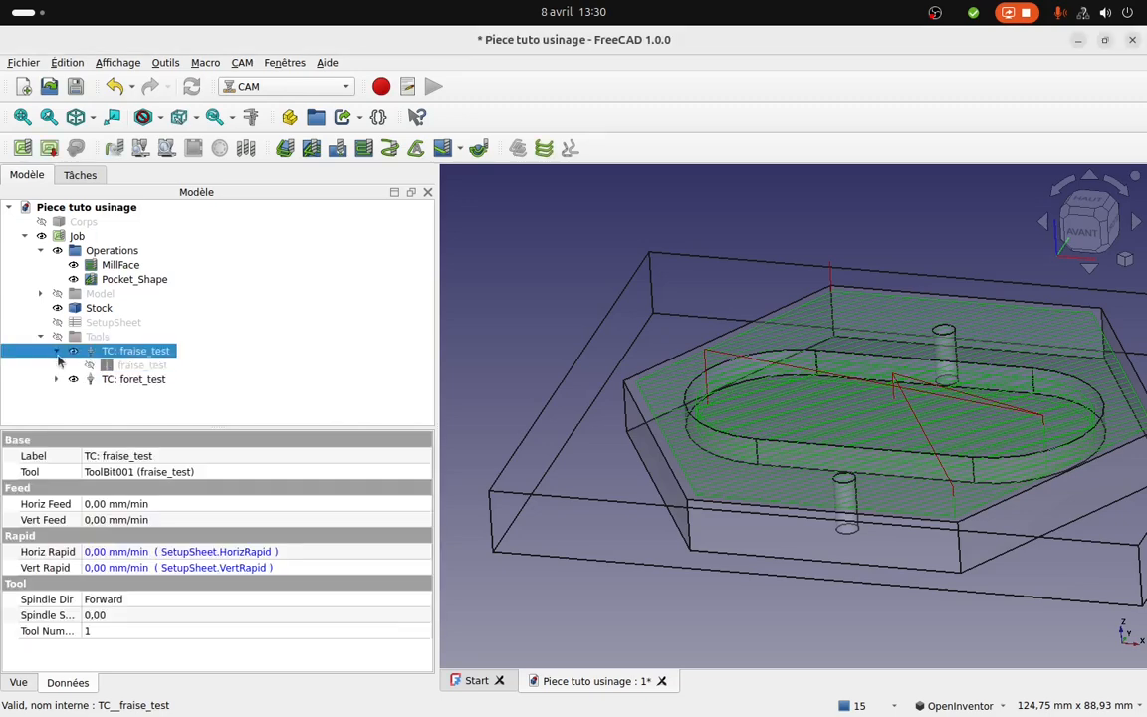
double_click(135, 353)
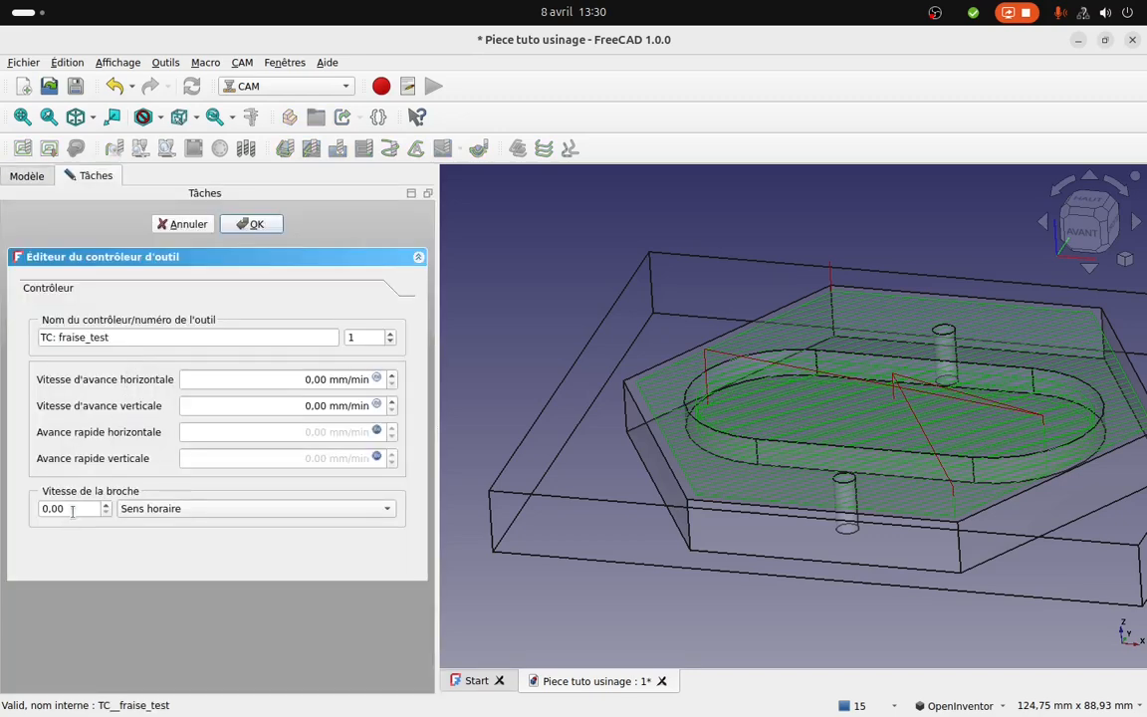
left_click_drag(71, 511, 13, 507)
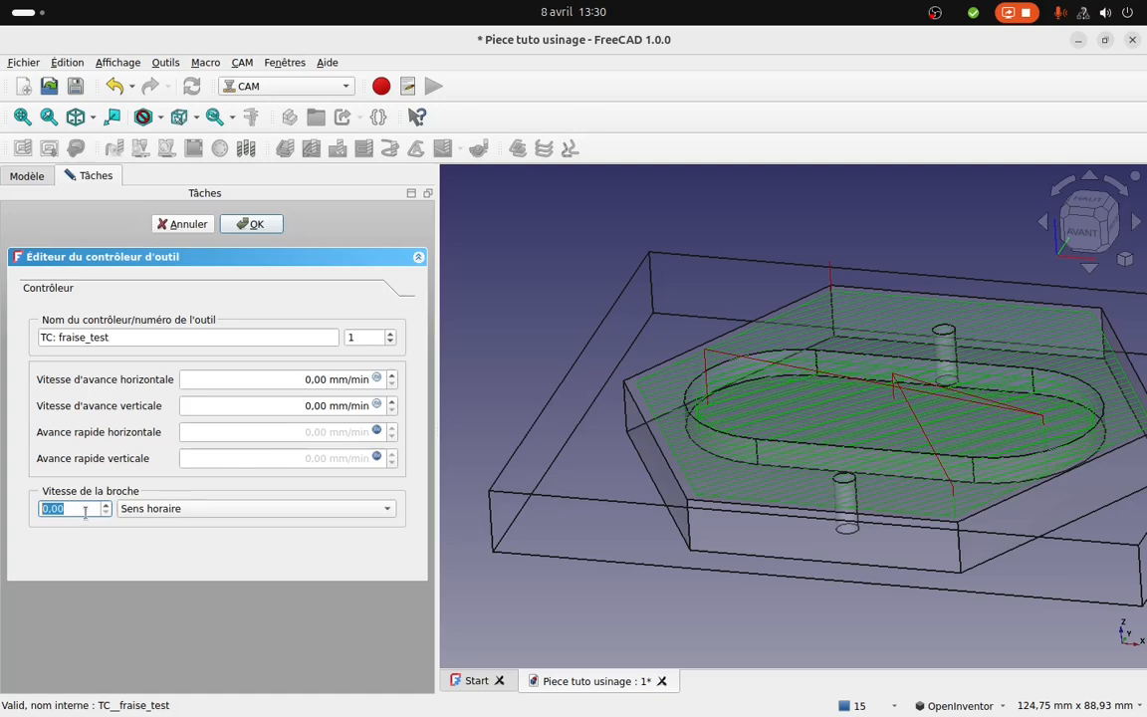
type("7000")
Set the fraise_test controller's horizontal and vertical feed rates to 2000 mm/min and validate the tool controller.
left_click_drag(311, 379, 287, 382)
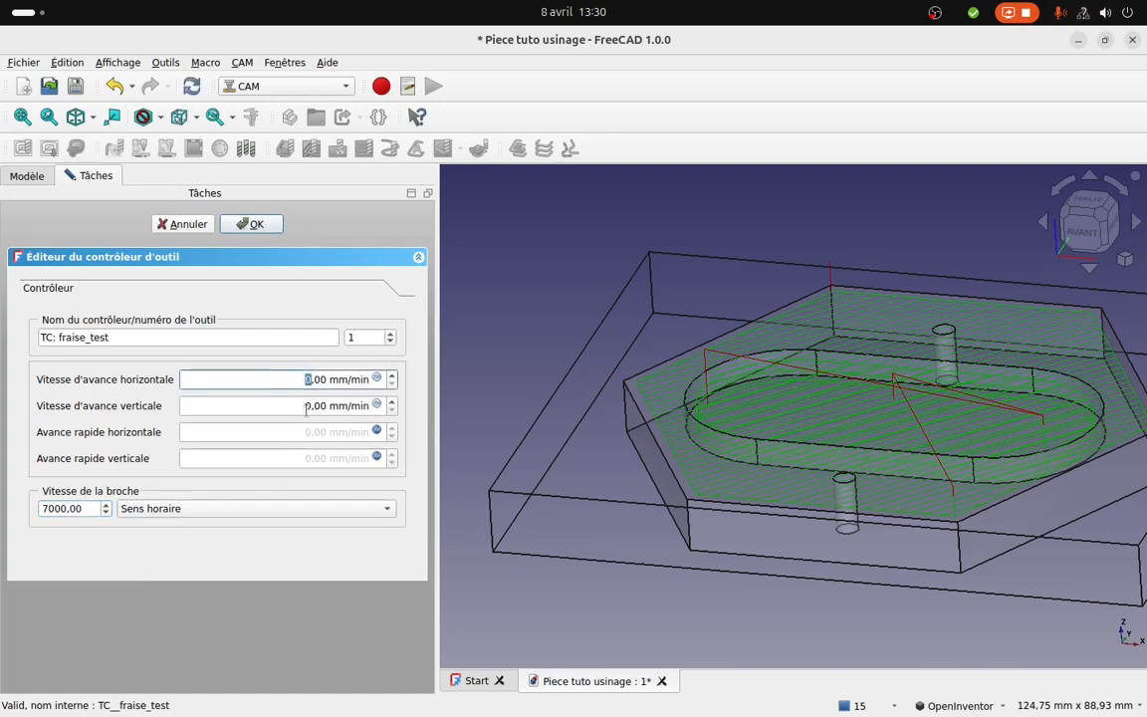
type("2000")
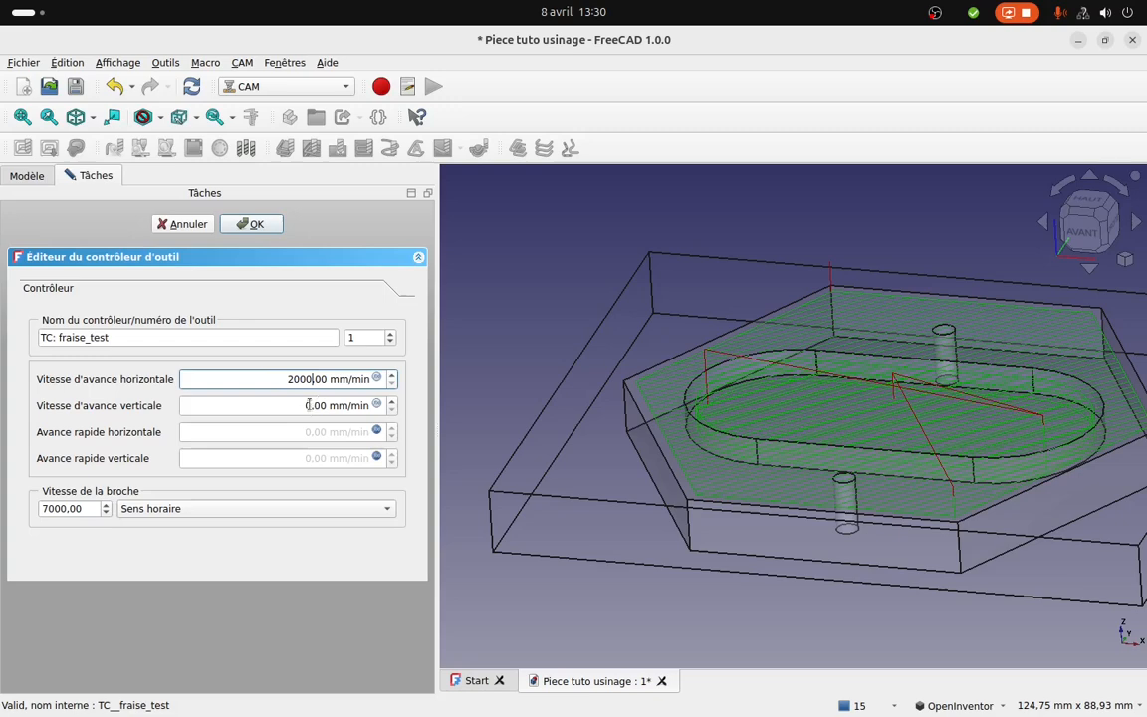
left_click(309, 405)
type("2000")
left_click(286, 380)
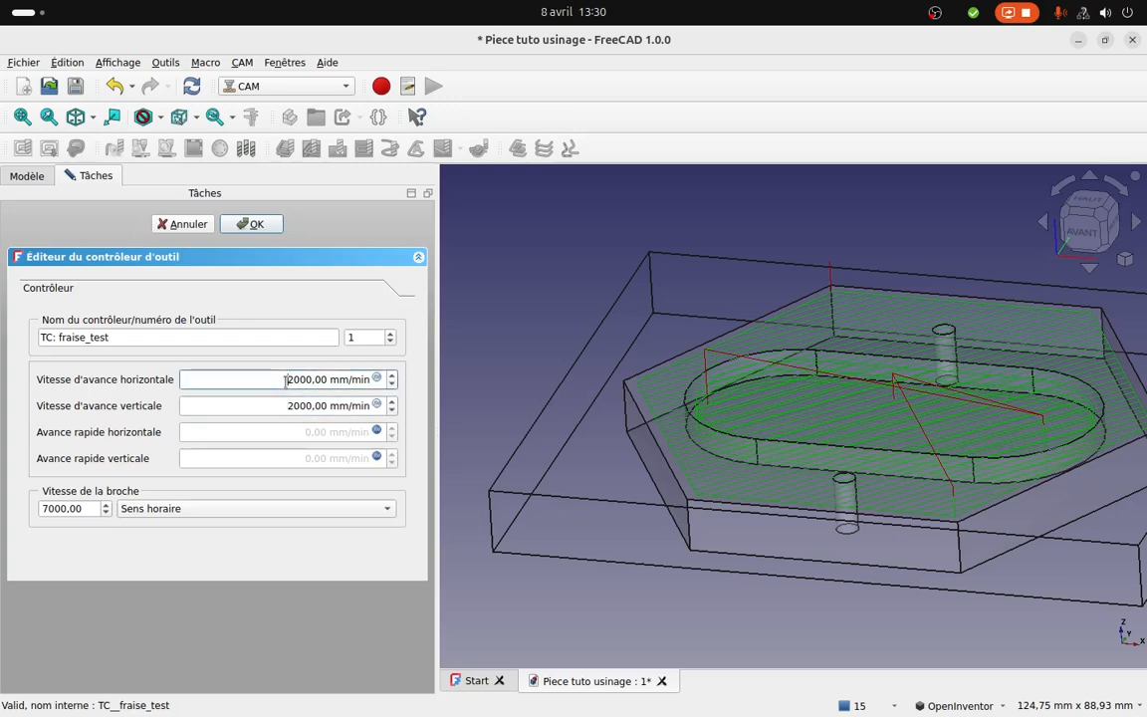
triple_click(359, 383)
type("2")
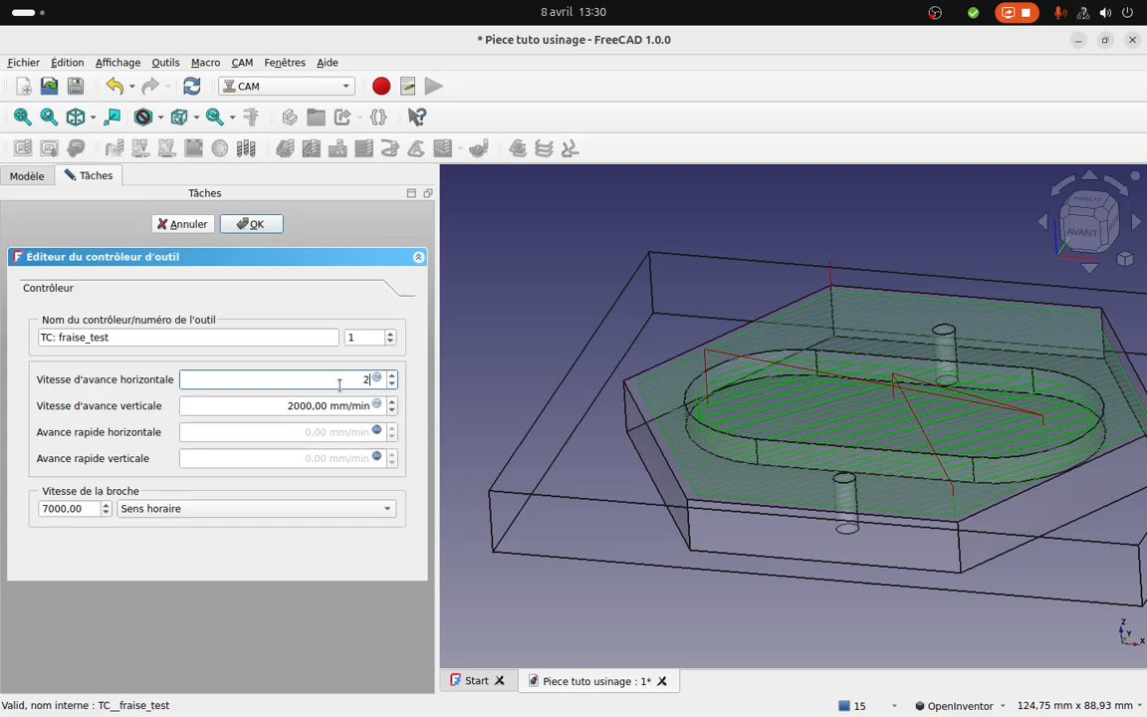
type("000")
triple_click(339, 405)
double_click(339, 405)
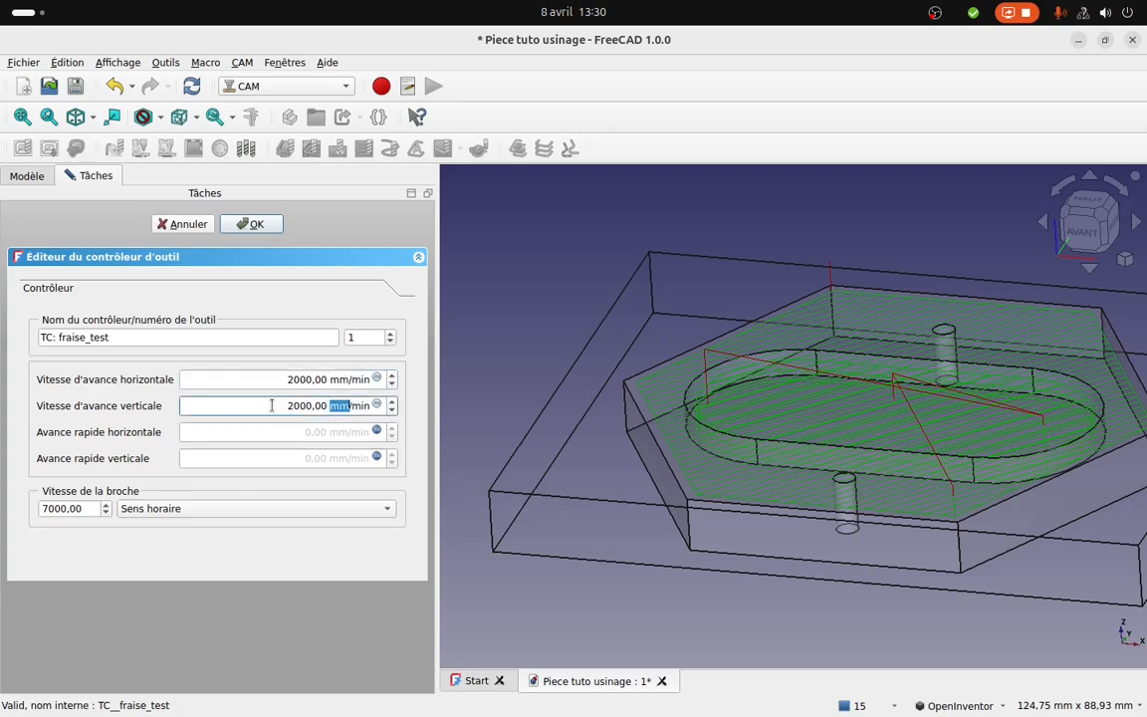
left_click(251, 224)
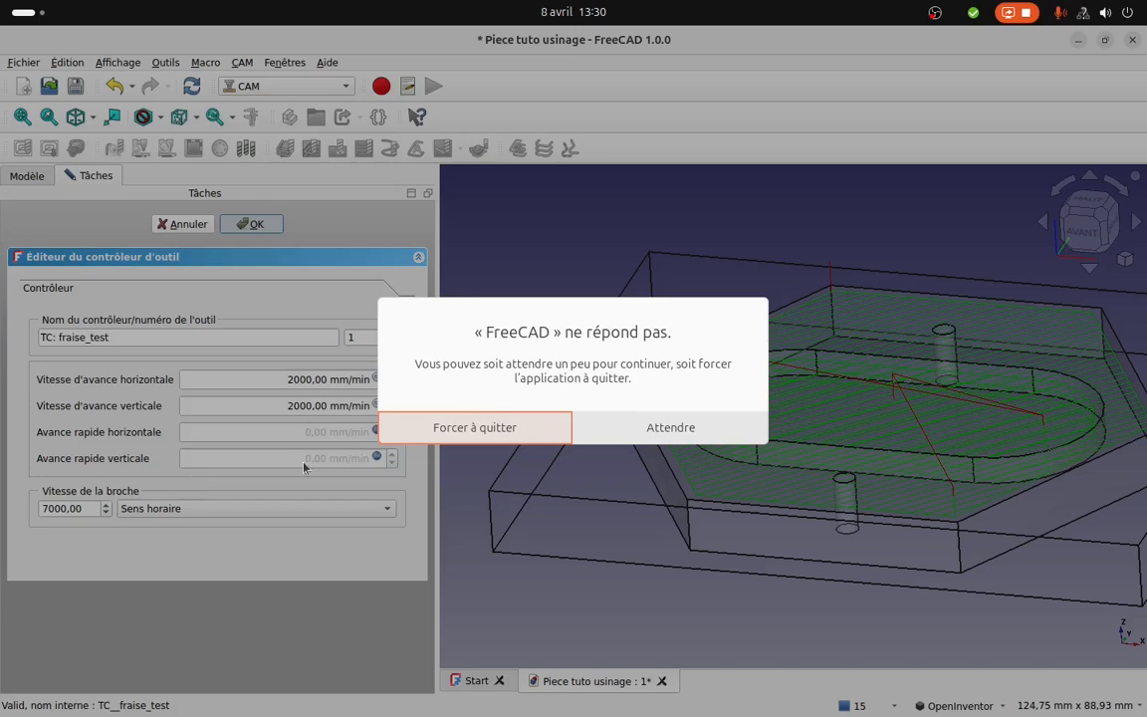
Edit the TC: foret_test tool controller and set its spindle speed to 7000.
mouse_move(5, 535)
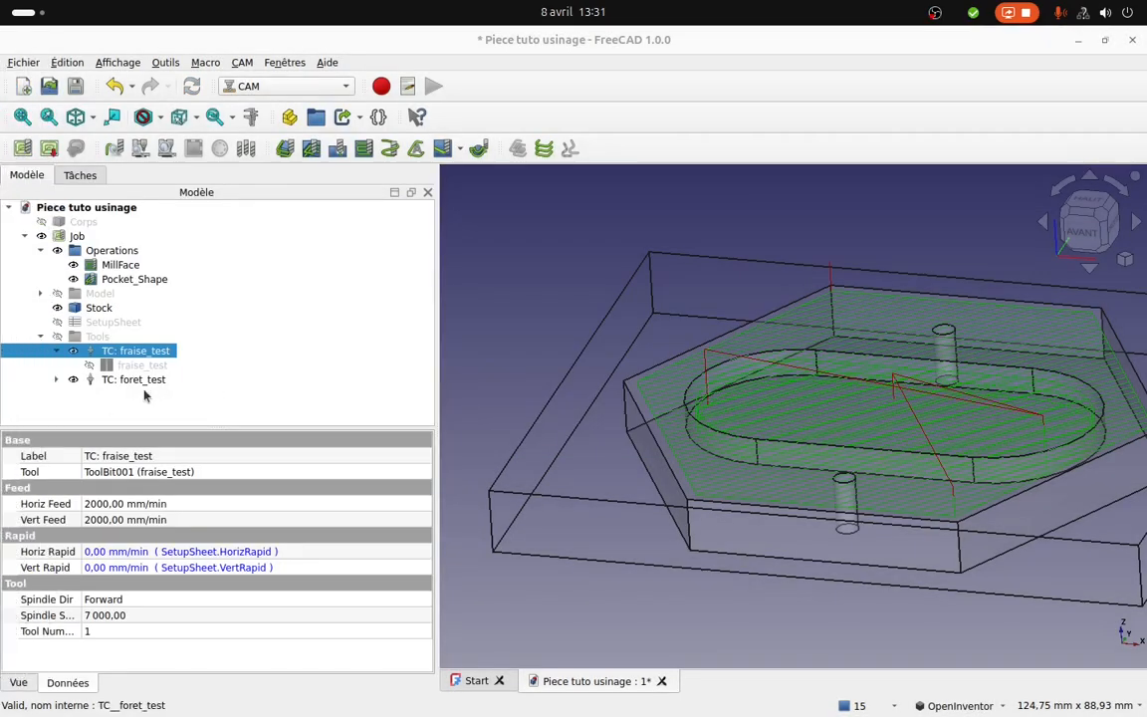
double_click(122, 384)
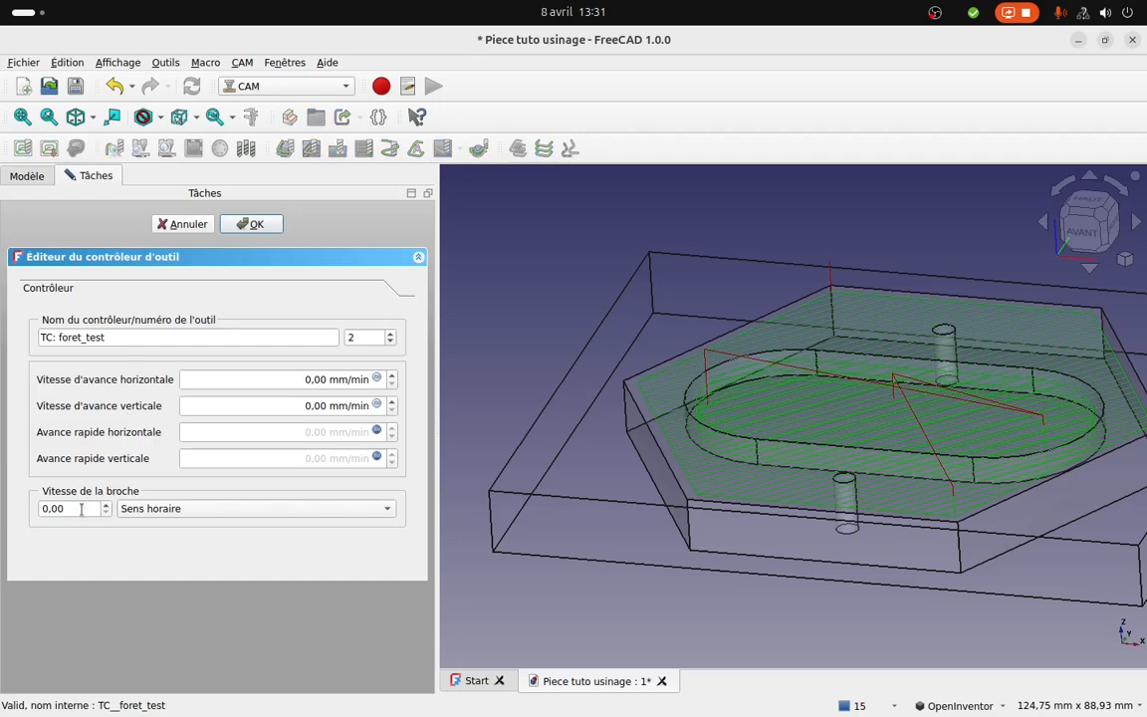
left_click_drag(74, 508, 4, 506)
type("7000")
left_click(314, 403)
double_click(314, 403)
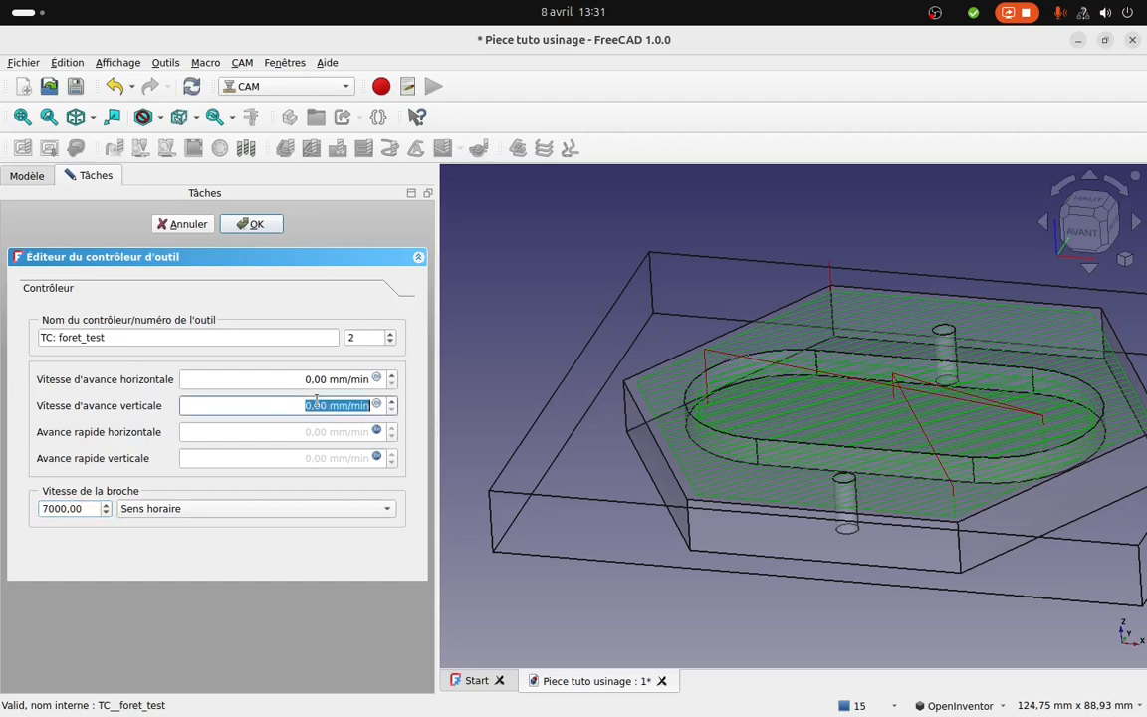
type("2000")
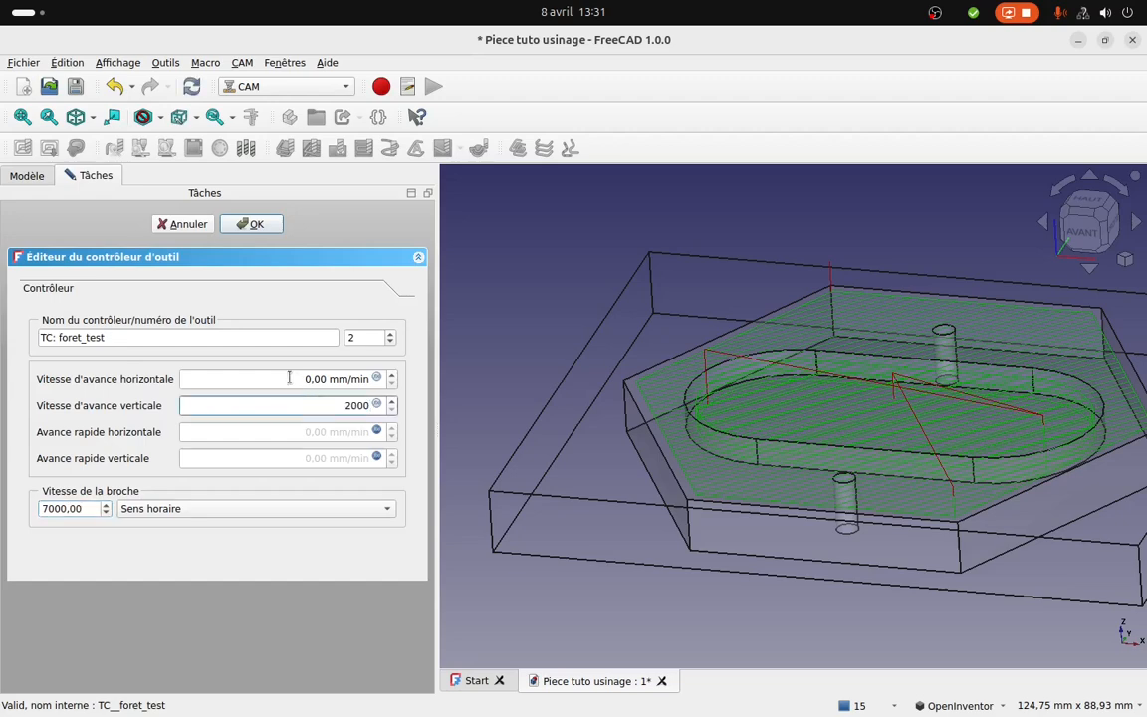
left_click(288, 378)
Set the foret_test controller's vertical feed rate to 1000 mm/min and validate the tool controller.
left_click(301, 405)
double_click(302, 405)
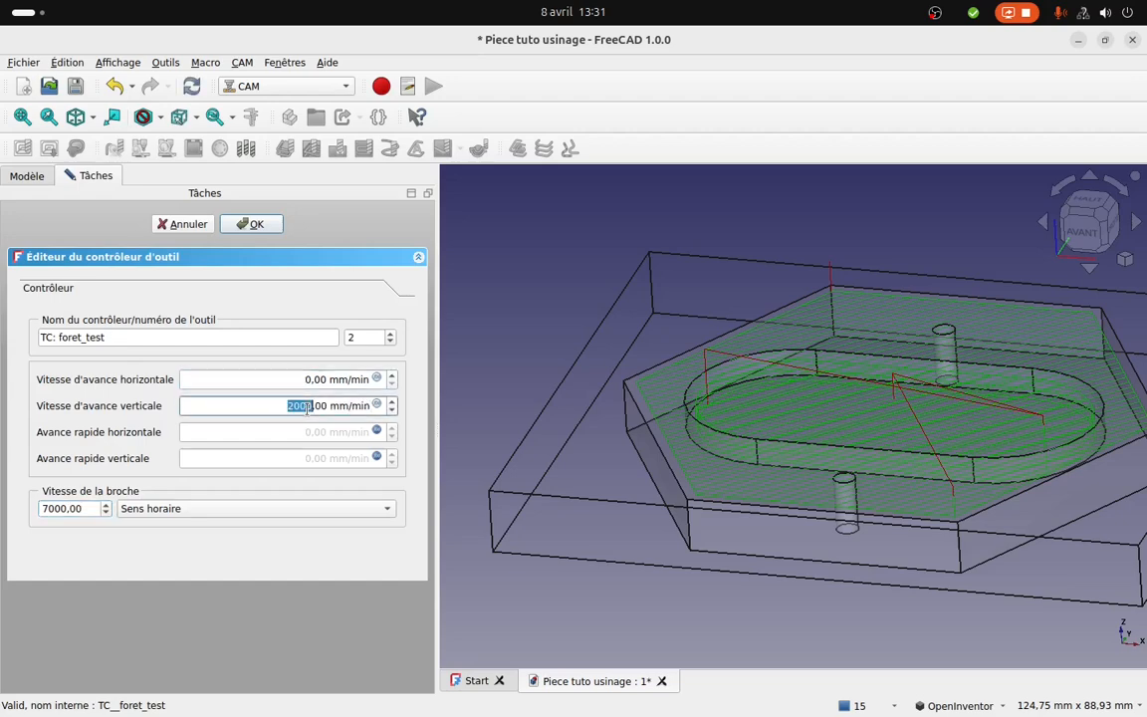
type("1000")
left_click(335, 379)
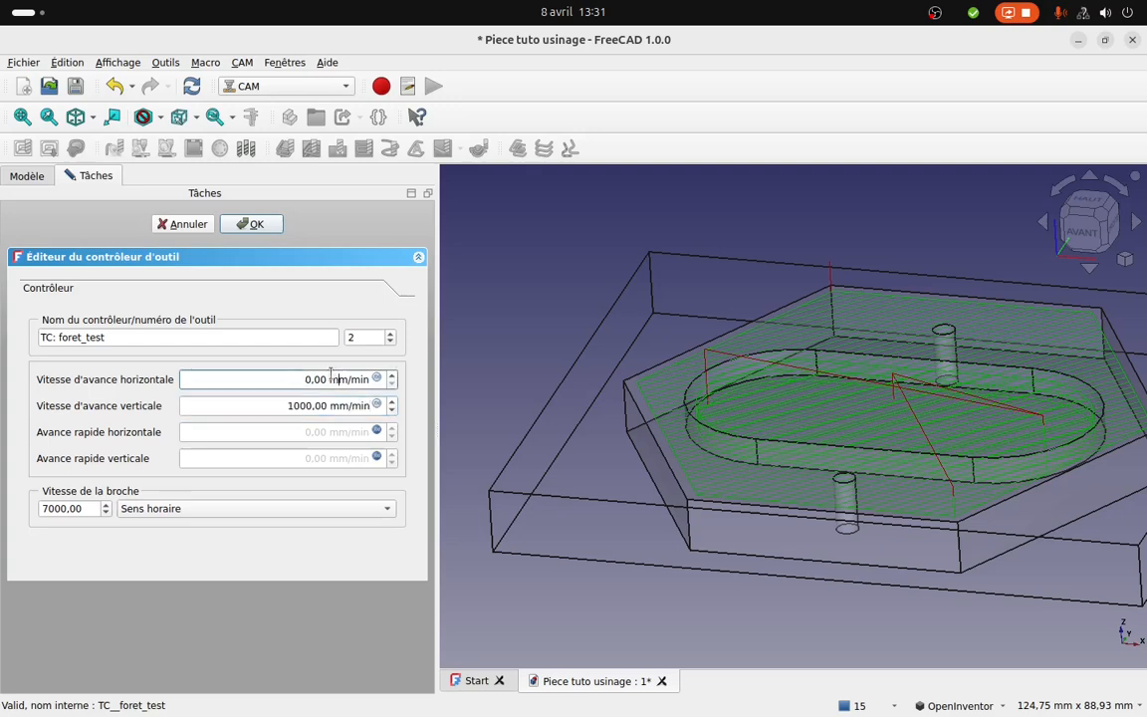
left_click(256, 226)
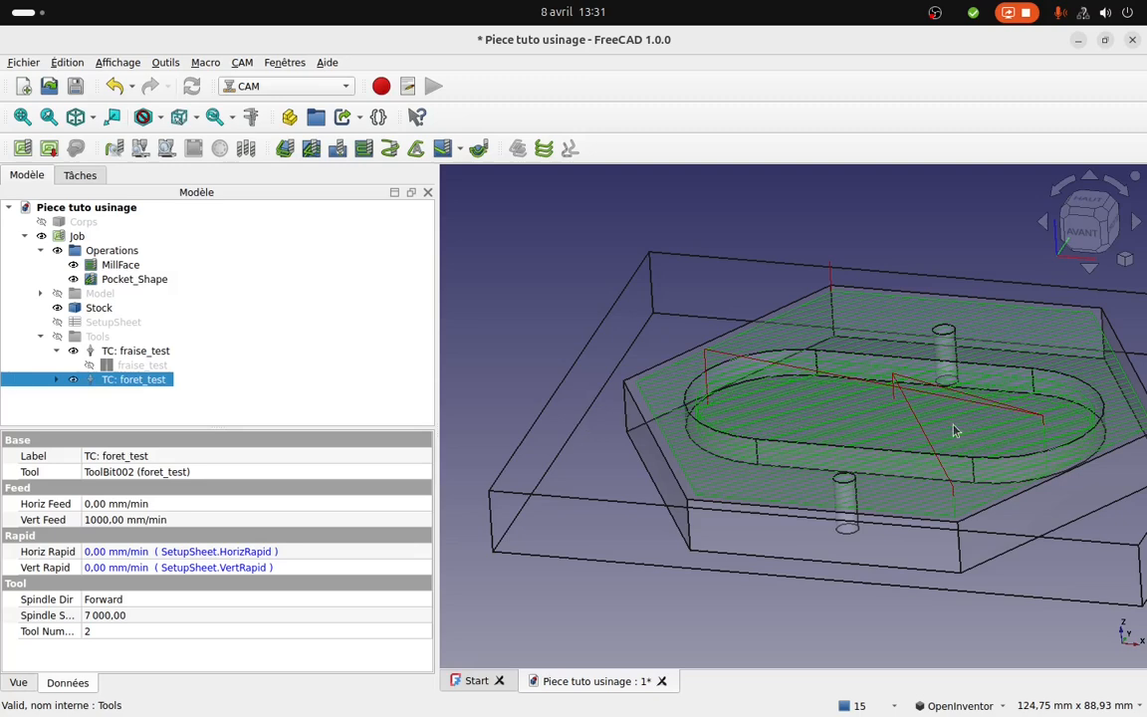
Hide the MillFace and Pocket_Shape toolpaths in the 3D view.
scroll(974, 415, "down", 1)
middle_click_drag(969, 417, 909, 427)
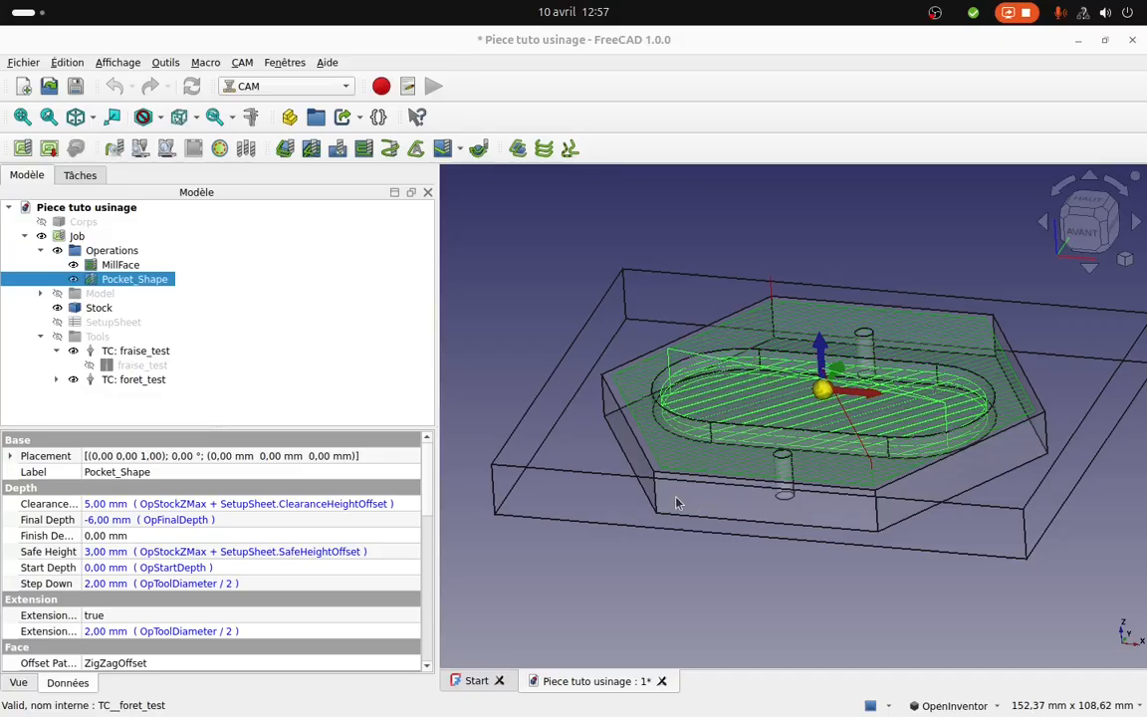
left_click(133, 265)
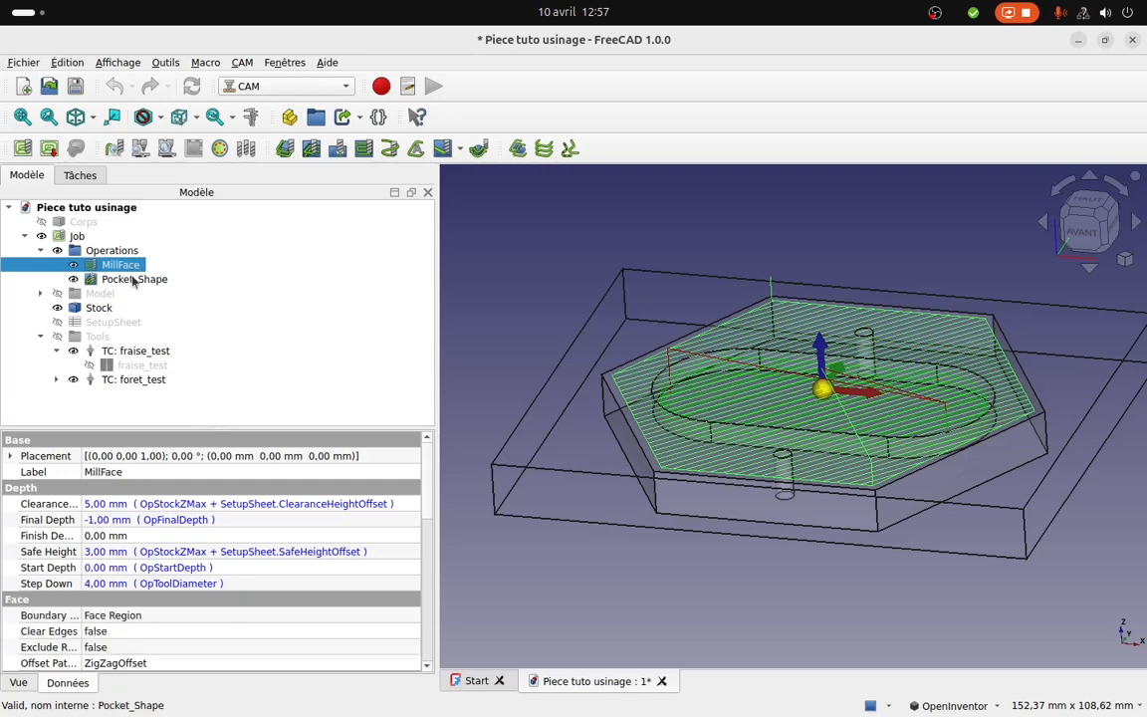
key("space")
left_click(135, 282)
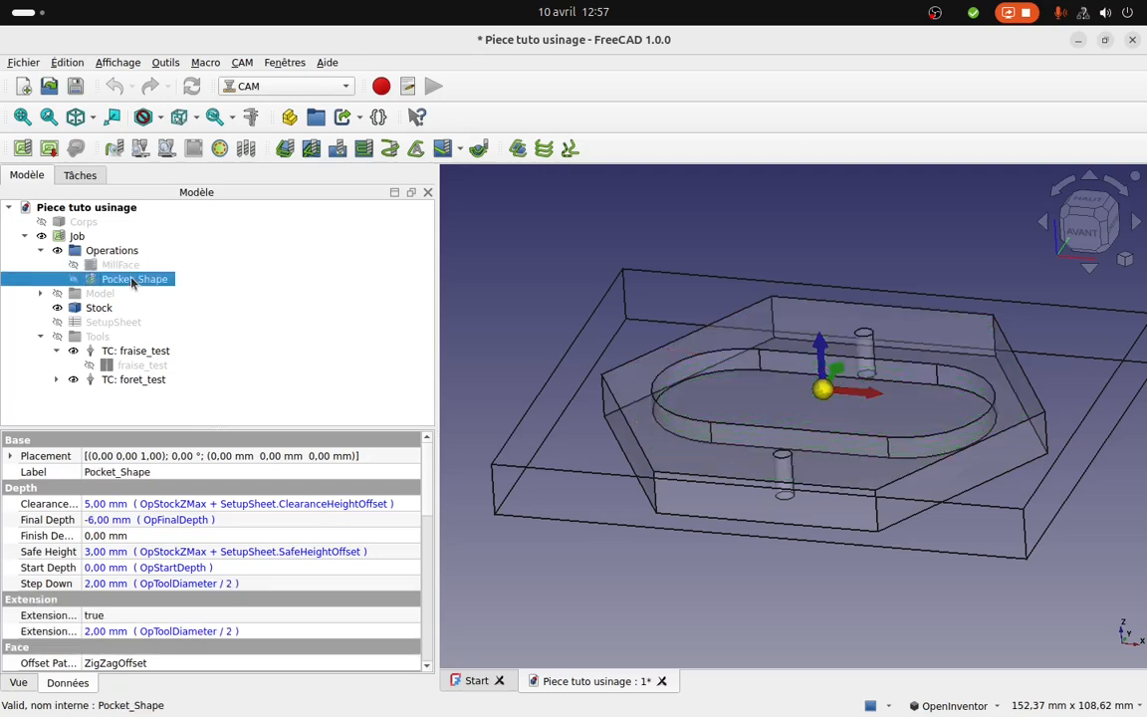
Select the six outer side faces of the hexagonal part and try the closed-loop selection on them.
left_click(797, 509)
left_click(801, 510, "ctrl")
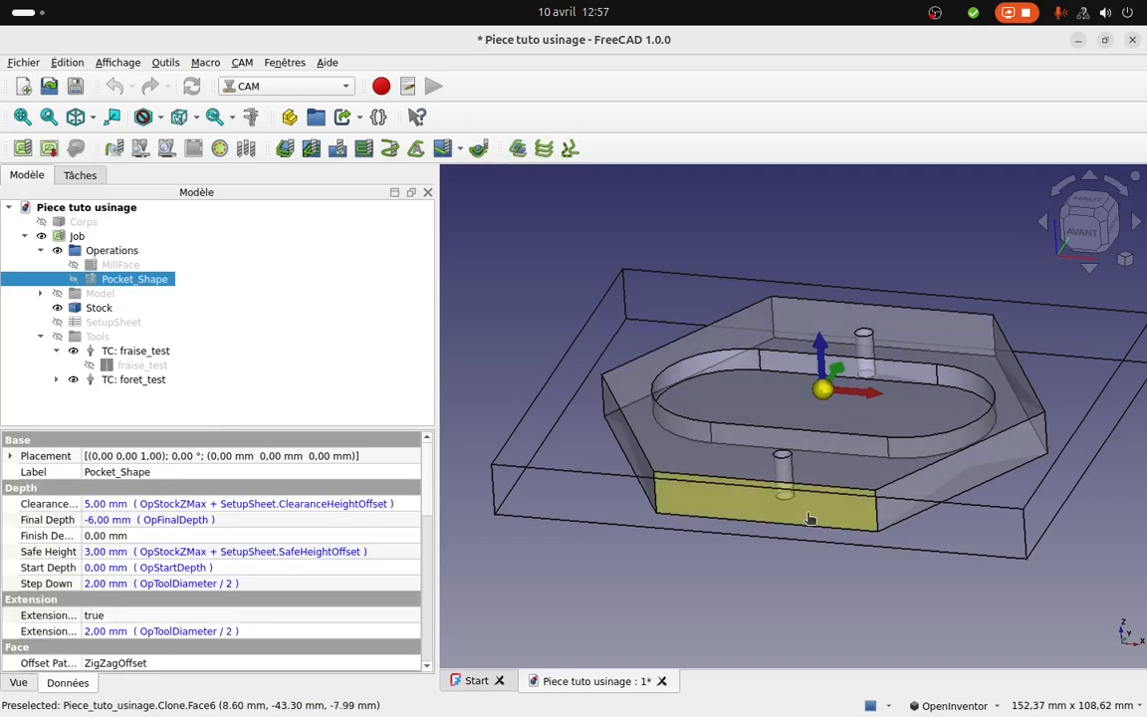
left_click(814, 519, "ctrl")
left_click(809, 515, "ctrl")
left_click(88, 207)
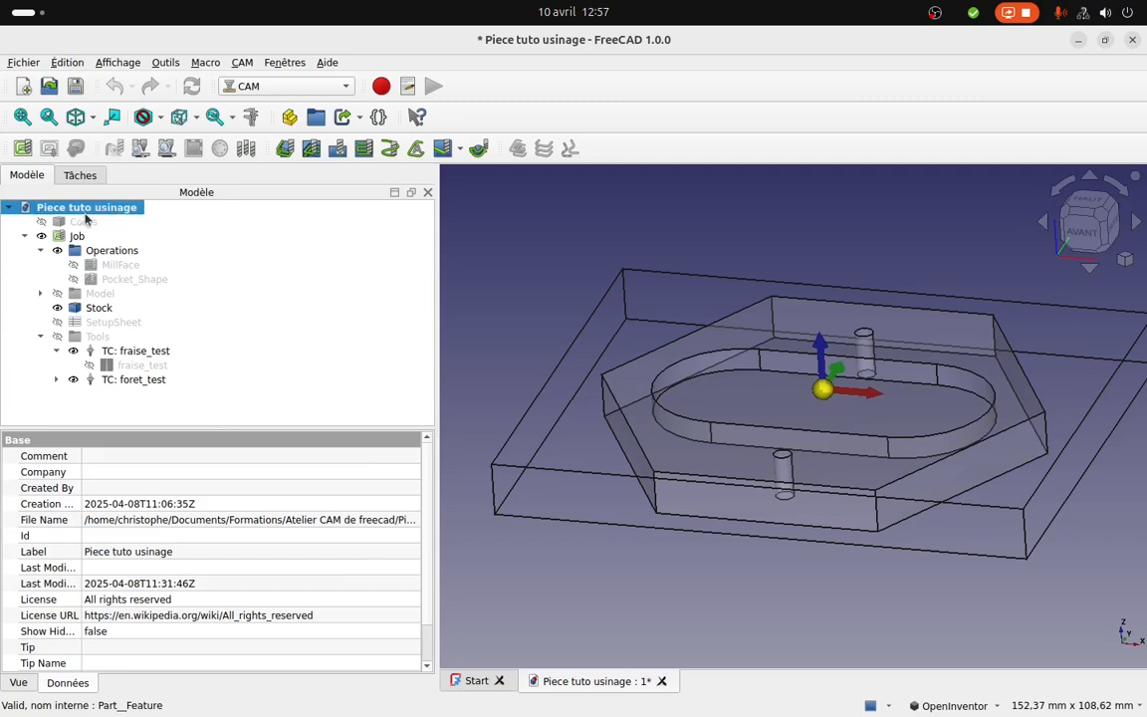
left_click(775, 516)
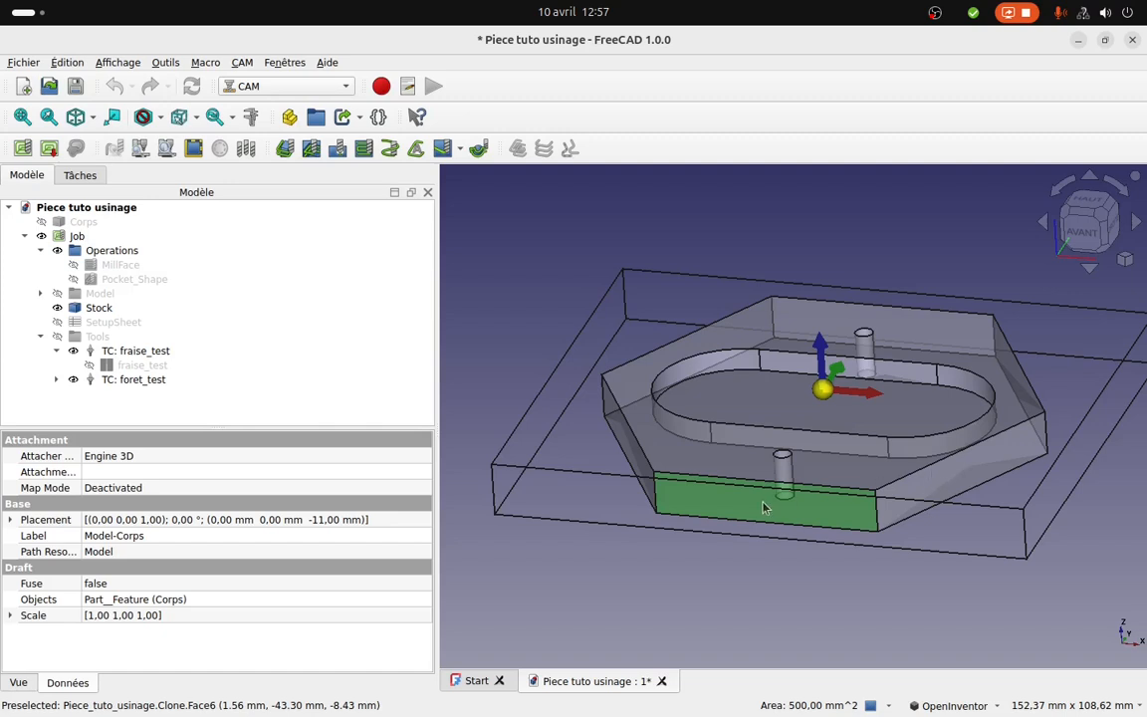
left_click(194, 147)
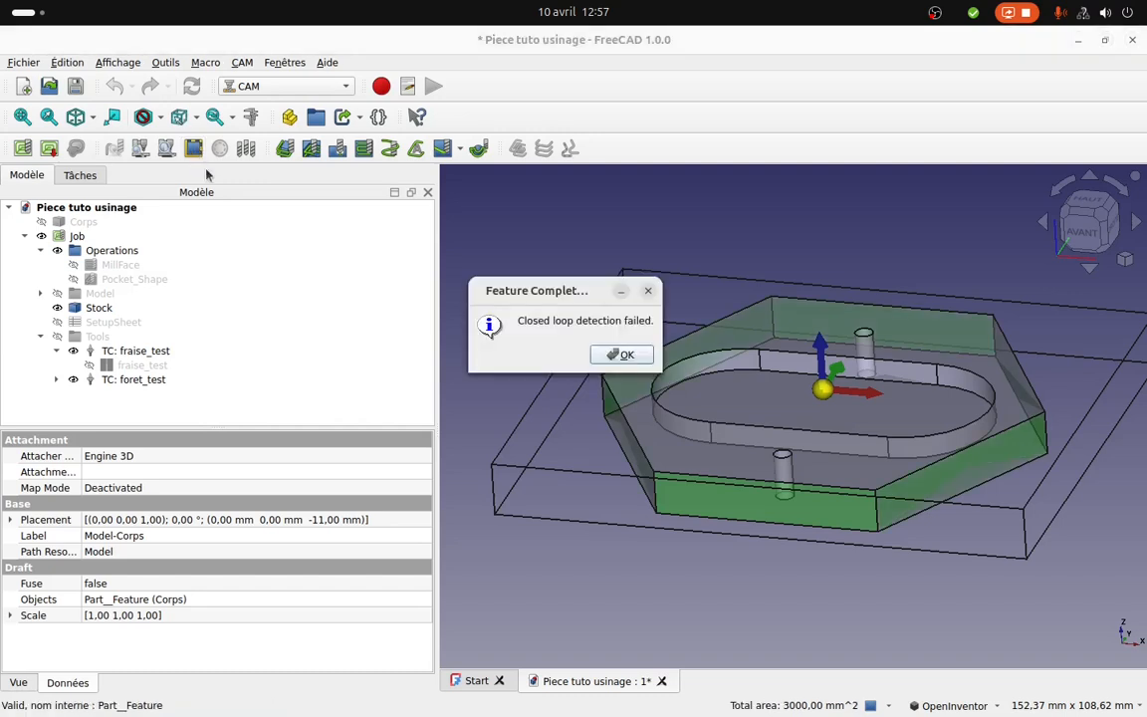
left_click(621, 356)
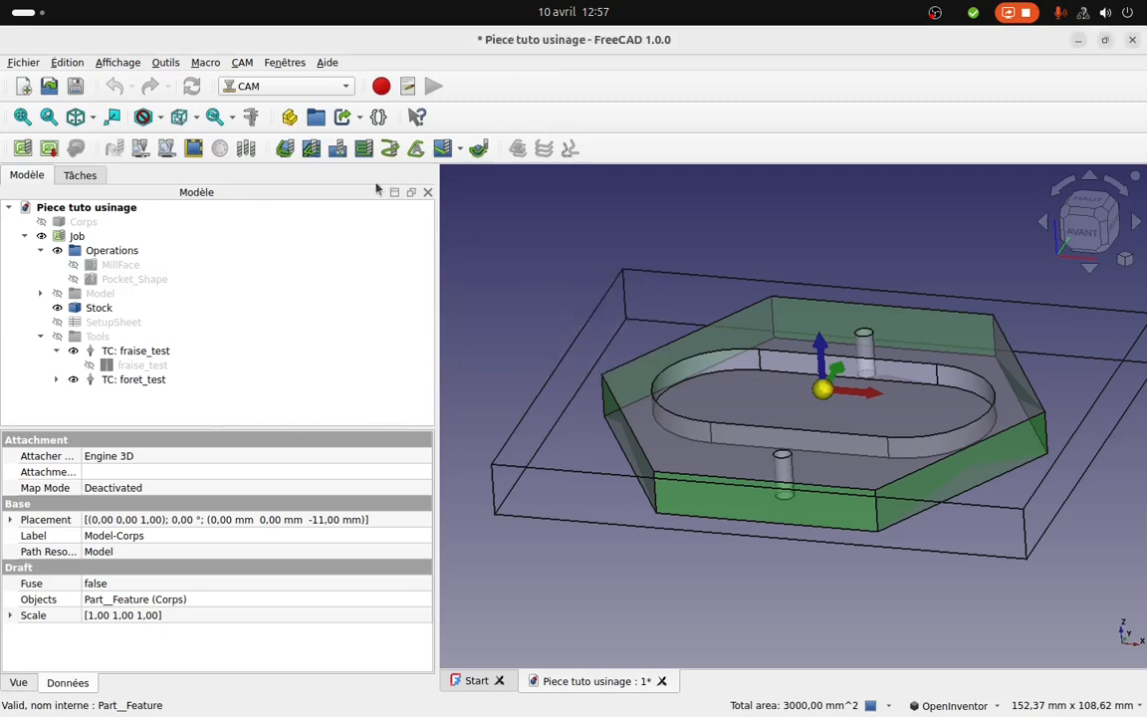
Create a Profile operation on the selected outer side faces and set its final depth to -12 mm.
left_click(285, 148)
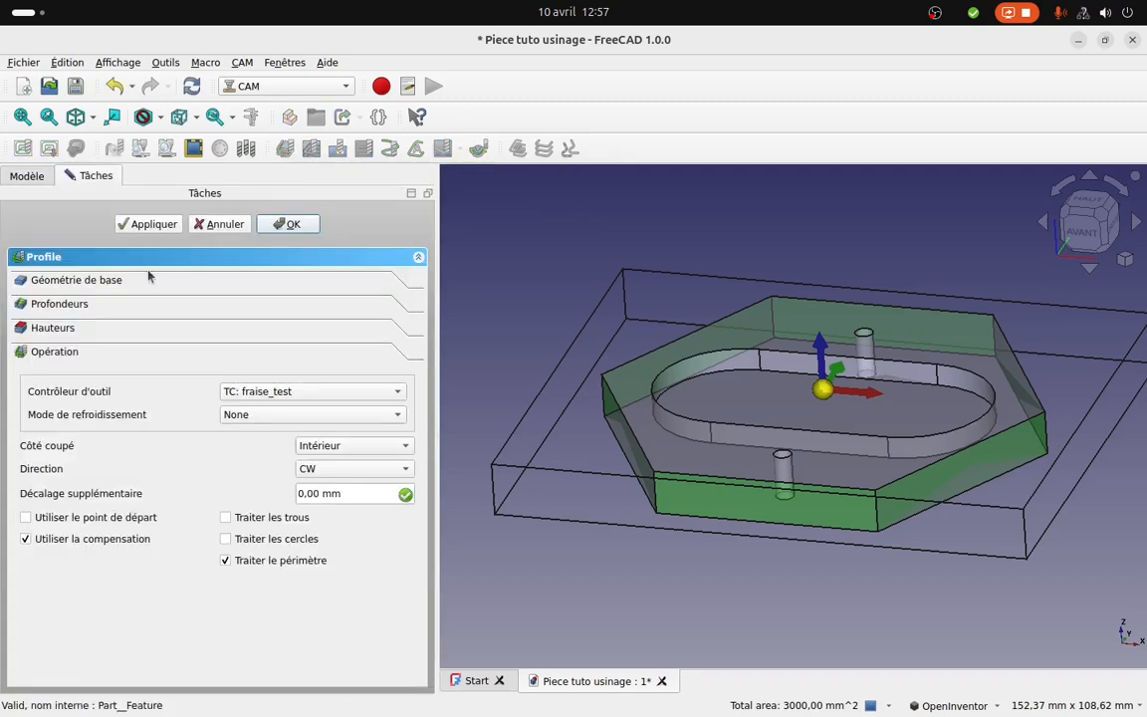
left_click(109, 282)
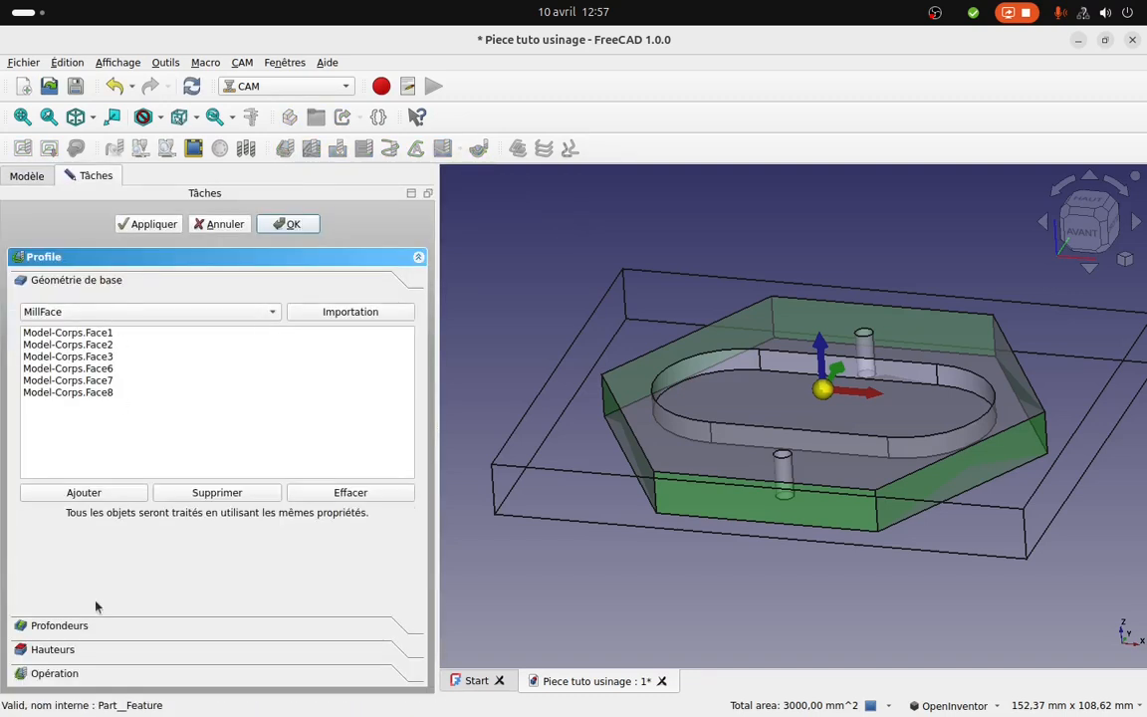
left_click(59, 626)
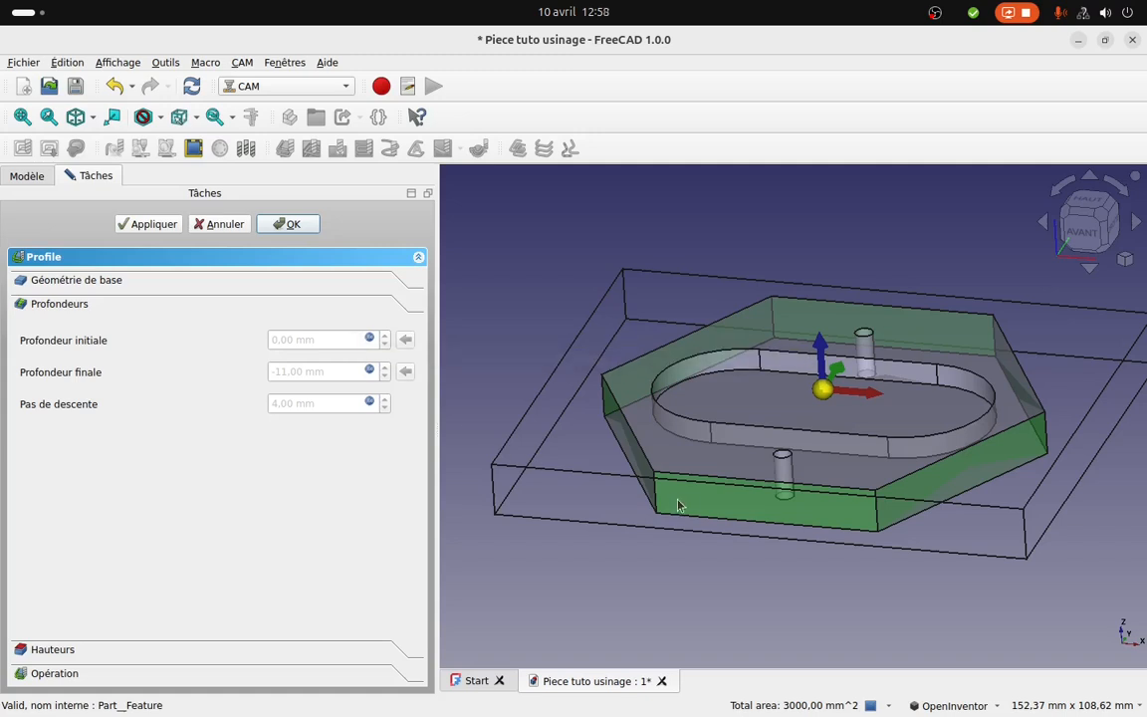
left_click(368, 370)
key("BackSpace")
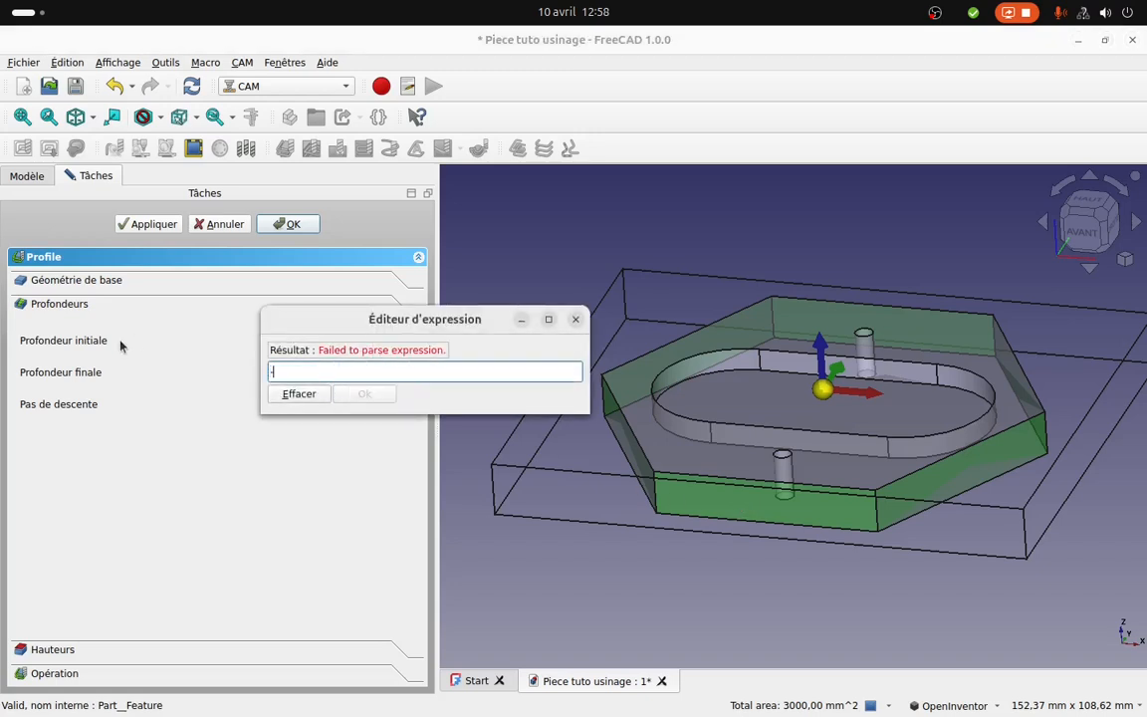
type("-12")
left_click(368, 394)
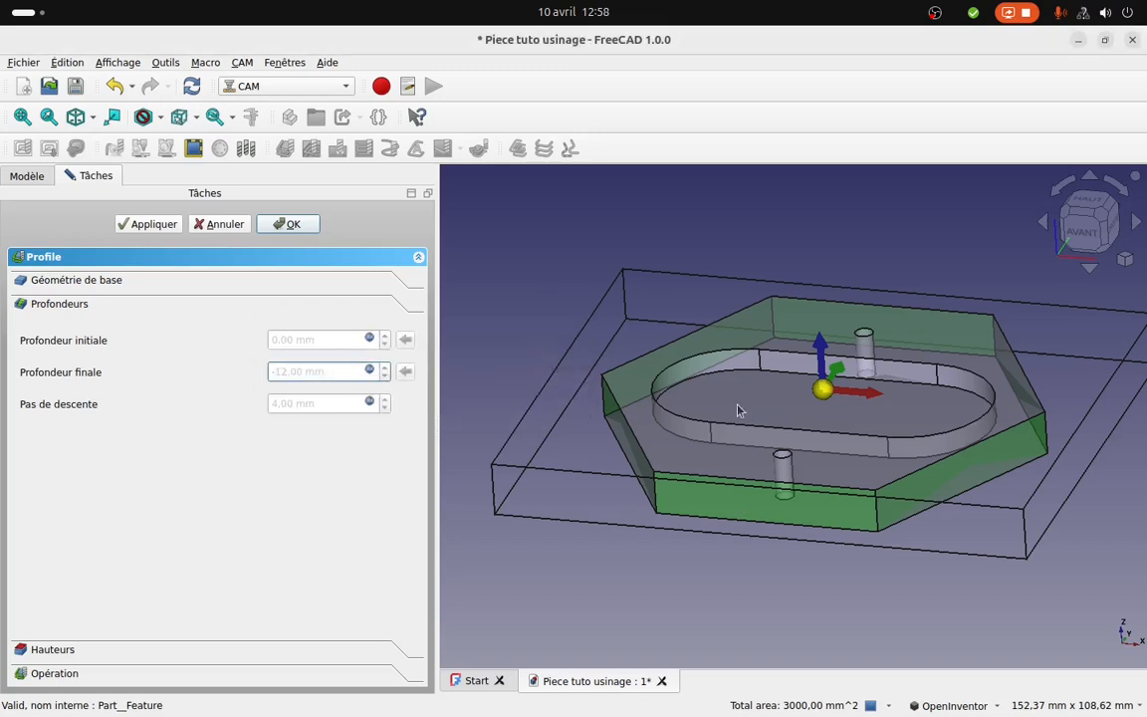
Check the profile depth from the front and set the step down to the expression OpToolDiameter/2.
key("1")
scroll(737, 414, "up", 5)
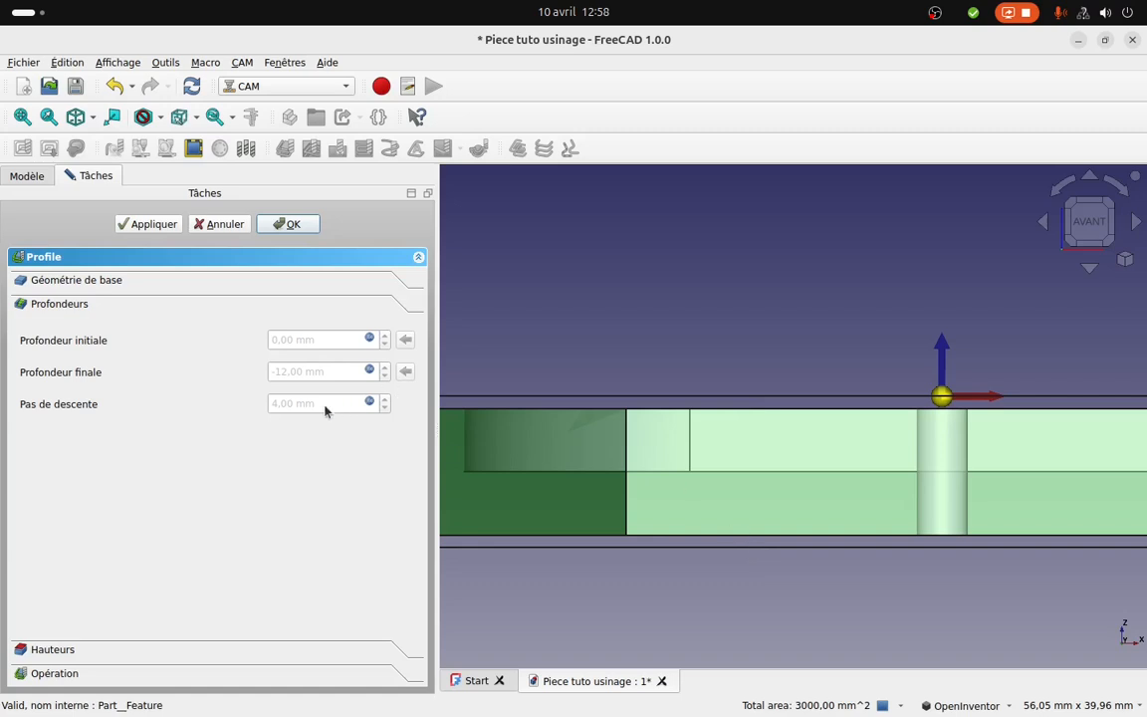
left_click(368, 403)
left_click(366, 404)
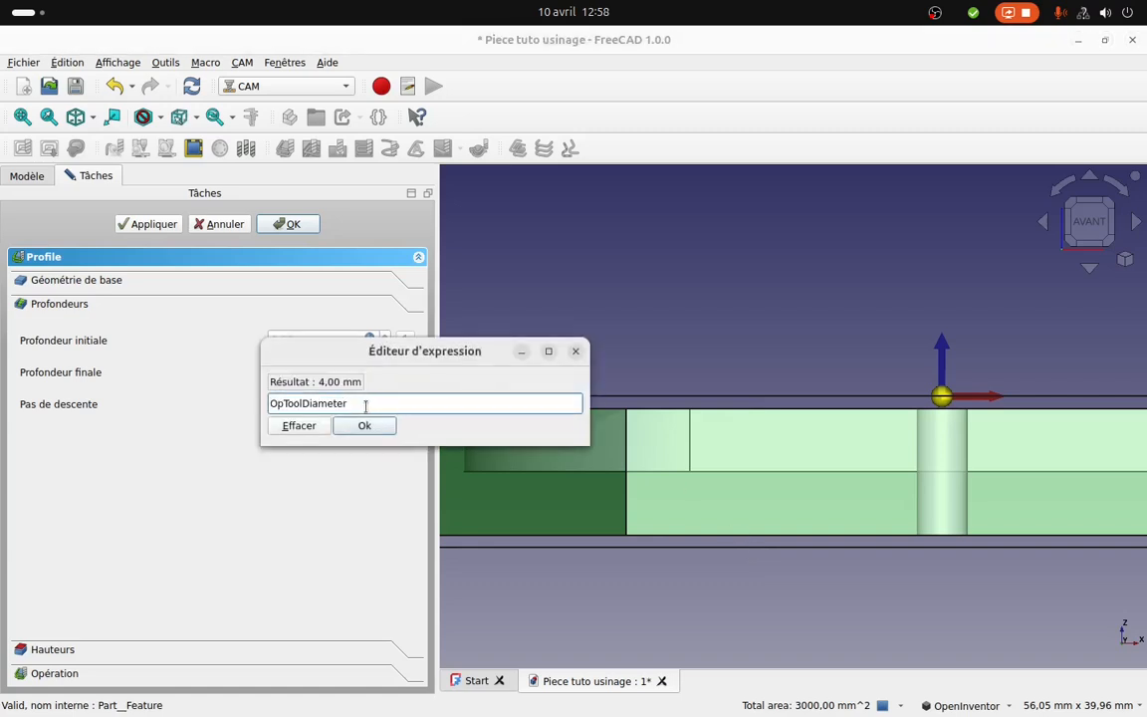
type("/2")
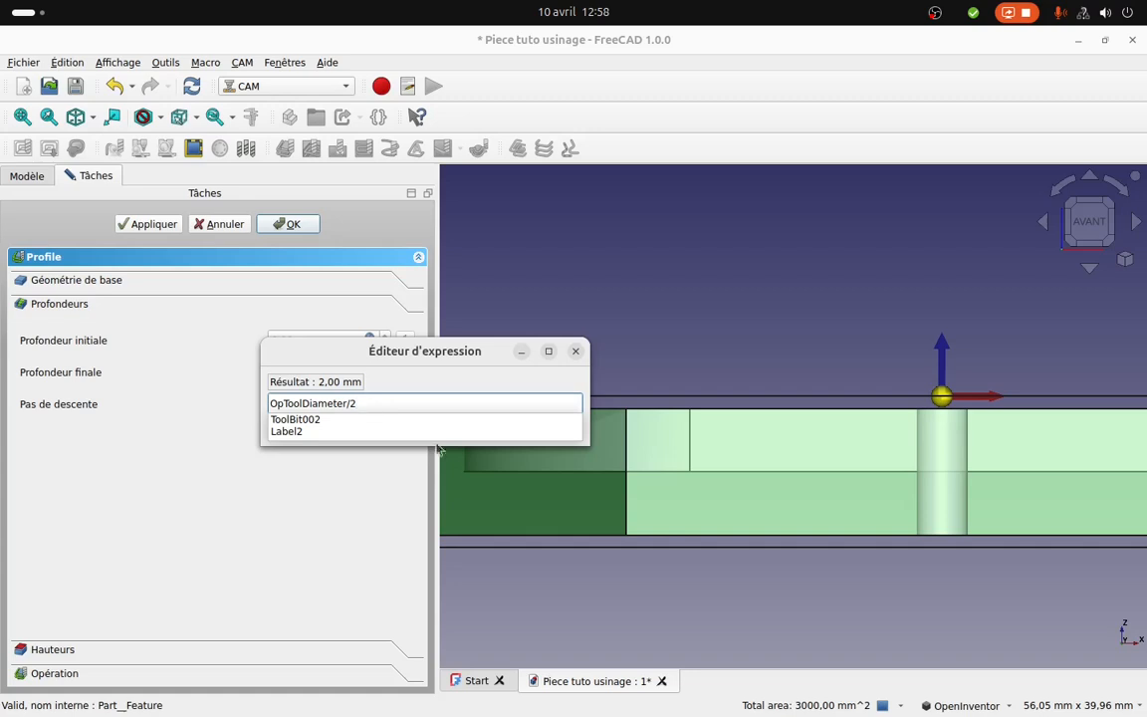
left_click(360, 428)
left_click(361, 428)
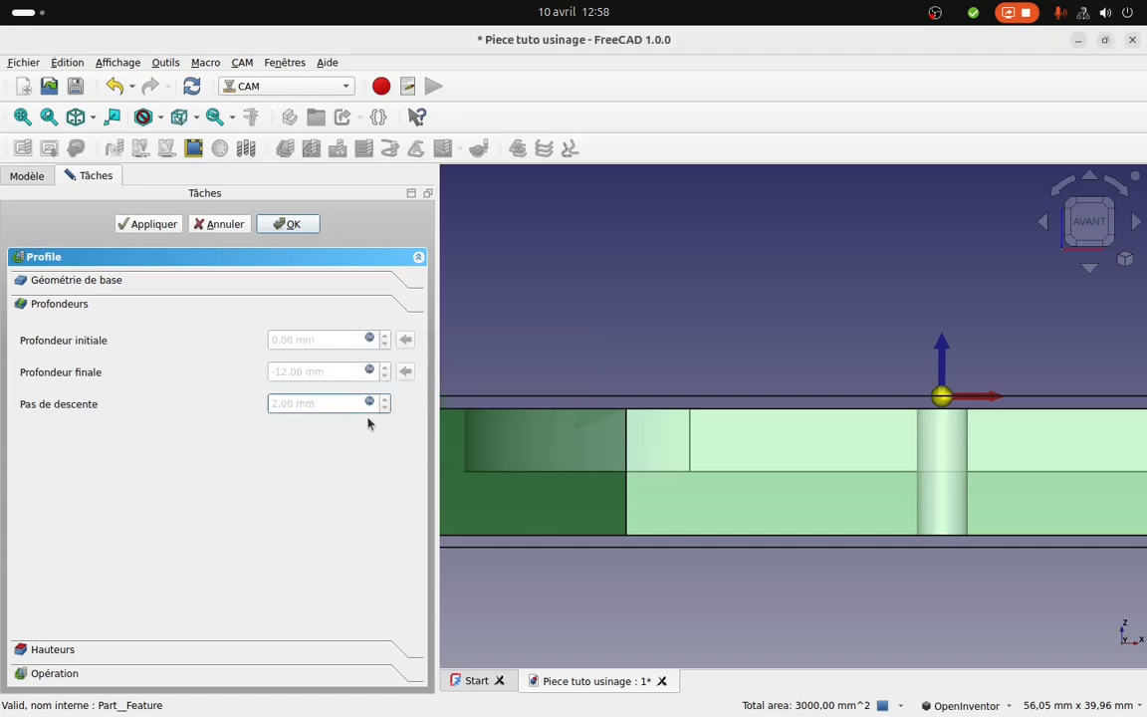
Set the Profile operation's cut side to Extérieur and apply it to compute the toolpath.
left_click(54, 673)
left_click_drag(959, 277, 876, 374)
scroll(871, 372, "down", 4)
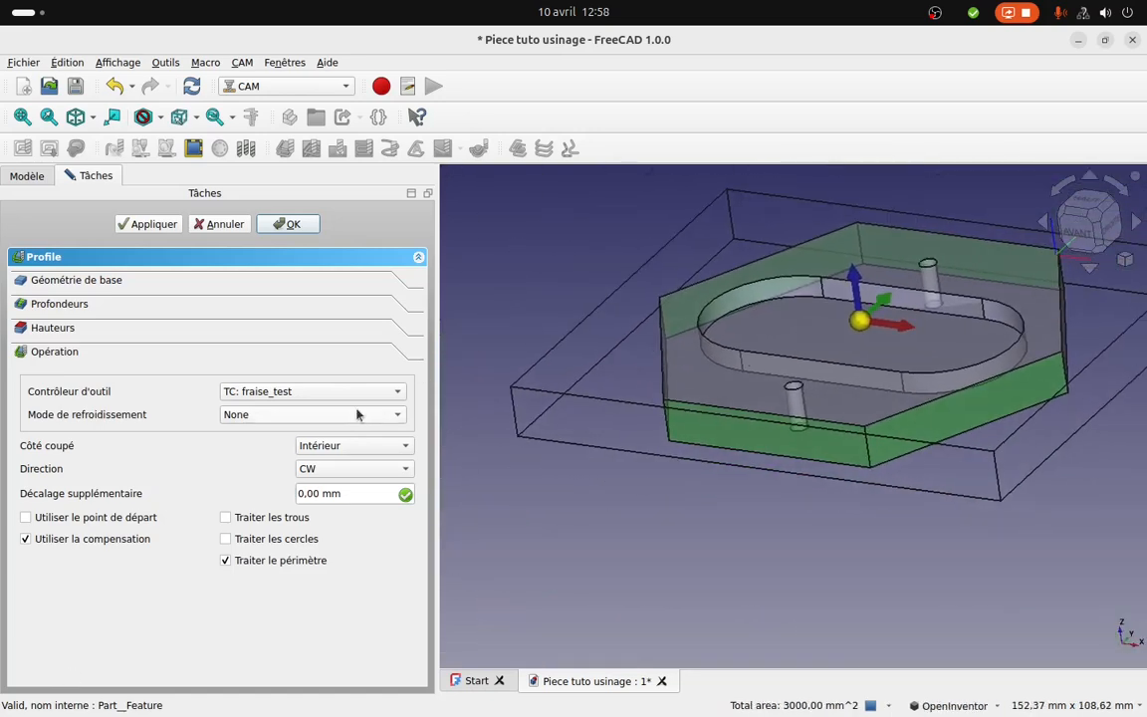
left_click(318, 455)
left_click(329, 427)
left_click(151, 224)
Inspect the depth passes of the Profile toolpath from the front and validate the operation.
left_click_drag(736, 378, 801, 363)
left_click(1090, 242)
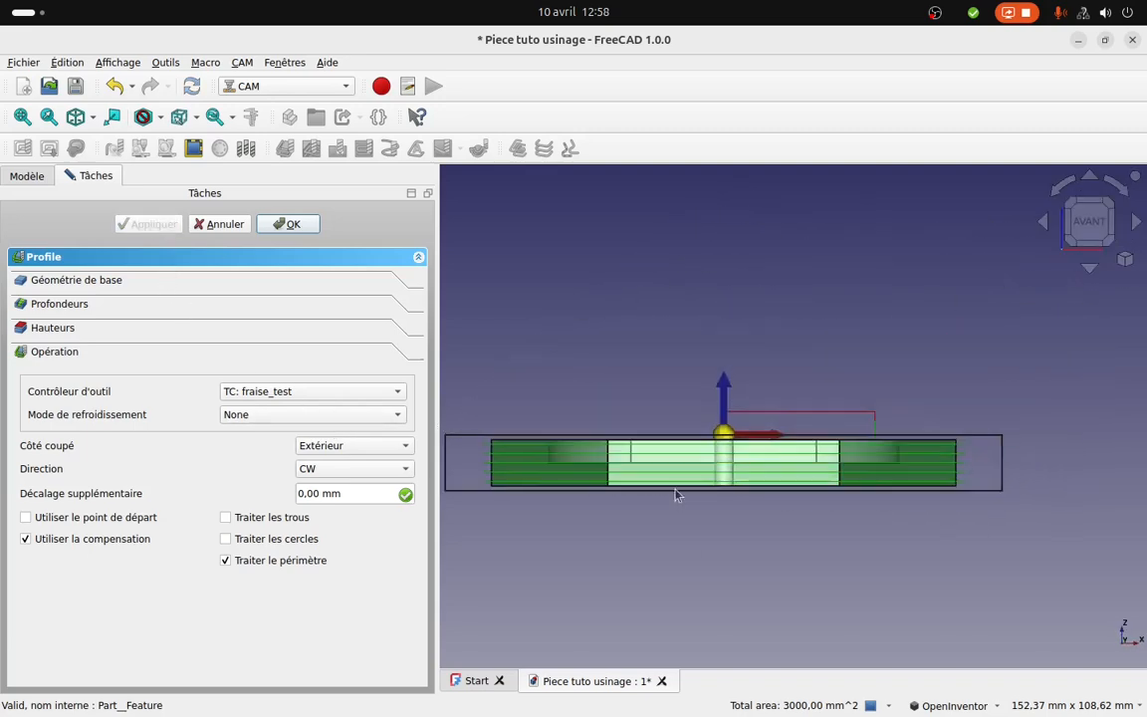
scroll(686, 492, "up", 3)
left_click_drag(707, 492, 698, 495)
middle_click_drag(743, 455, 798, 423)
left_click(1095, 231)
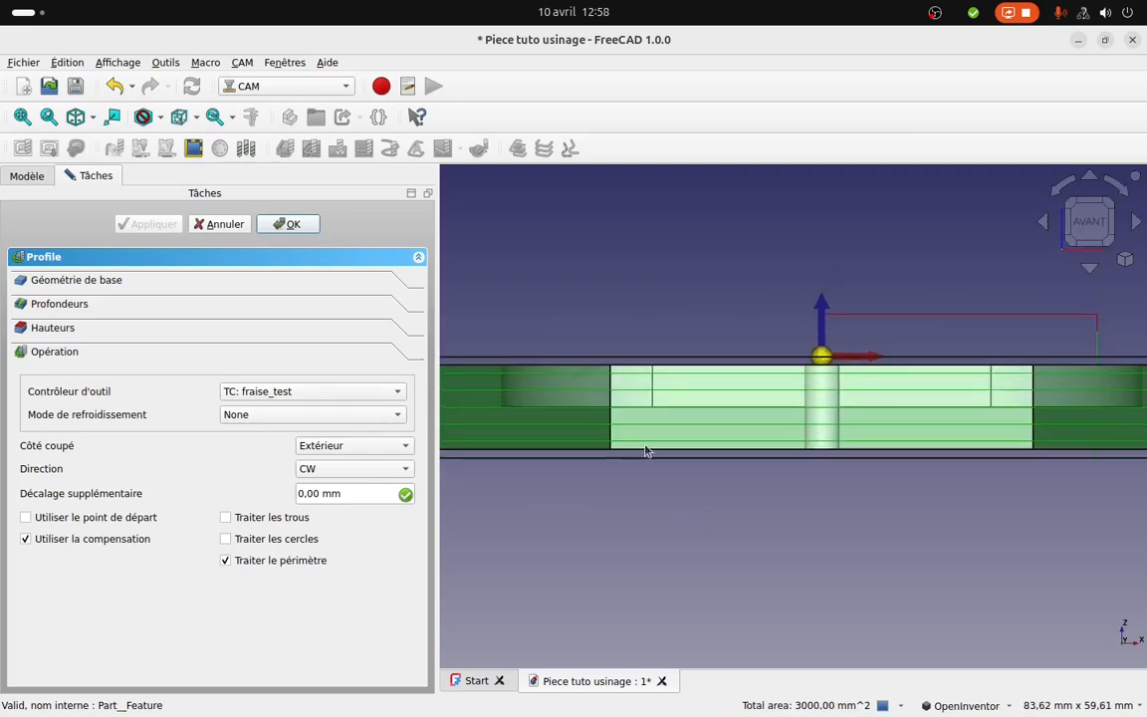
key("0")
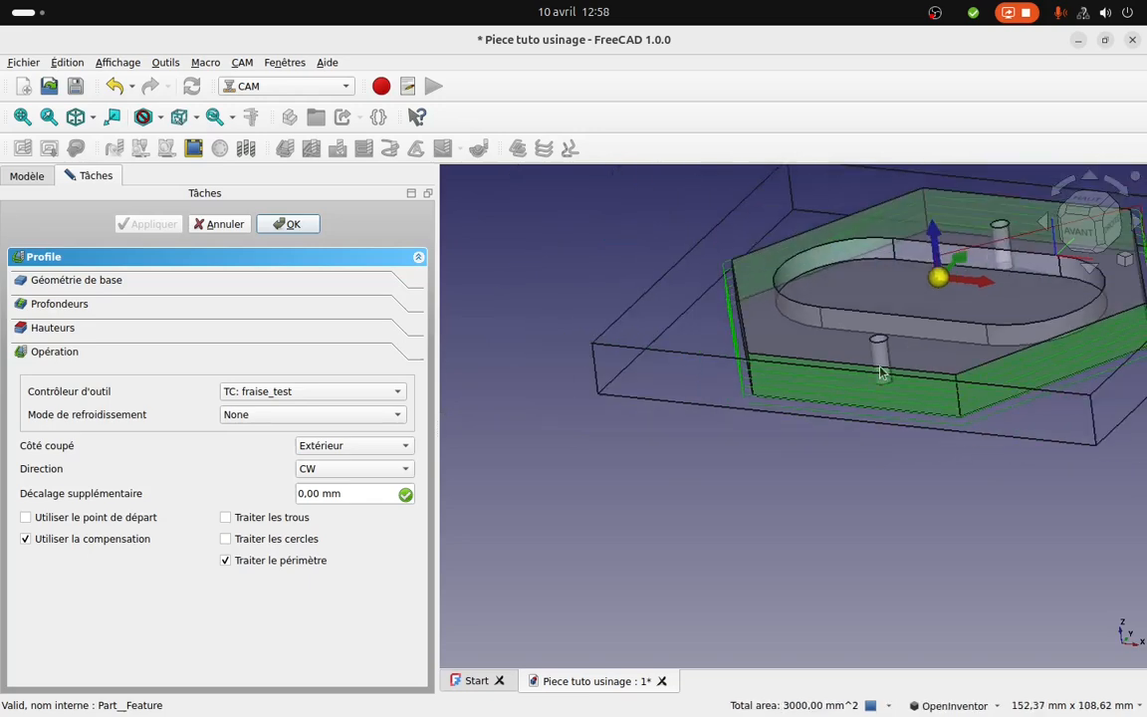
left_click(293, 224)
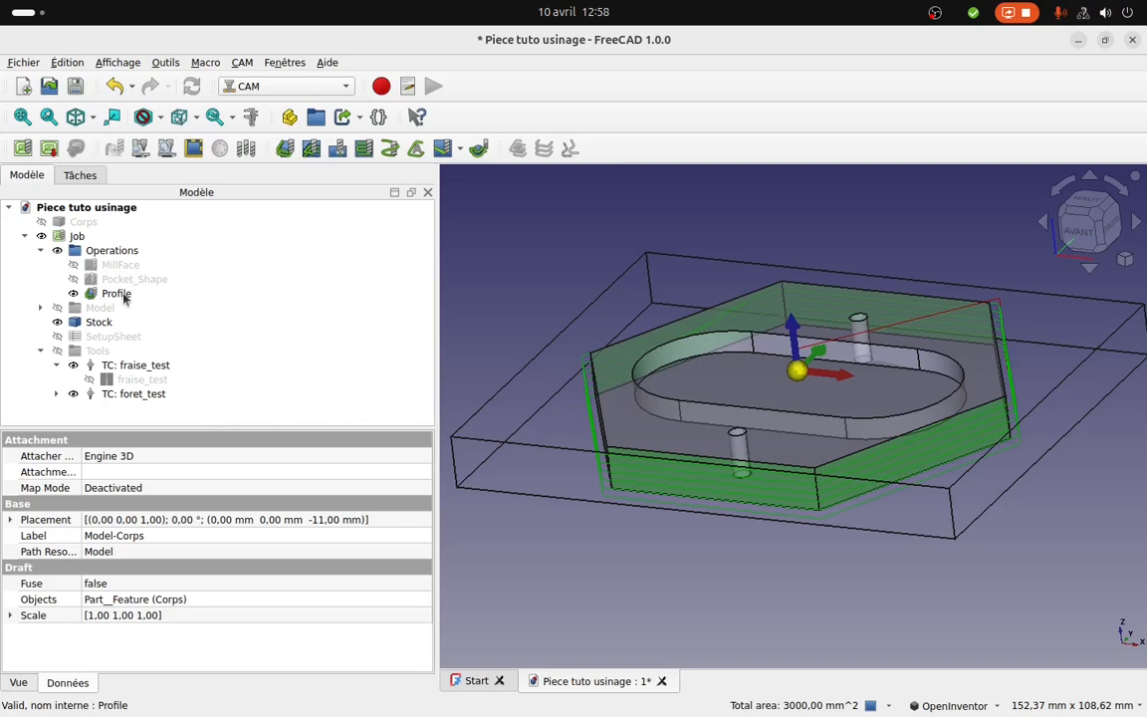
Add an Attache (holding tags) path dressup to the Profile operation.
left_click(116, 295)
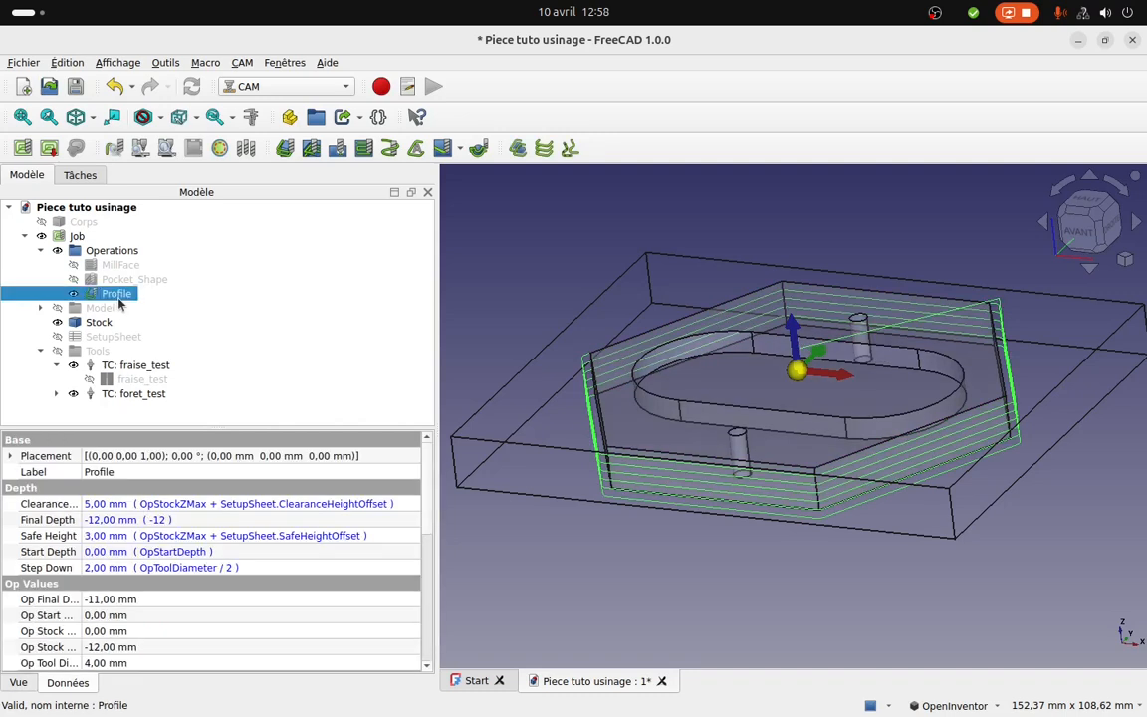
left_click(243, 64)
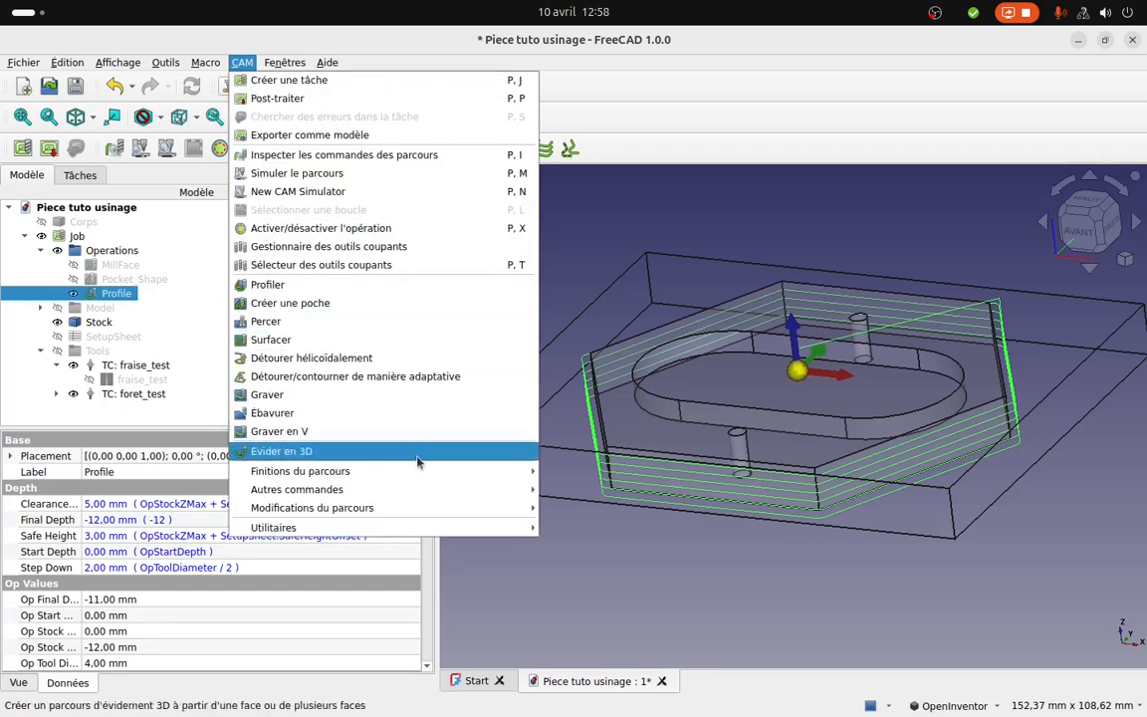
mouse_move(423, 472)
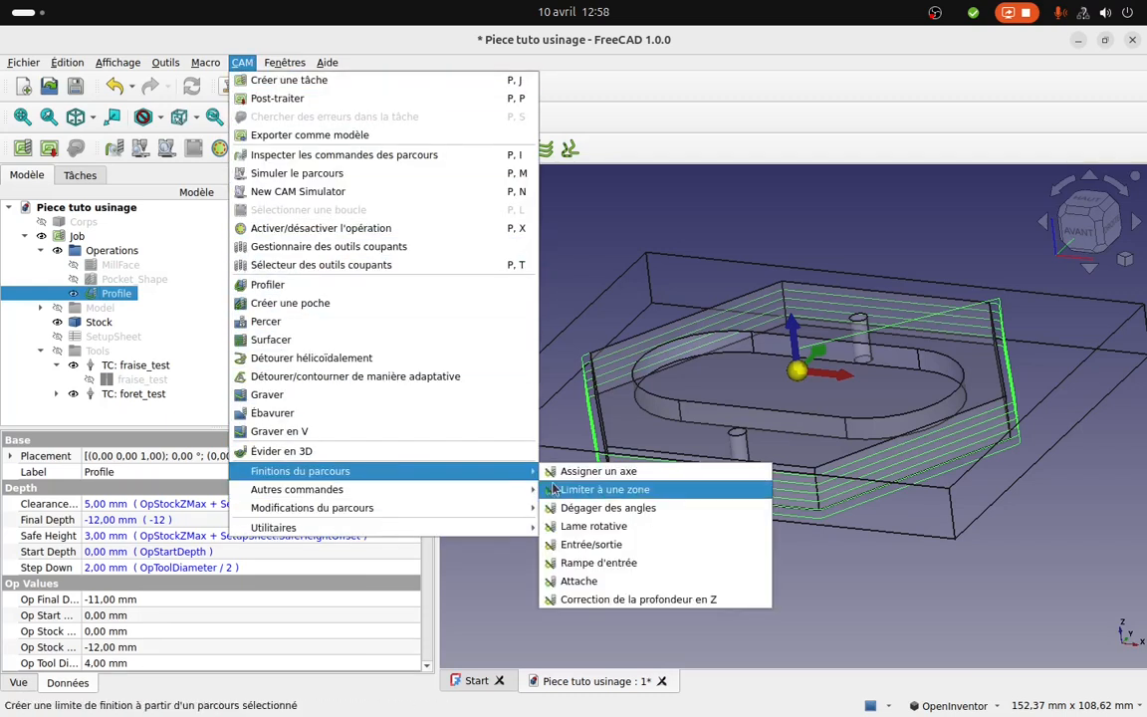
left_click(613, 581)
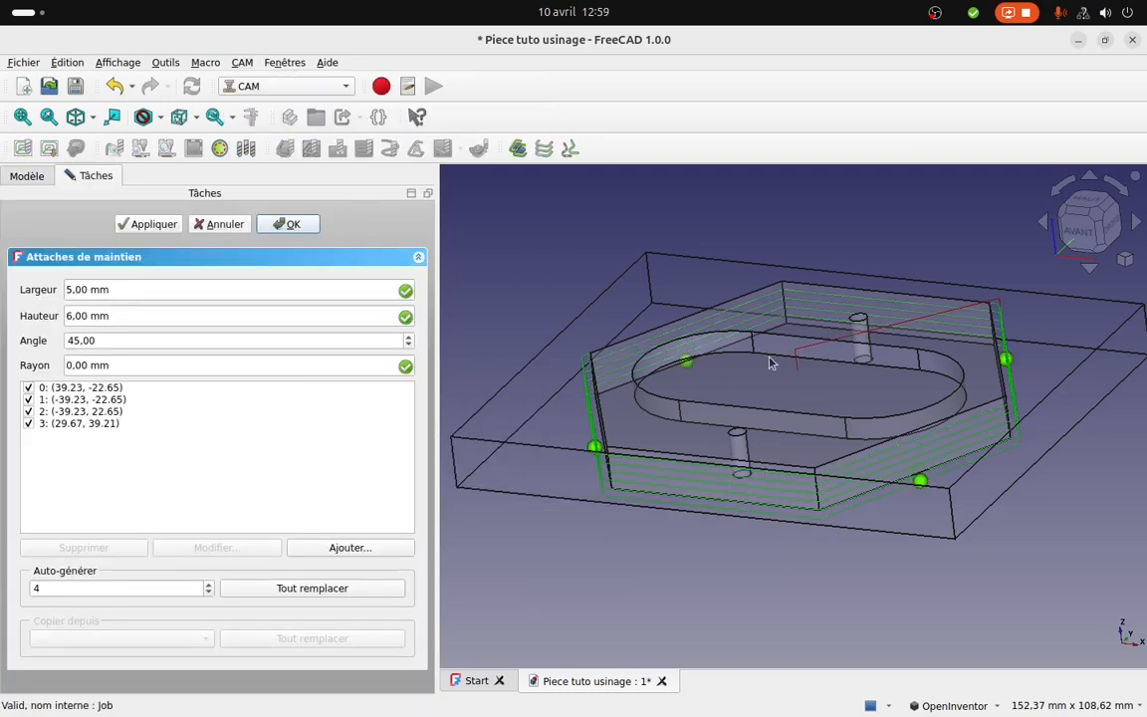
Set the number of auto-generated holding tags to 6 and replace all existing tags on the profile.
right_click(792, 390)
left_click(768, 367)
middle_click_drag(769, 367, 796, 403)
left_click_drag(795, 403, 826, 389)
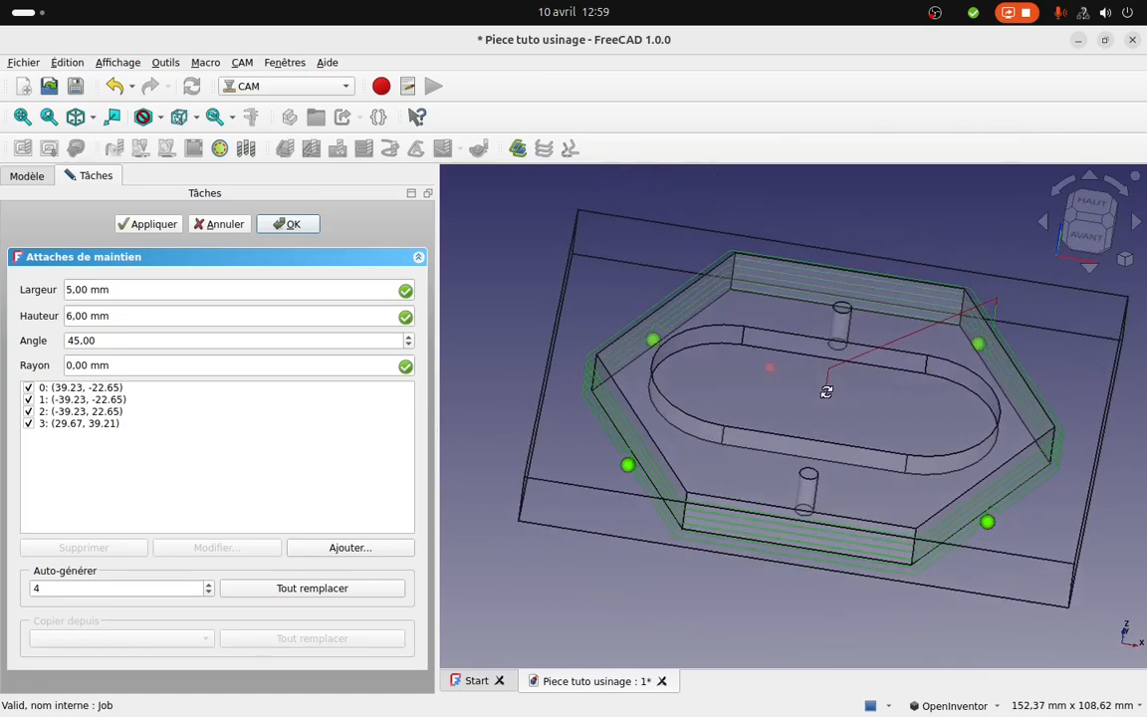
left_click(209, 585)
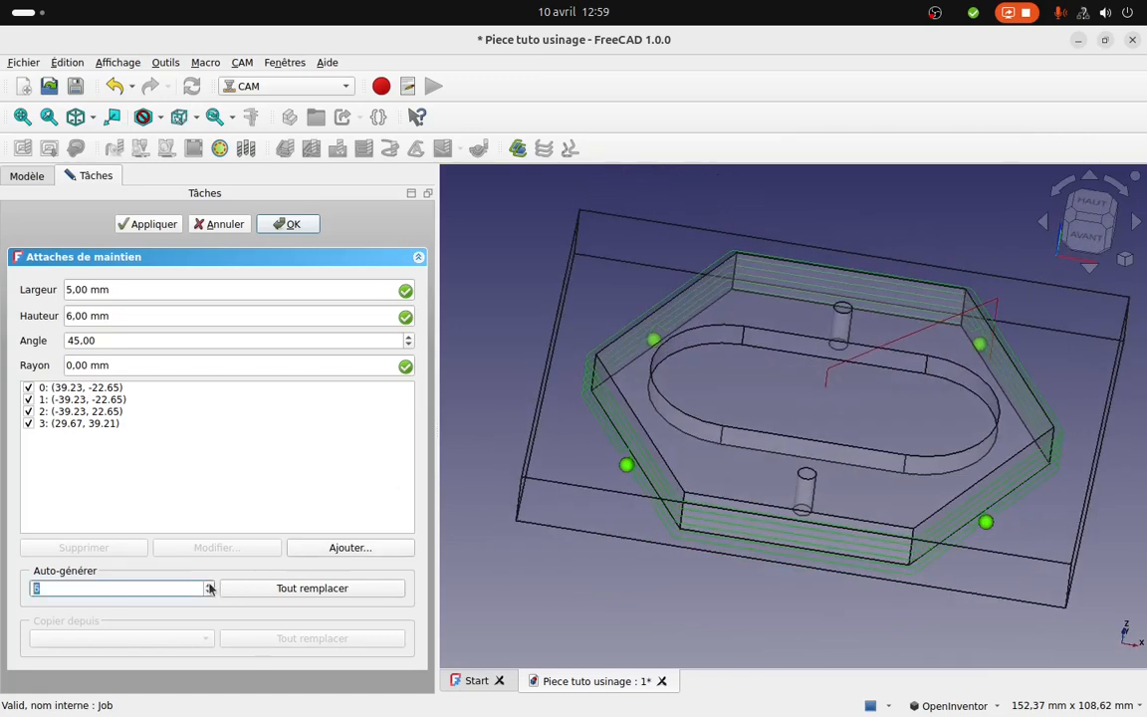
left_click(276, 589)
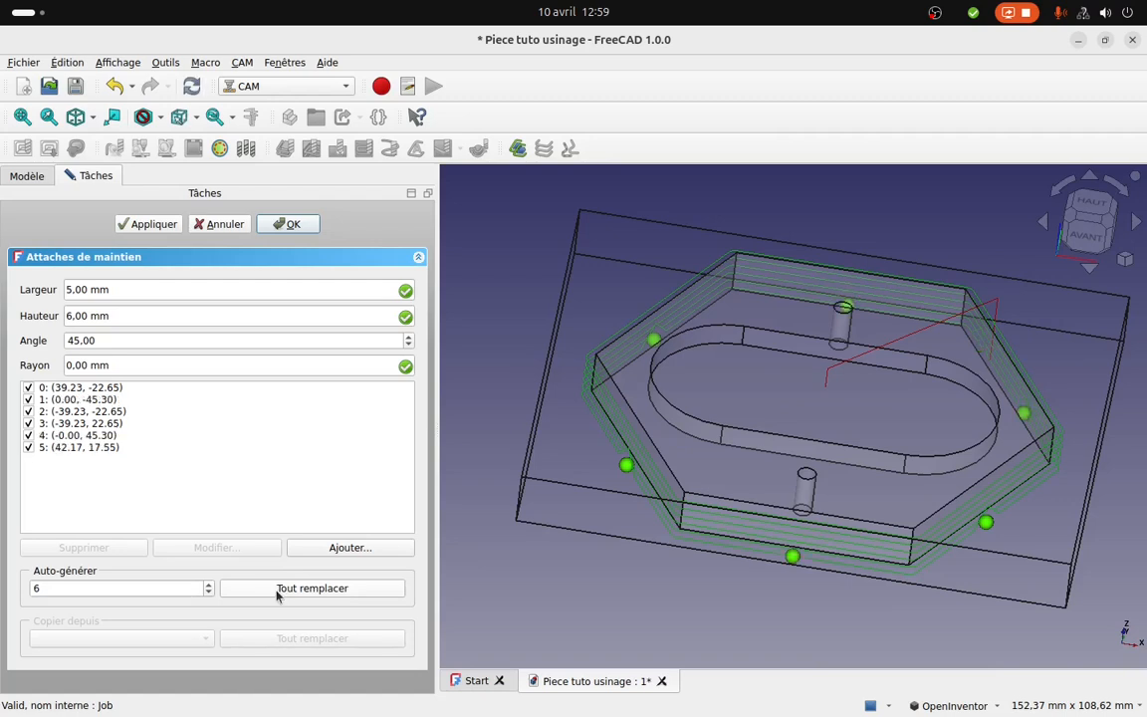
Check the holding tags on the profile toolpath from the front and validate the tag dressup.
middle_click_drag(856, 505, 854, 468)
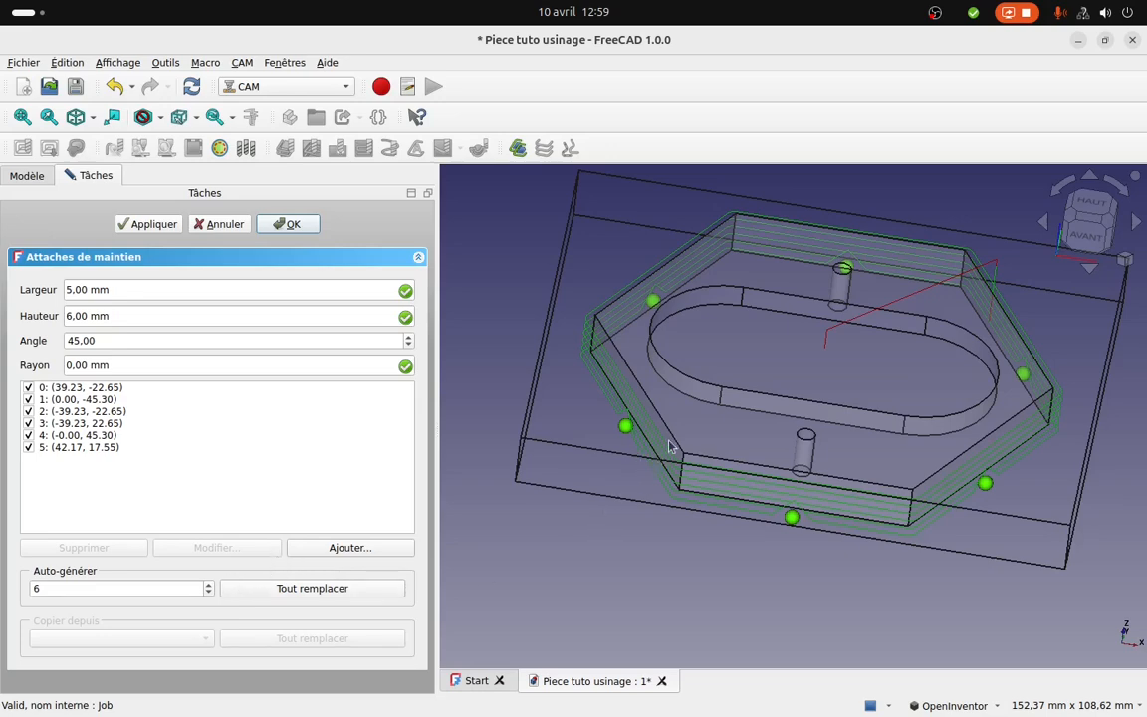
left_click(1078, 243)
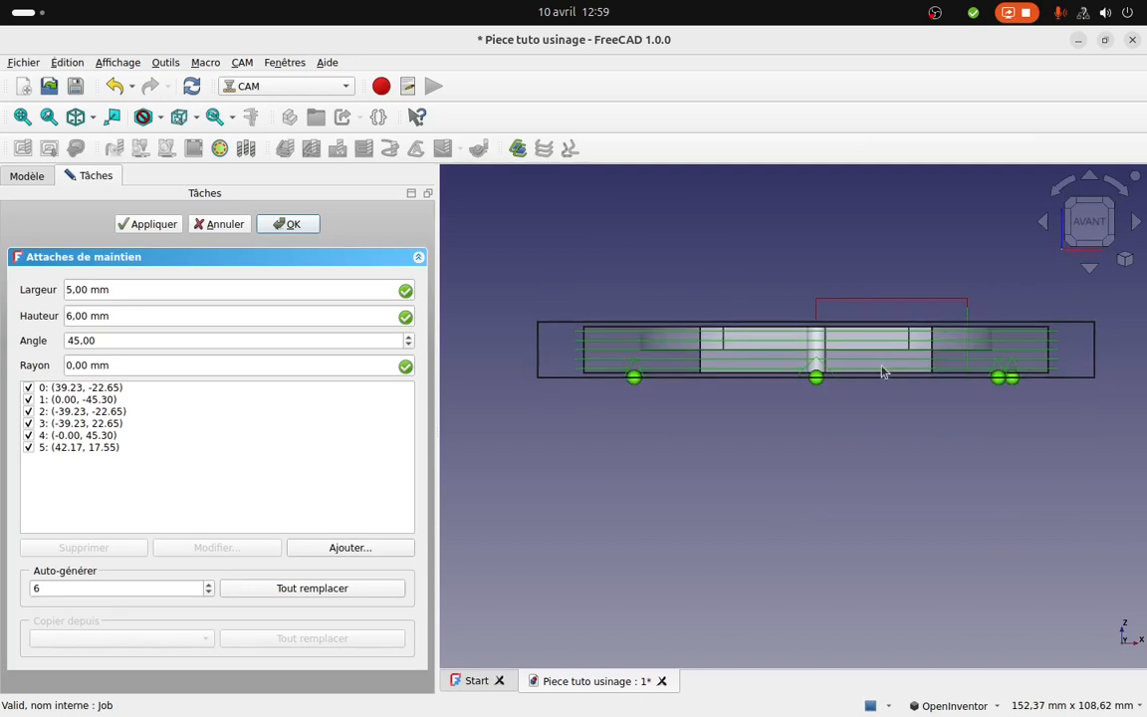
scroll(756, 405, "up", 3)
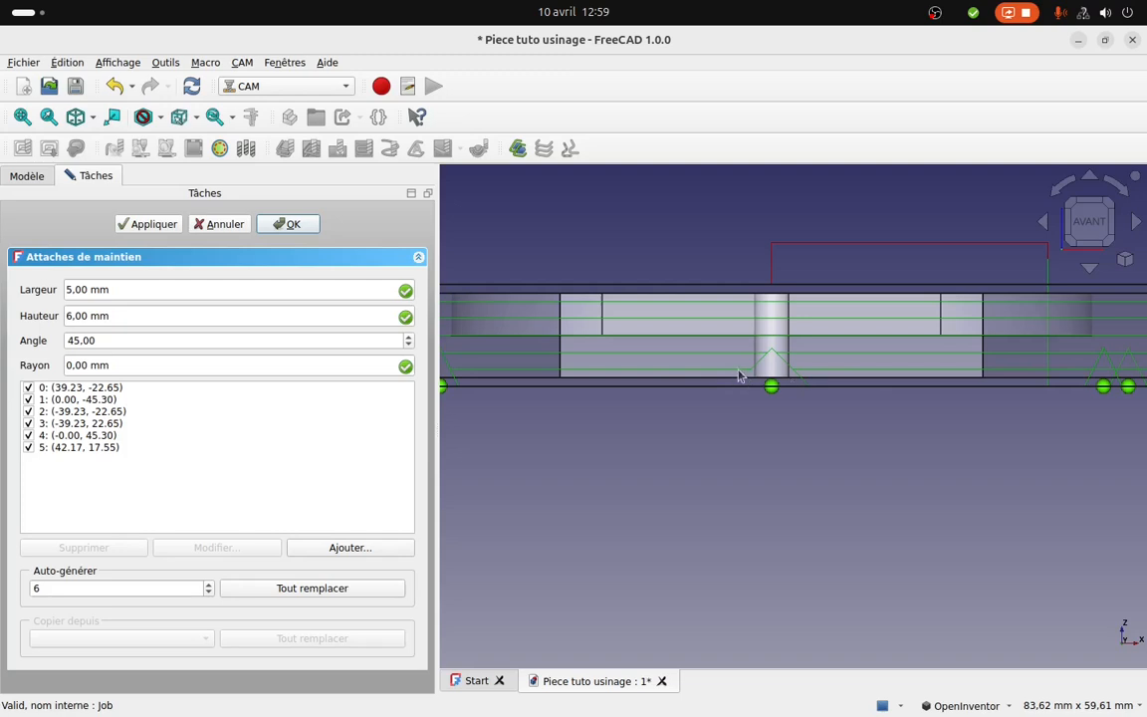
left_click(279, 225)
Run the path simulator on DressupTag only, excluding MillFace and Pocket_Shape.
scroll(801, 404, "down", 3)
left_click_drag(801, 403, 806, 488)
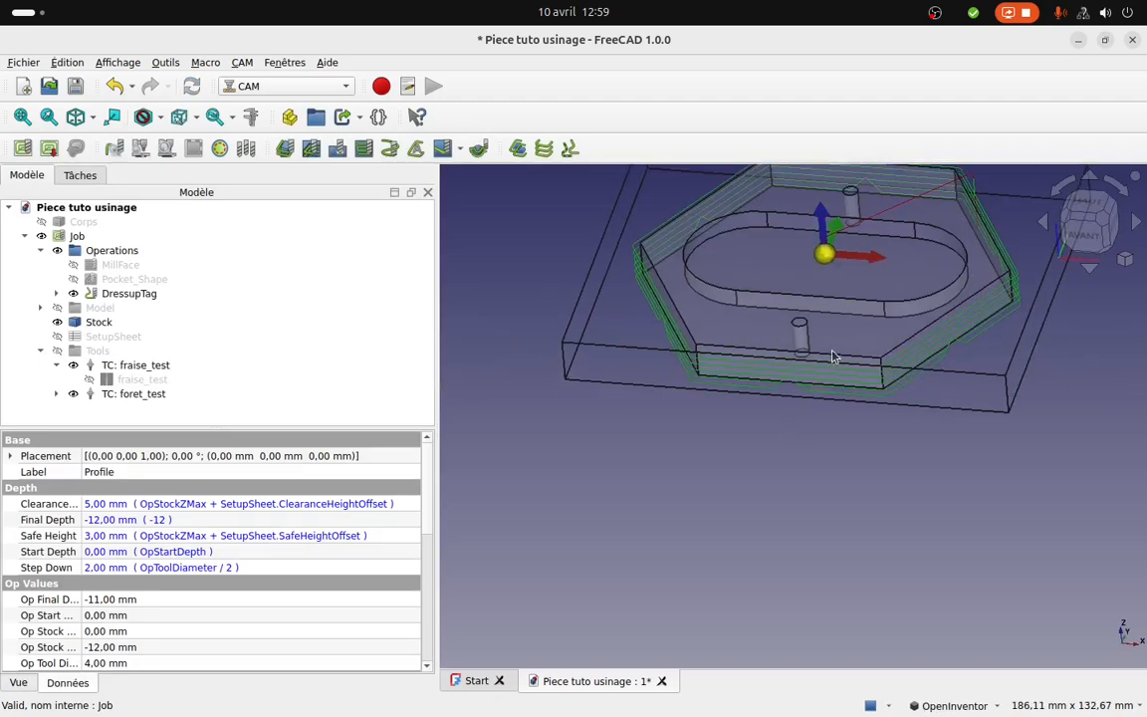
middle_click_drag(833, 354, 770, 522)
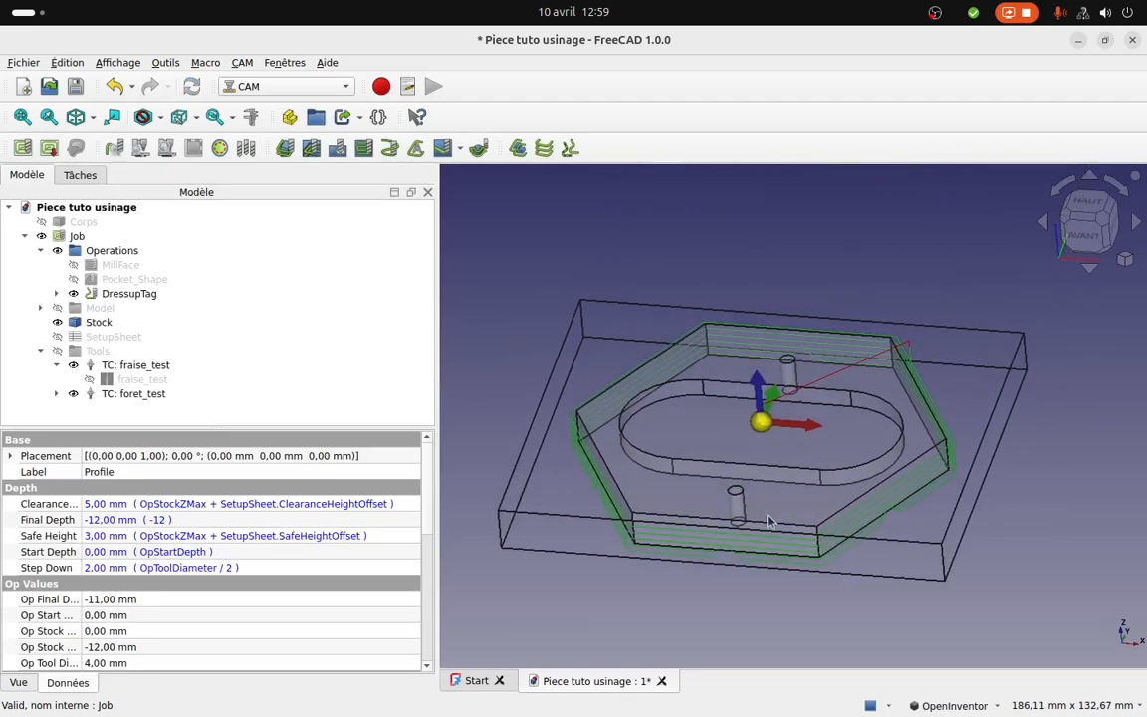
left_click(141, 151)
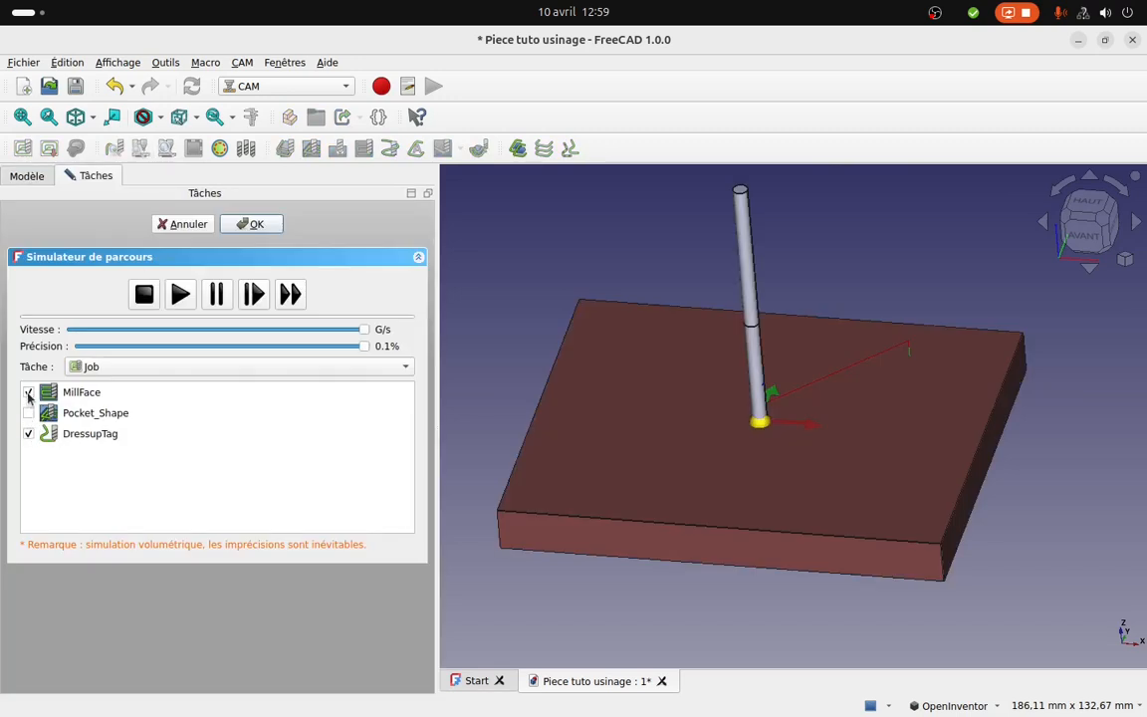
left_click(28, 394)
left_click(177, 302)
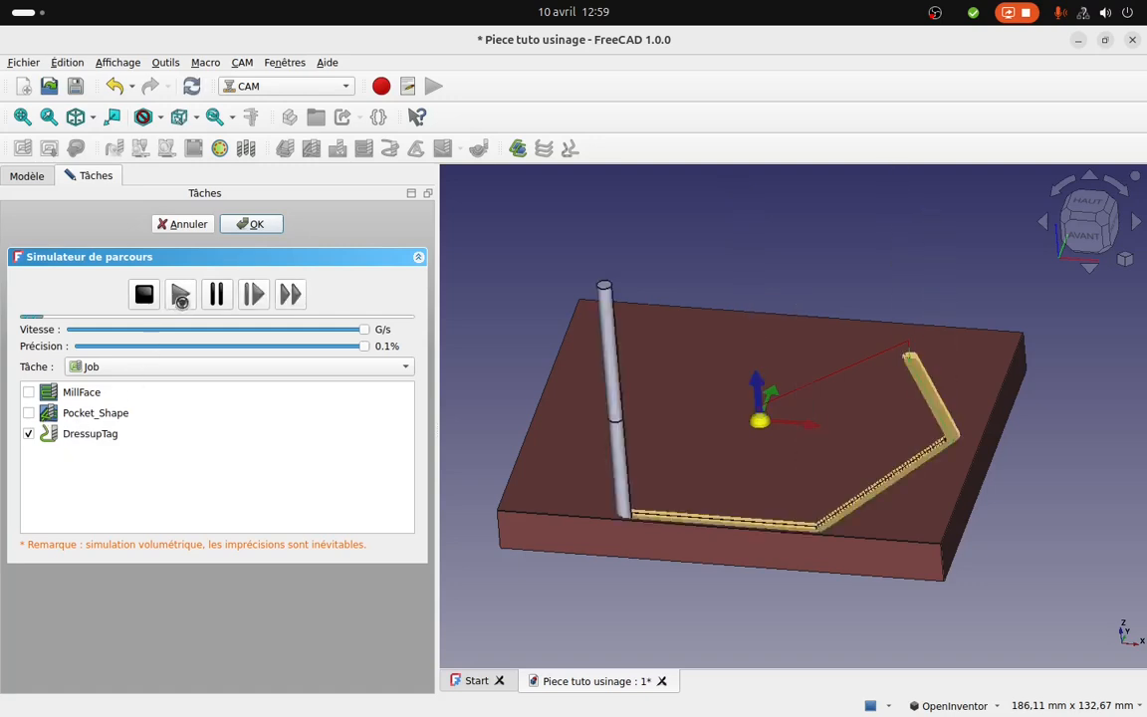
Examine the tags left in the simulated profile groove from several angles, and cancel the simulation.
middle_click_drag(903, 483, 906, 545)
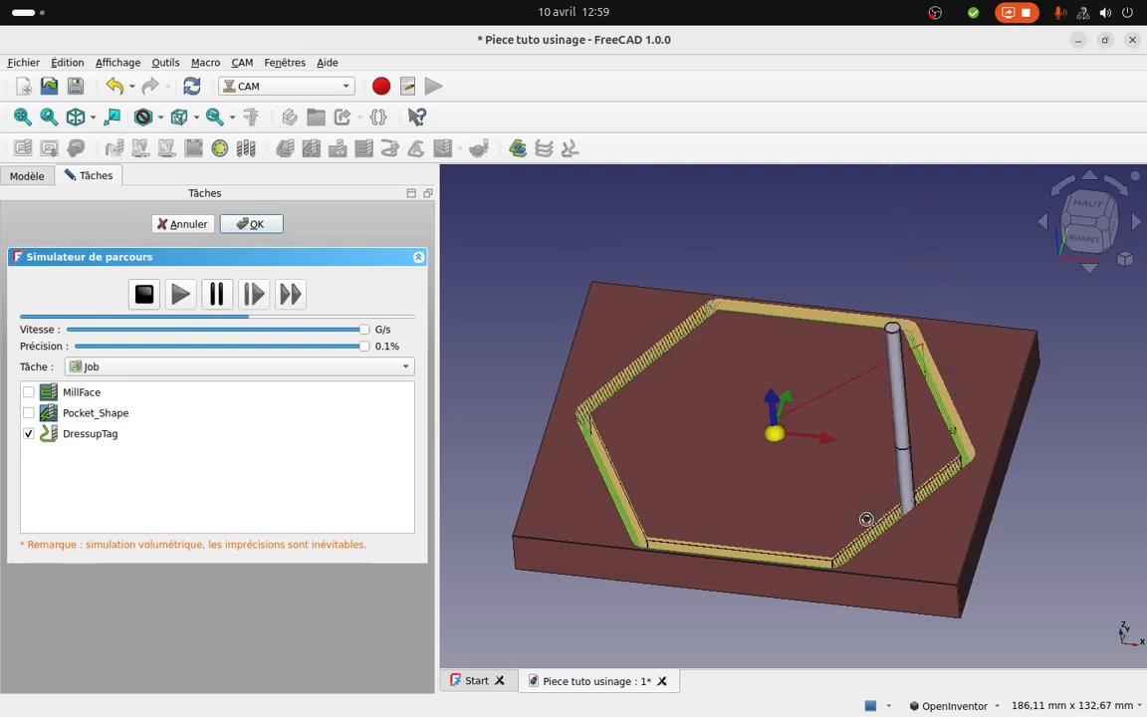
scroll(761, 581, "up", 3)
middle_click_drag(755, 579, 793, 533)
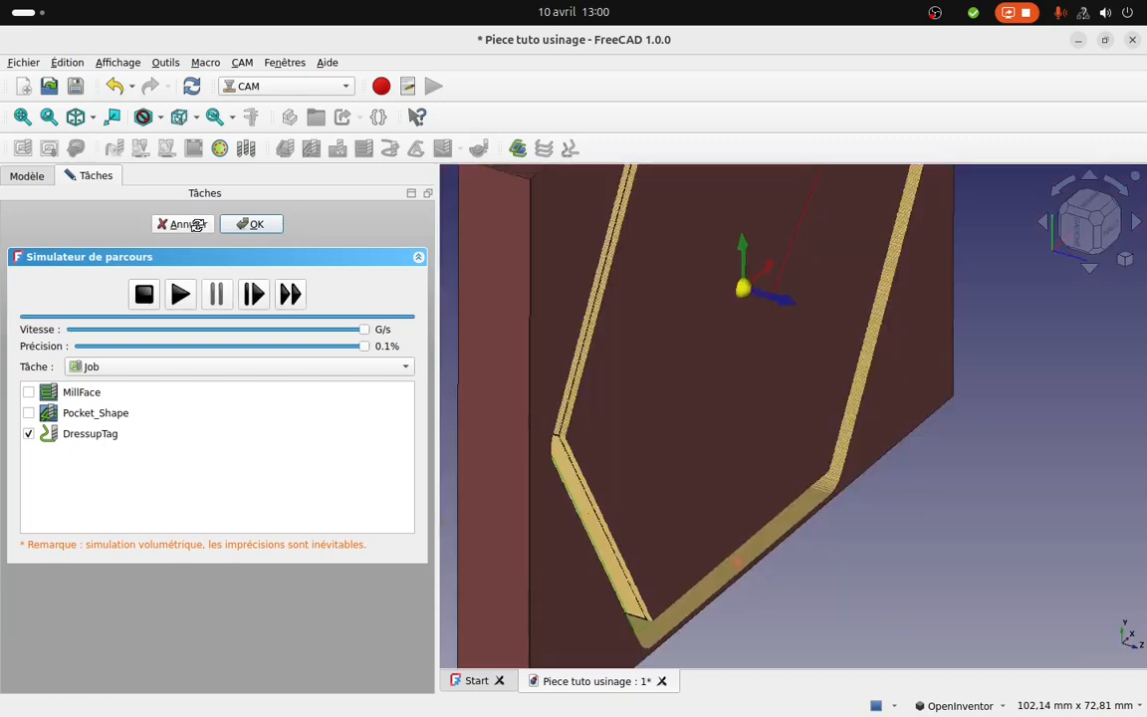
middle_click_drag(197, 225, 619, 341)
middle_click_drag(701, 318, 836, 317)
scroll(797, 323, "down", 6)
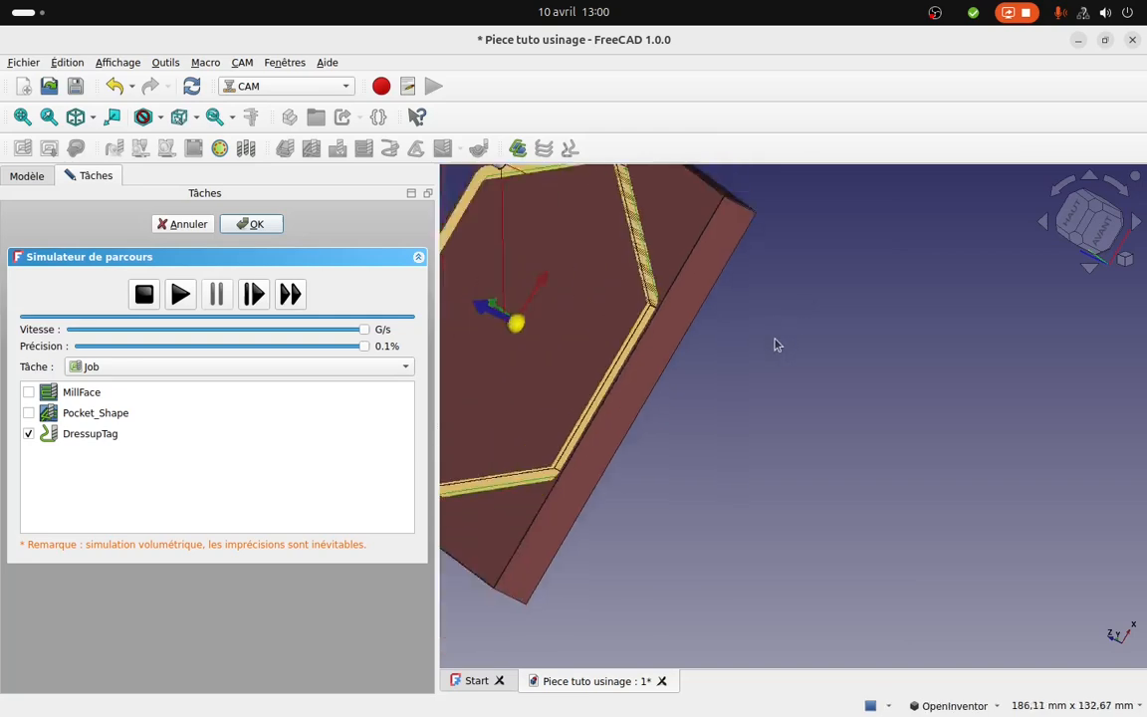
middle_click_drag(720, 290, 770, 371)
left_click_drag(666, 207, 815, 352)
left_click(186, 225)
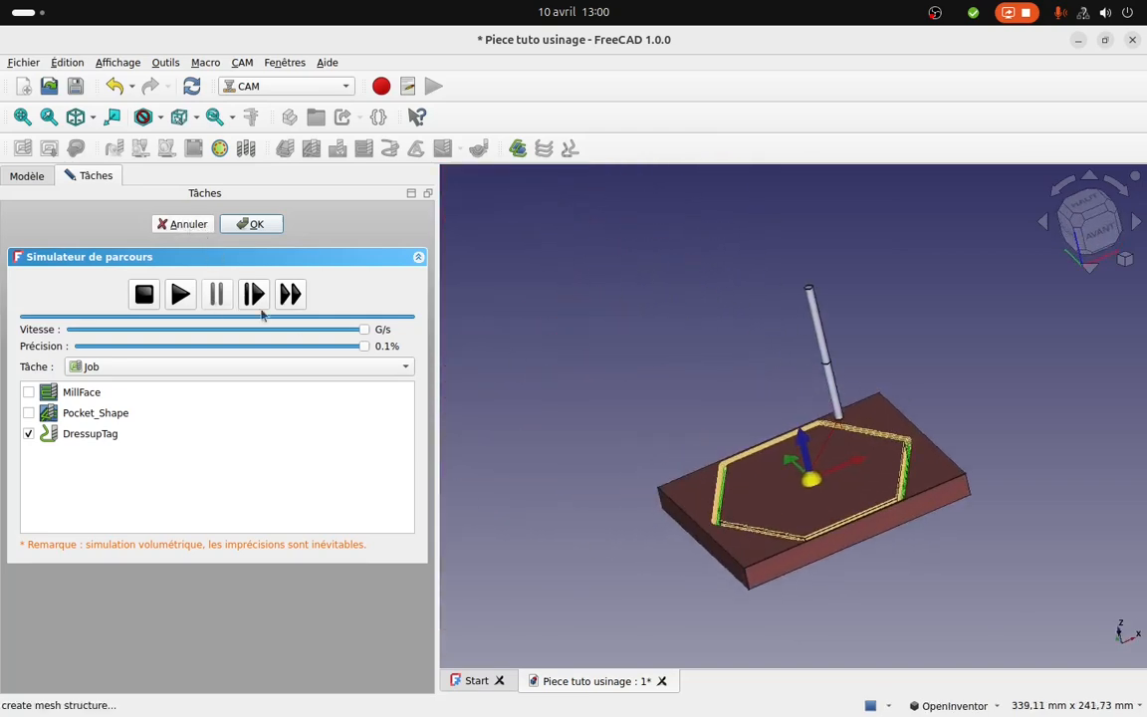
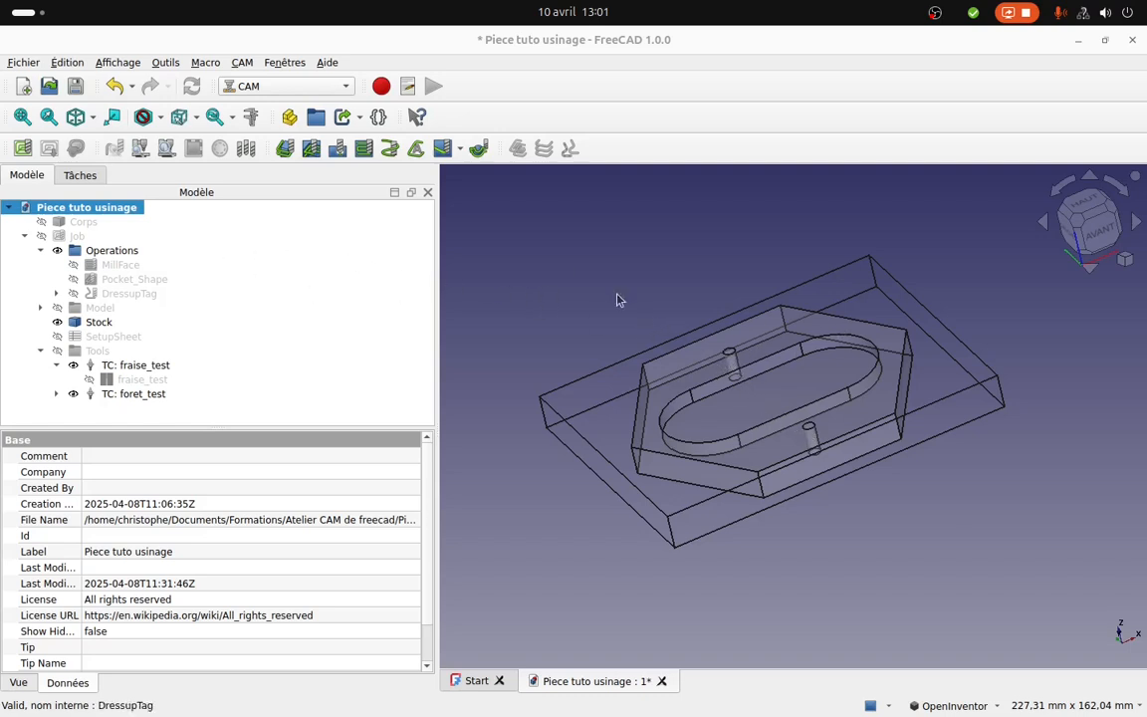
Create a Drilling operation on the two 4 mm holes and set its final depth to the expression -12.
left_click(338, 149)
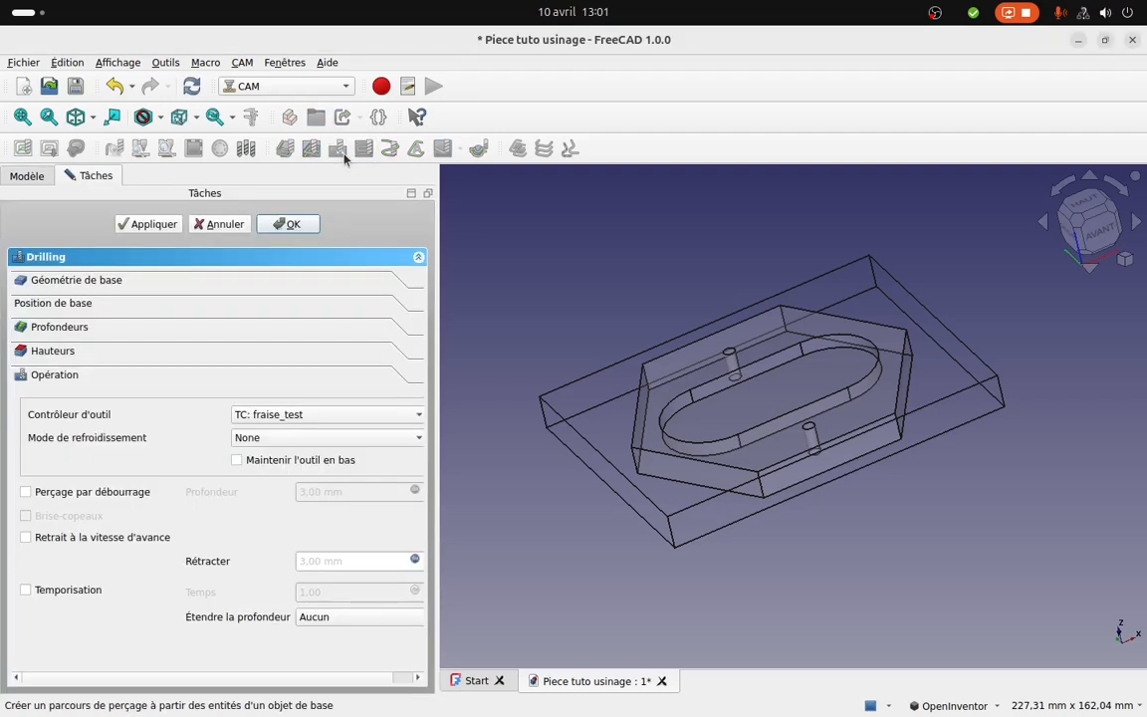
left_click(139, 281)
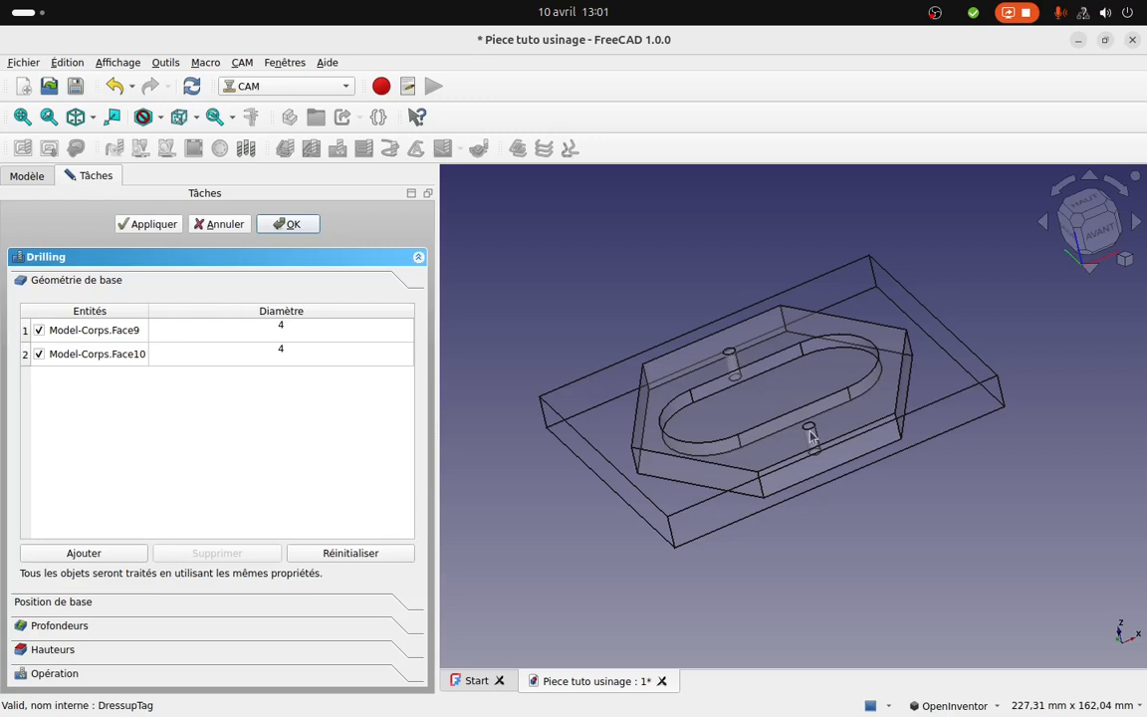
left_click(140, 602)
left_click(100, 623)
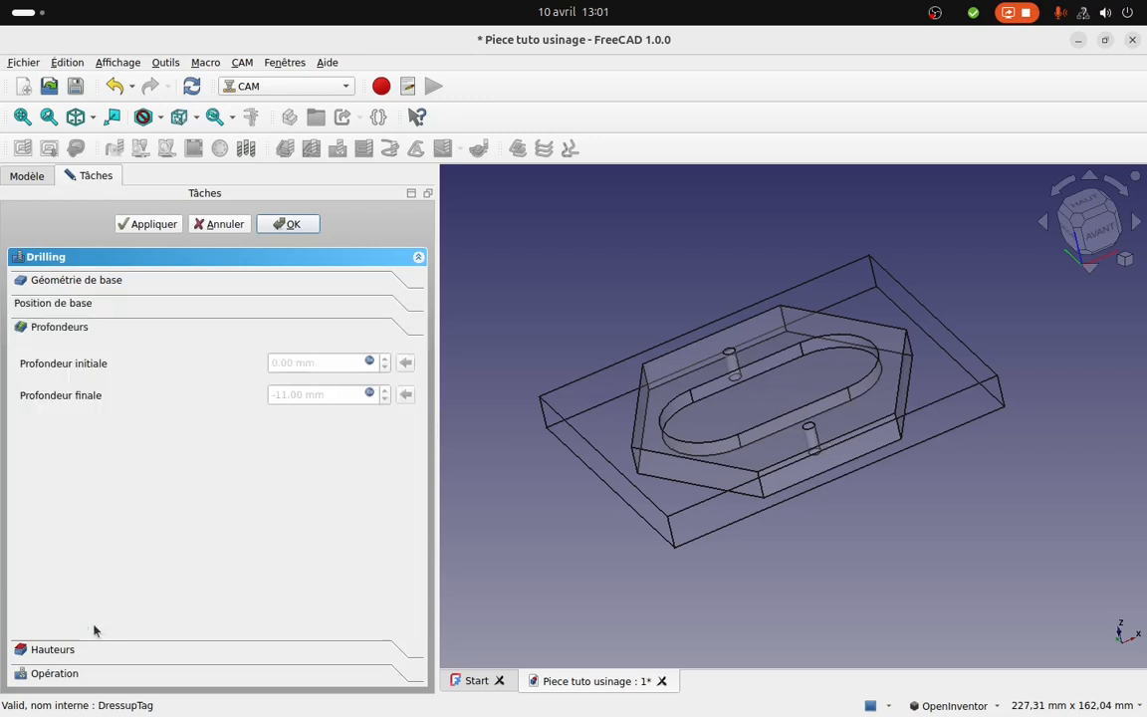
left_click(369, 394)
type("-12")
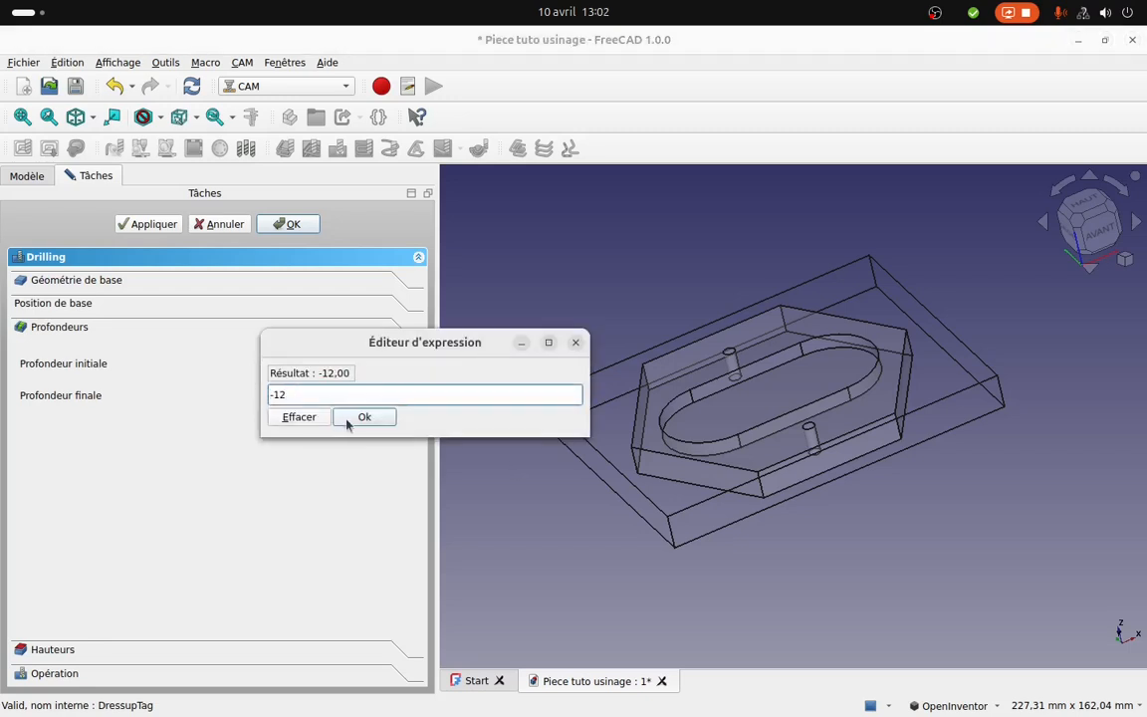
left_click(348, 422)
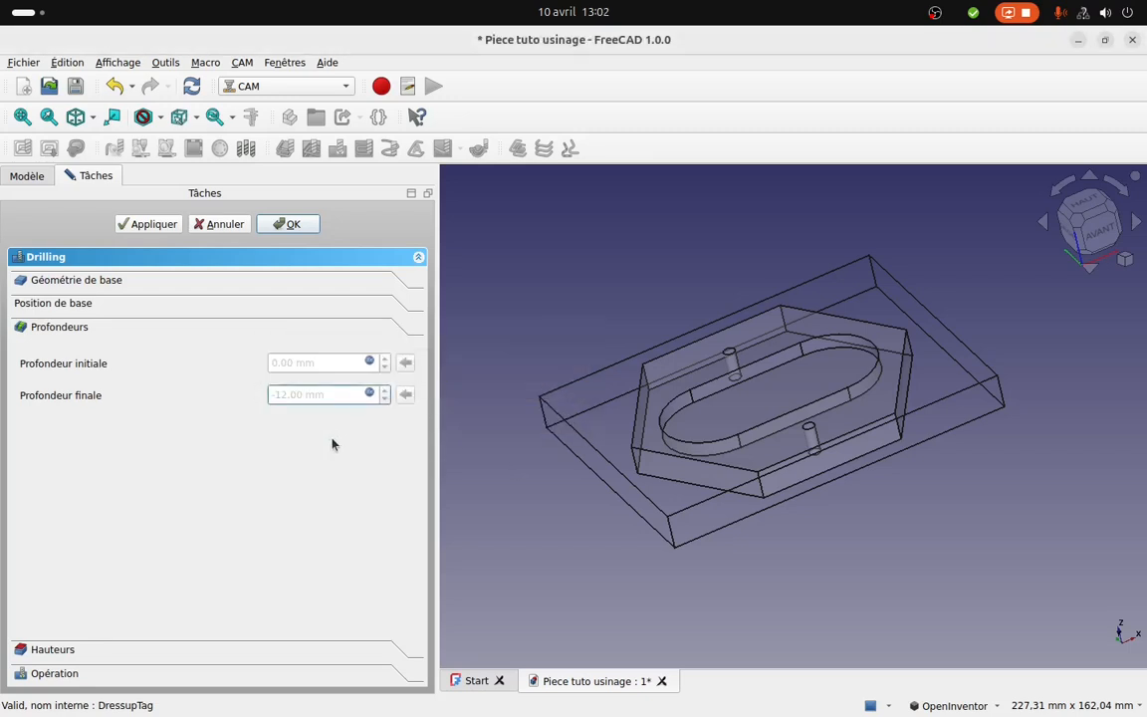
Assign the TC: foret_test tool controller to the Drilling operation, then compute and validate its toolpath.
left_click(42, 648)
left_click(60, 674)
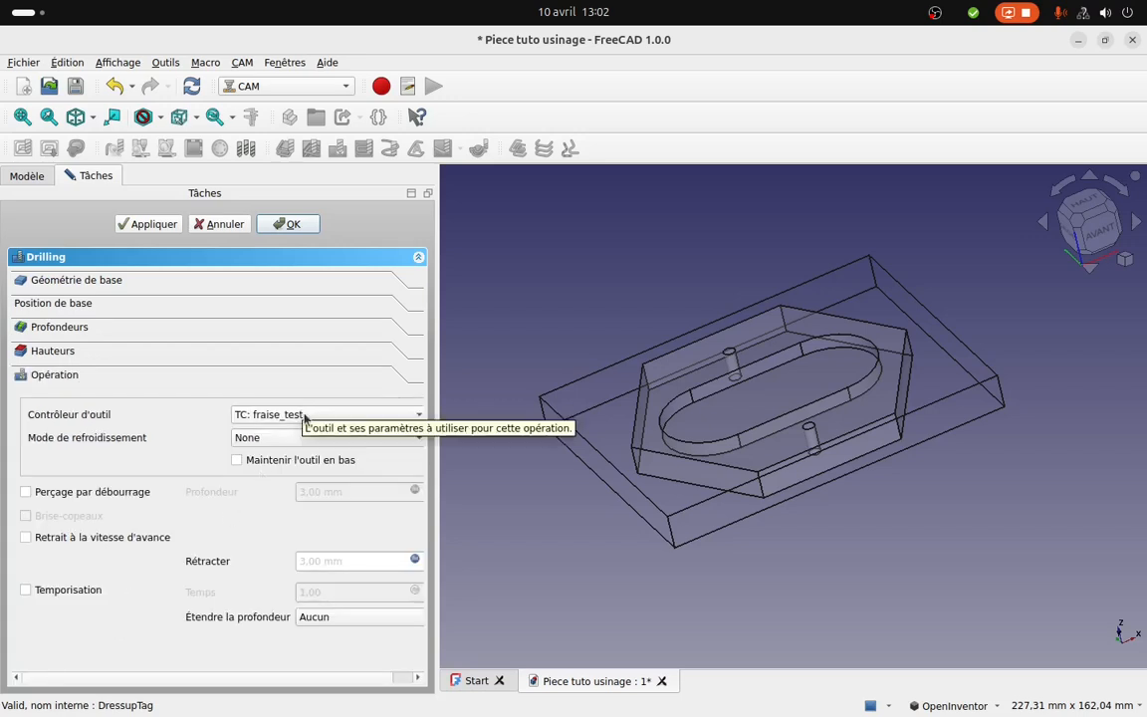
left_click(301, 414)
left_click(302, 429)
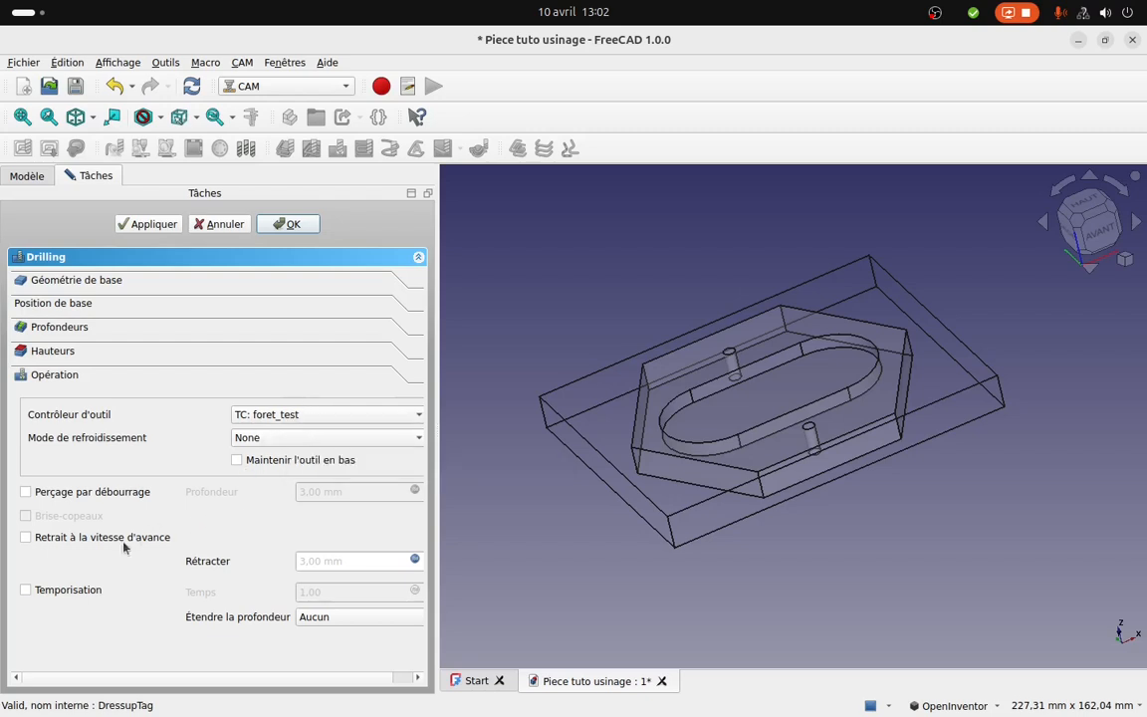
left_click(154, 227)
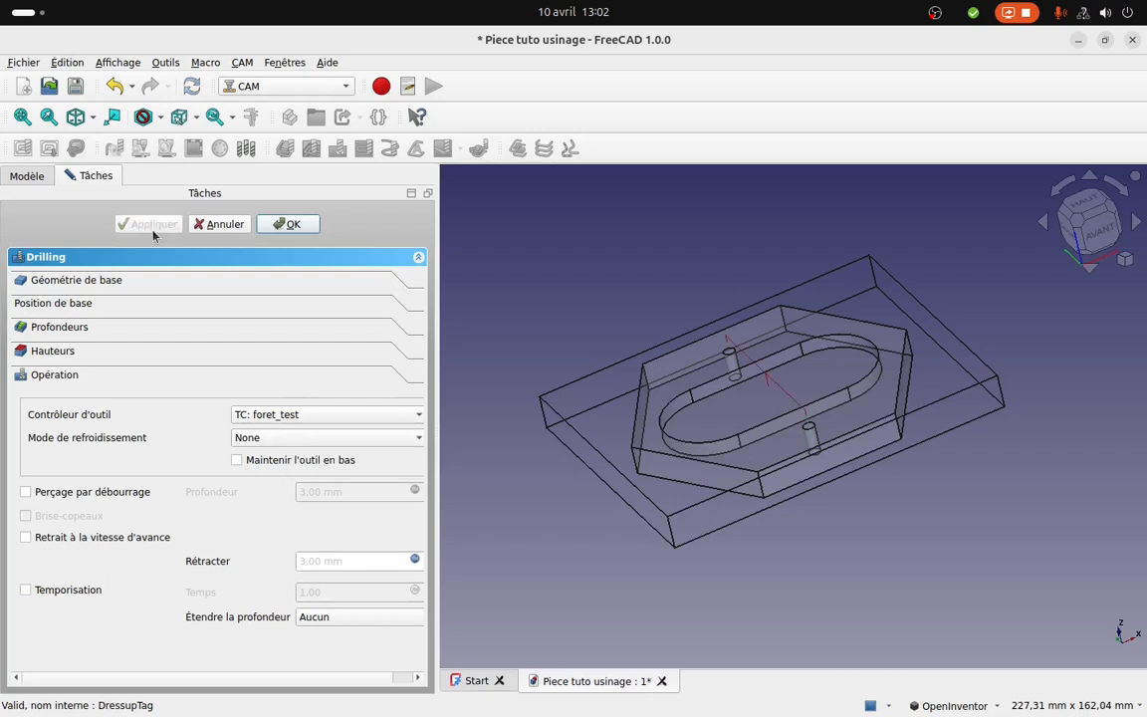
left_click(294, 225)
left_click(1098, 231)
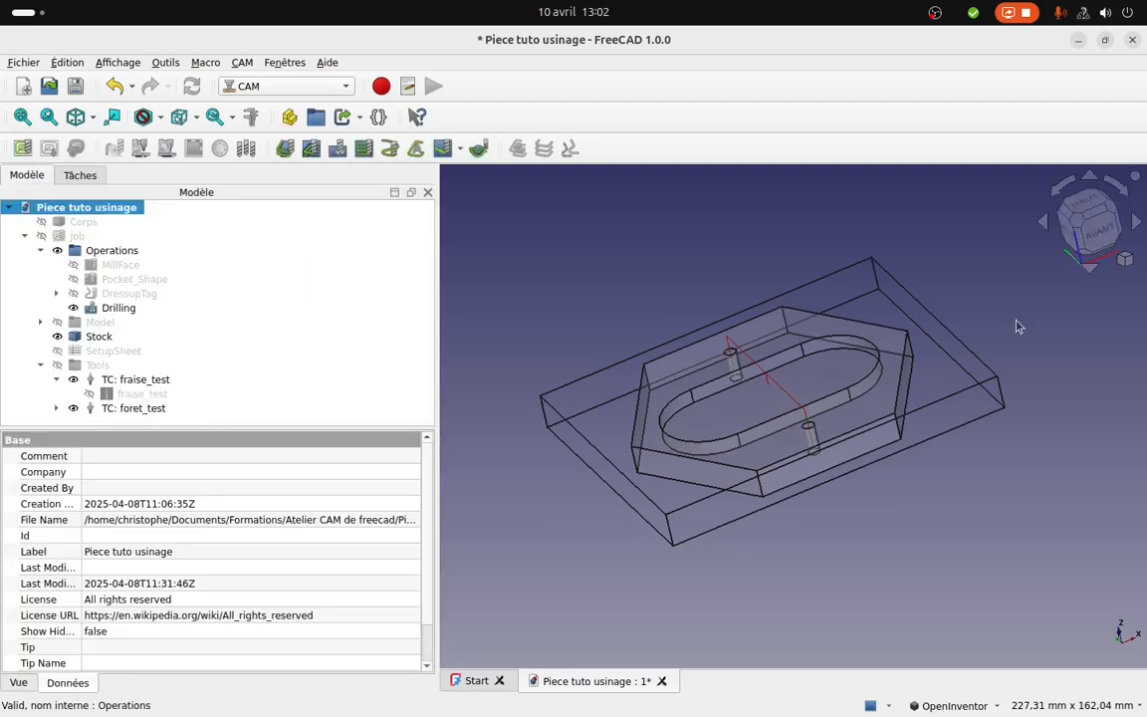
scroll(772, 400, "up", 3)
scroll(802, 398, "down", 2)
middle_click_drag(802, 369, 829, 423)
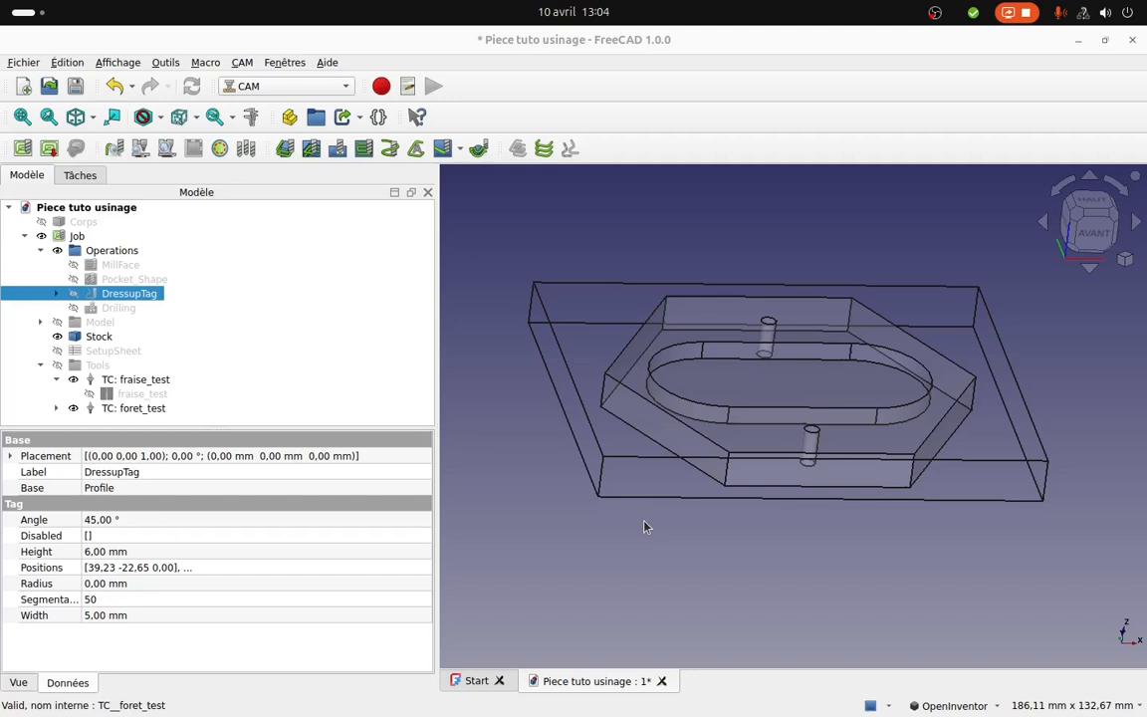
Show the toolpaths of the MillFace, Pocket_Shape, DressupTag and Drilling operations together.
left_click(124, 268)
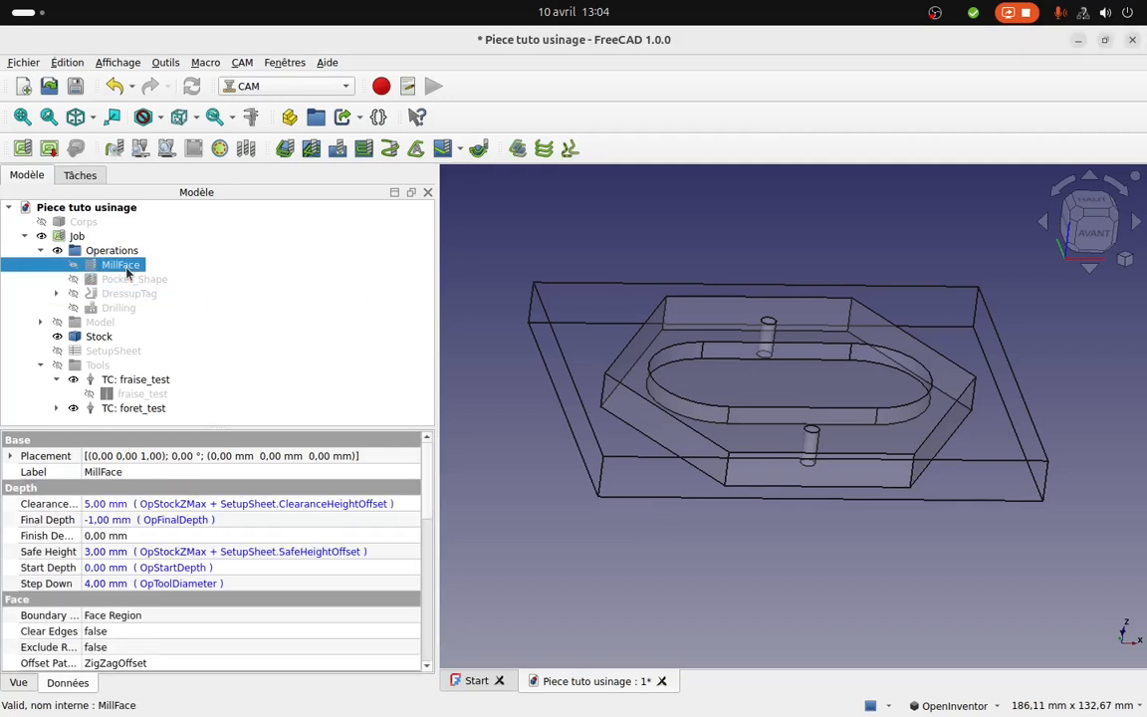
key("space")
left_click(134, 280)
key("space")
left_click(133, 294)
key("space")
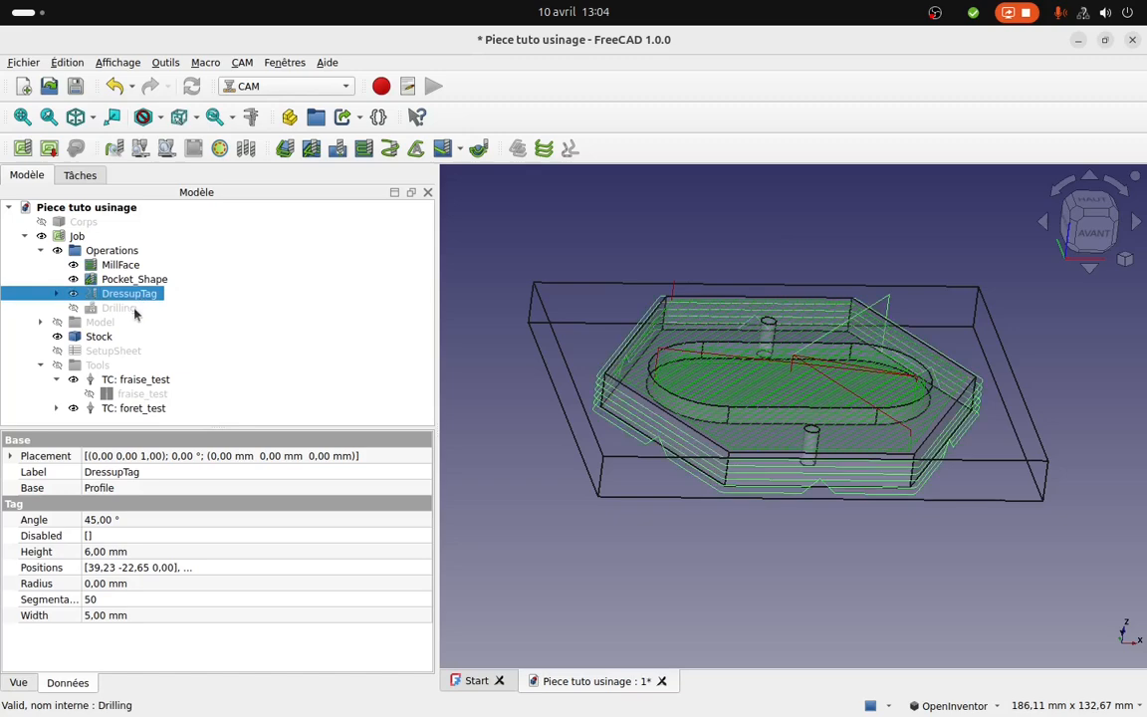
left_click(120, 308)
key("space")
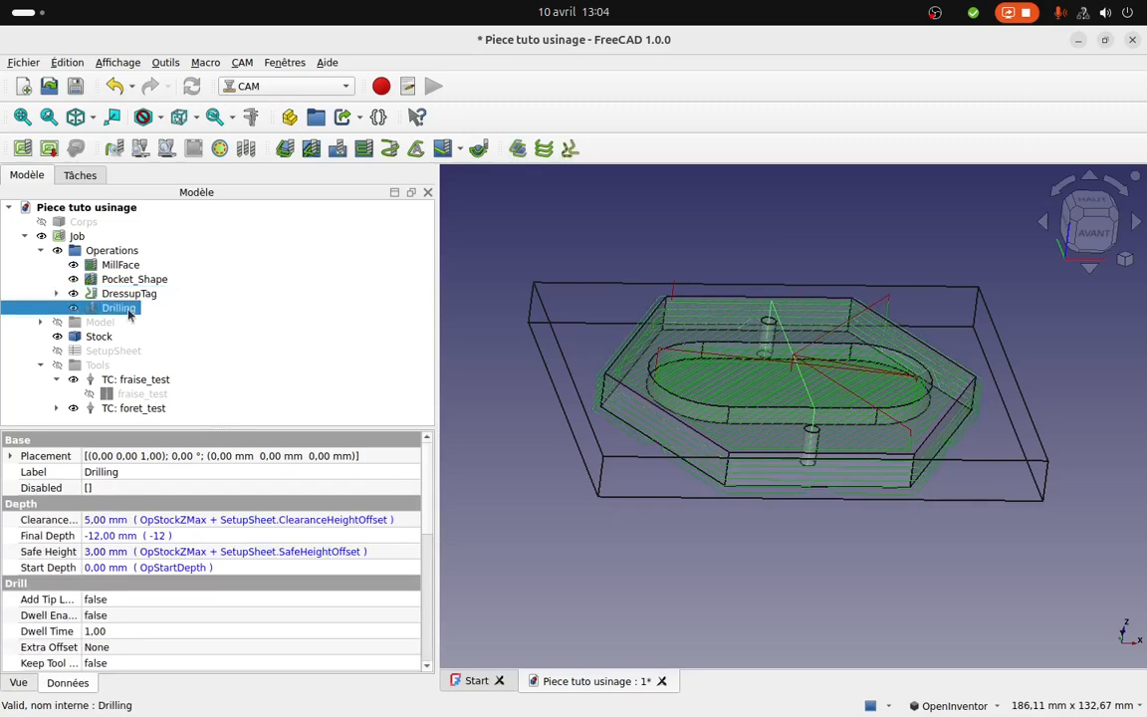
Hide the Drilling, DressupTag, Pocket_Shape and MillFace toolpaths again.
key("space")
left_click(132, 292)
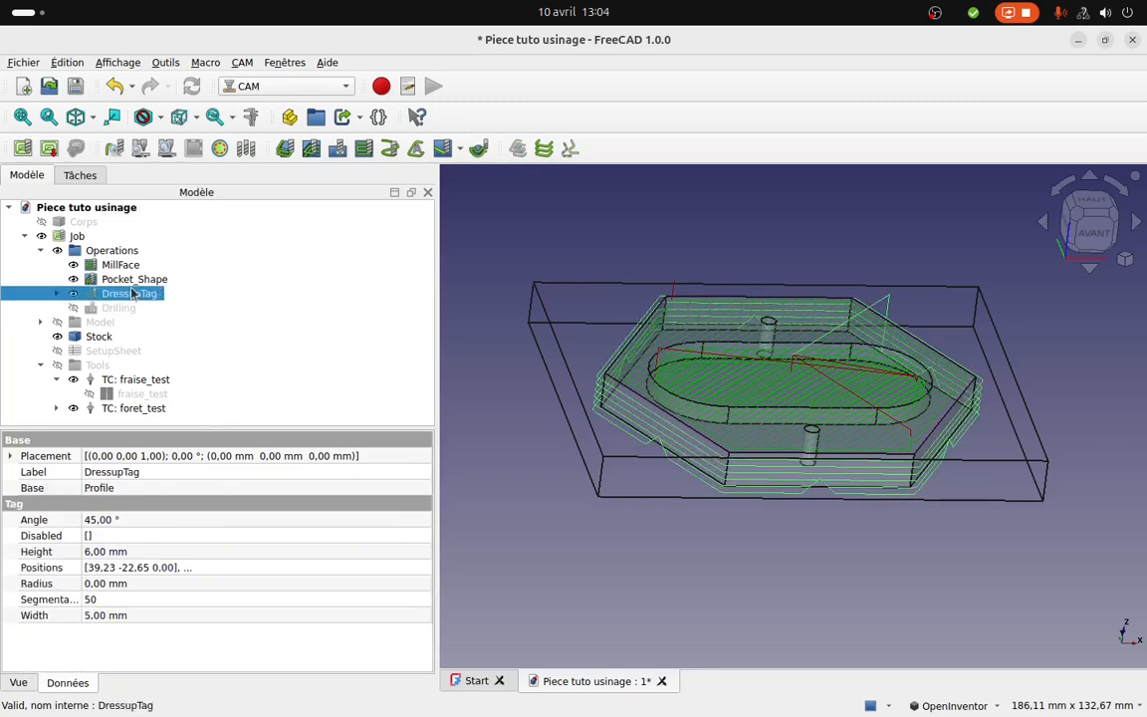
key("space")
left_click(135, 279)
key("space")
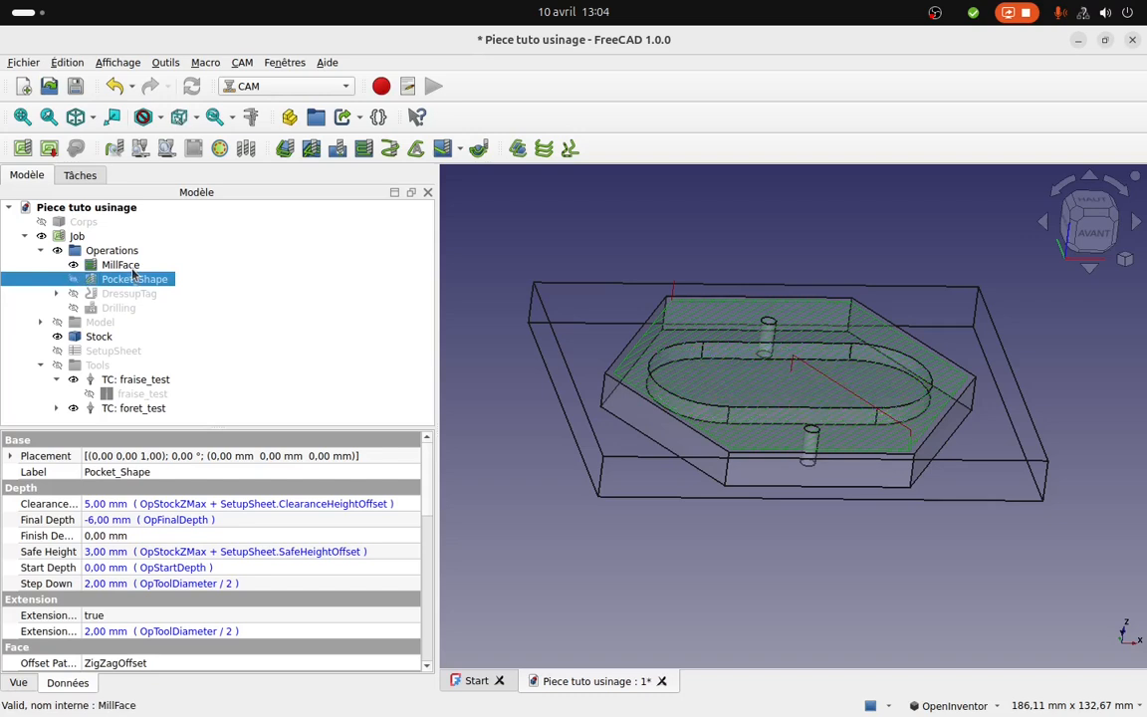
left_click(133, 267)
key("space")
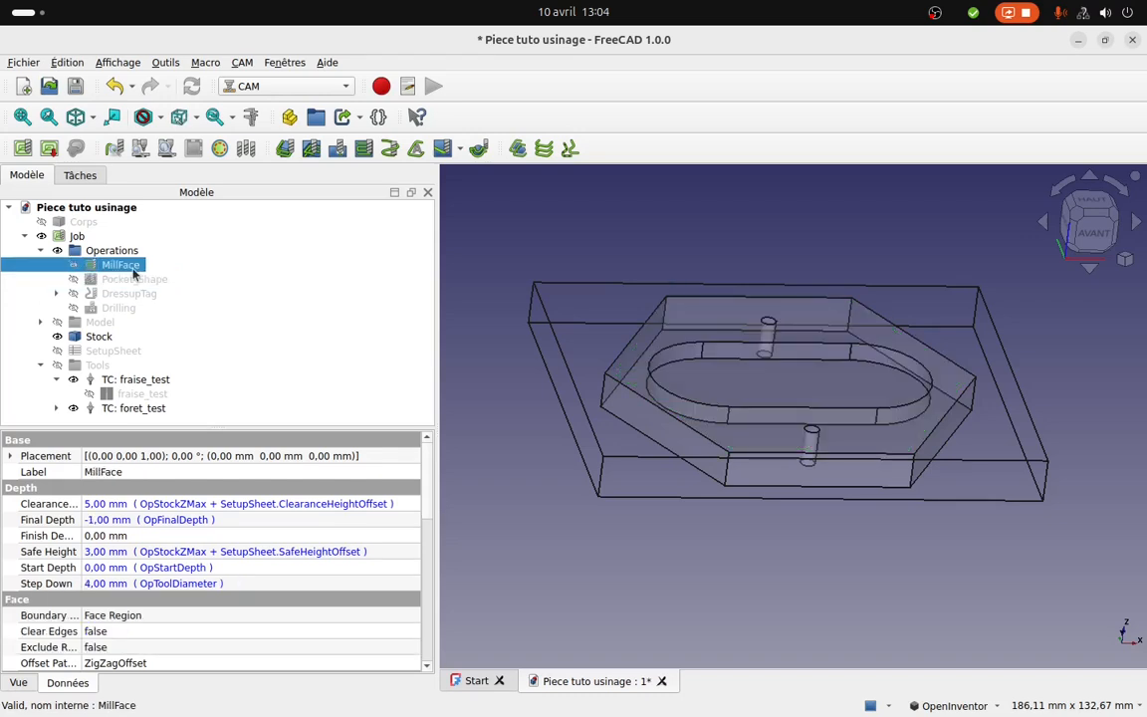
Open the Job for editing and review its stock setup, tool controllers and work plan.
double_click(76, 236)
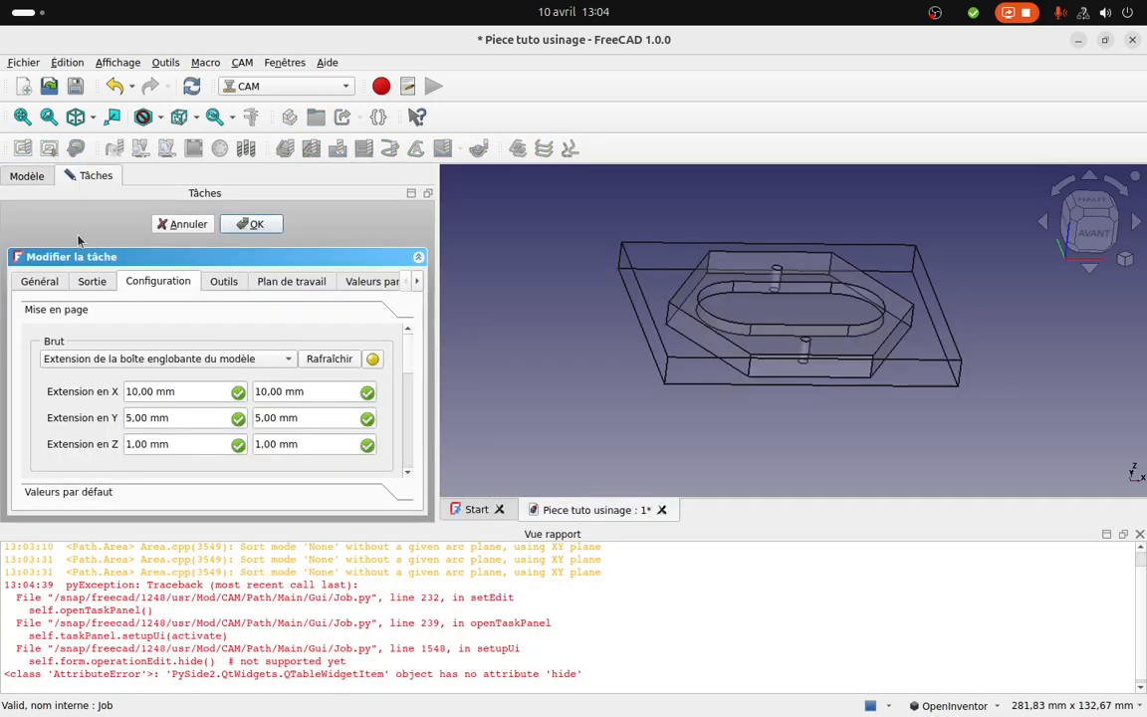
left_click(1140, 535)
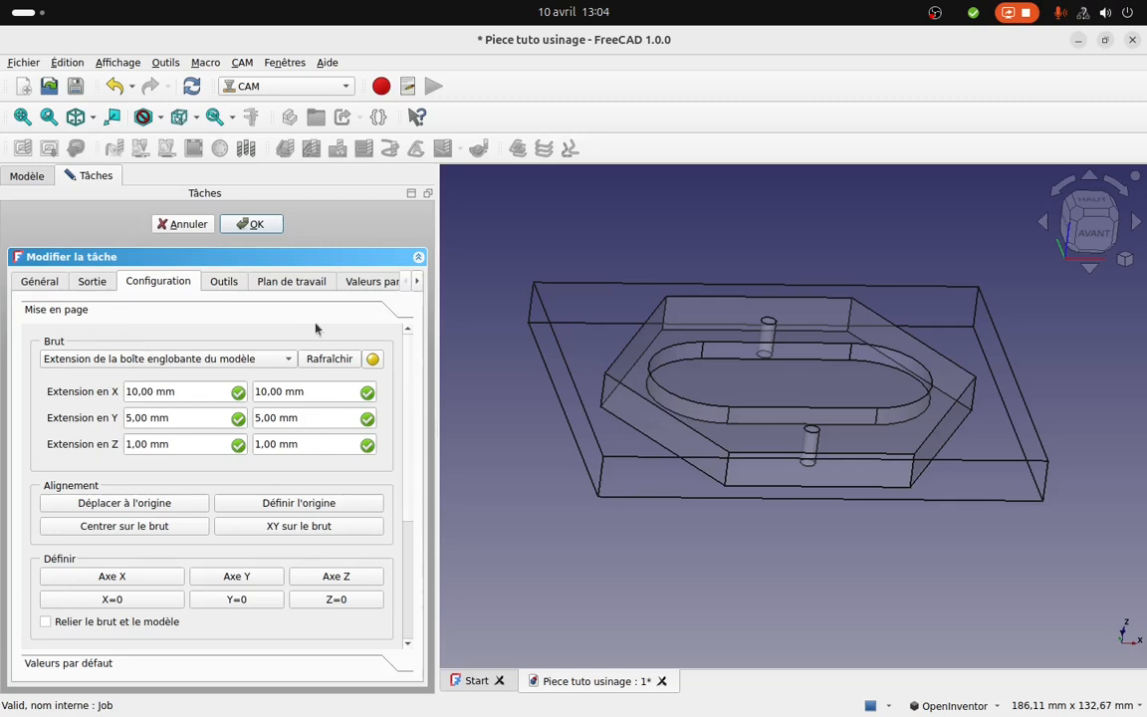
left_click(222, 283)
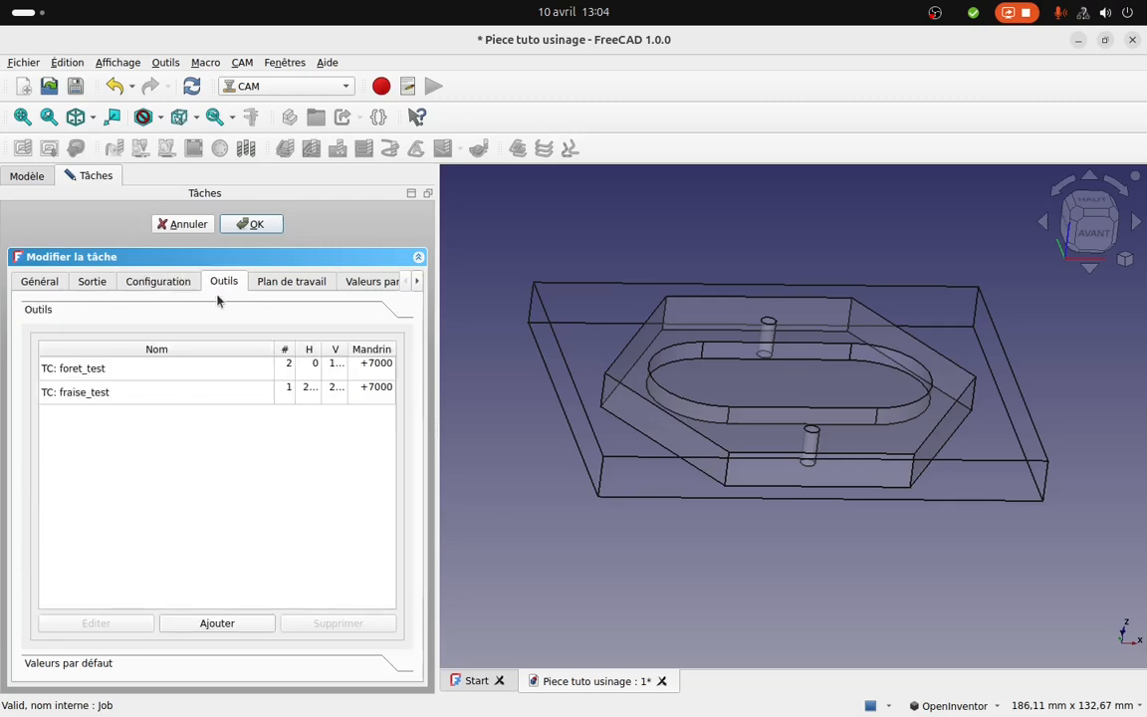
left_click(275, 288)
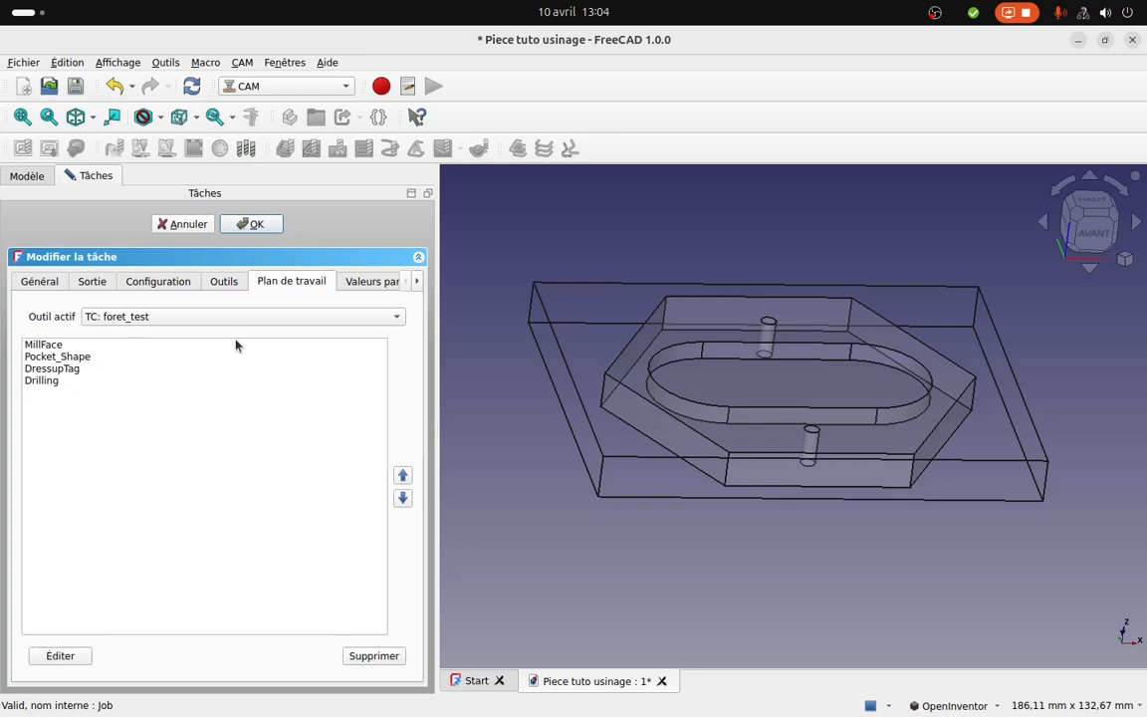
Examine the order of MillFace, Pocket_Shape, DressupTag and Drilling in the Job's work plan.
left_click(75, 344)
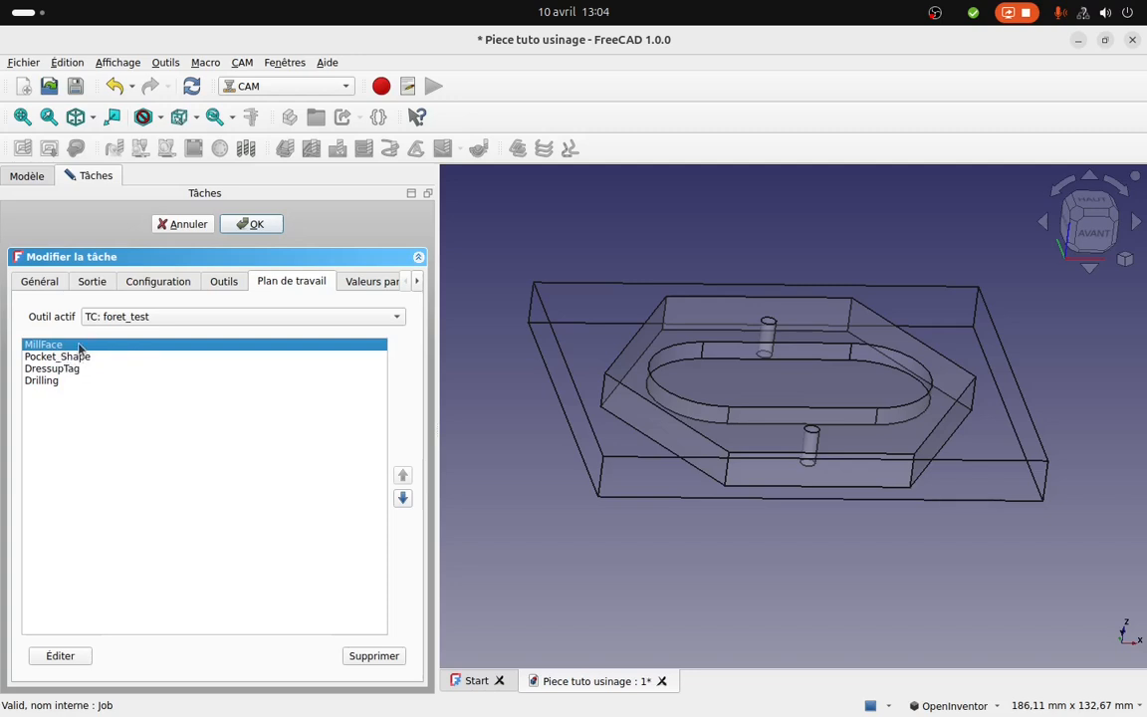
left_click(77, 358)
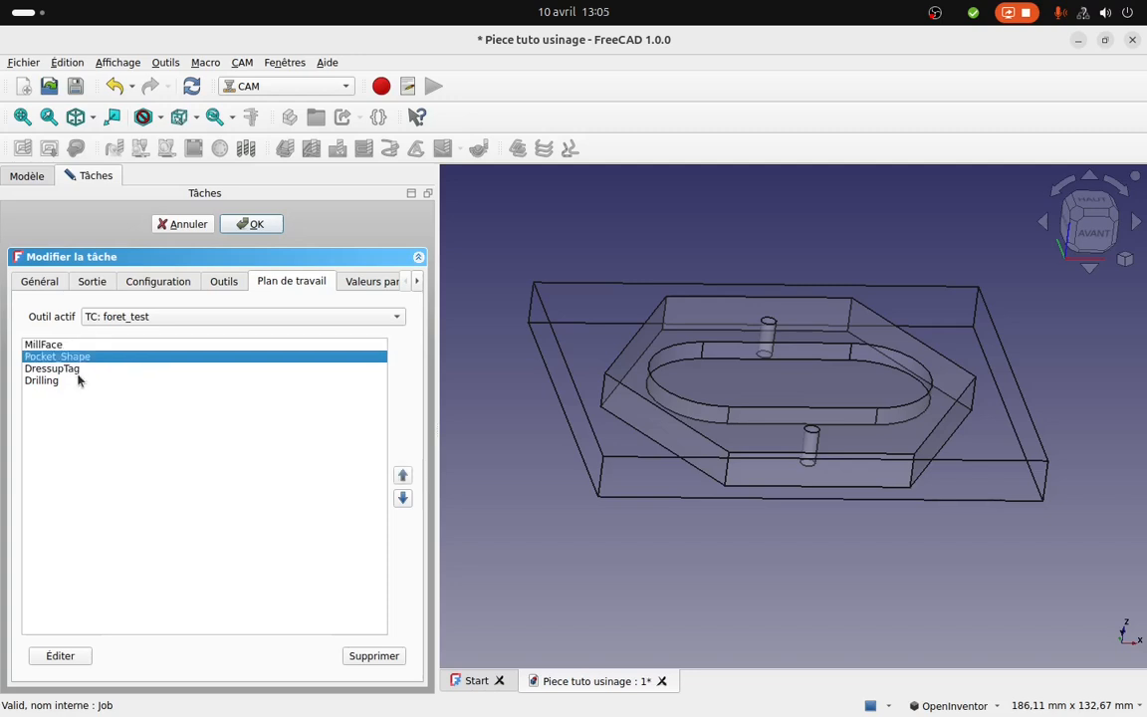
left_click(68, 382)
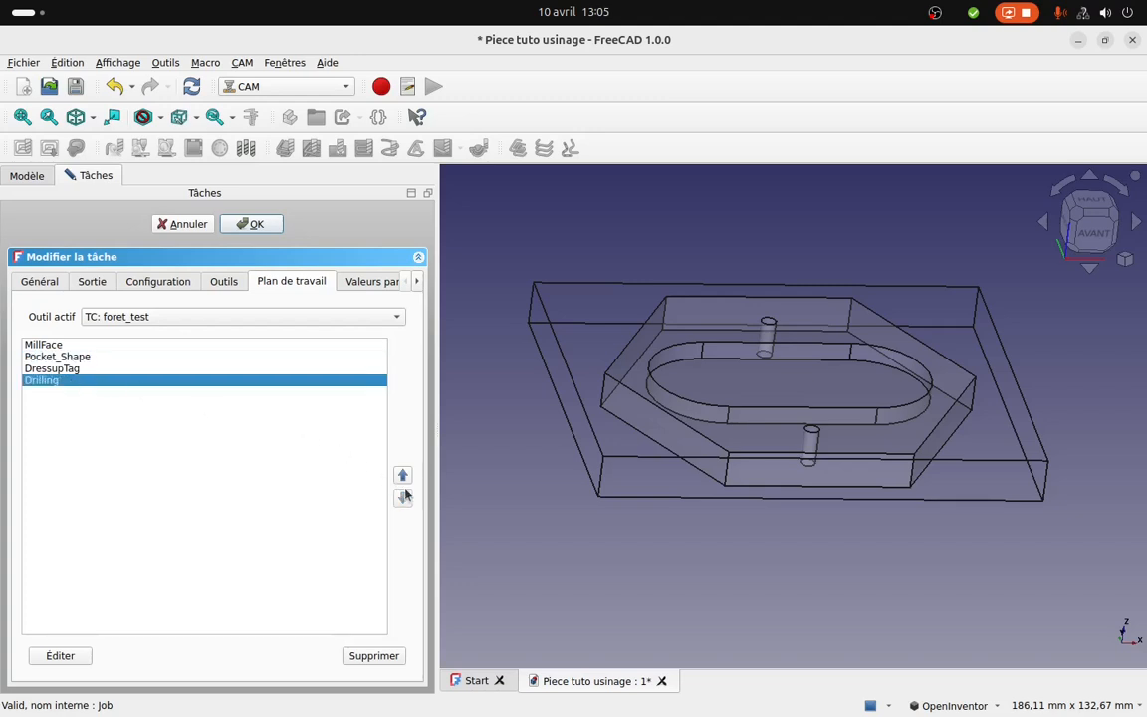
left_click(70, 346)
left_click(62, 356)
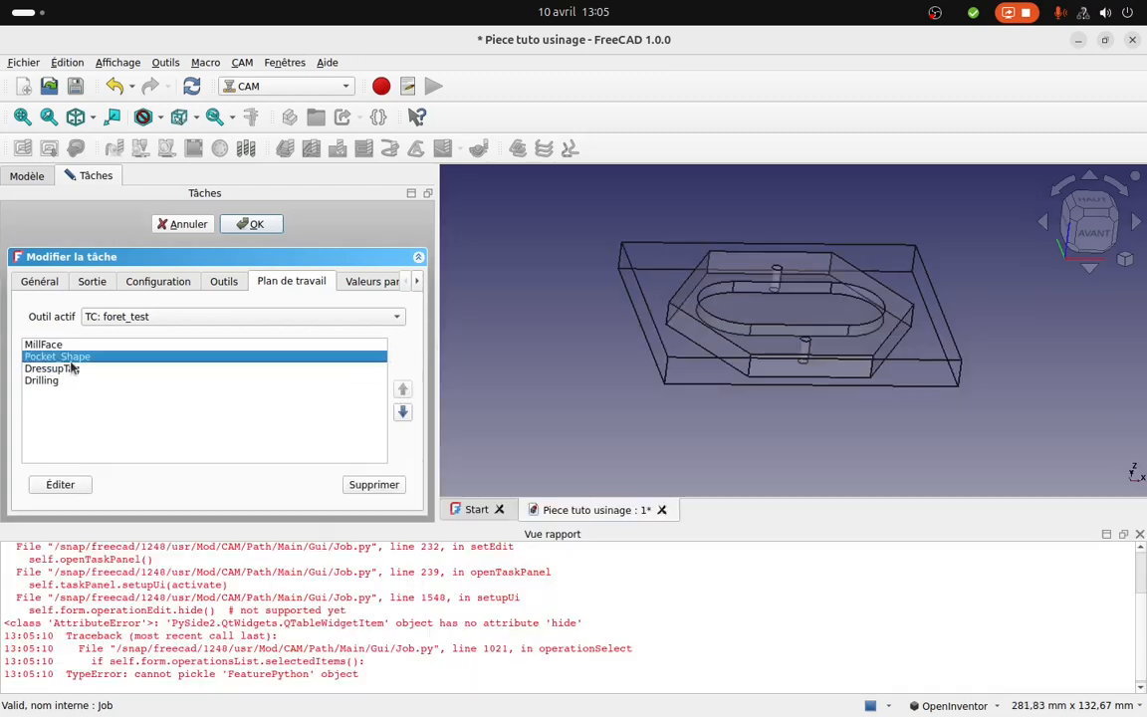
left_click(59, 368)
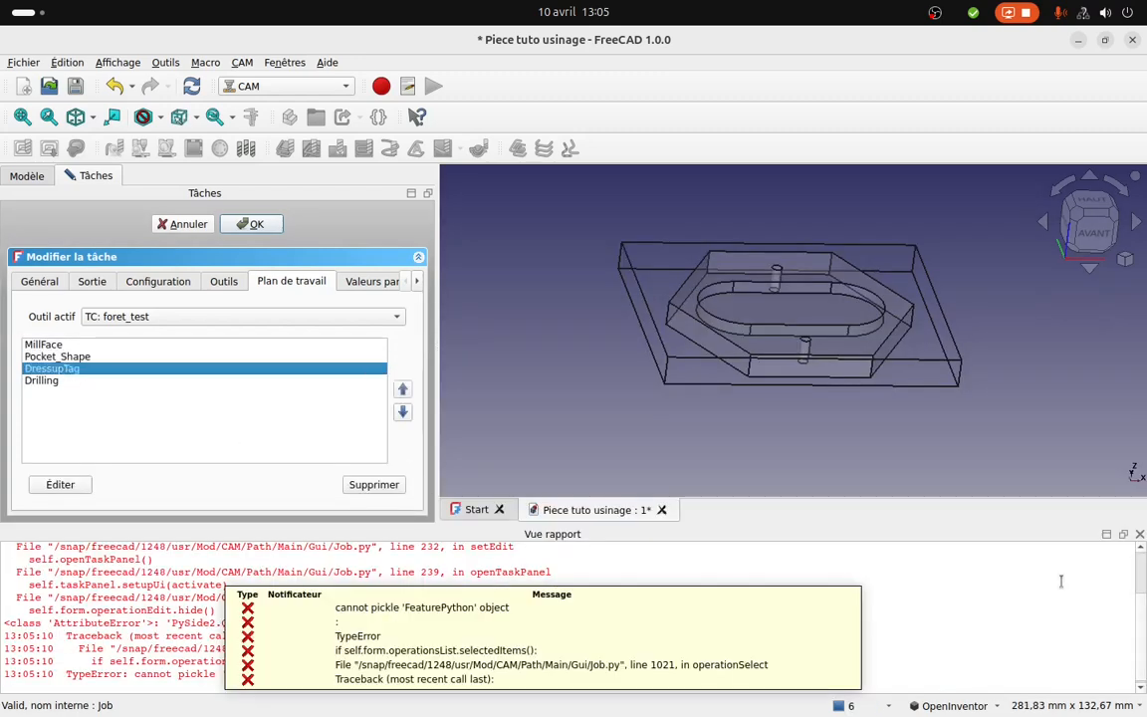
left_click(1140, 534)
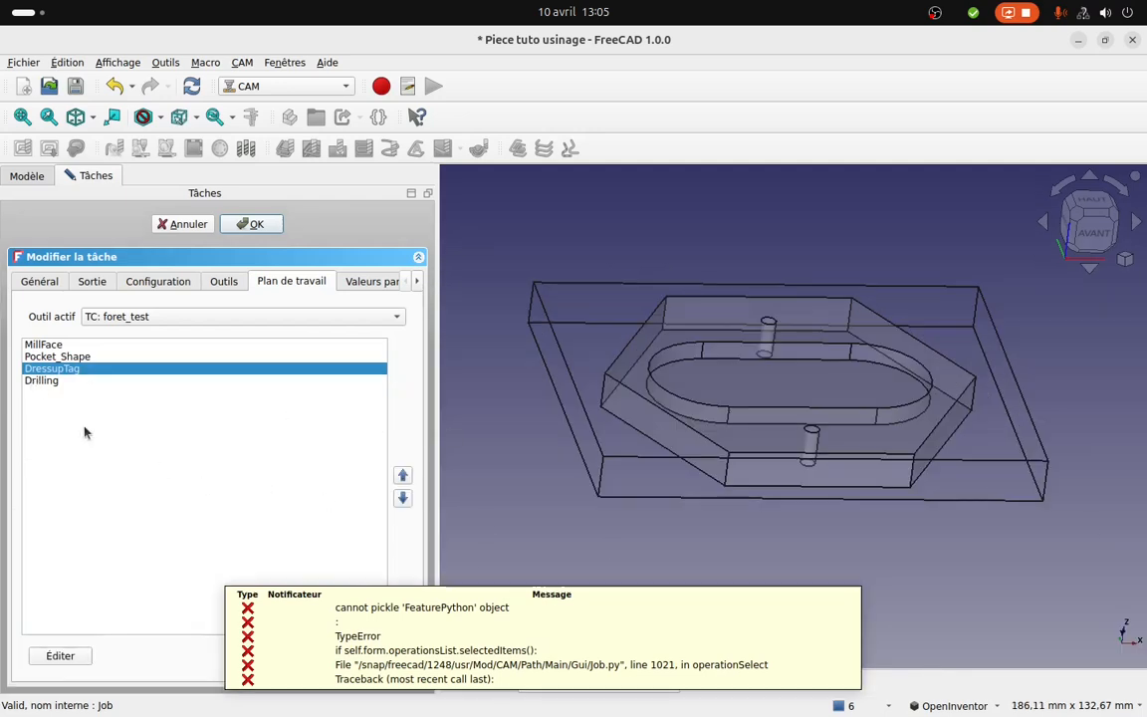
left_click(53, 381)
left_click(52, 370)
left_click(359, 608)
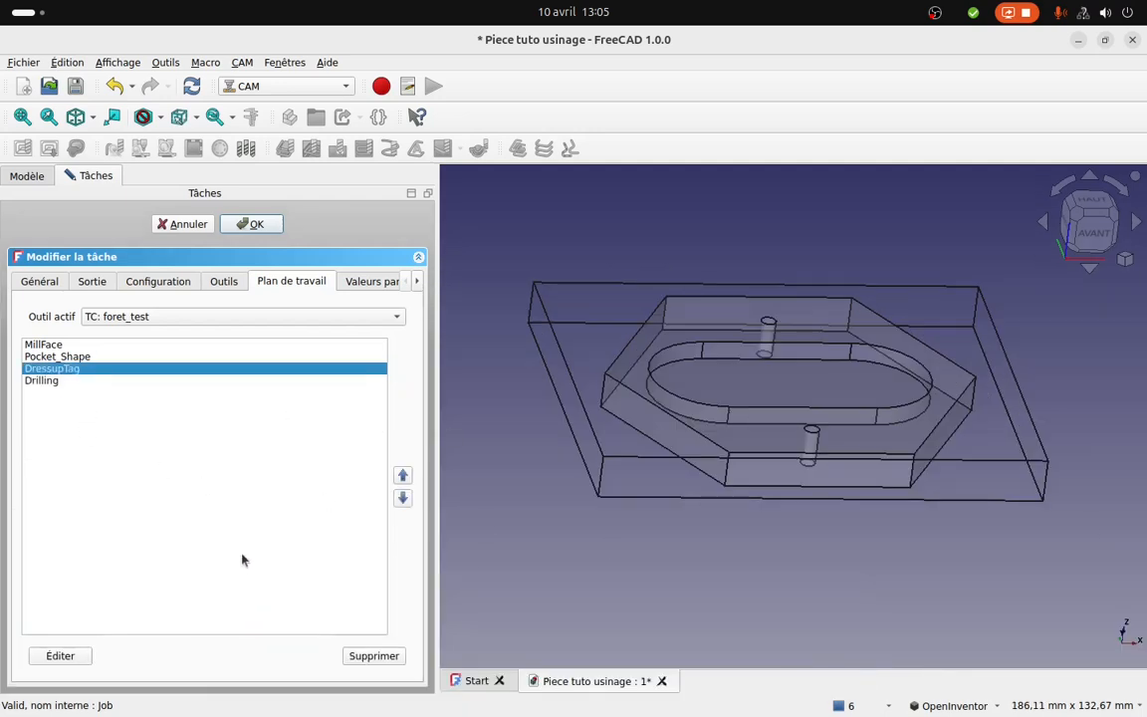
Review the Job's operation default values, its tool list and its stock extension settings.
left_click(367, 286)
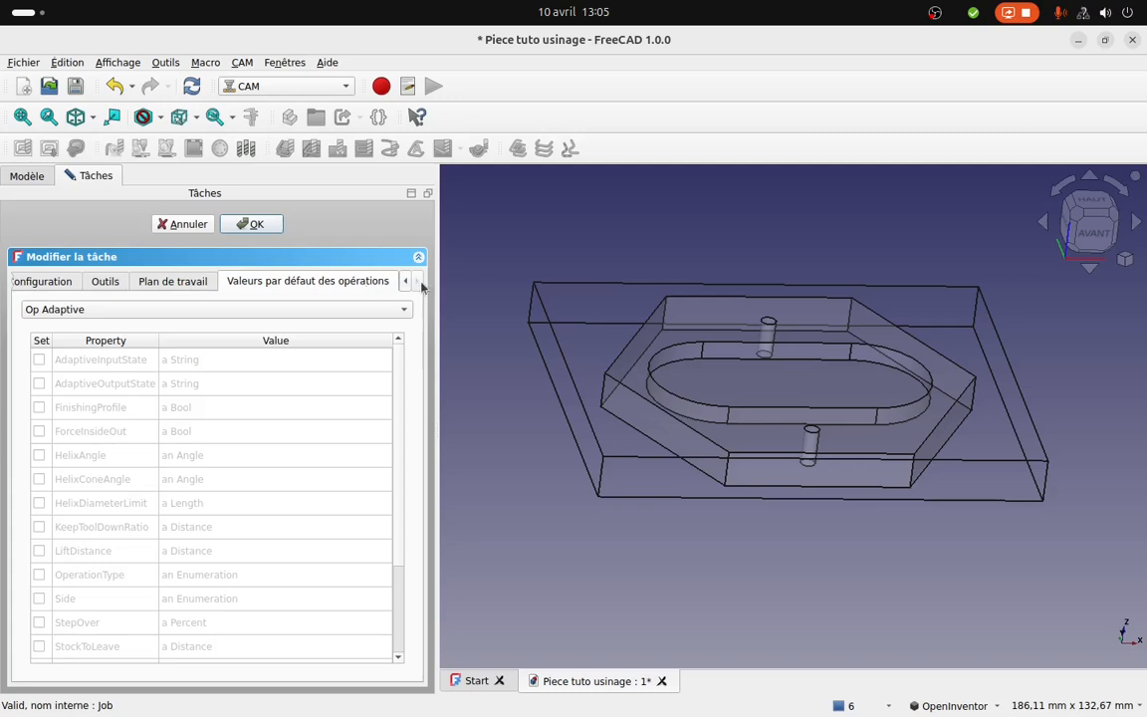
left_click(107, 282)
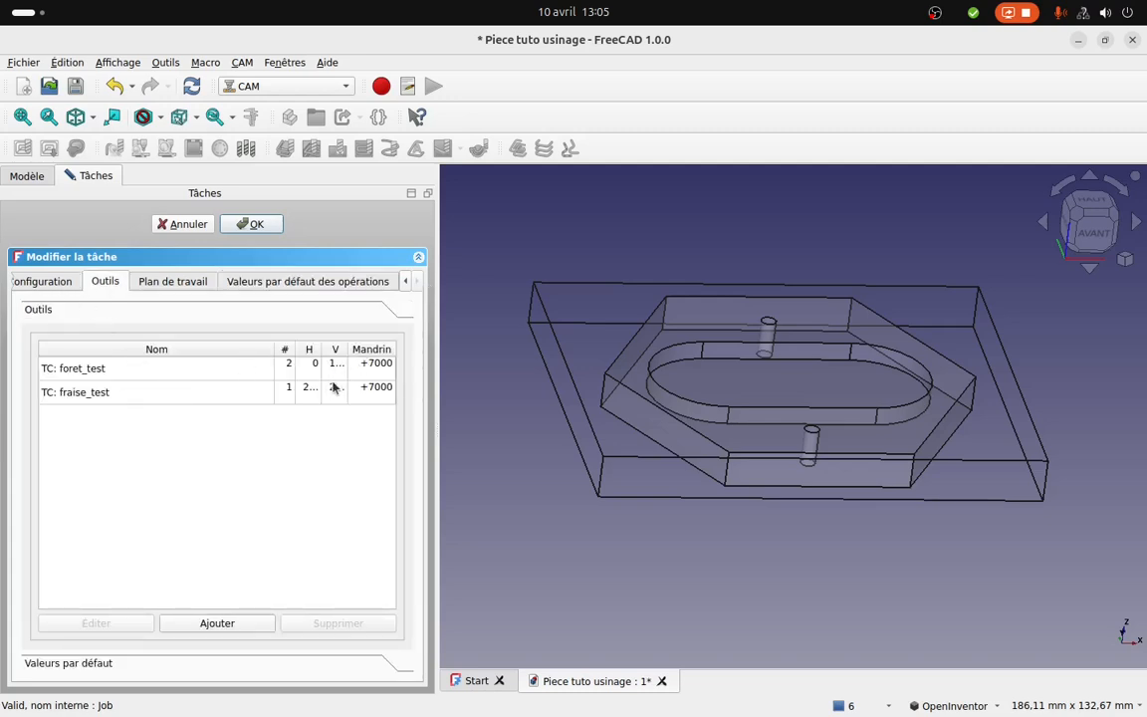
left_click(50, 281)
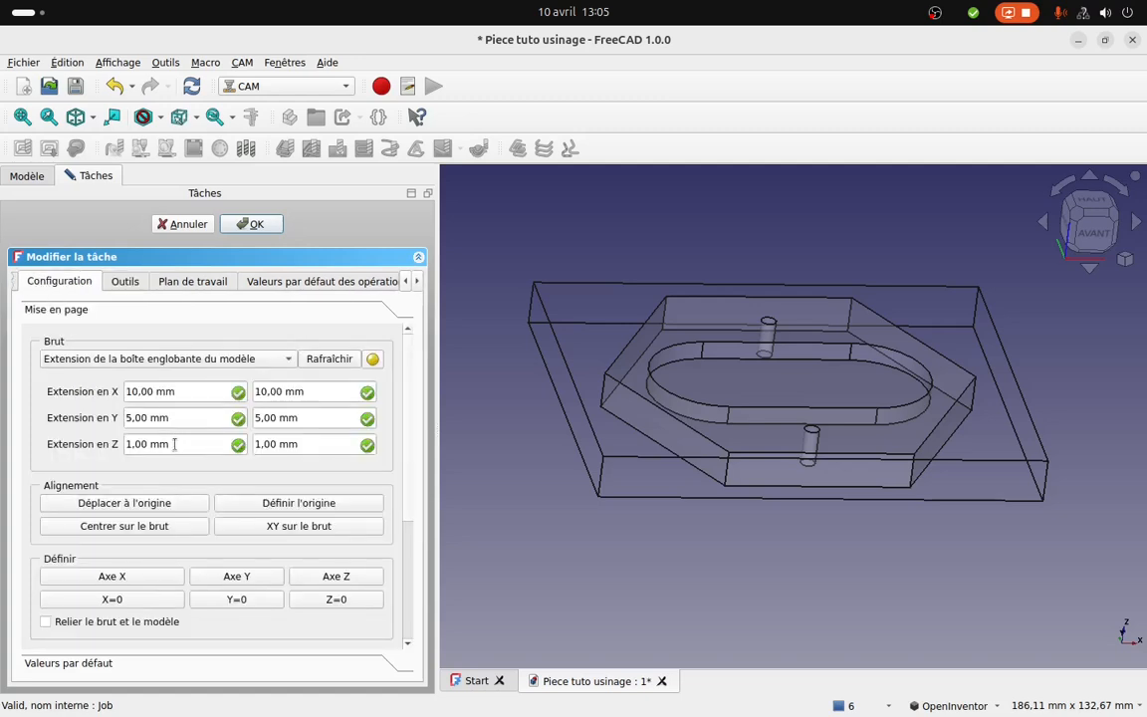
left_click(15, 284)
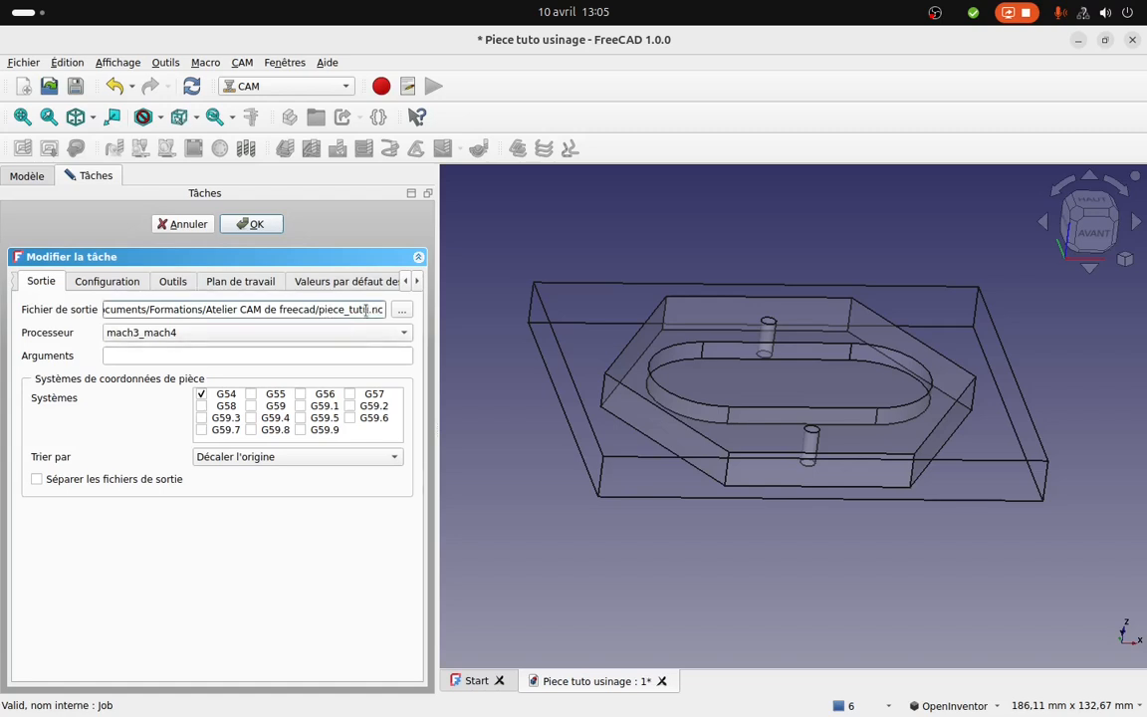
key("Delete")
type("op")
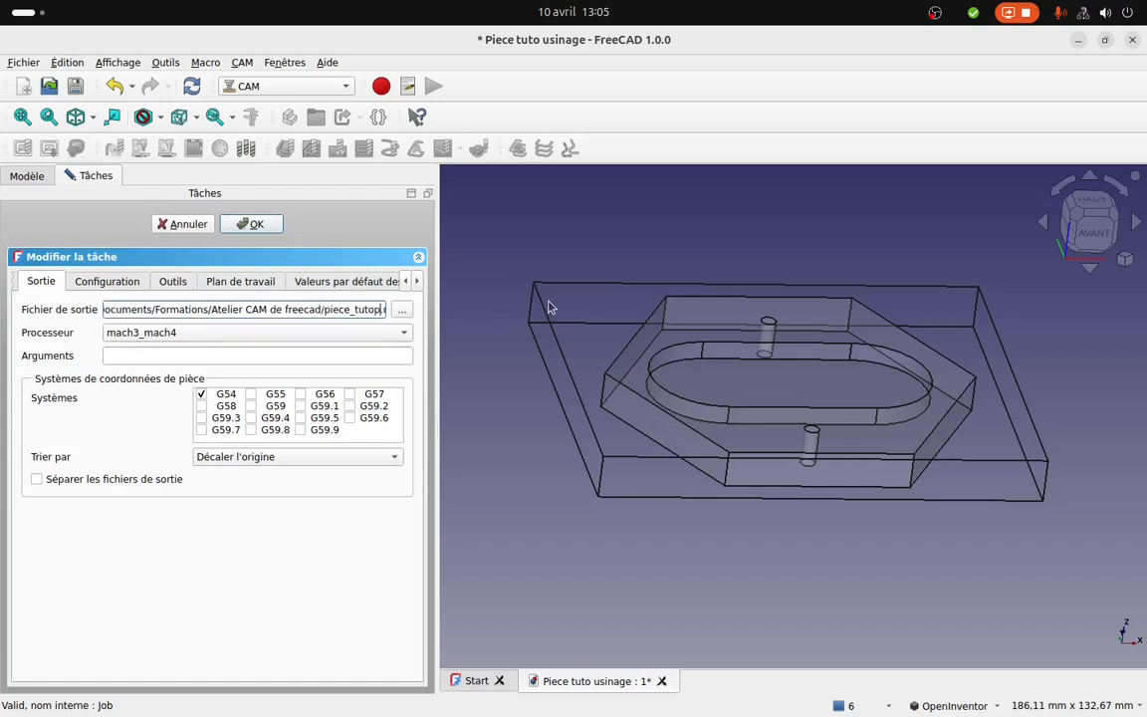
key("BackSpace")
left_click(201, 394)
left_click(14, 284)
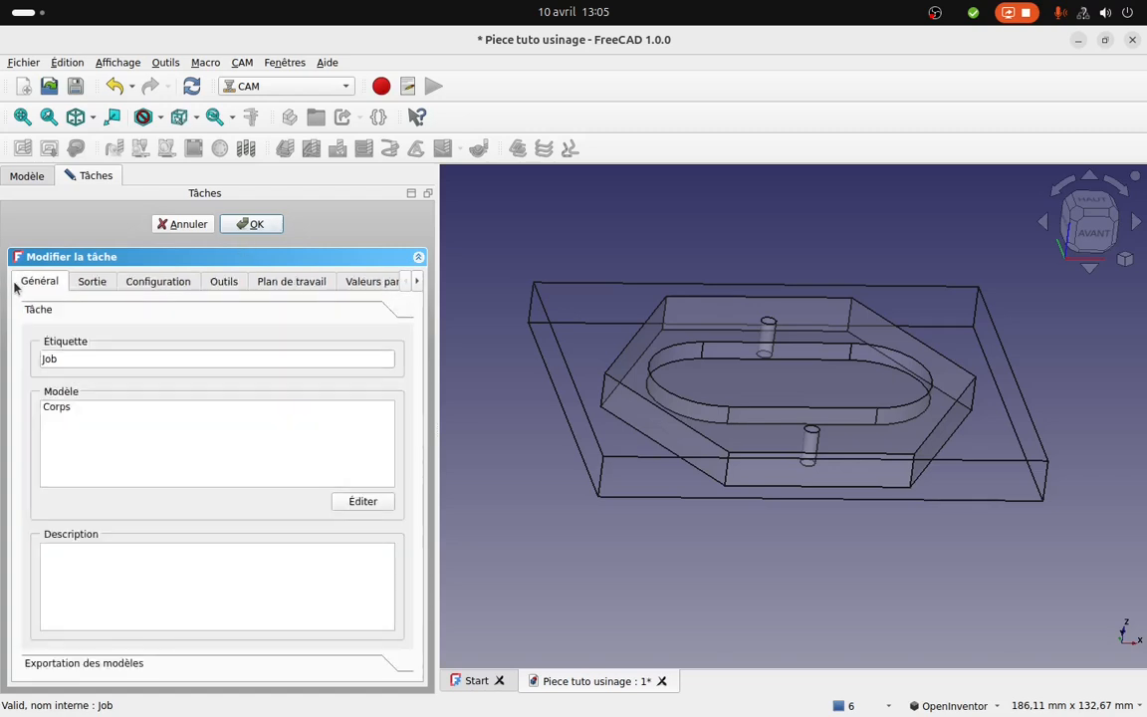
left_click(169, 227)
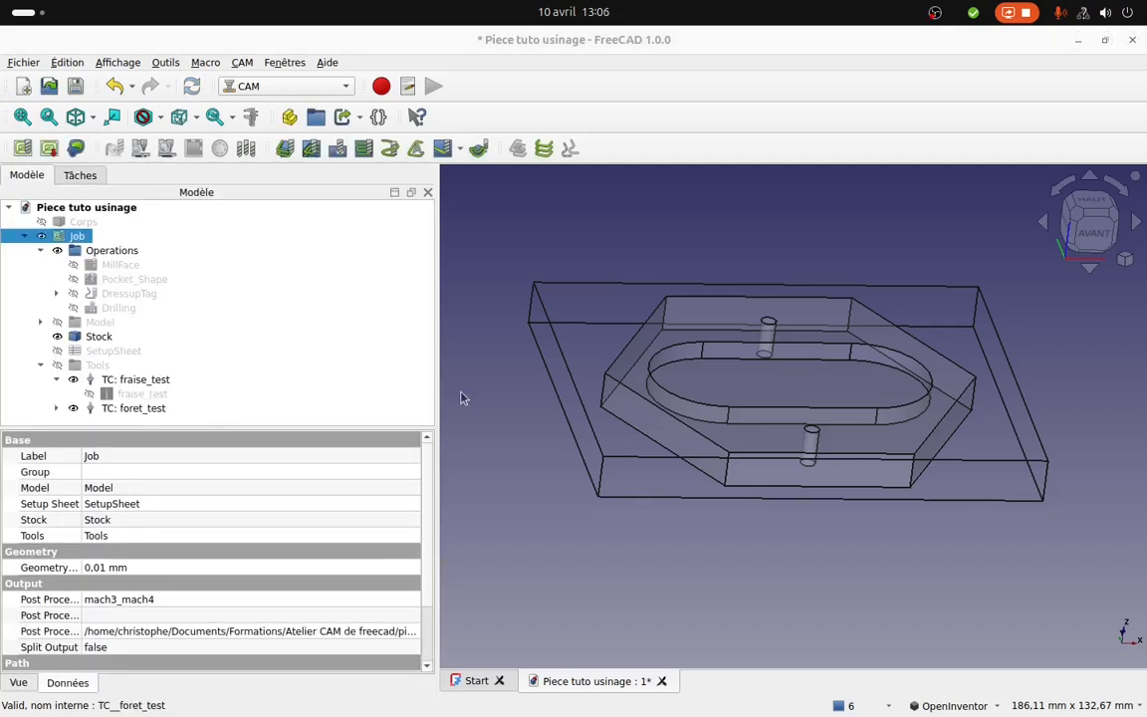
Open each of the two path simulators for the Job in turn and close them without running a simulation.
left_click(166, 149)
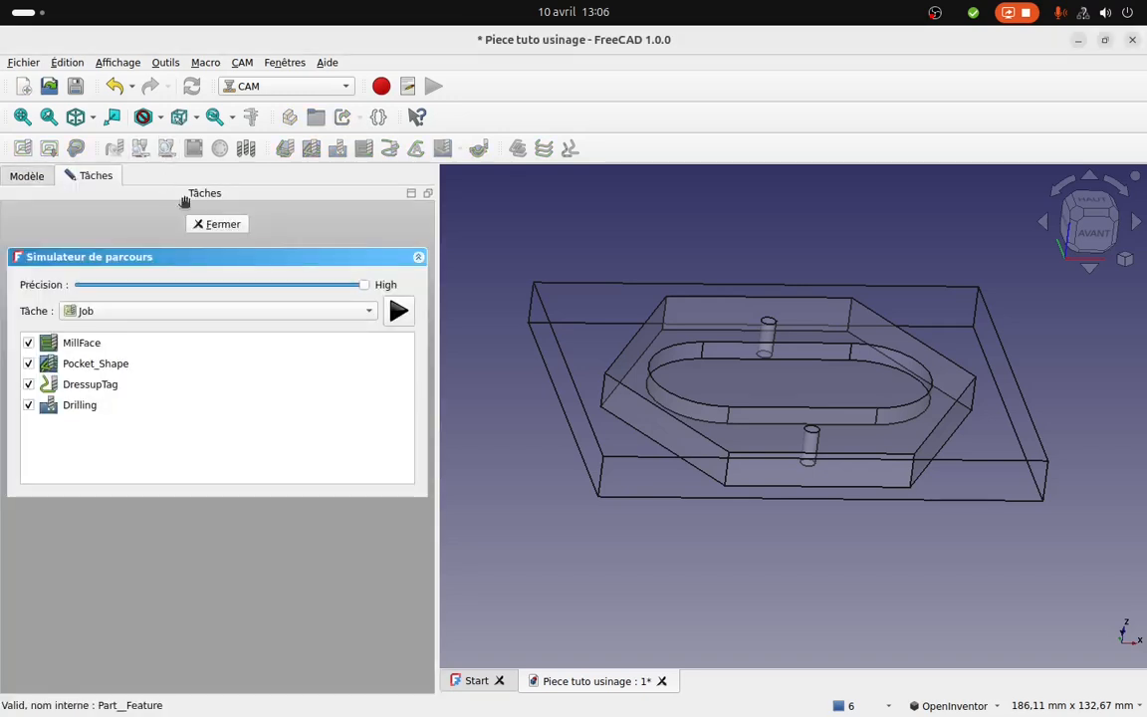
left_click(199, 226)
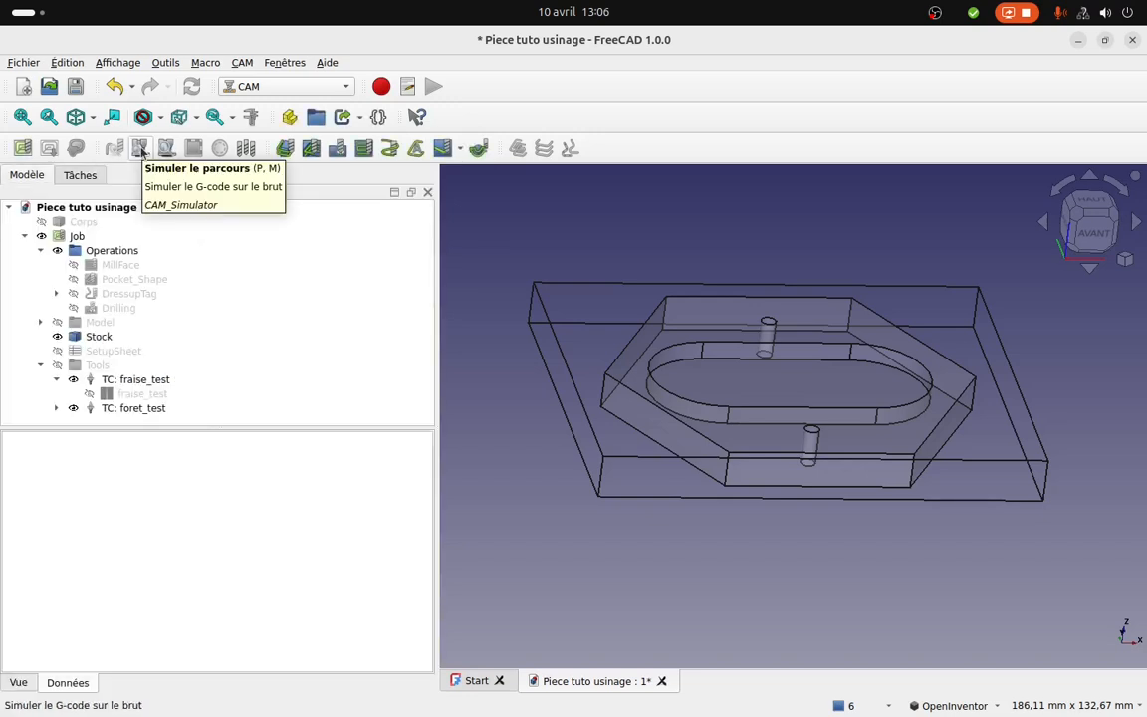
left_click(140, 148)
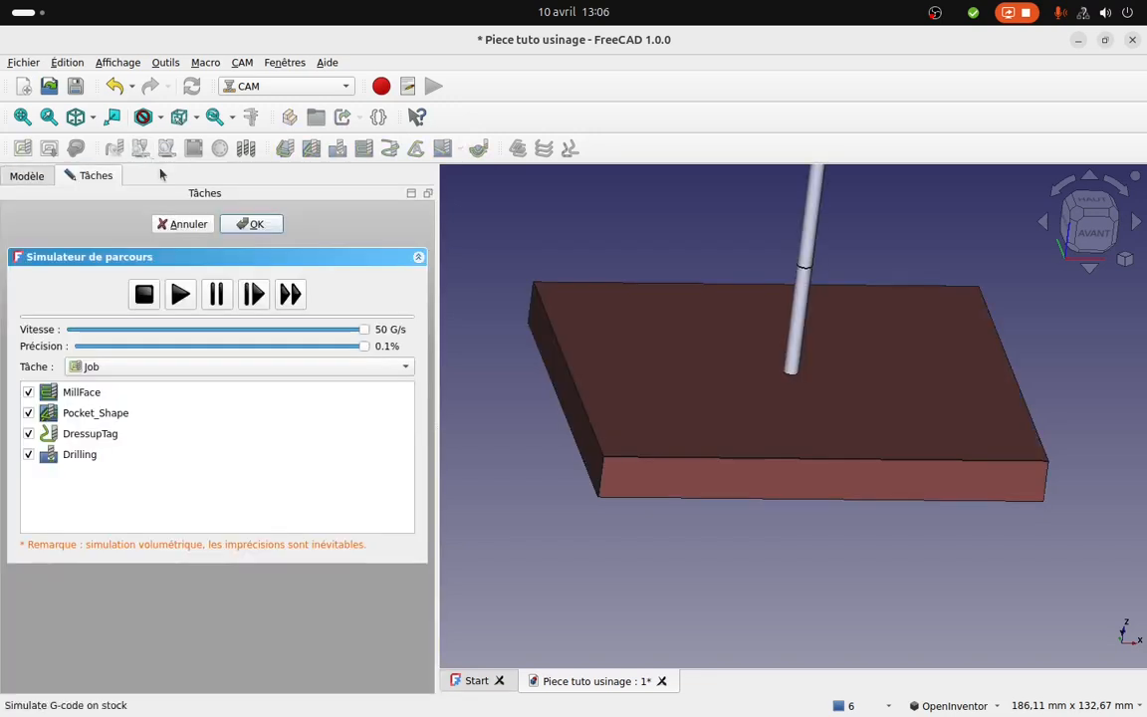
left_click(188, 224)
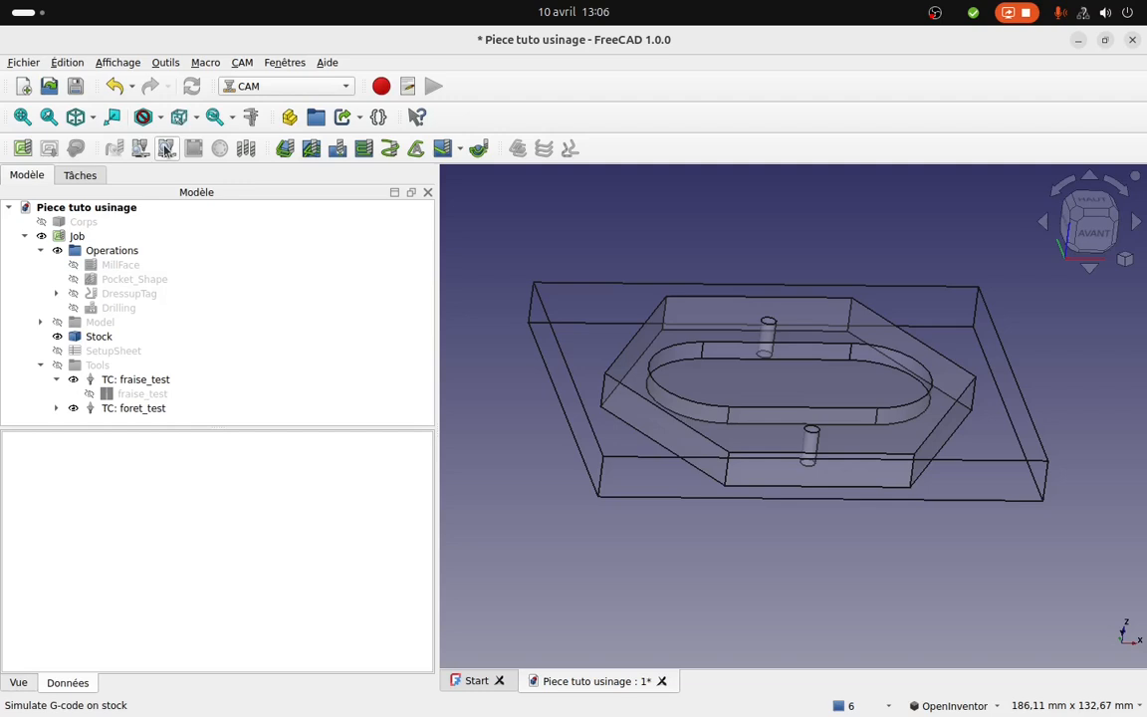
Post-process the Job, enlarge the G-code preview to inspect it and accept the export.
left_click(76, 236)
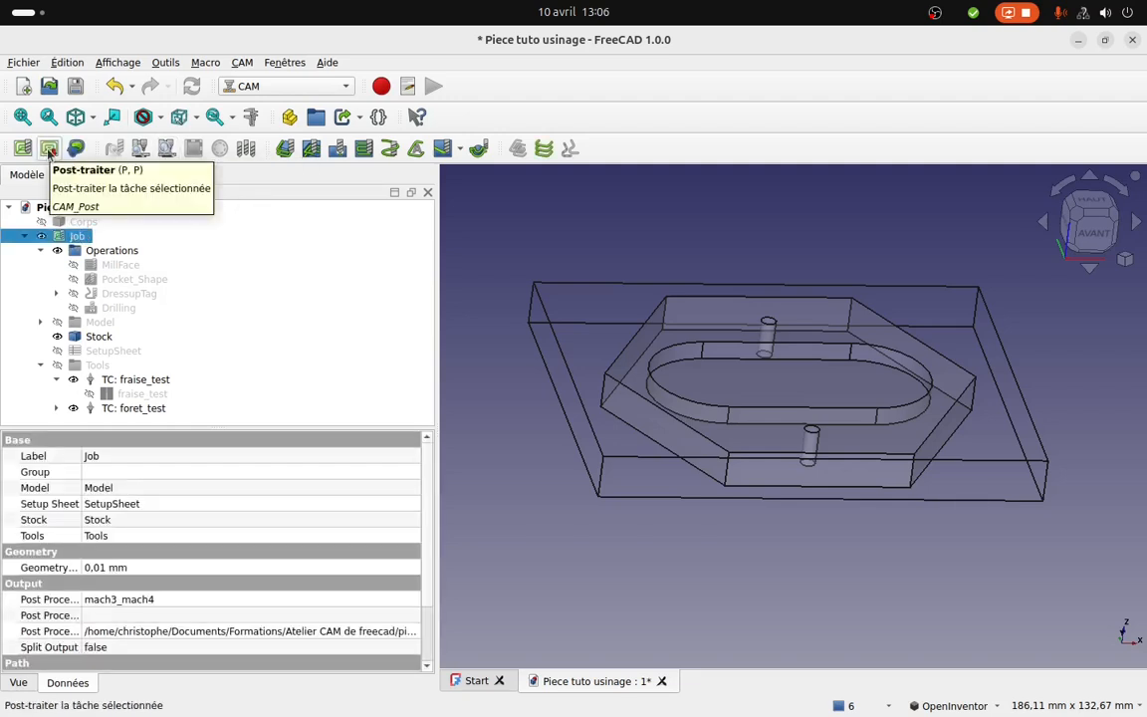
left_click(48, 149)
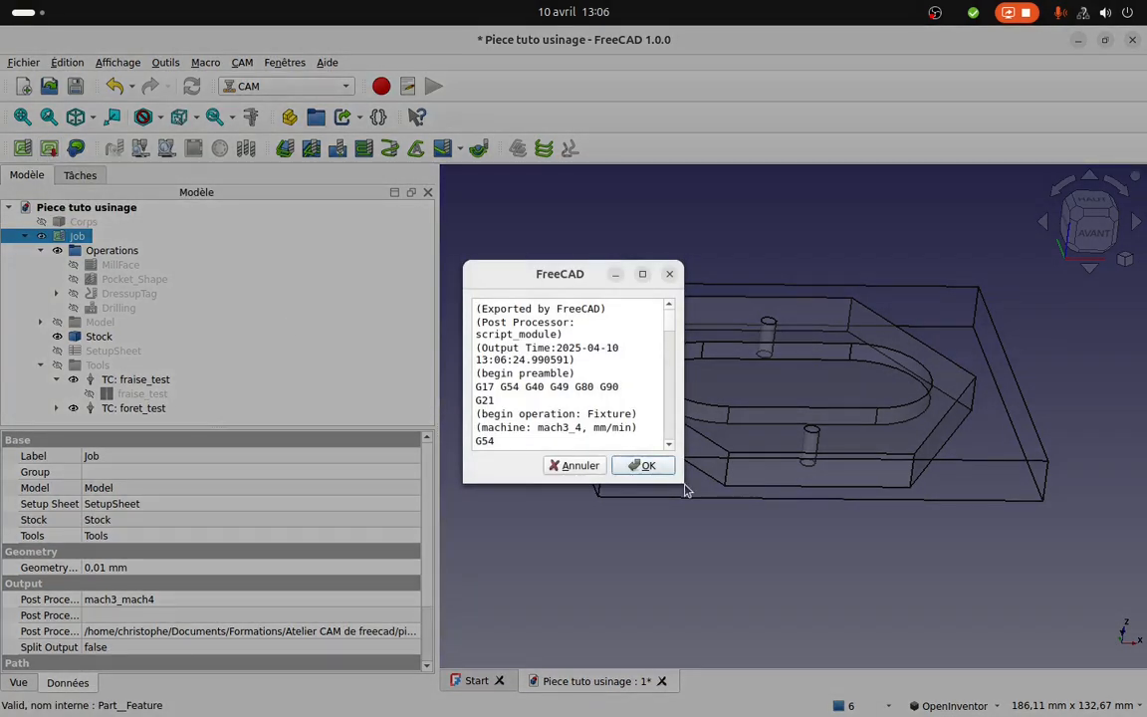
left_click_drag(683, 484, 917, 624)
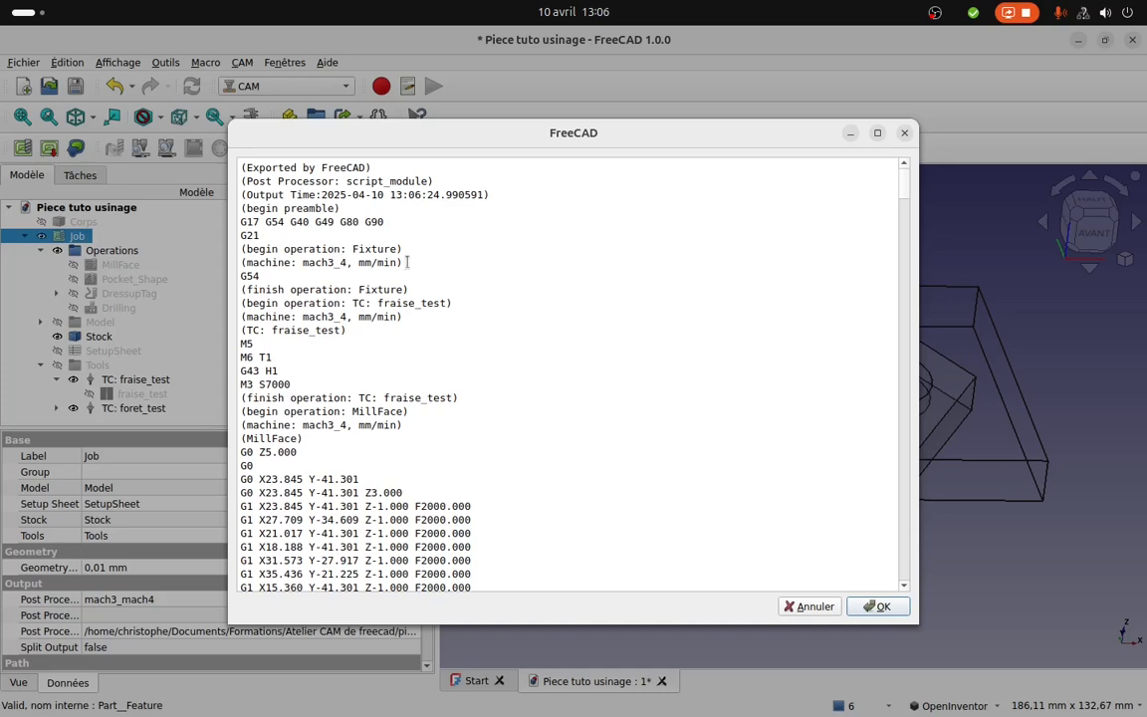
left_click(877, 606)
Switch to the Files app, go to Documents/Formations/Atelier CAM de freecad and open the name of piece_tutu.nc for editing.
left_click(29, 217)
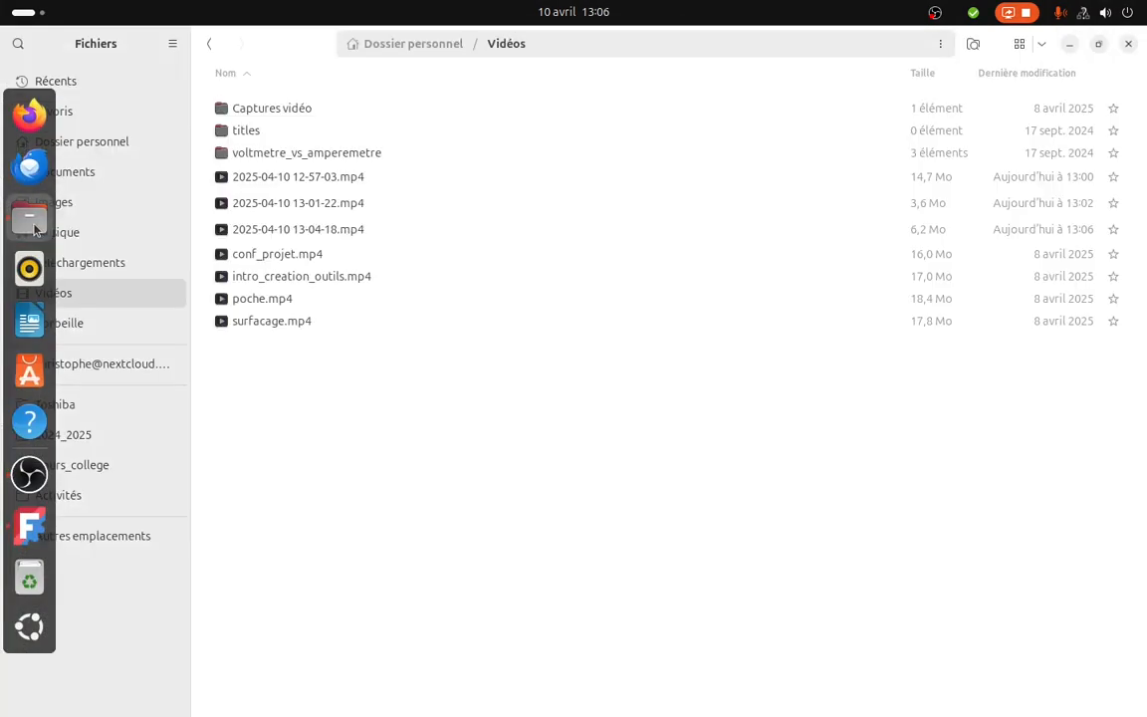
left_click(120, 176)
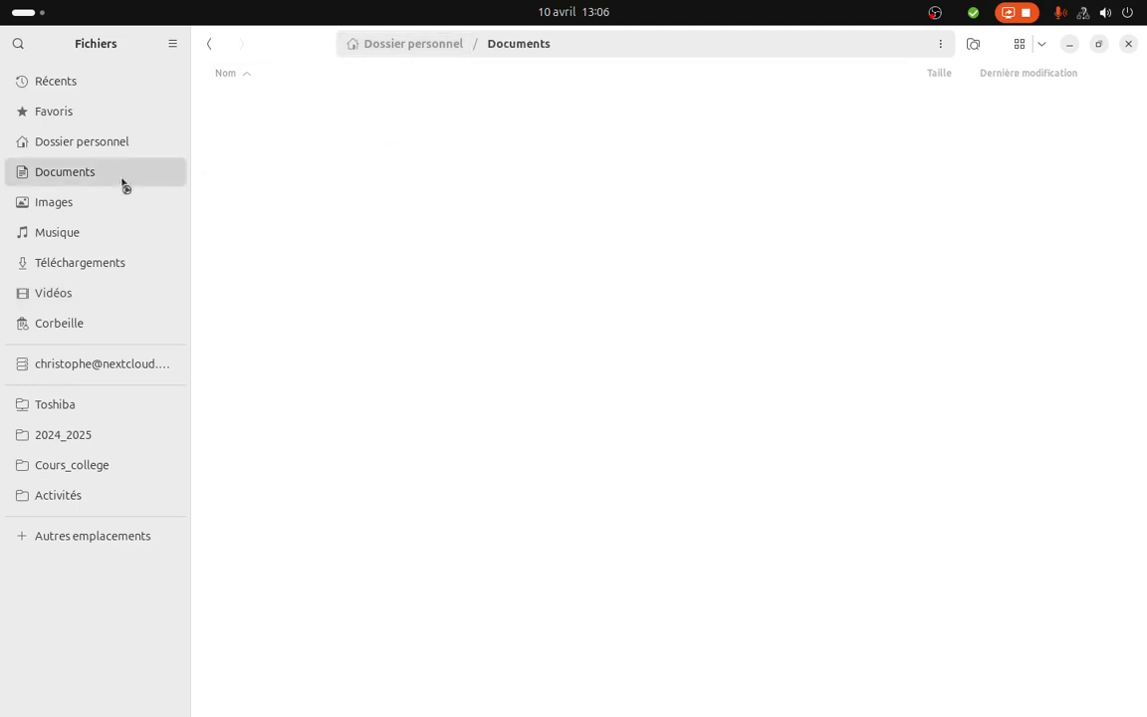
double_click(256, 176)
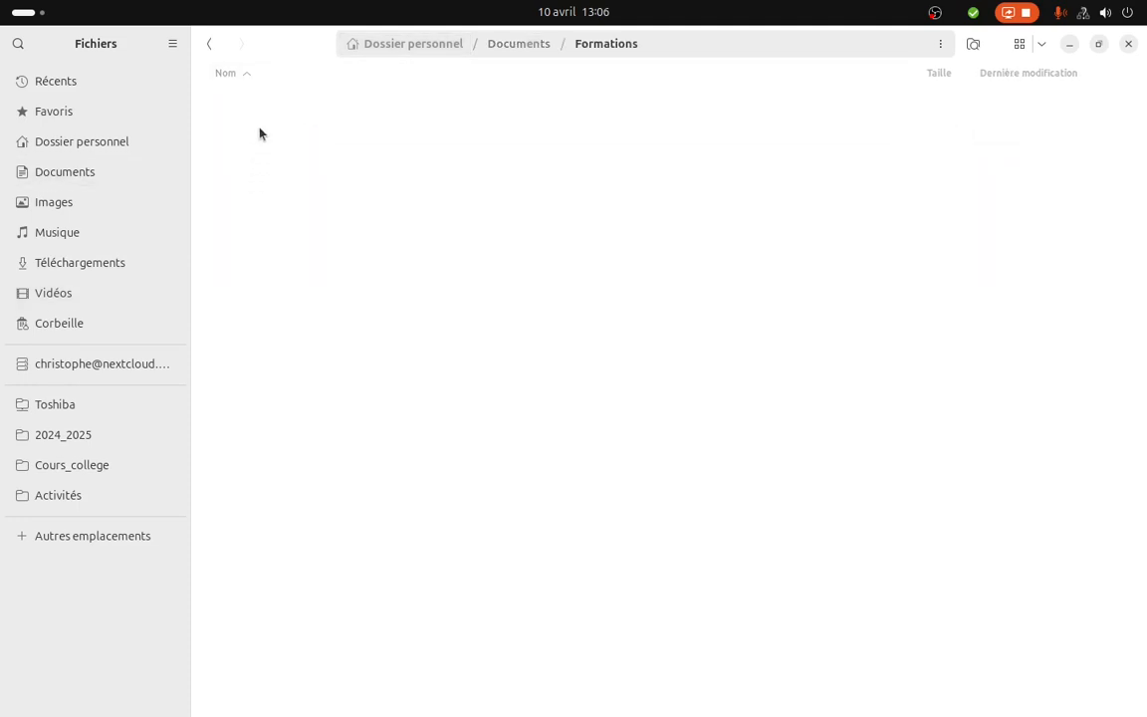
double_click(262, 115)
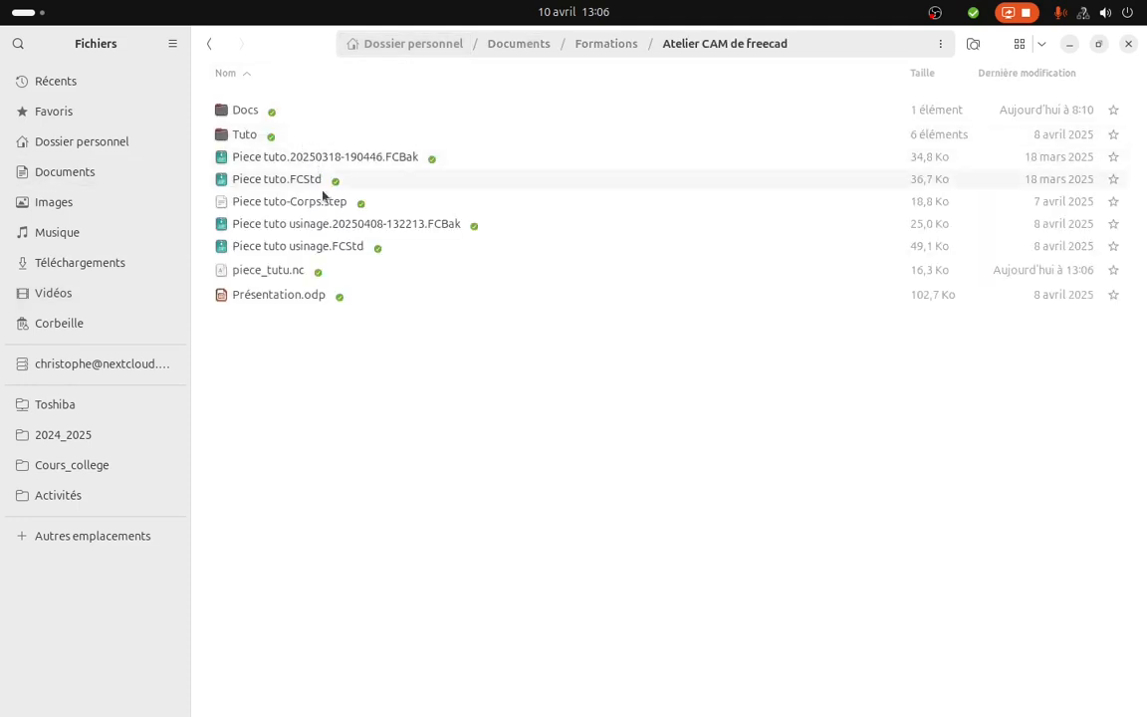
left_click(274, 278)
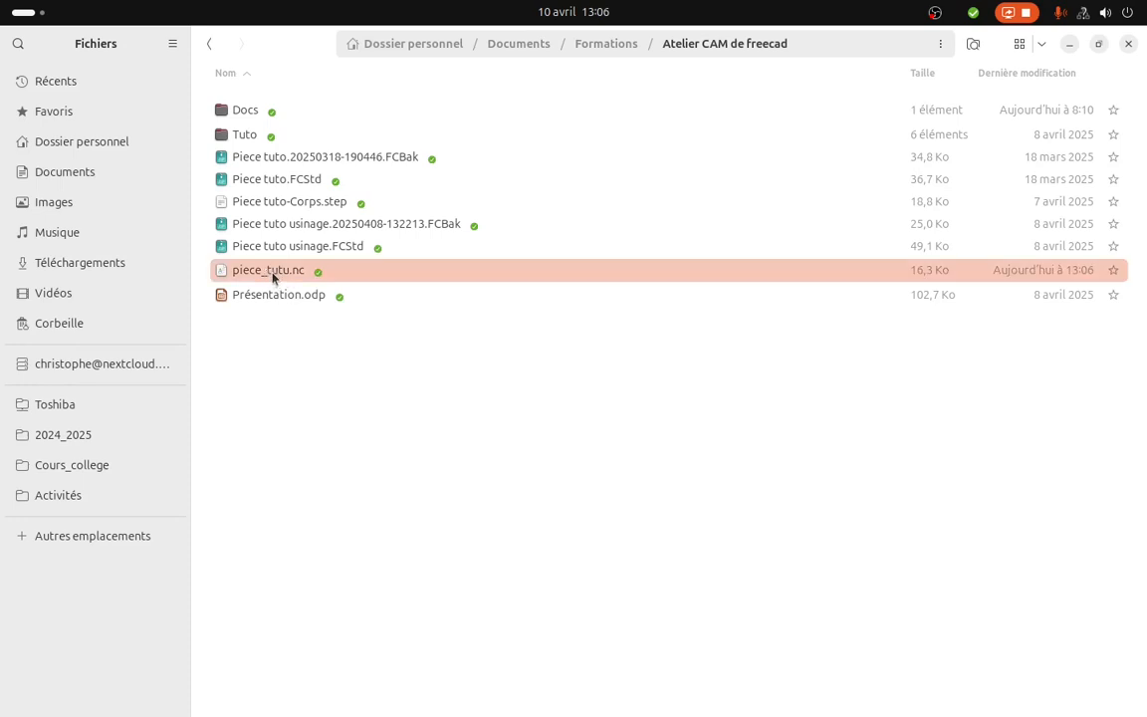
key("F2")
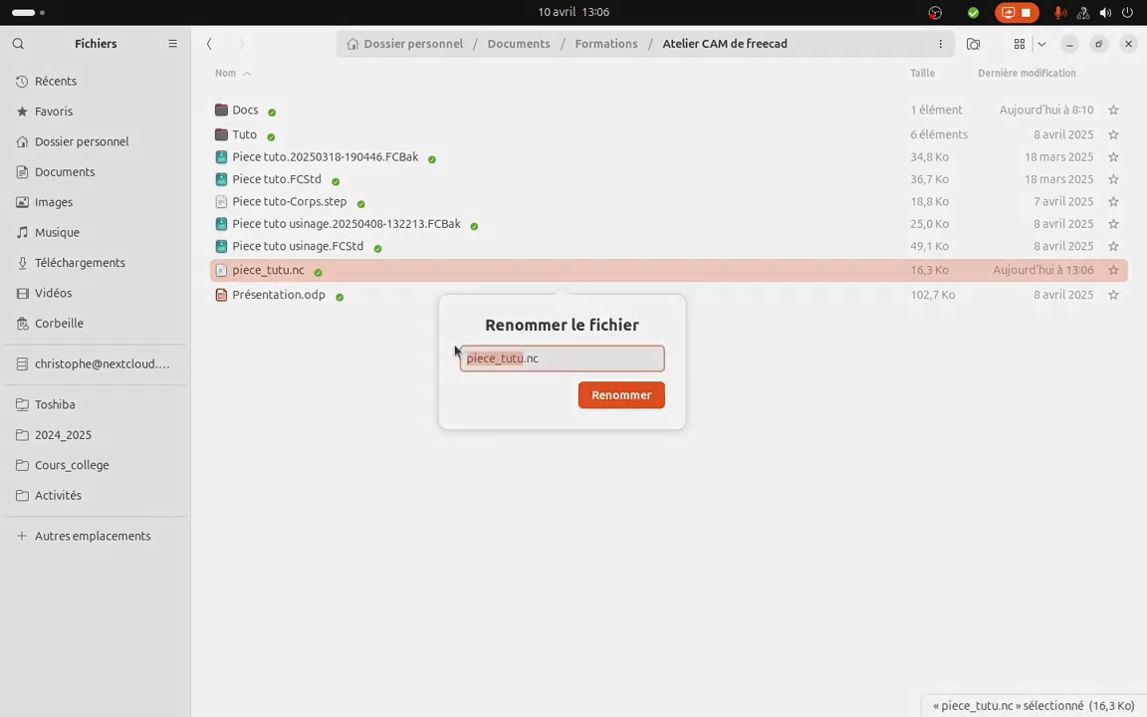